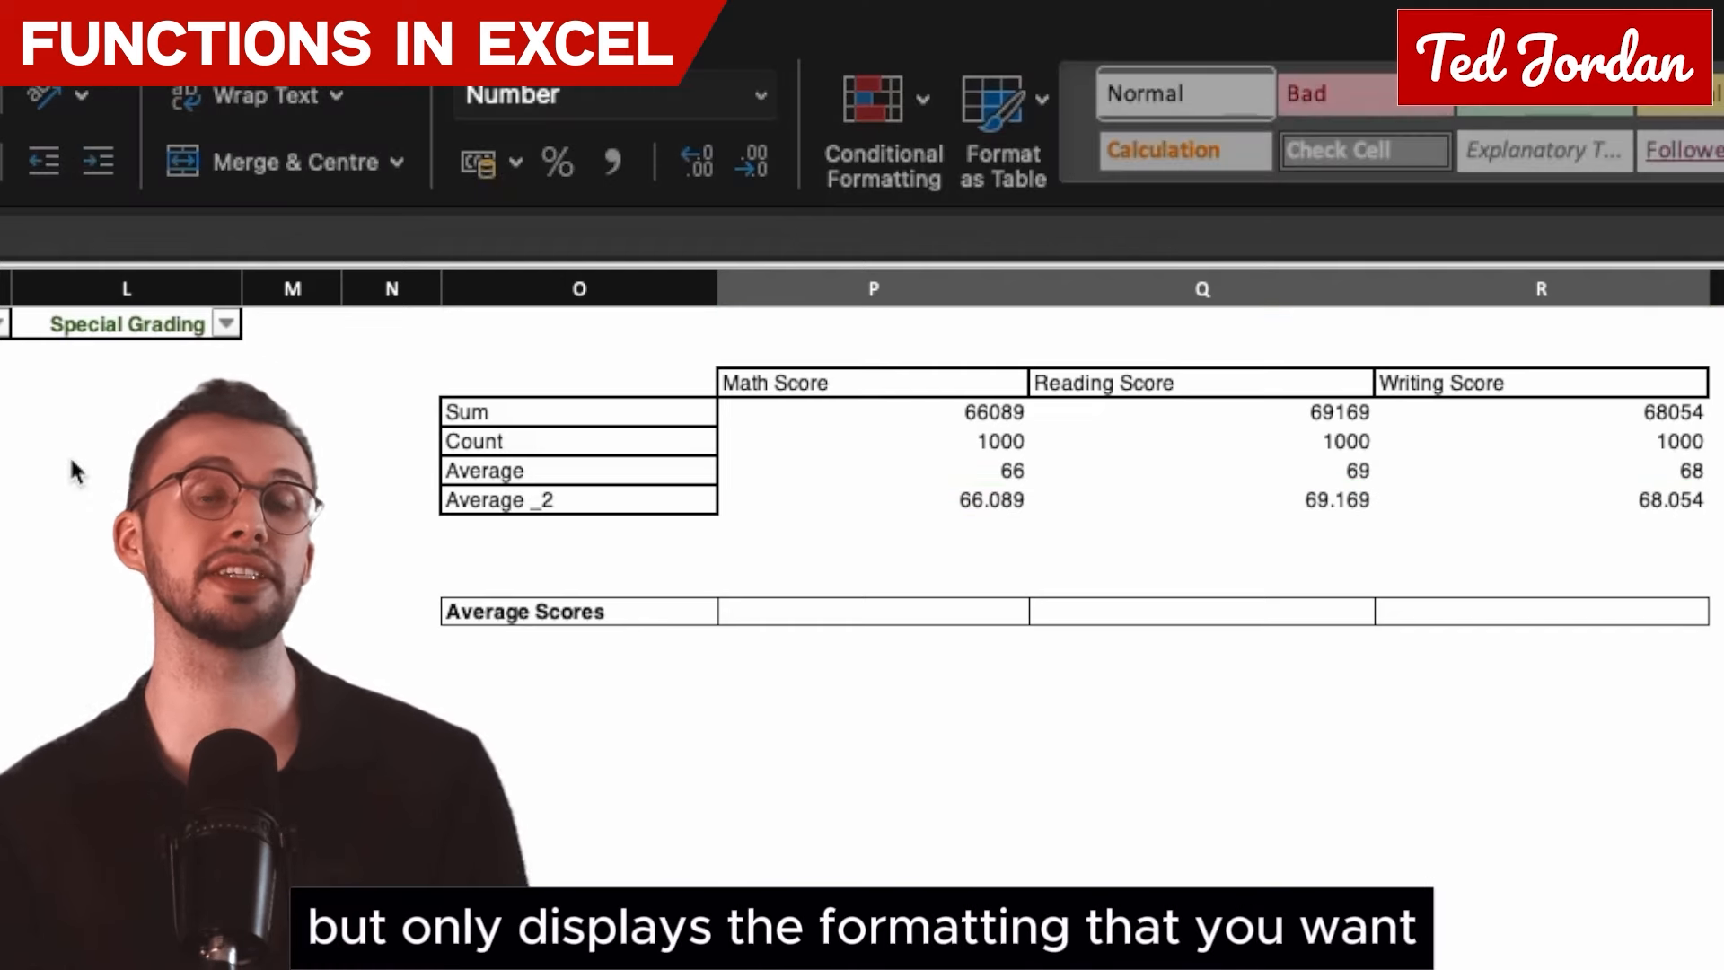
# Format the three Average _2 scores to display as whole numbers without decimal places.
pyautogui.click(816, 495)
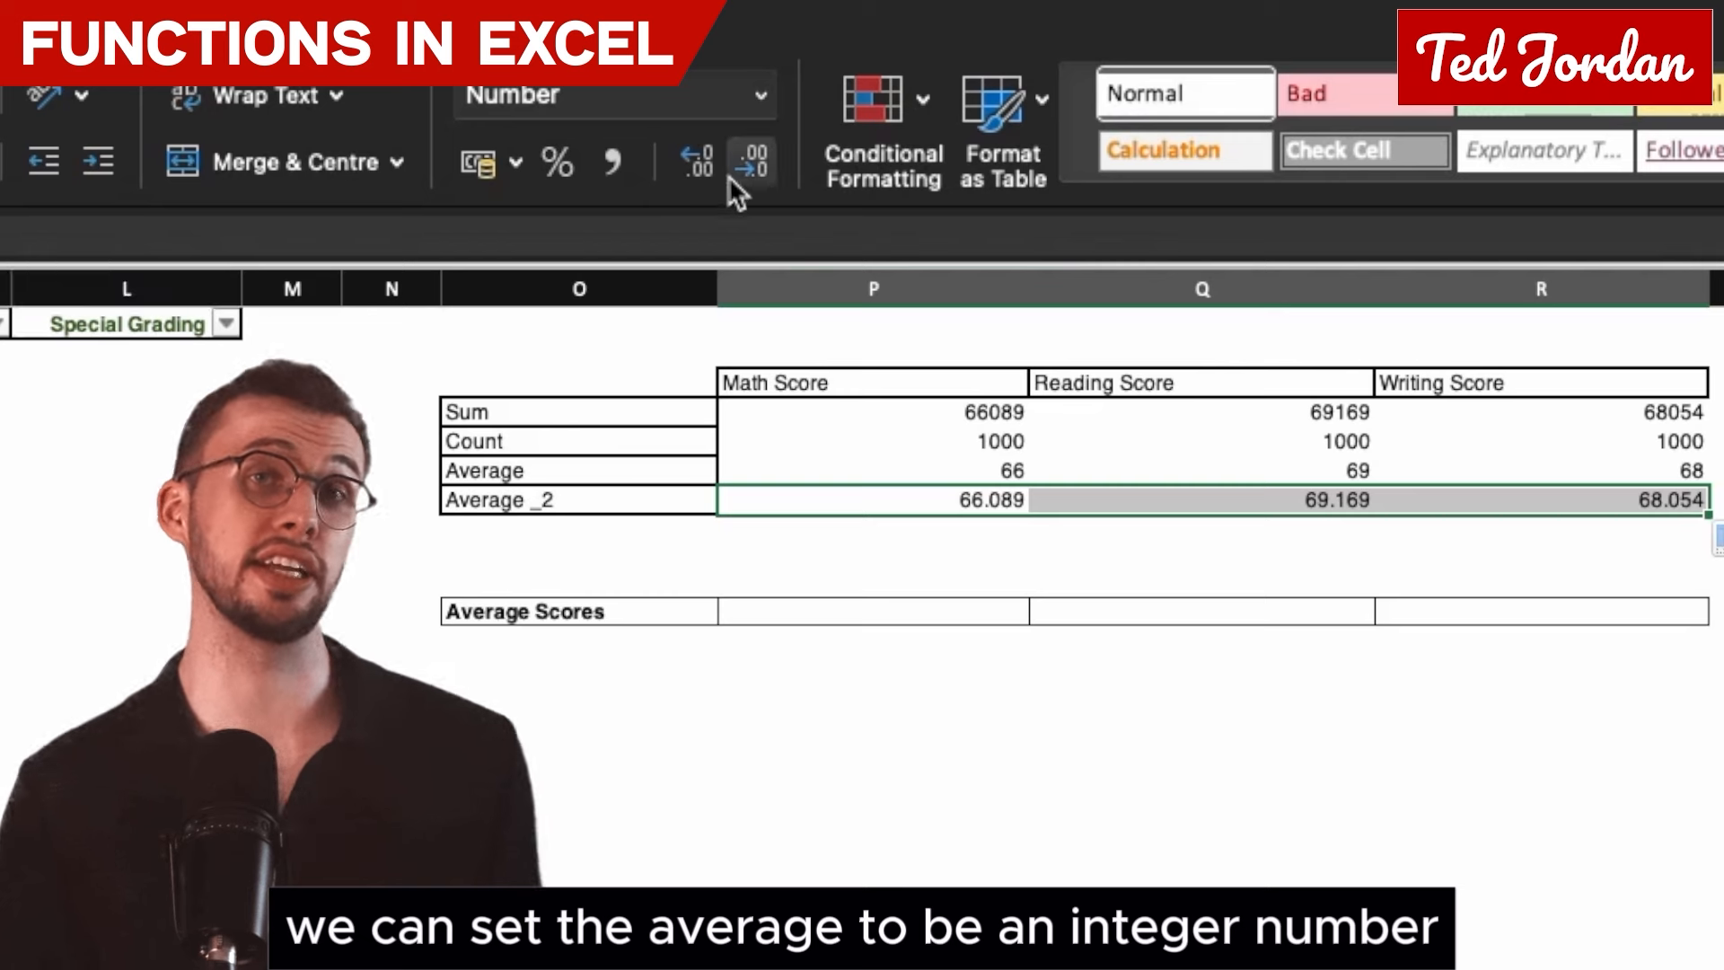
pyautogui.click(750, 170)
pyautogui.click(750, 171)
pyautogui.click(750, 171)
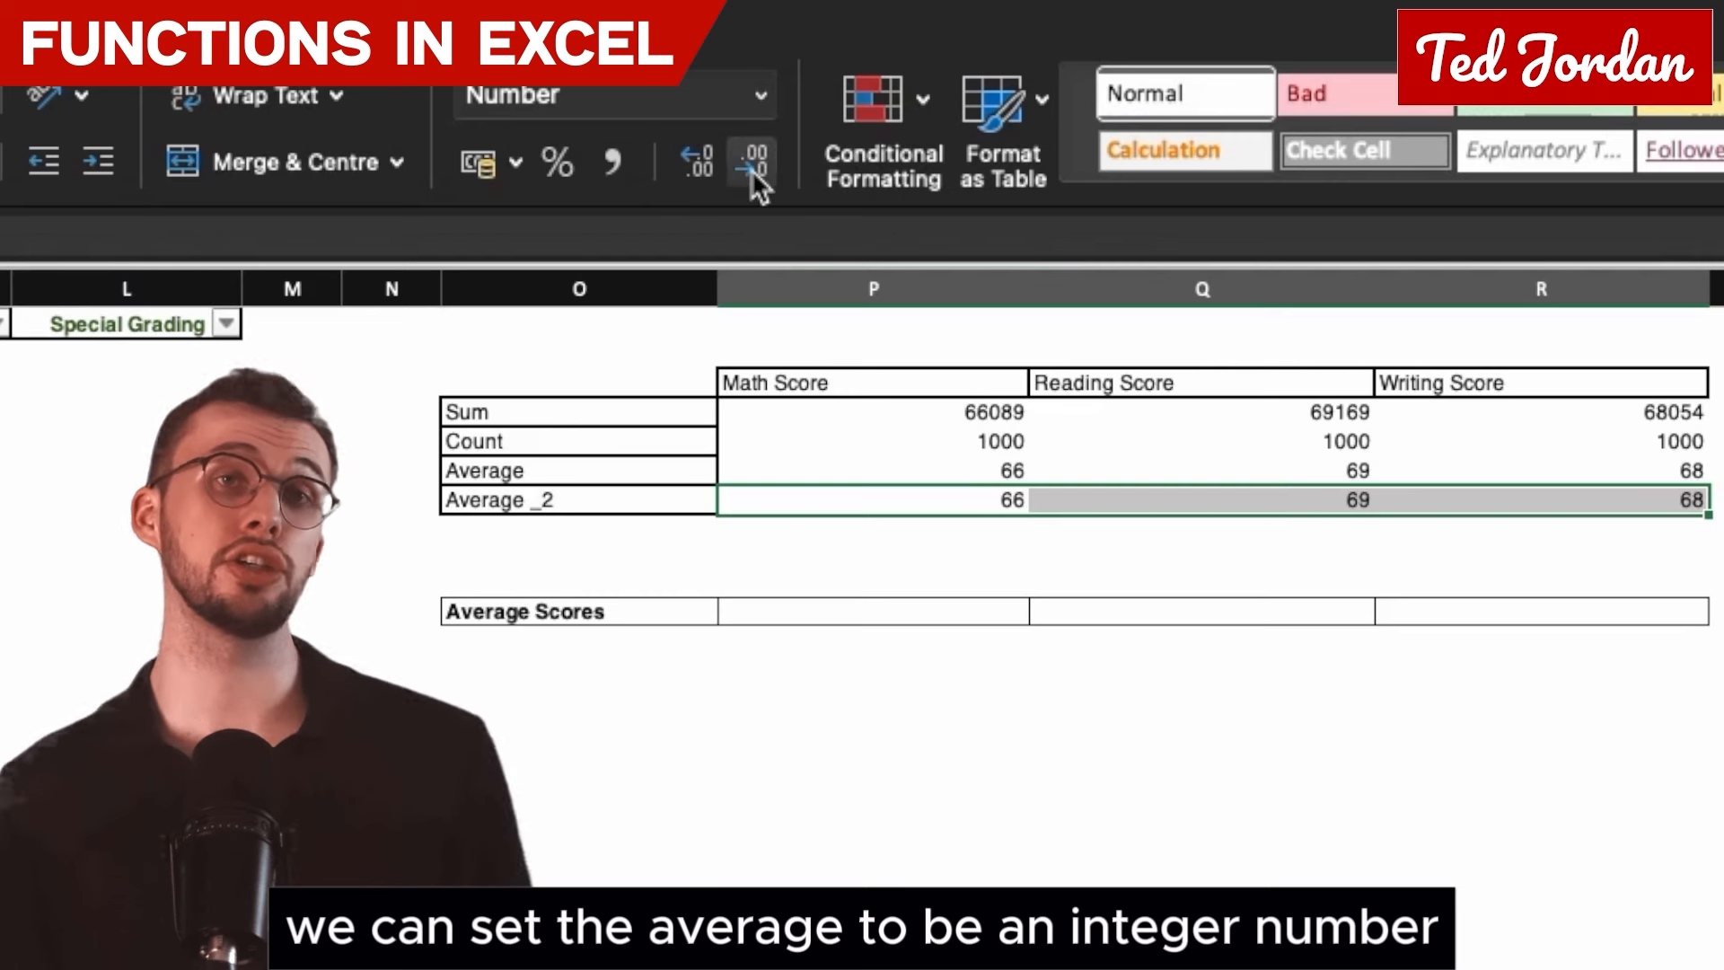
# Increase the displayed precision of the three Average _2 scores to nine decimal places.
pyautogui.click(697, 176)
pyautogui.click(697, 176)
pyautogui.click(697, 176)
pyautogui.click(696, 176)
pyautogui.click(696, 176)
pyautogui.click(697, 176)
pyautogui.click(697, 176)
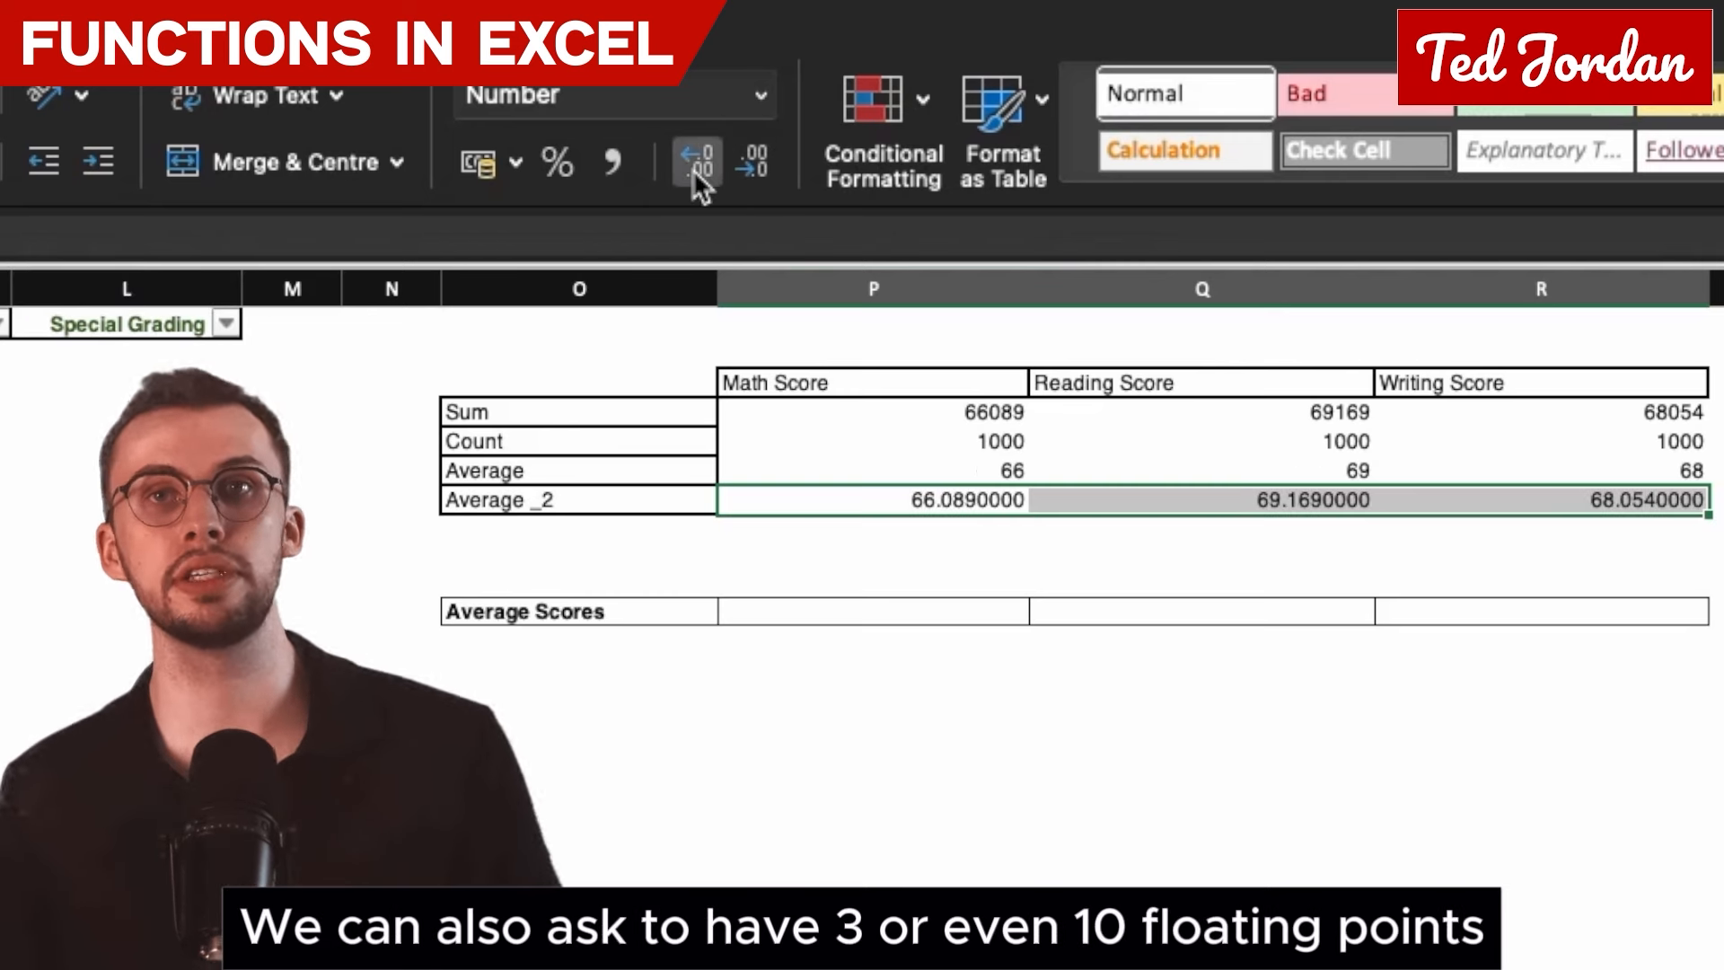
pyautogui.click(697, 176)
pyautogui.click(697, 176)
# Reduce the displayed precision of the three Average _2 scores by seven decimal places.
pyautogui.click(759, 171)
pyautogui.click(759, 170)
pyautogui.click(759, 171)
pyautogui.click(758, 171)
pyautogui.click(758, 170)
pyautogui.click(758, 170)
pyautogui.click(758, 171)
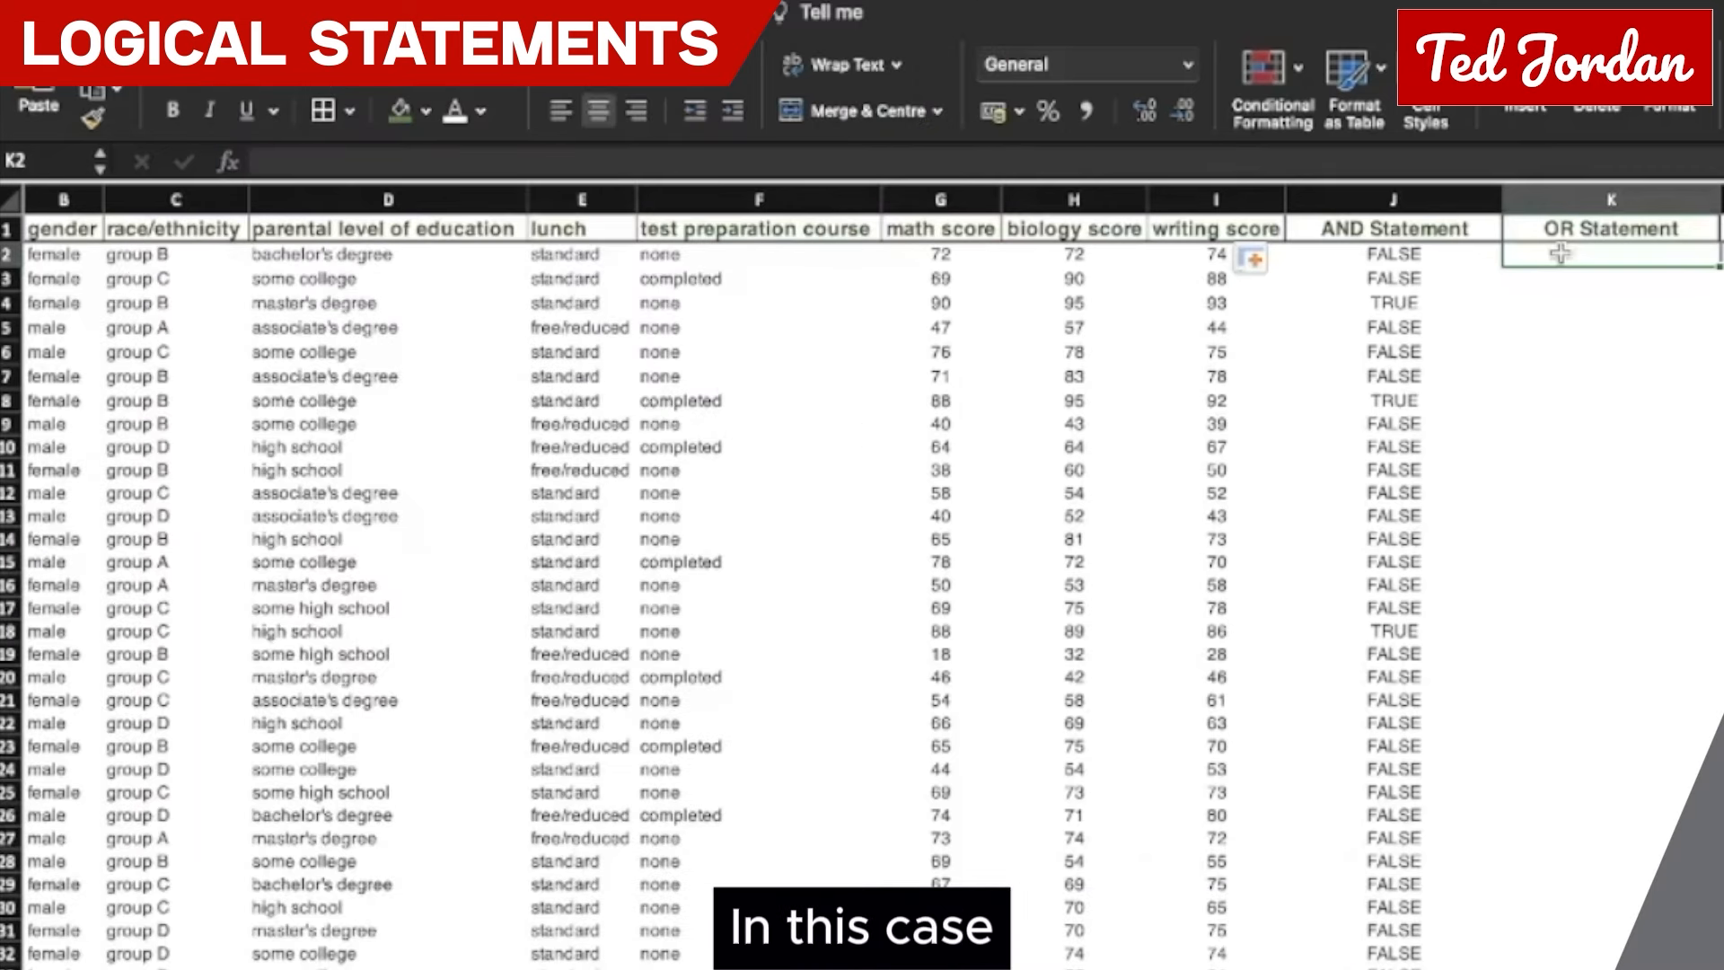
# Enter =OR(G2>90, H2>90, I2>90) in K2 and fill it down the OR Statement column.
pyautogui.write('=OR(')
pyautogui.click(926, 255)
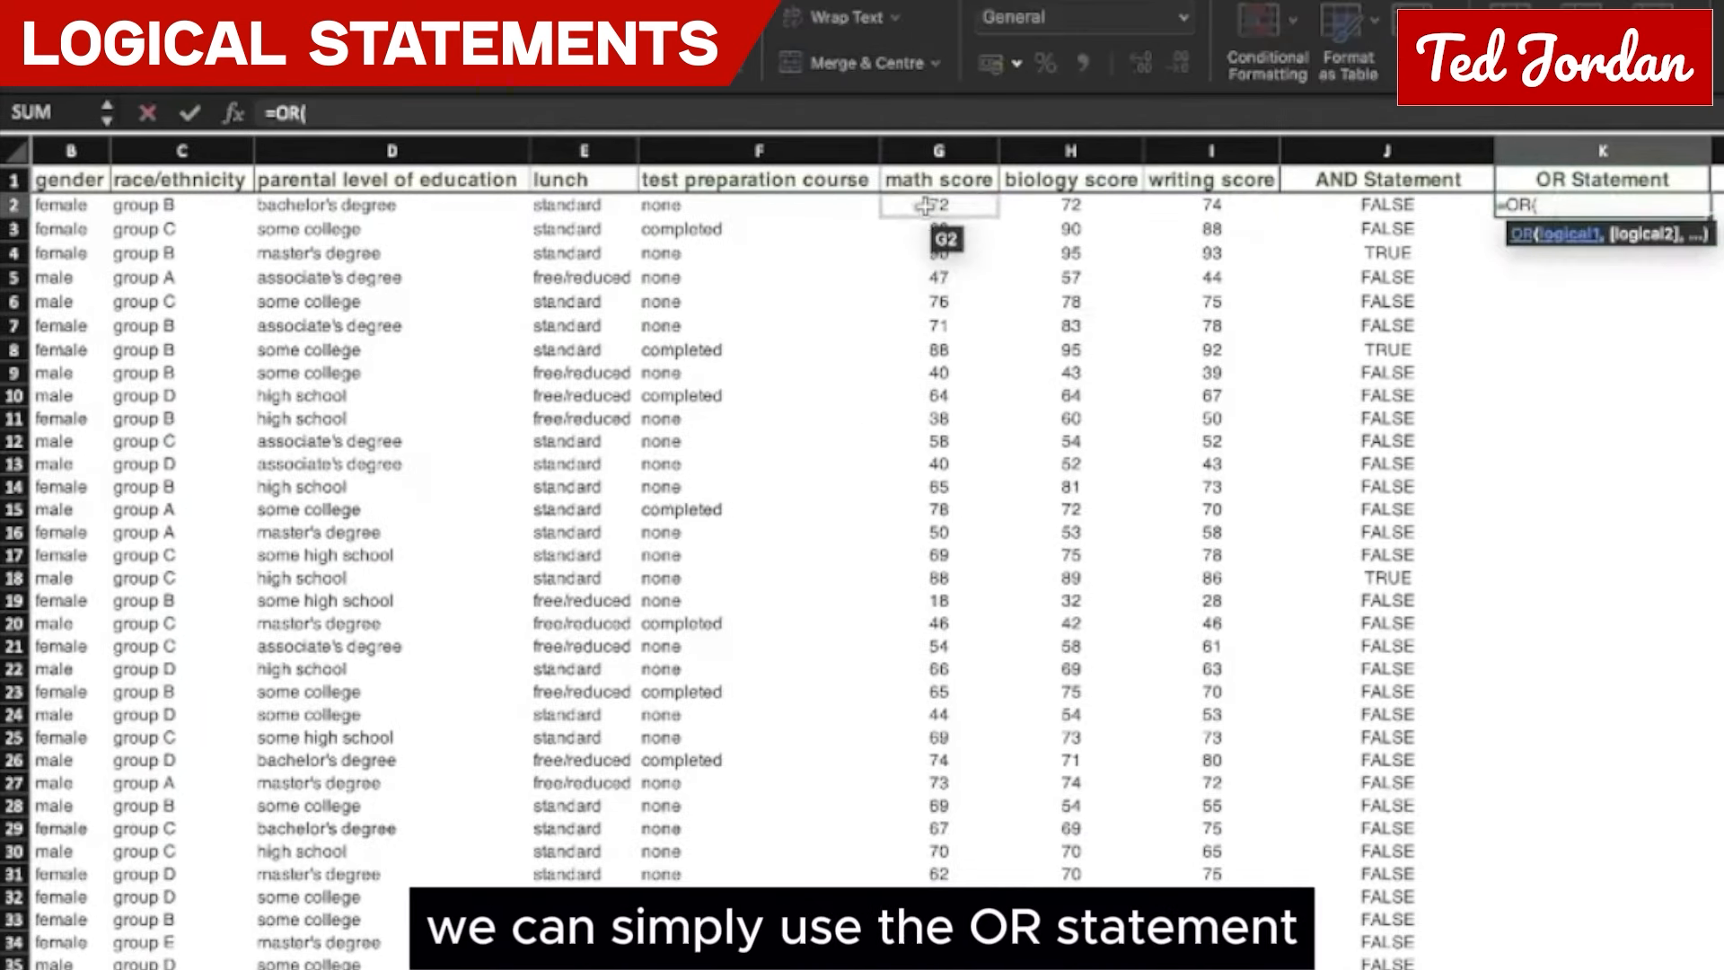
pyautogui.write('>90,')
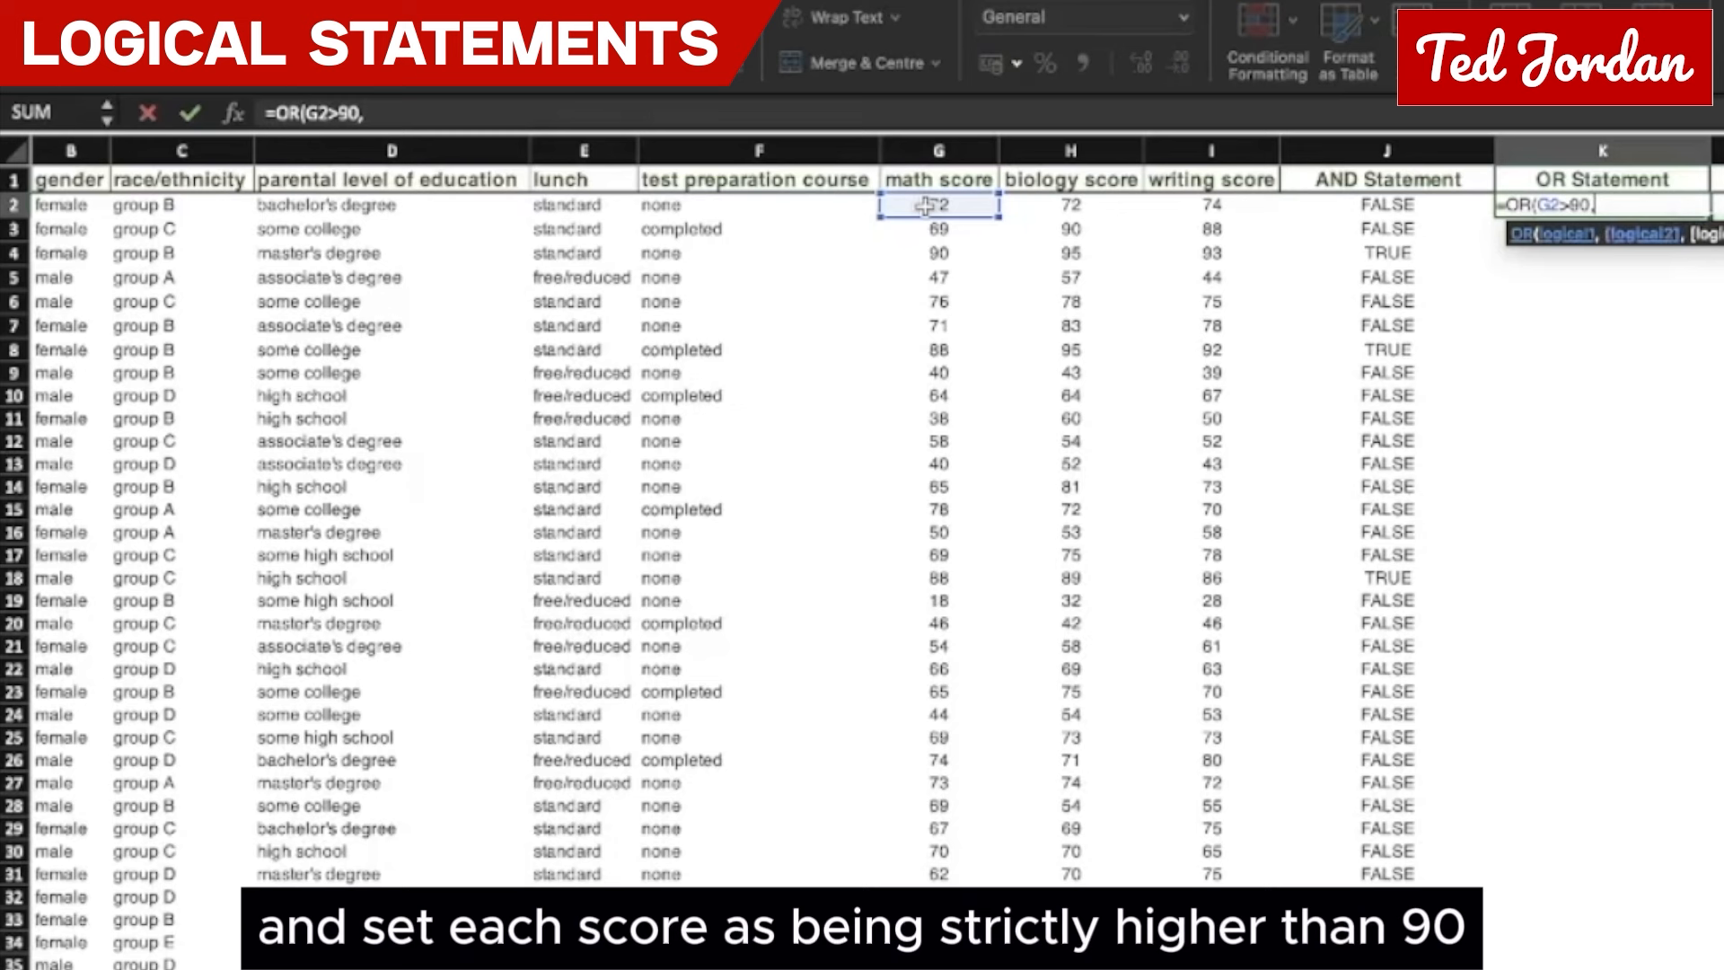
pyautogui.click(1025, 207)
pyautogui.write('>90,')
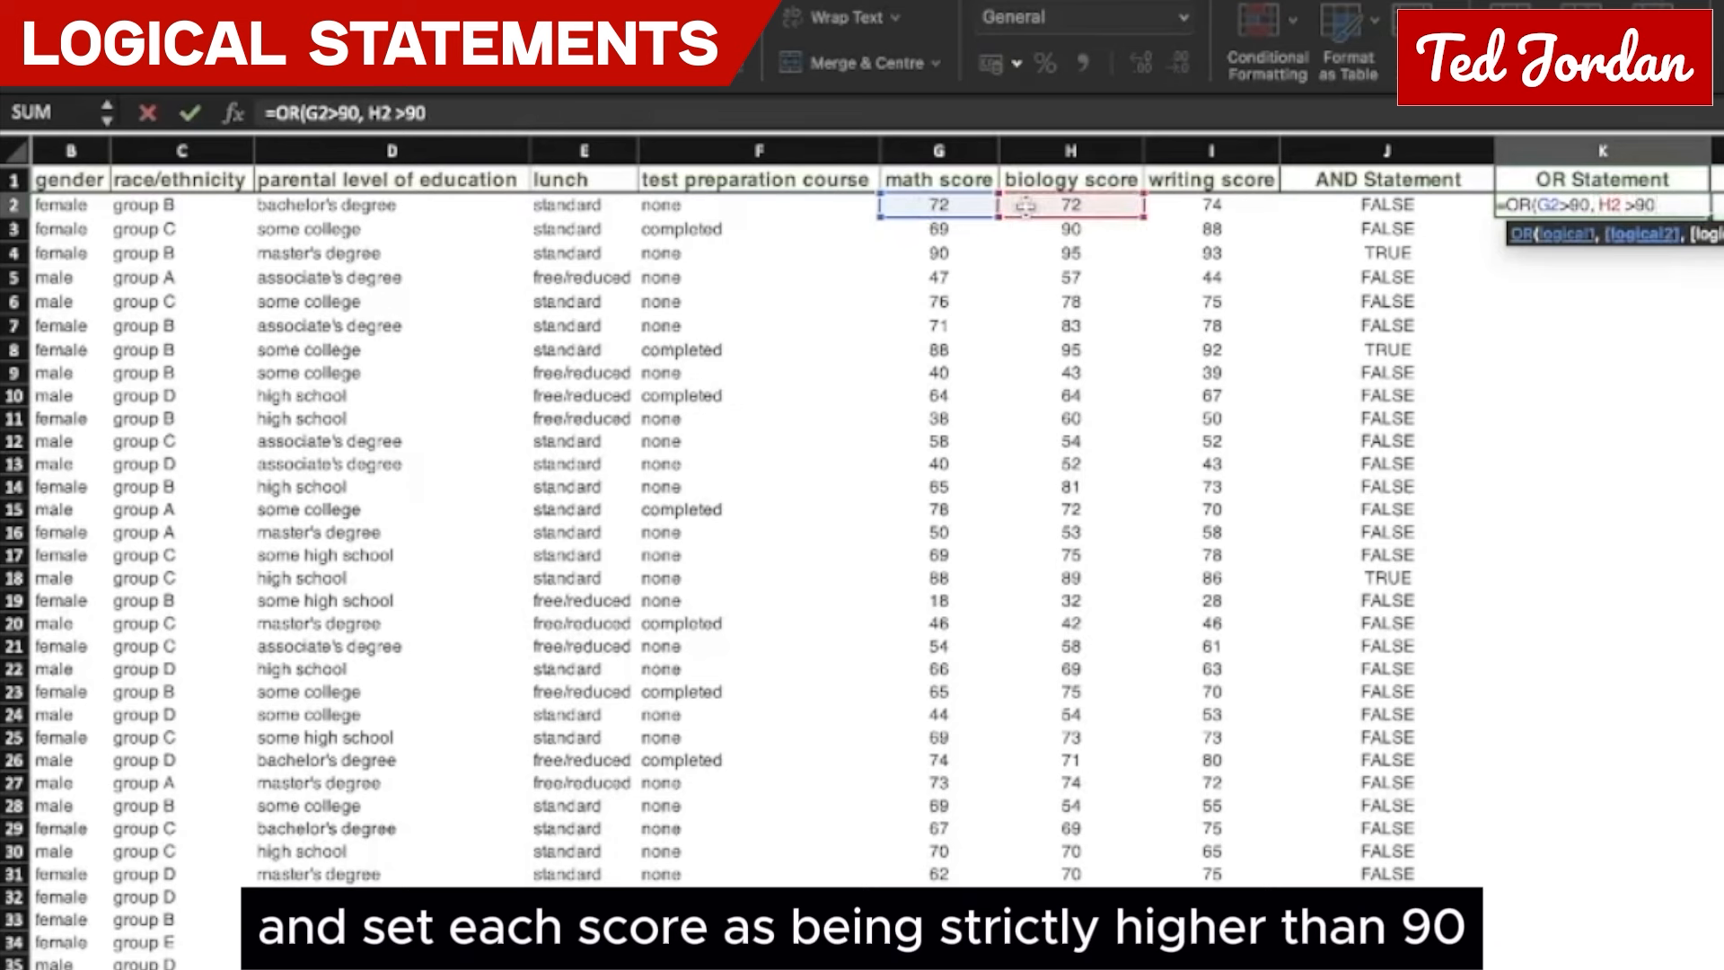
pyautogui.click(1208, 200)
pyautogui.write('>90)')
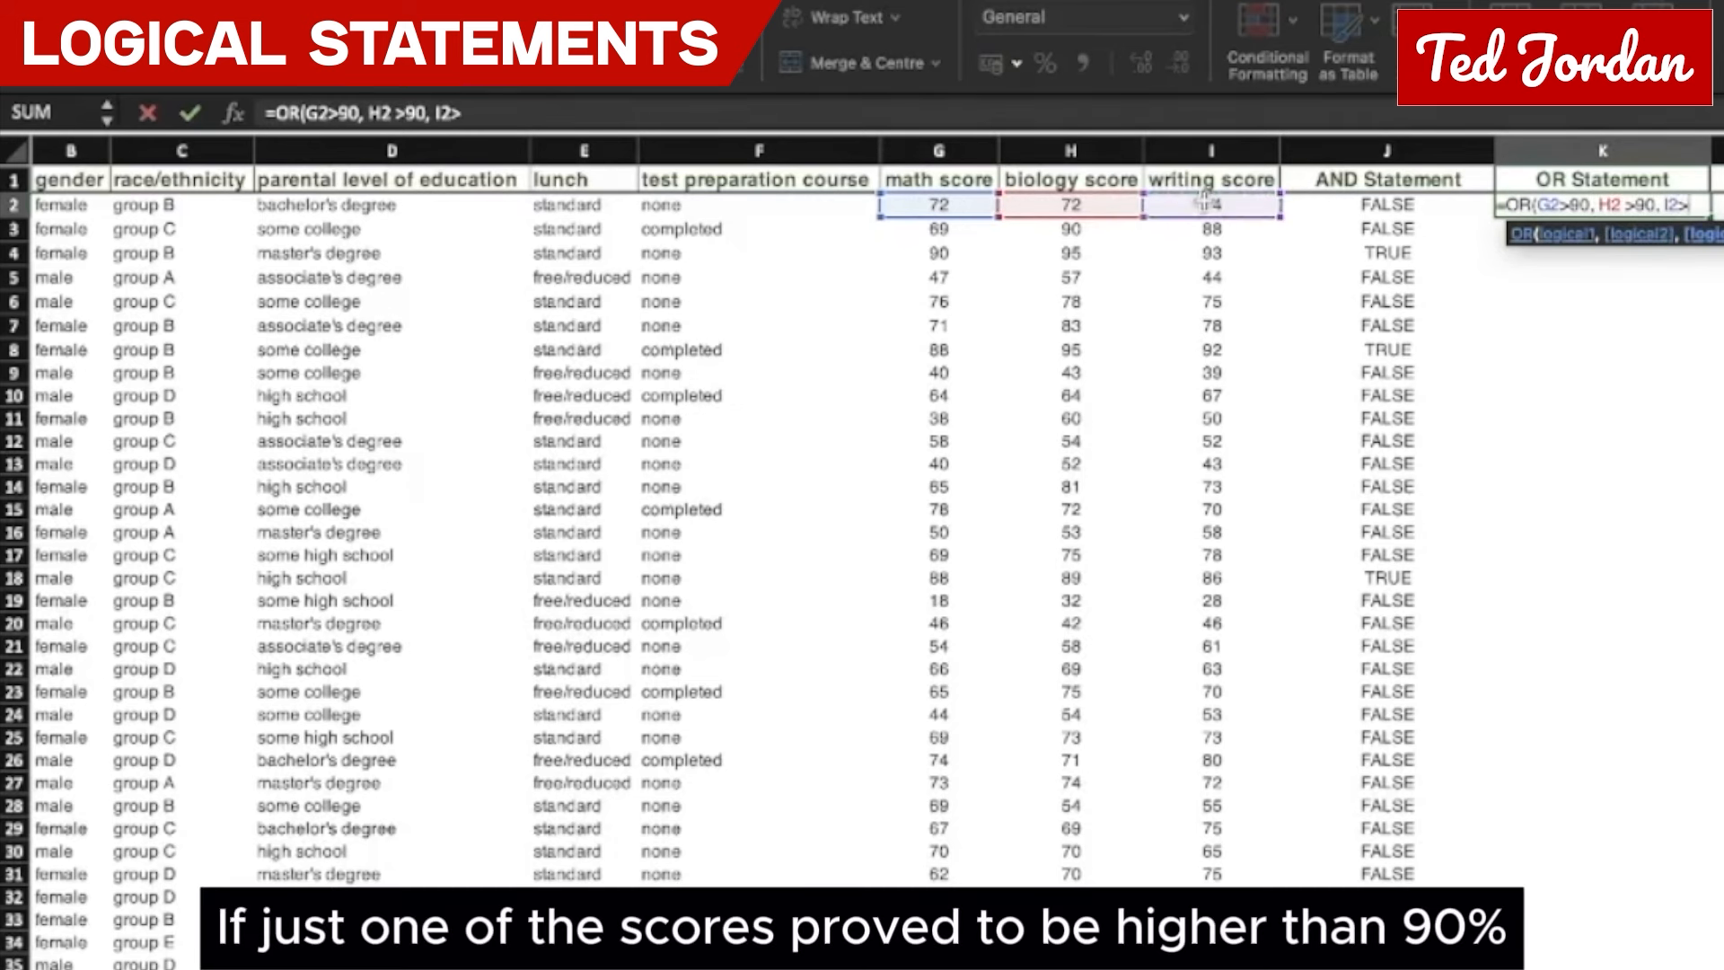
pyautogui.press('Return')
pyautogui.click(1643, 209)
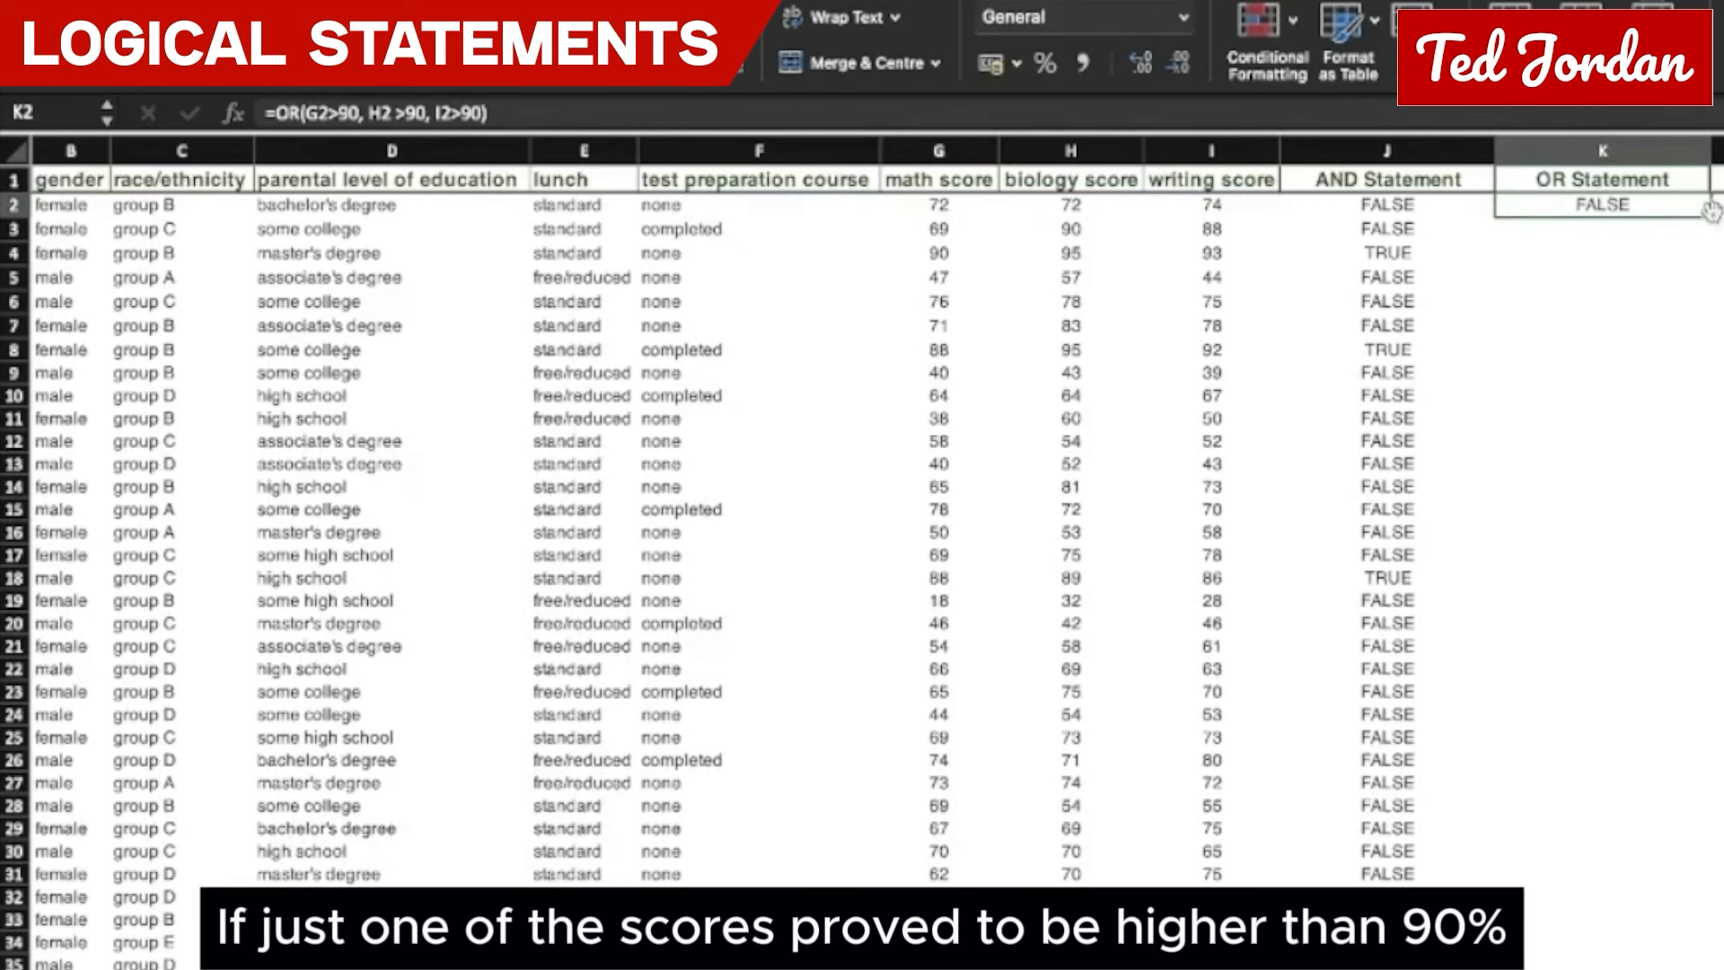
pyautogui.doubleClick(1710, 217)
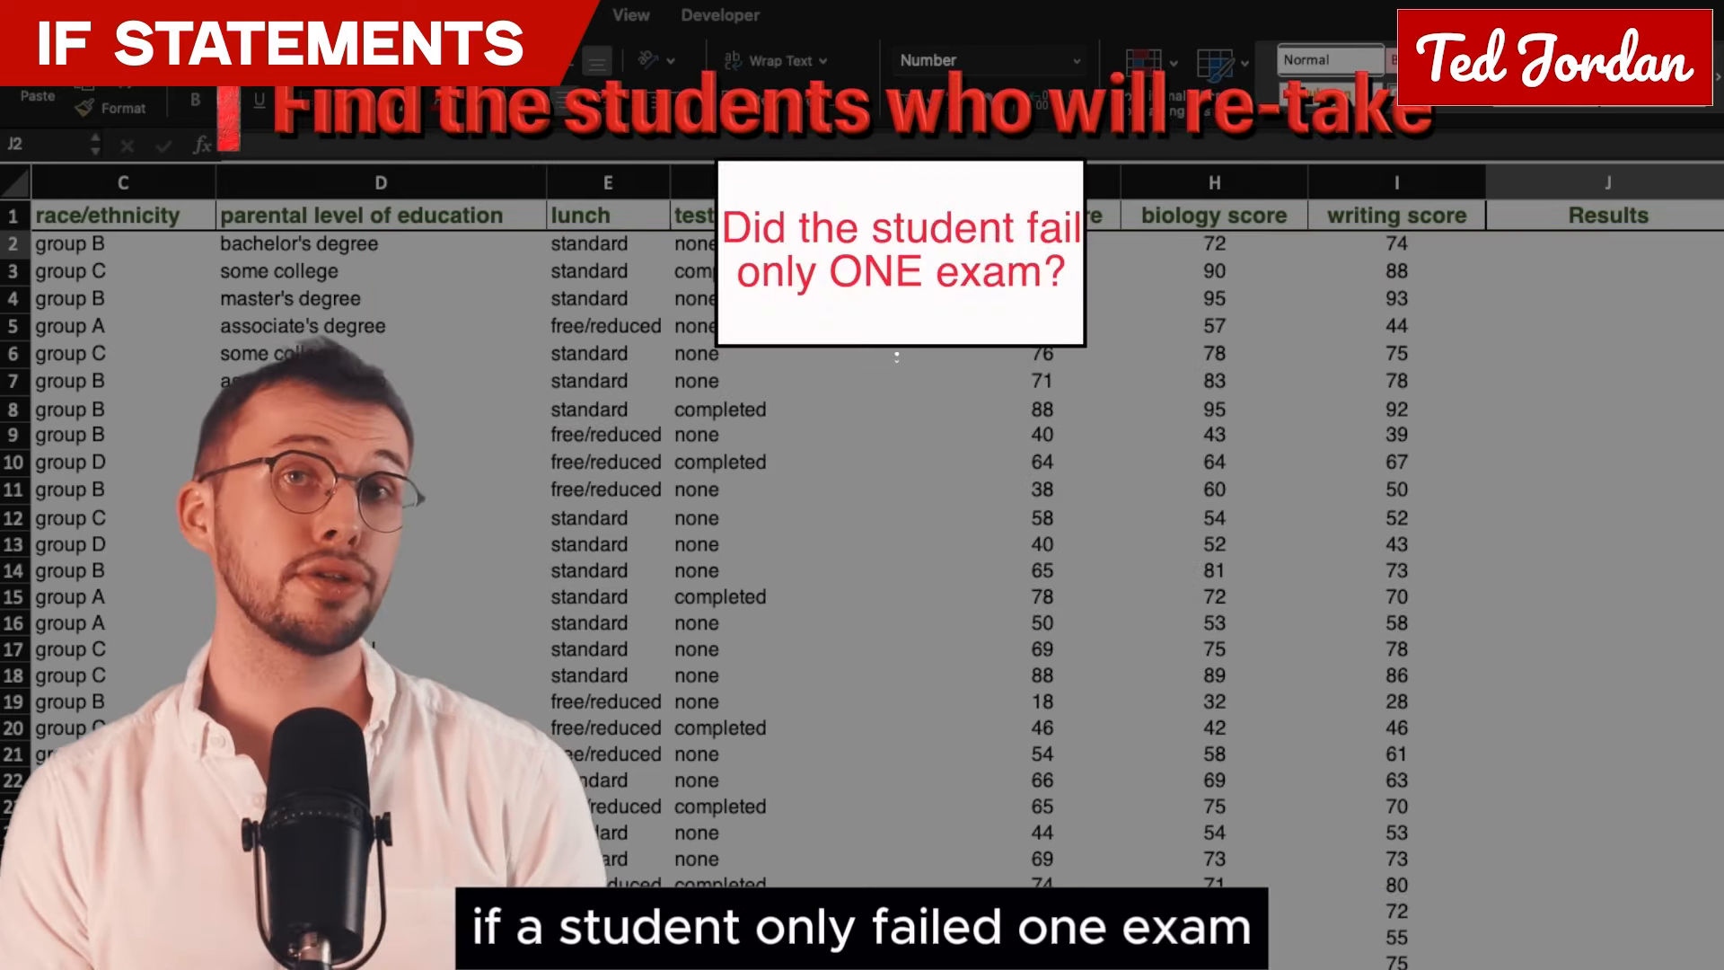
# Begin the Results formula in J2 with =IF(SUM(G2<=50,H2<=50,I2<=50)=1, and "Re-Take" as the value if true.
pyautogui.write('=if(')
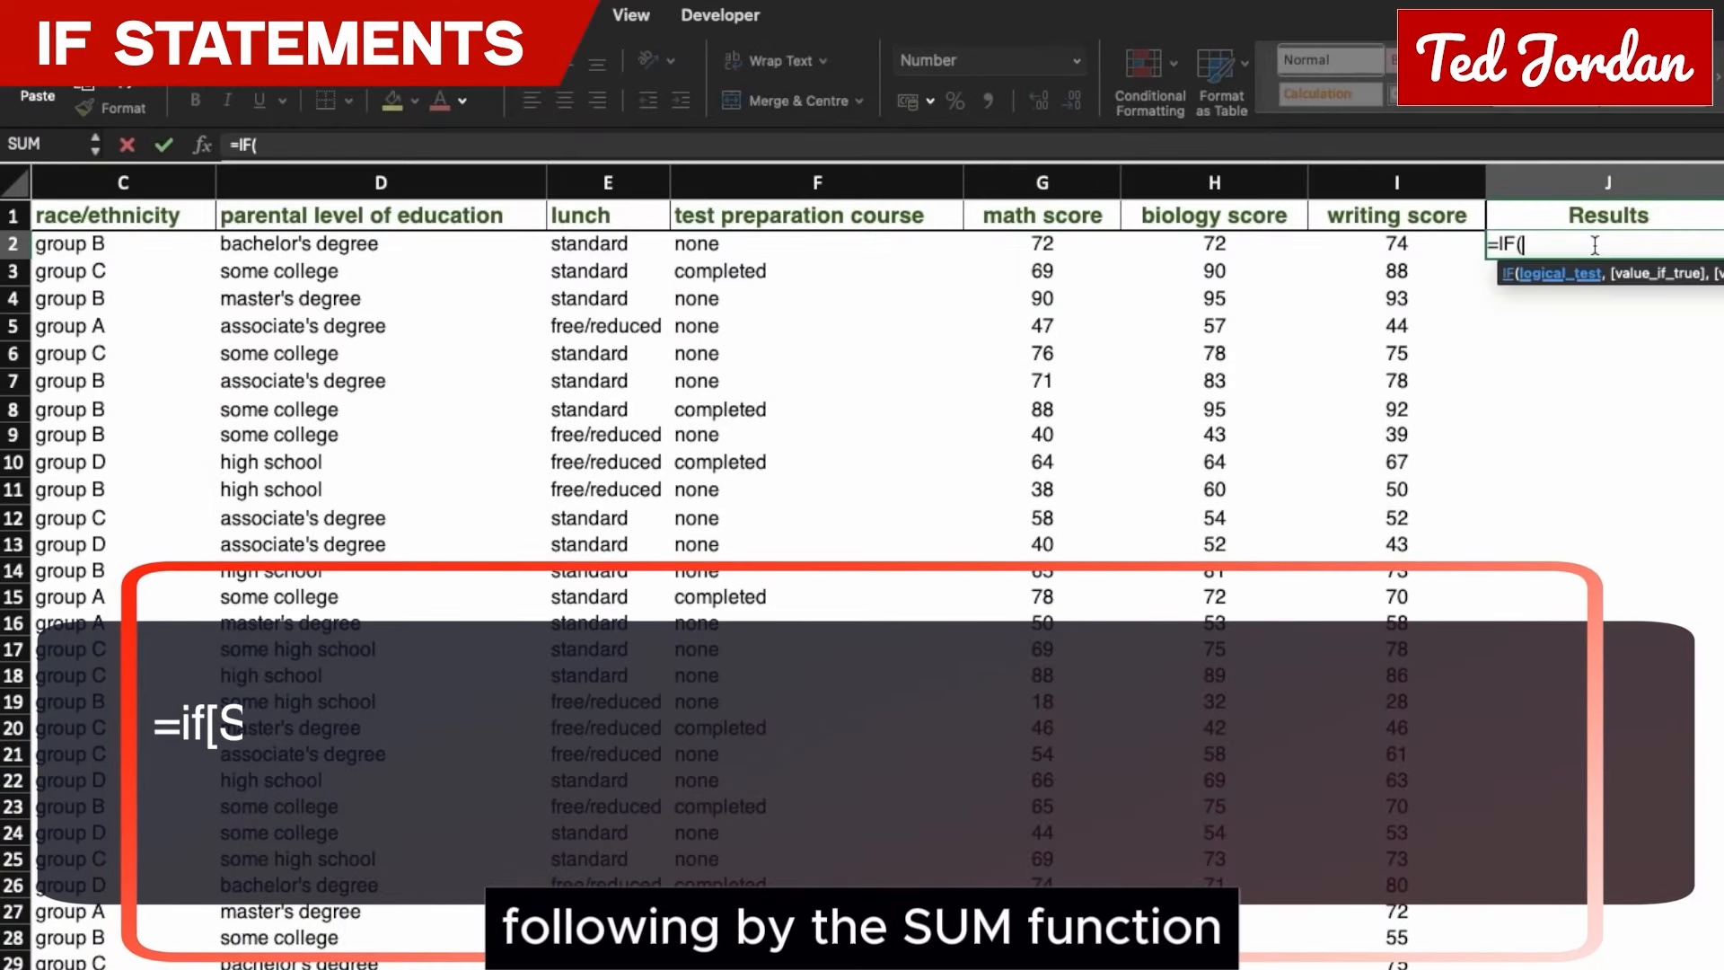
pyautogui.write('su')
pyautogui.press('Tab')
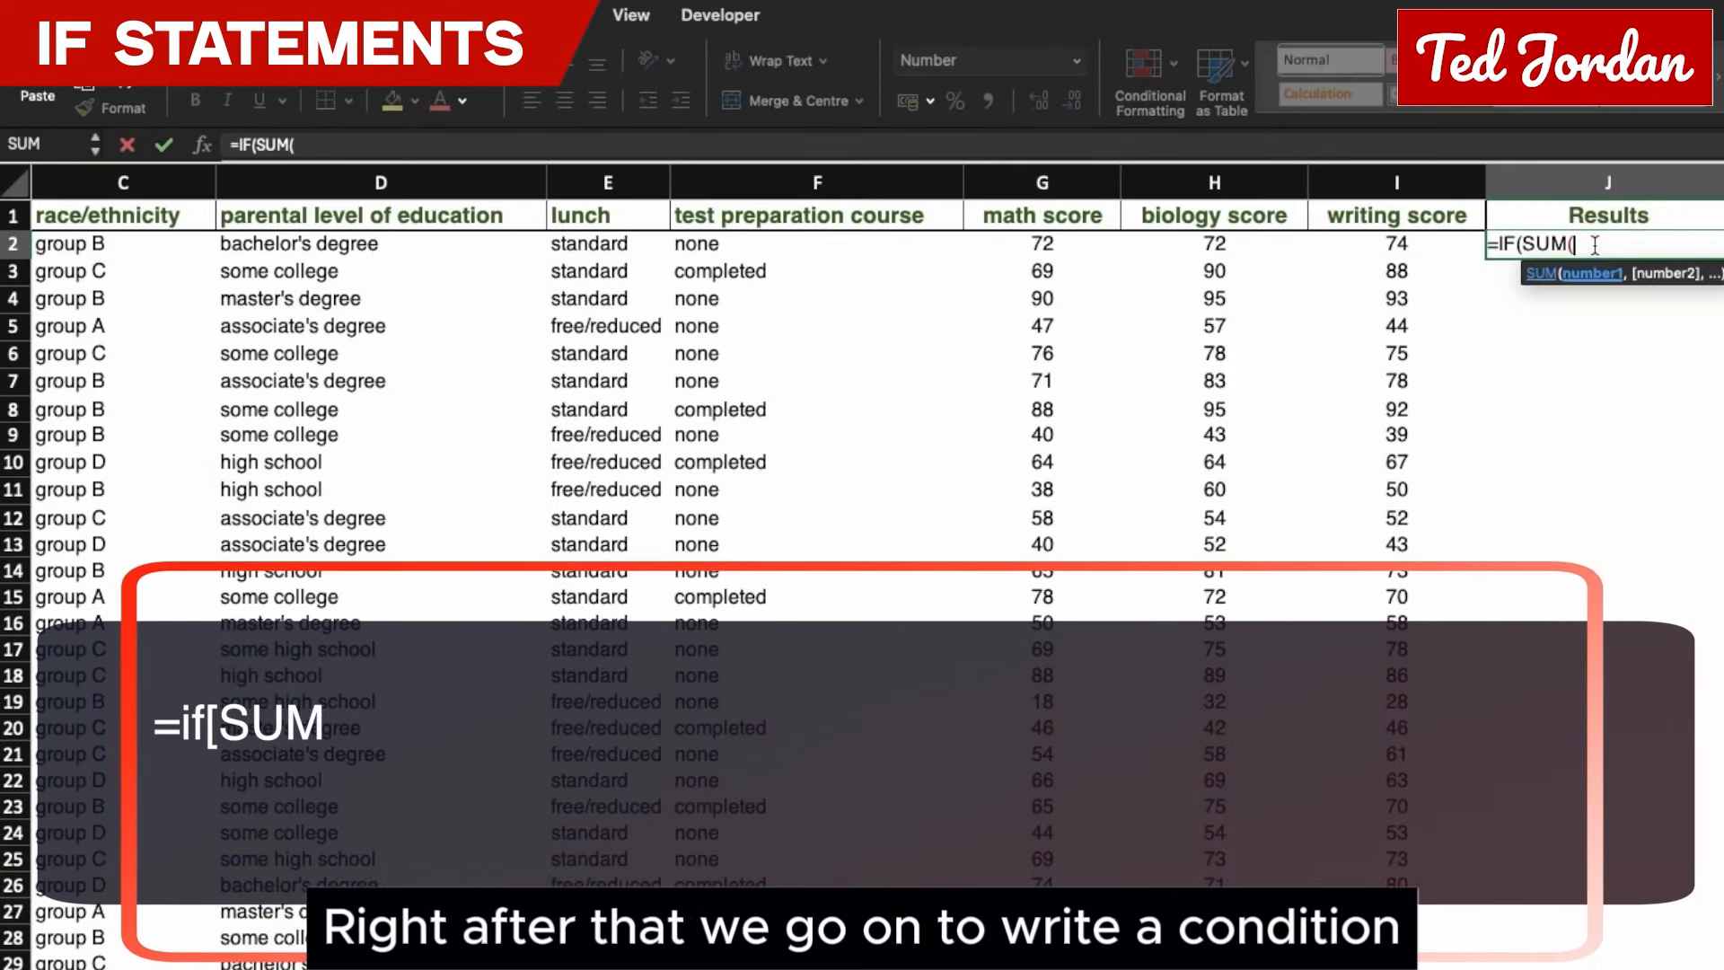
pyautogui.write('G2<=50,H2<=50,I2<=50)=1,')
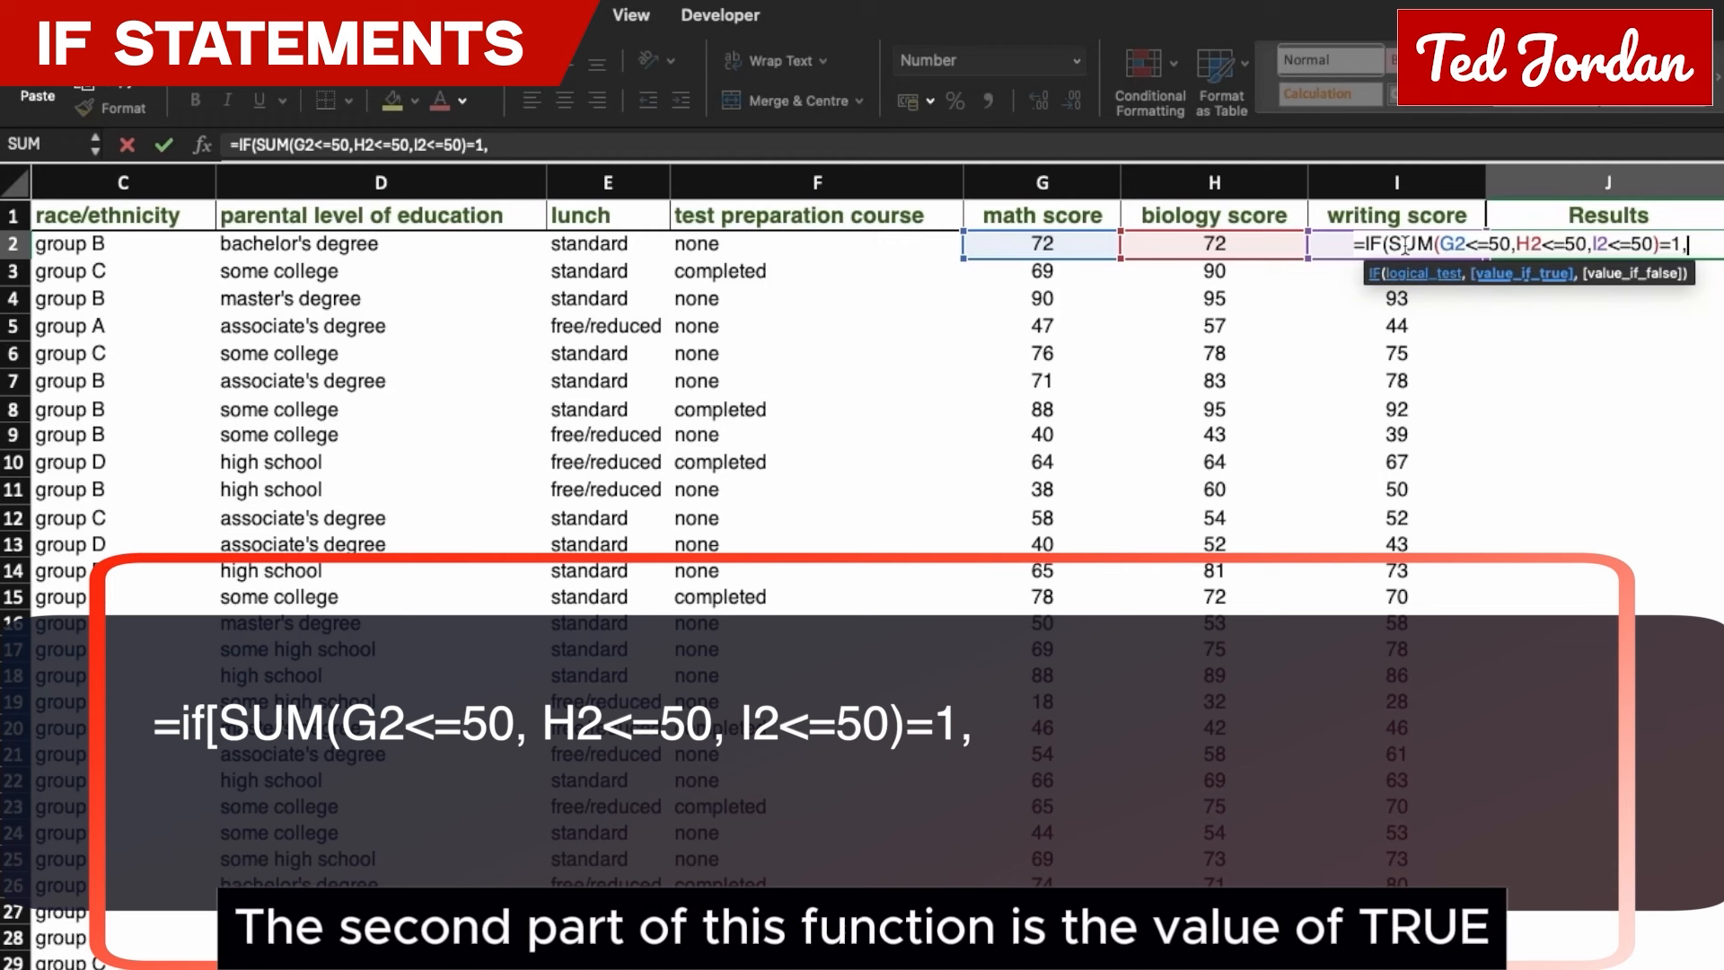
pyautogui.write('"Re-Tak')
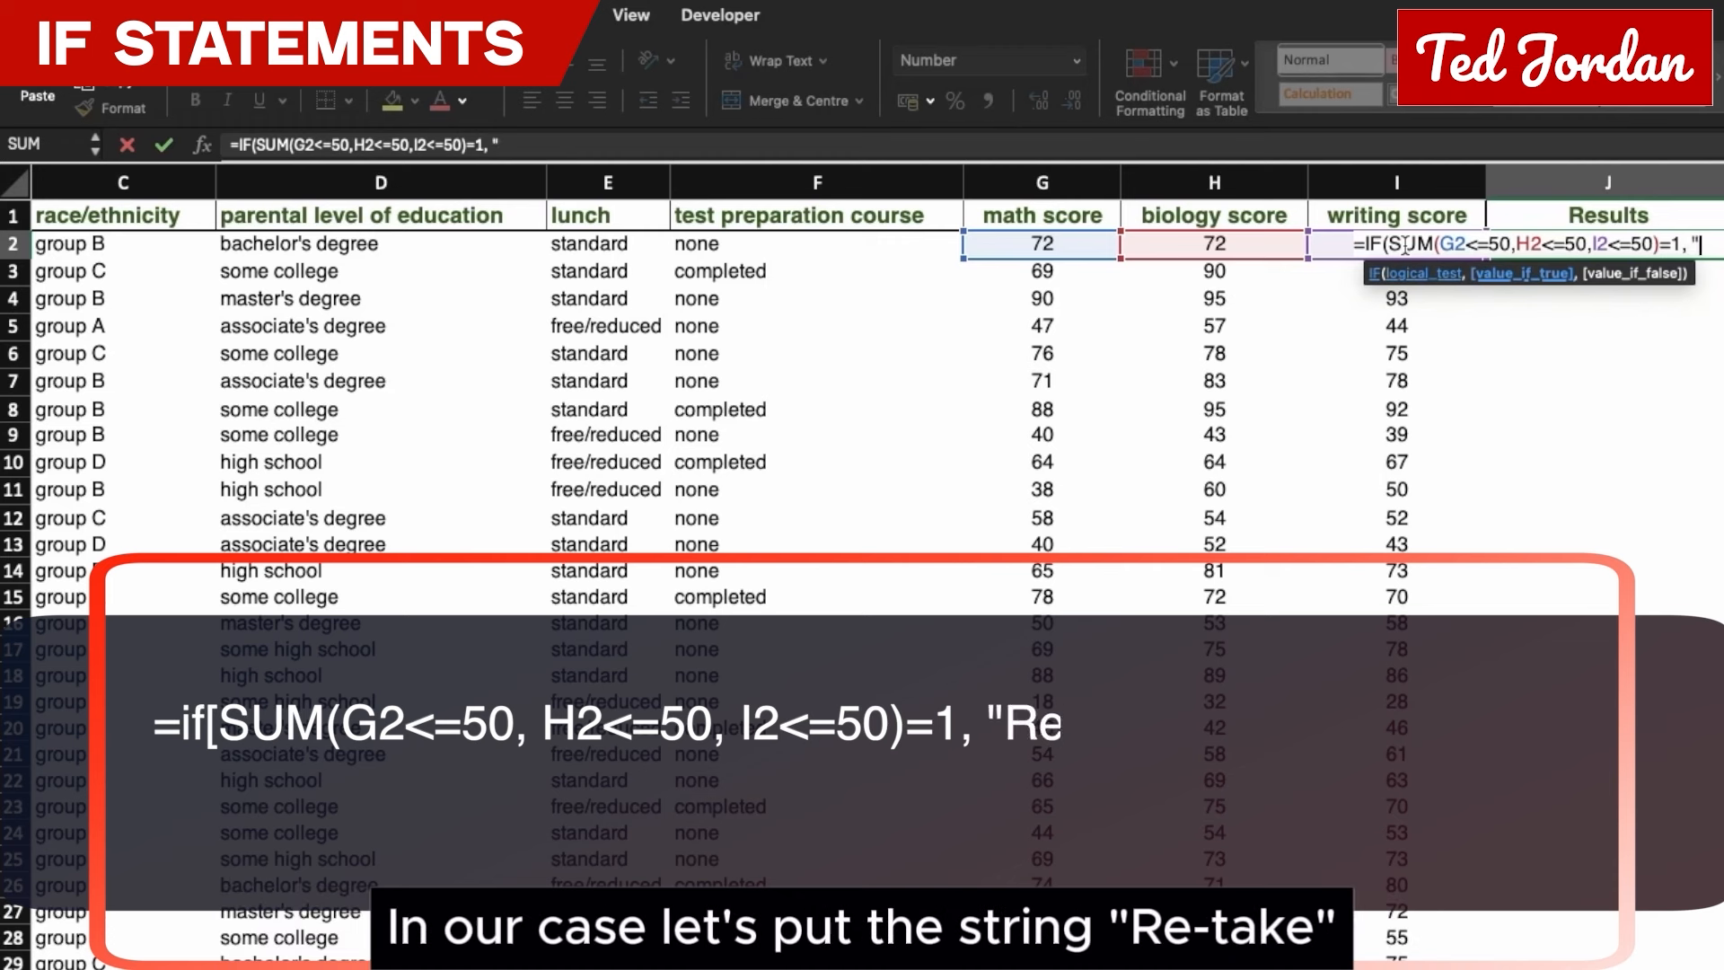
pyautogui.write('e')
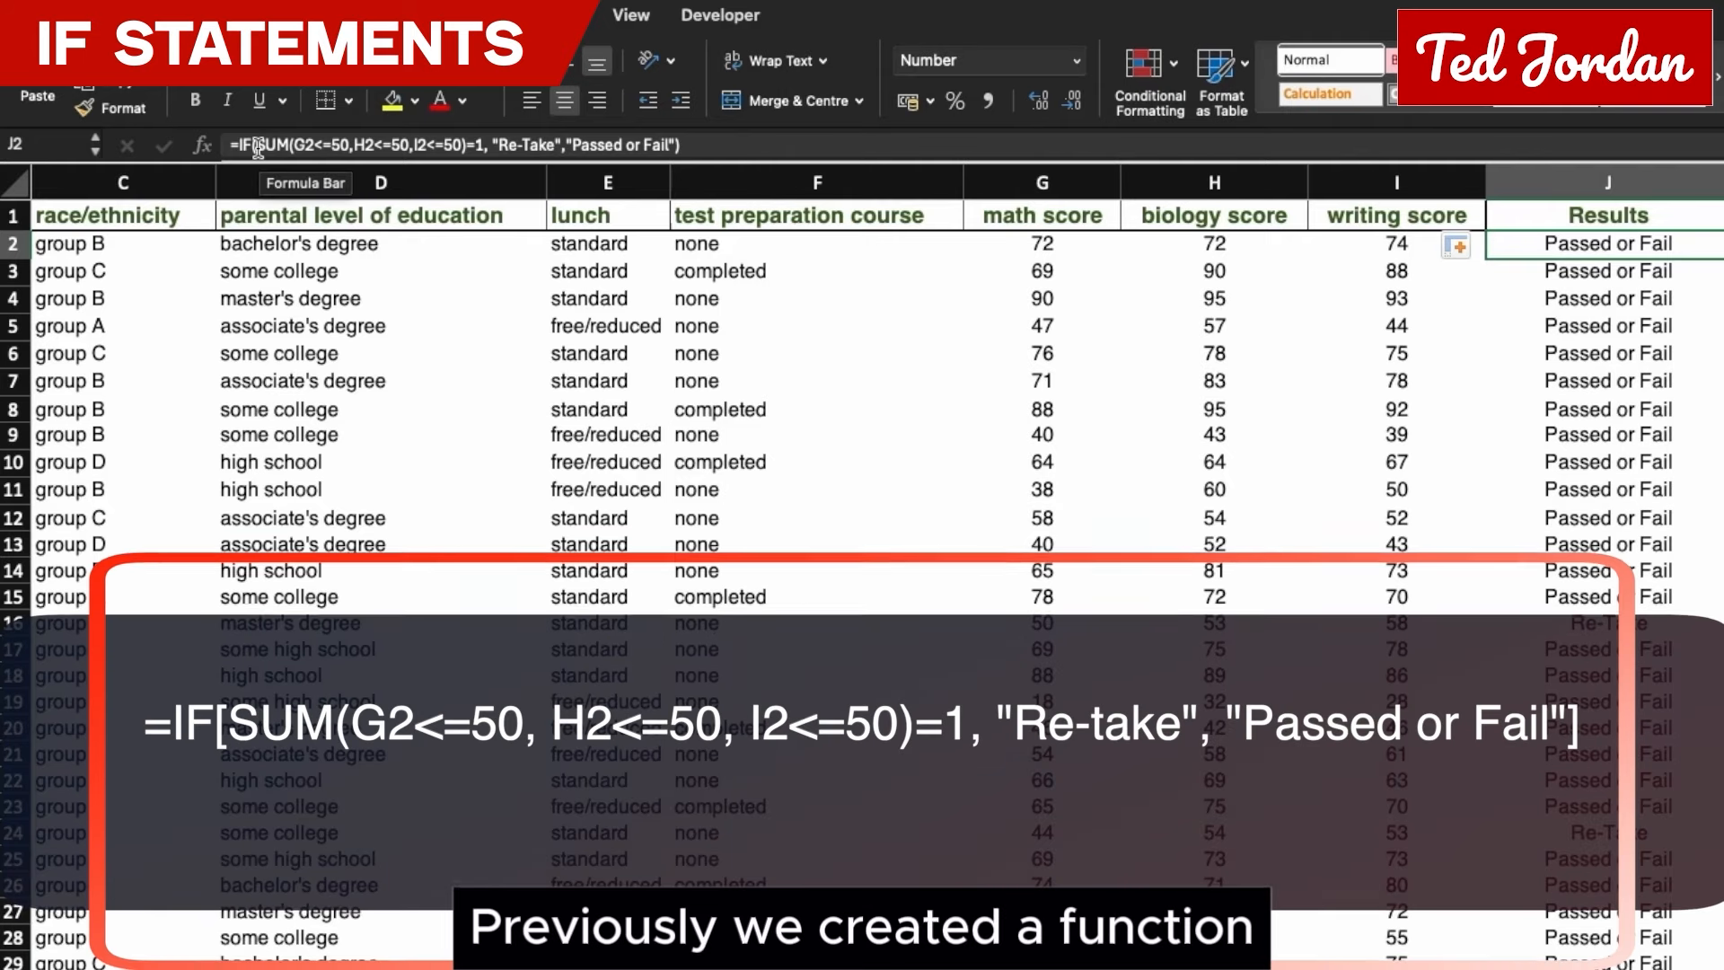
# Replace "Passed or Fail" in the J2 formula with a nested IF containing a copy of the SUM(...)=1 condition.
pyautogui.moveTo(258, 145); pyautogui.dragTo(485, 145)
pyautogui.press('super+c')
pyautogui.moveTo(565, 146); pyautogui.dragTo(674, 145)
pyautogui.write('IF(')
pyautogui.press('super+v')
# Change the function in the nested IF's condition from SUM to OR.
pyautogui.click(617, 146)
pyautogui.press('BackSpace')
pyautogui.press('BackSpace')
pyautogui.press('BackSpace')
pyautogui.write('or')
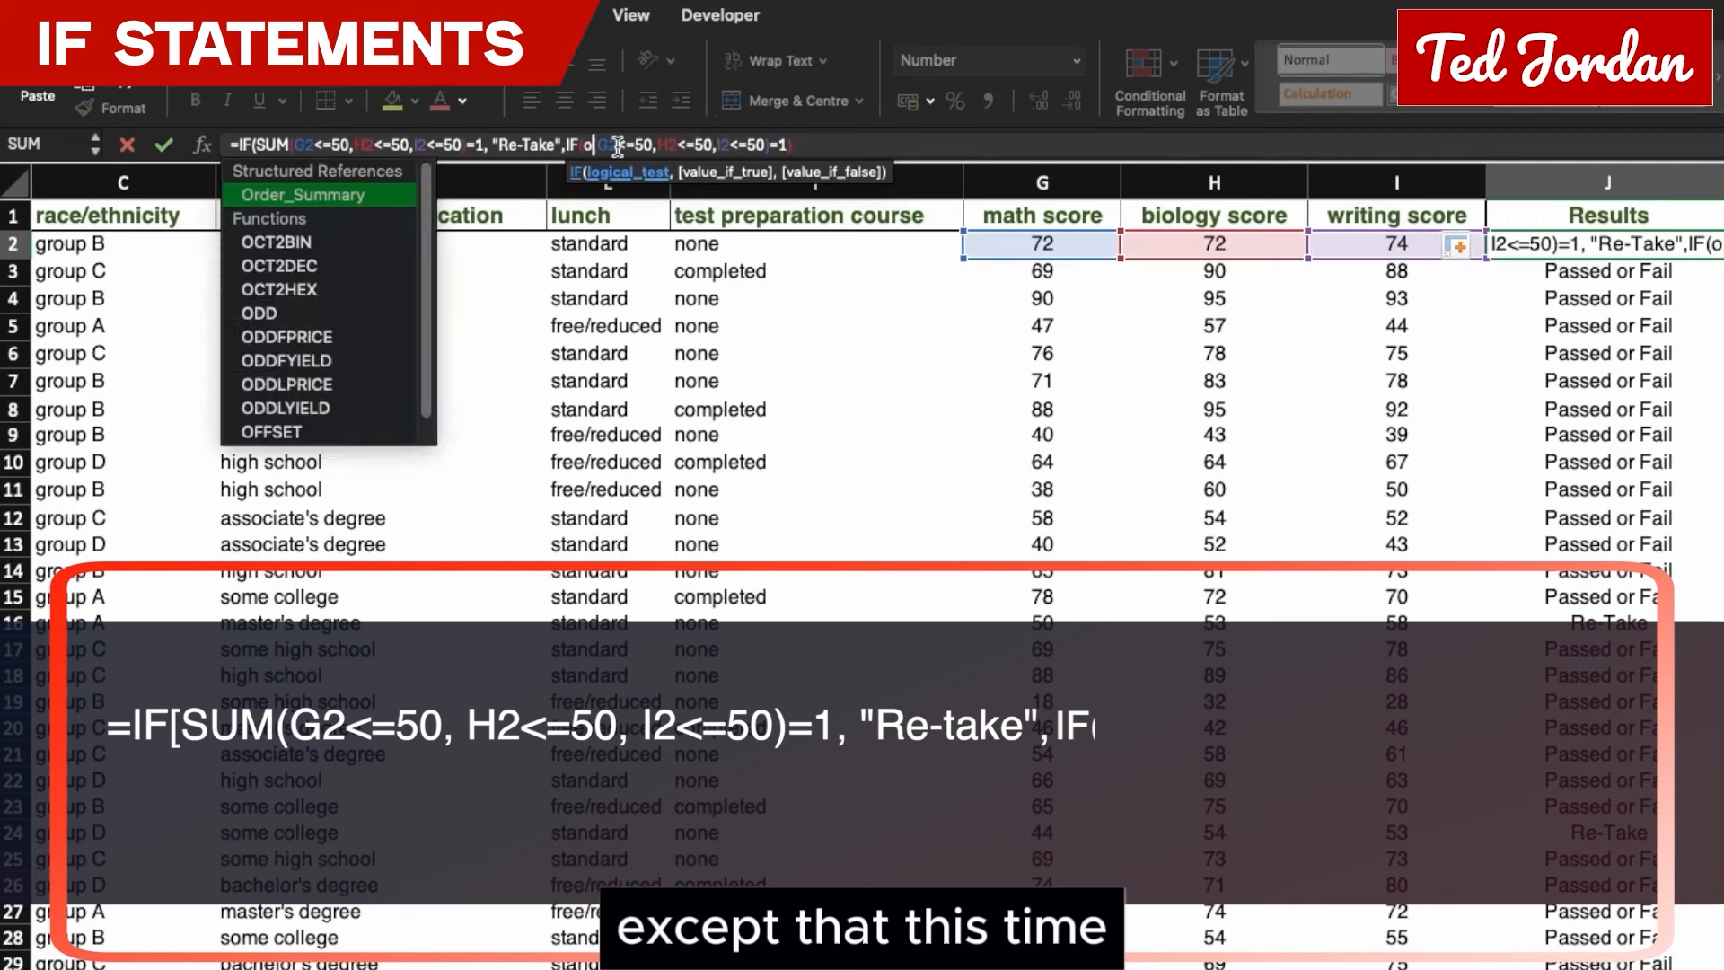
pyautogui.press('Down')
pyautogui.press('Tab')
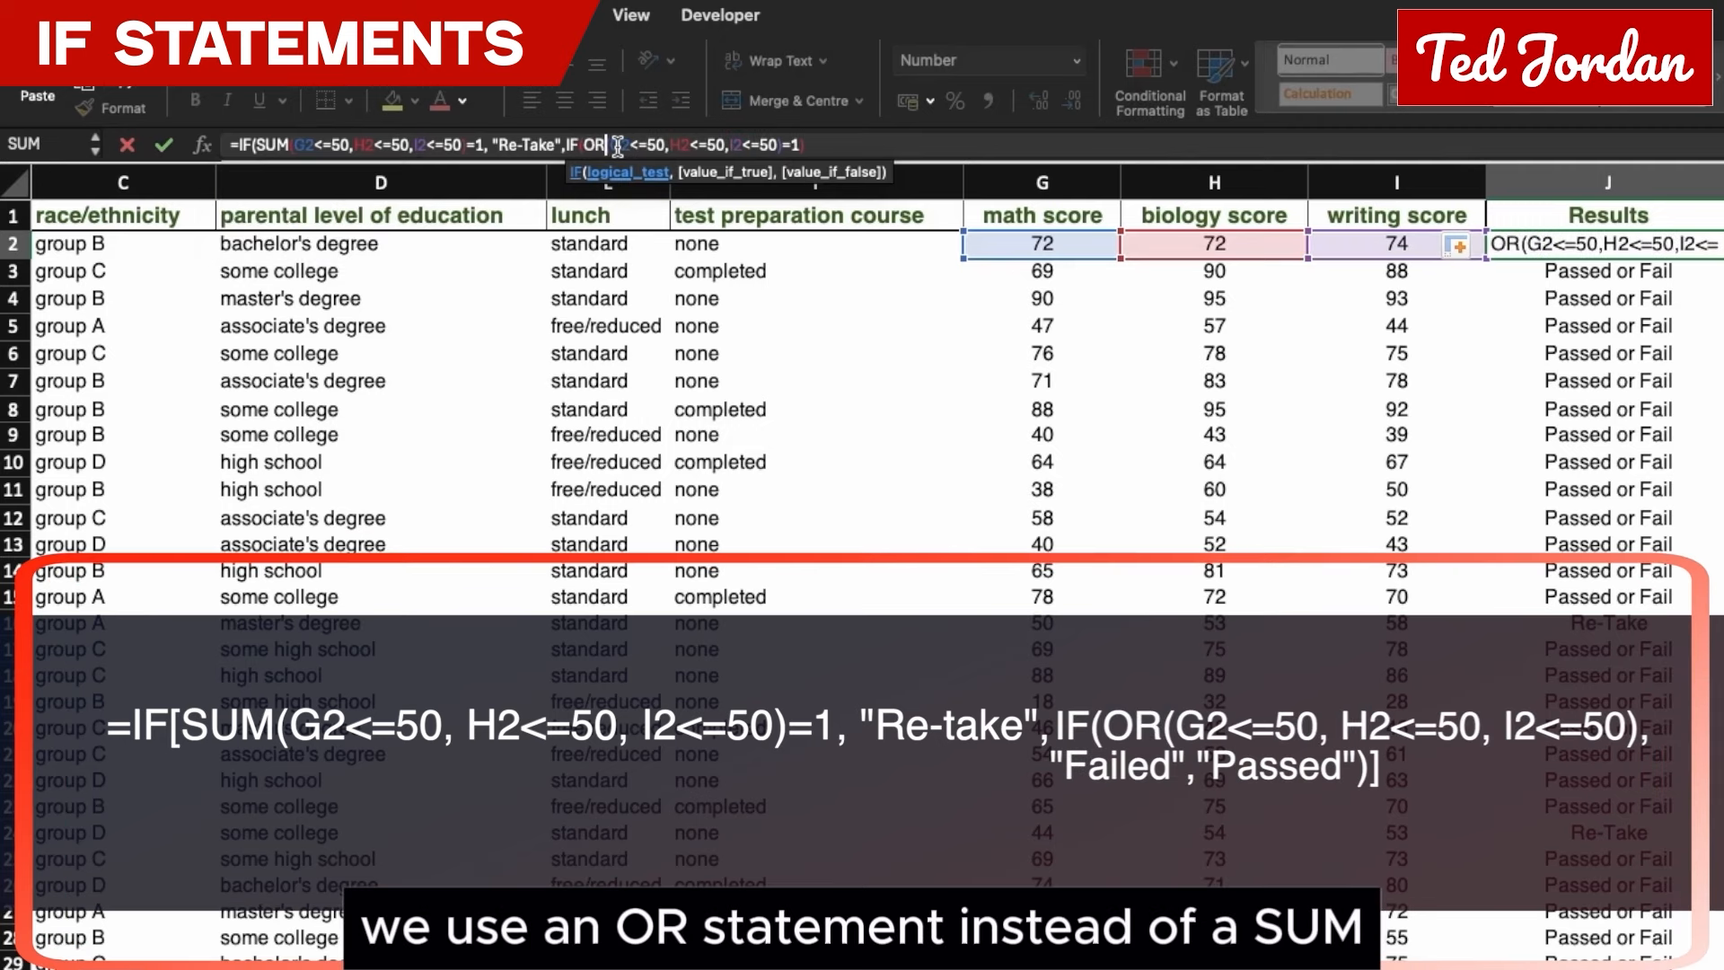
# Remove =1 from the nested OR condition and add "Failed" and "Passed" as the nested IF's true and false values.
pyautogui.click(794, 145)
pyautogui.press('BackSpace')
pyautogui.press('BackSpace')
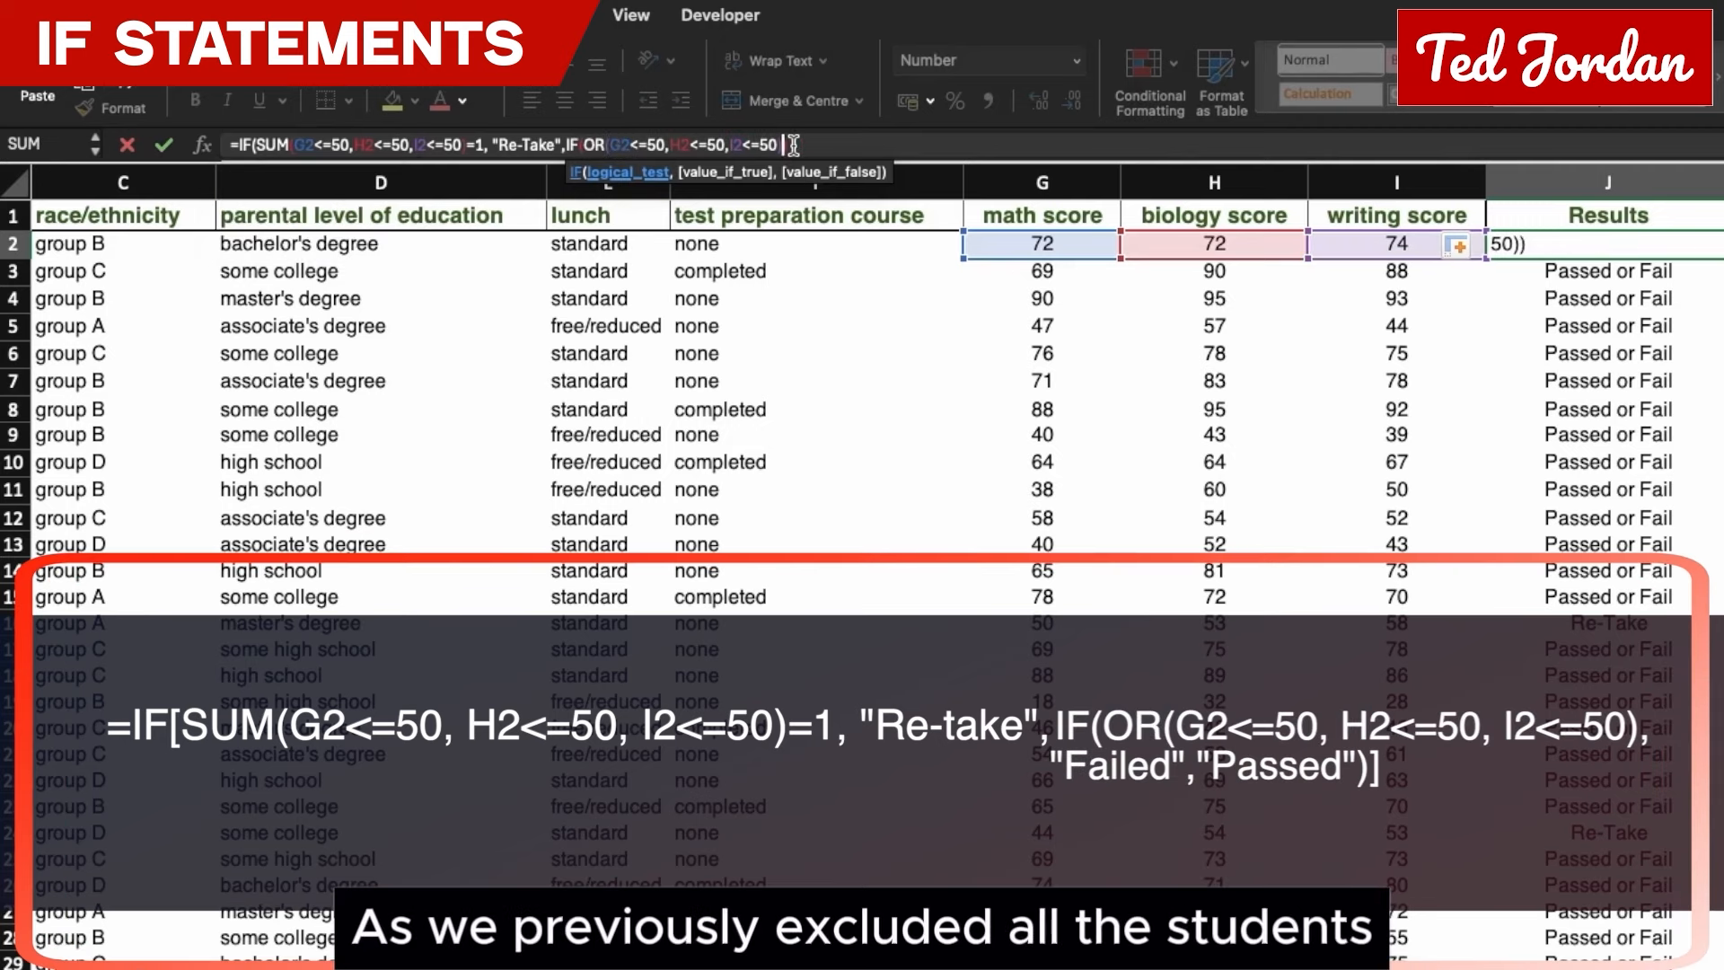
pyautogui.write(', "Failed", "Passed")')
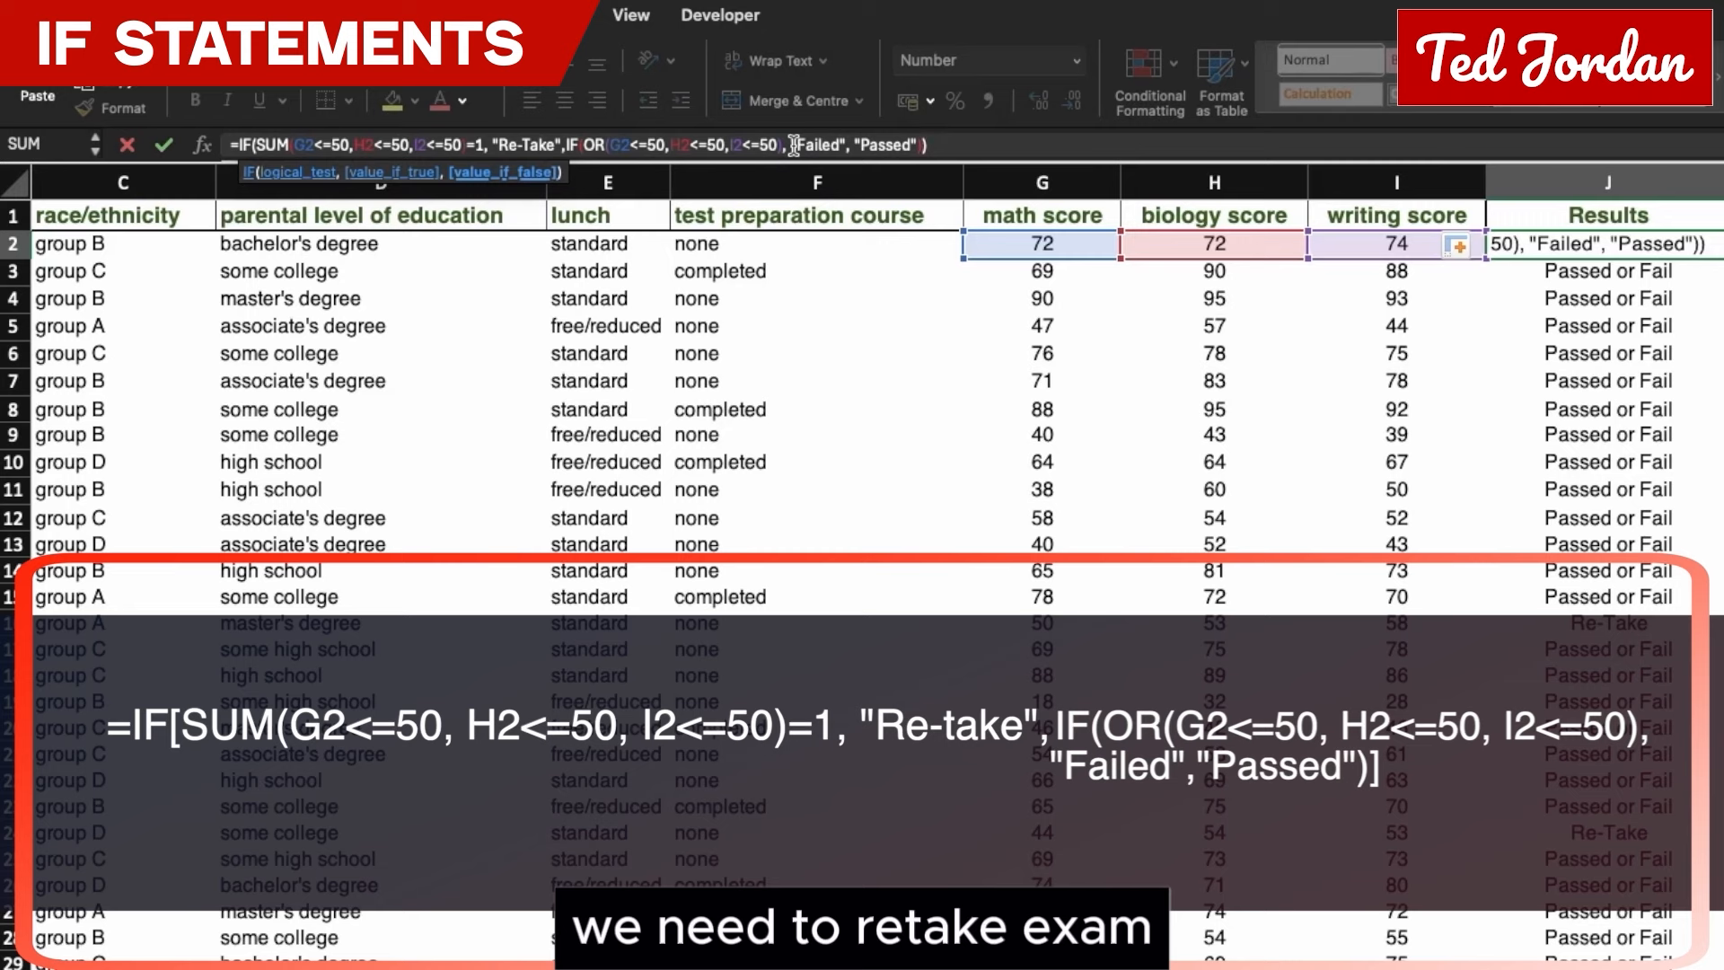
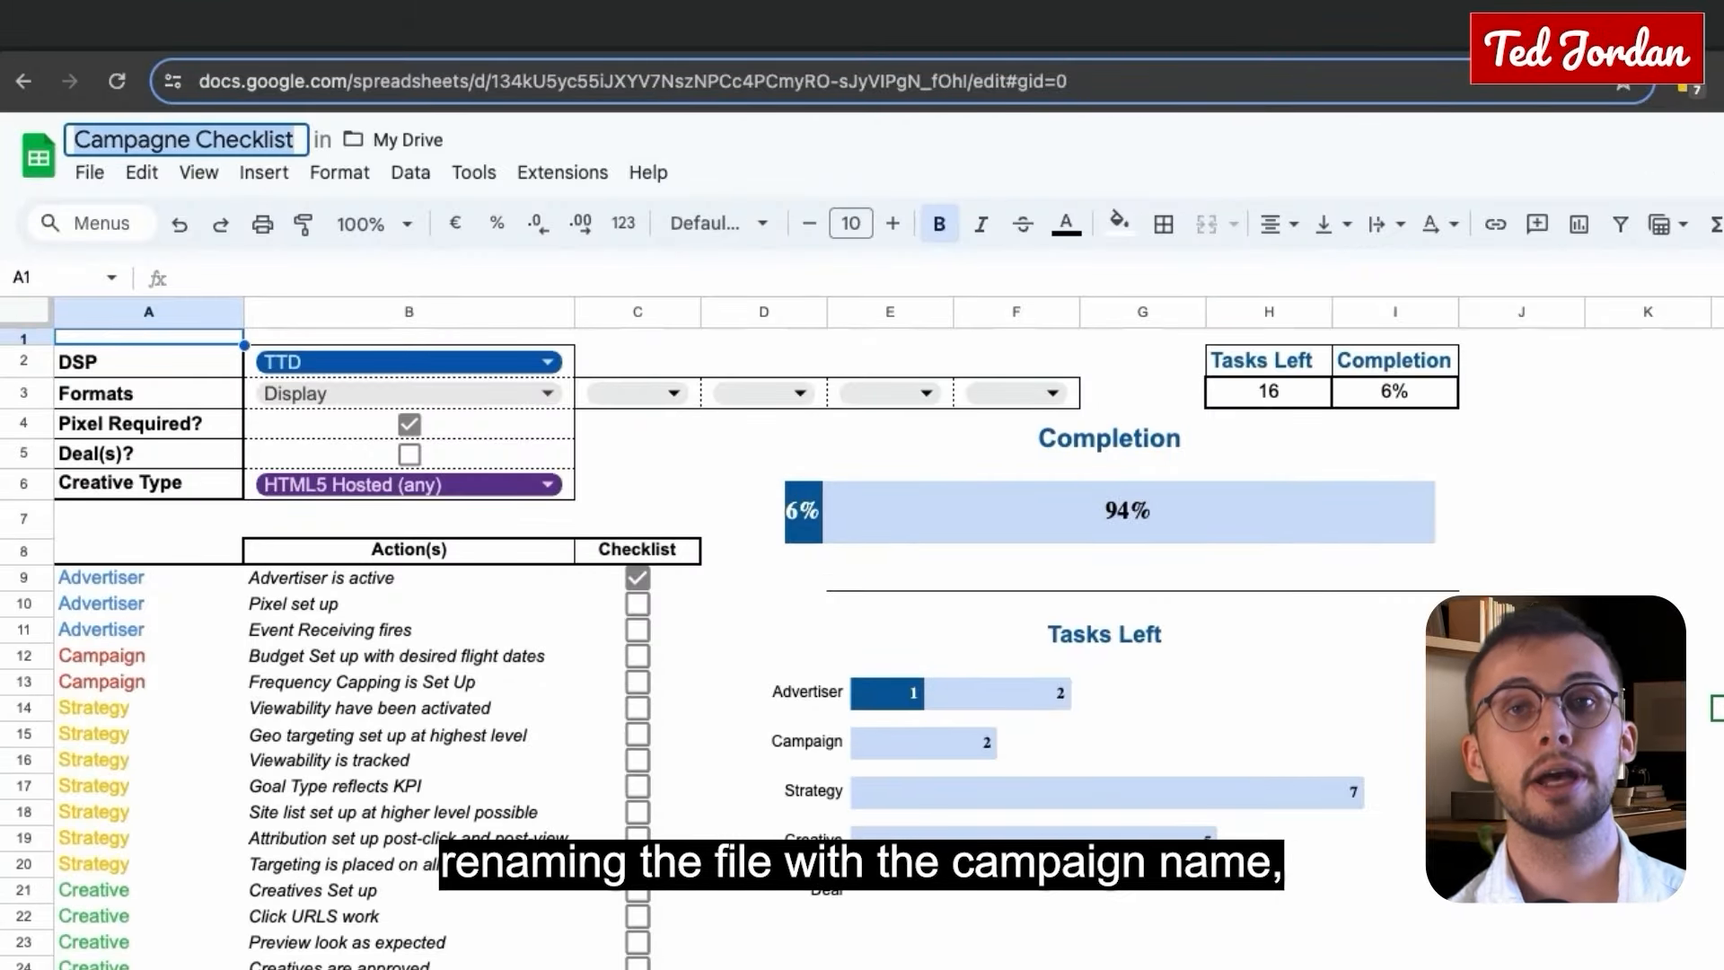
# Switch to the campaign checklist in Google Sheets and rename the file Test Campaigne Checklist.
pyautogui.write('Test')
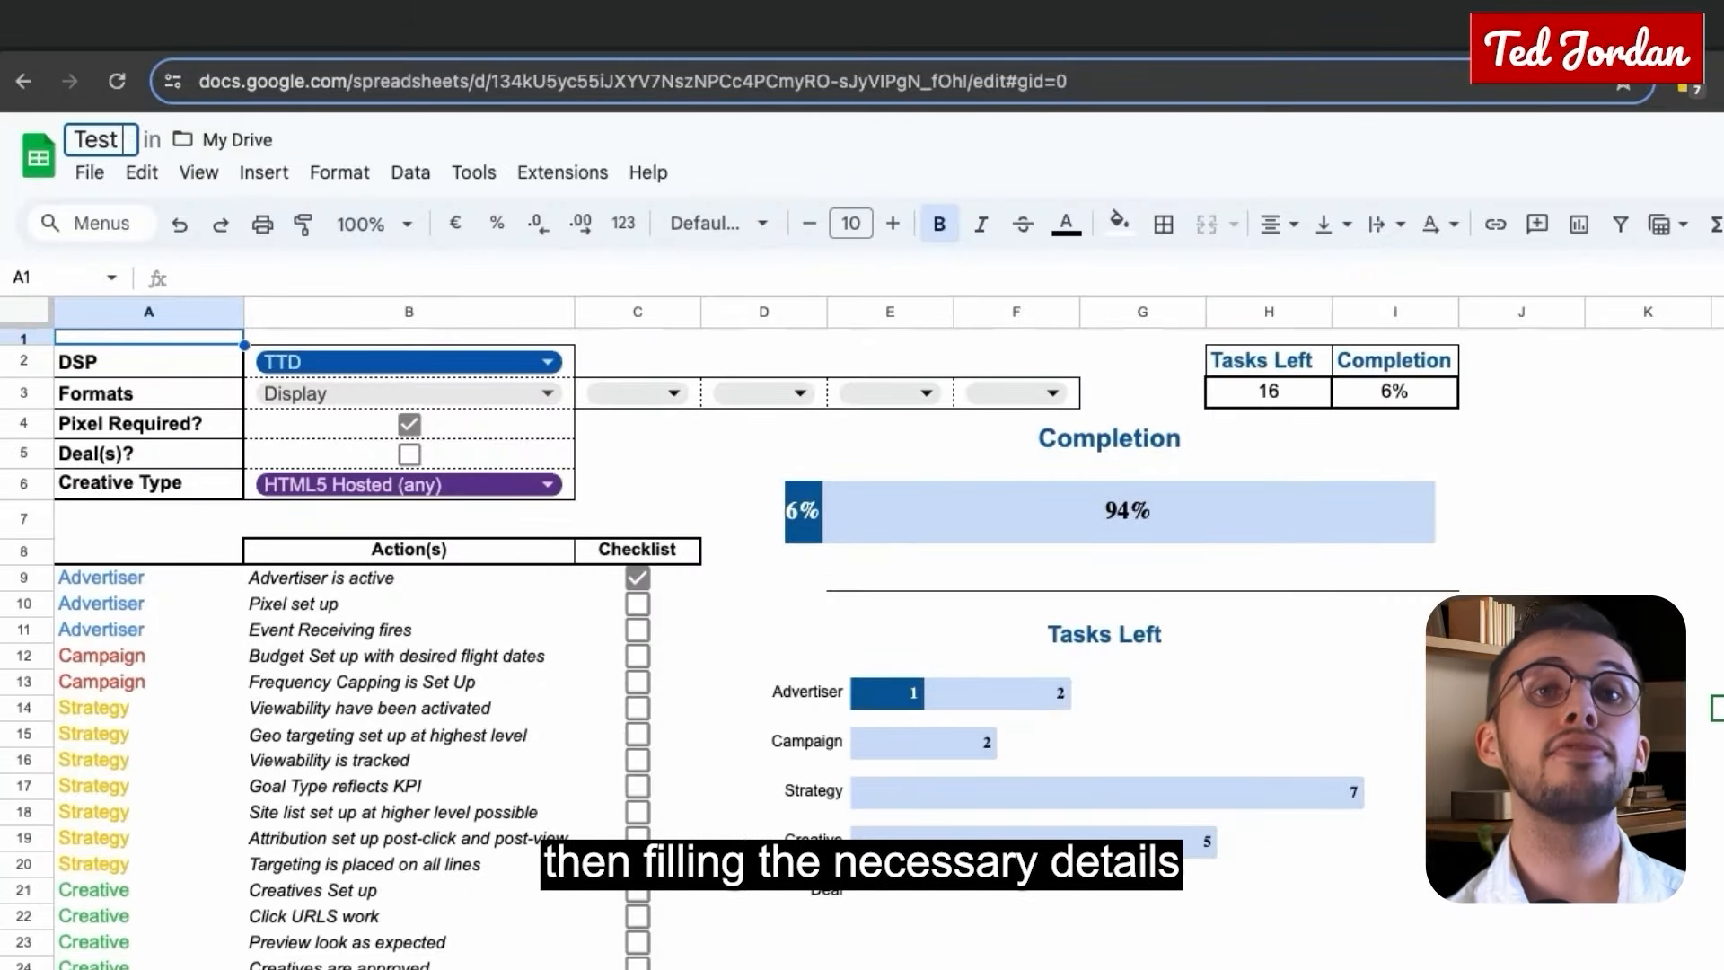
pyautogui.write(' Campaigne Checkli')
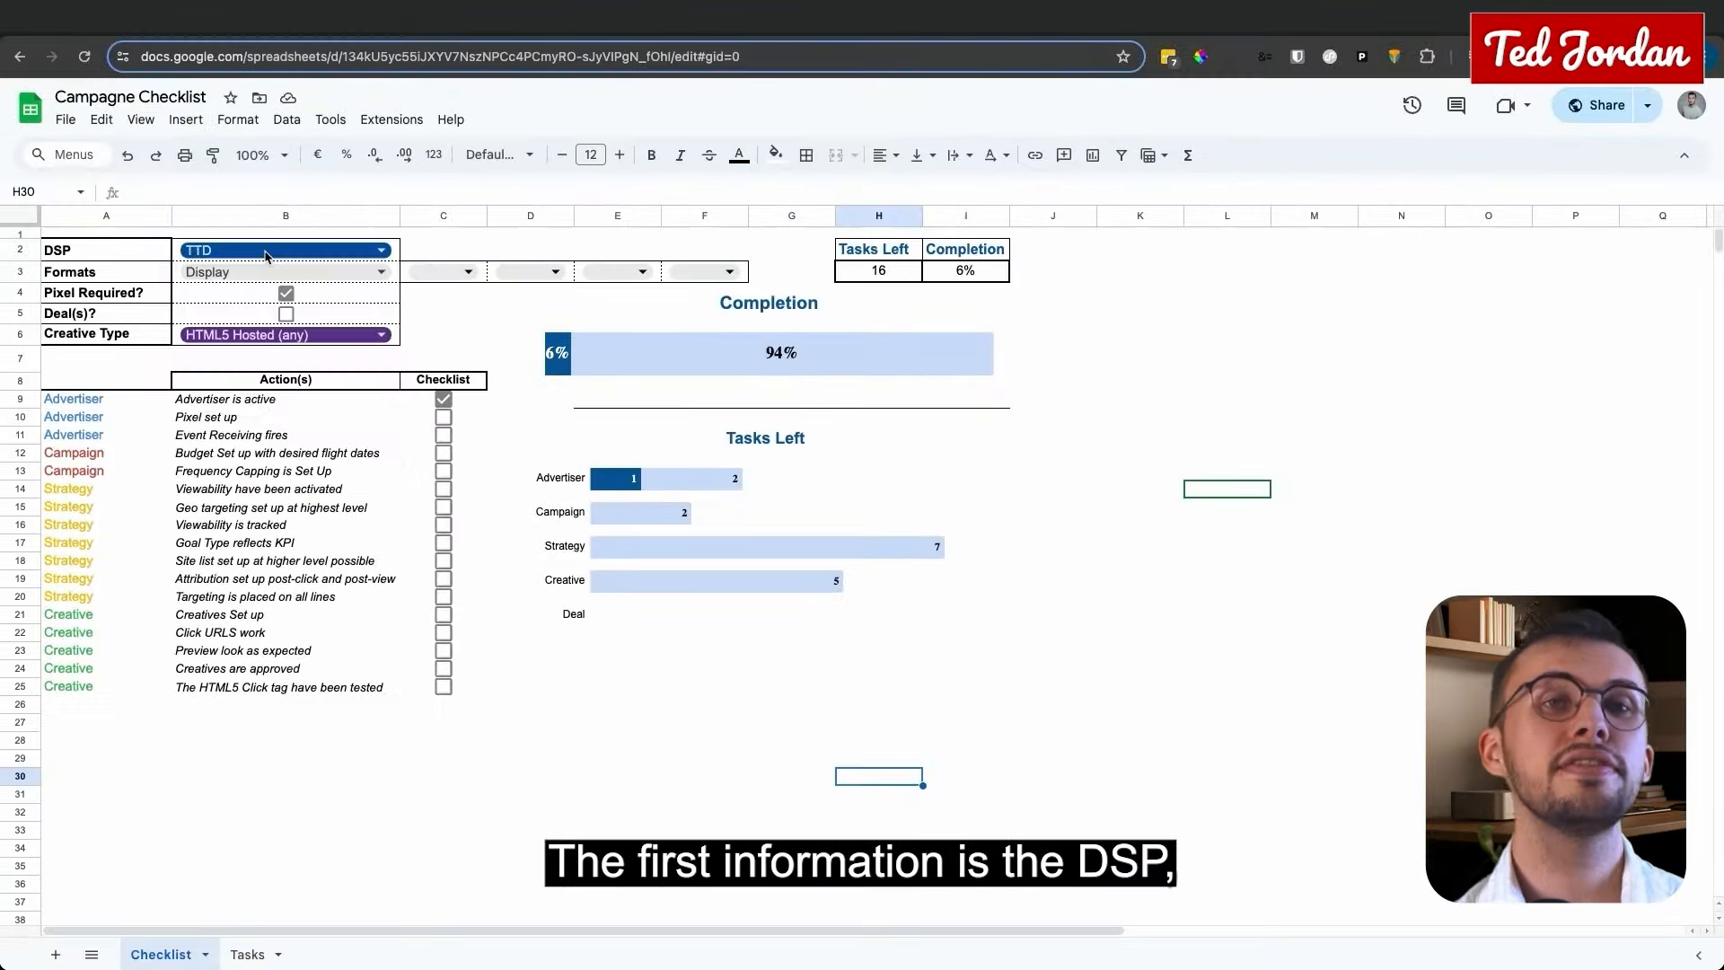
# Set the DSP to DV360 and add Native in C3 and Video in D3 as further formats.
pyautogui.click(269, 249)
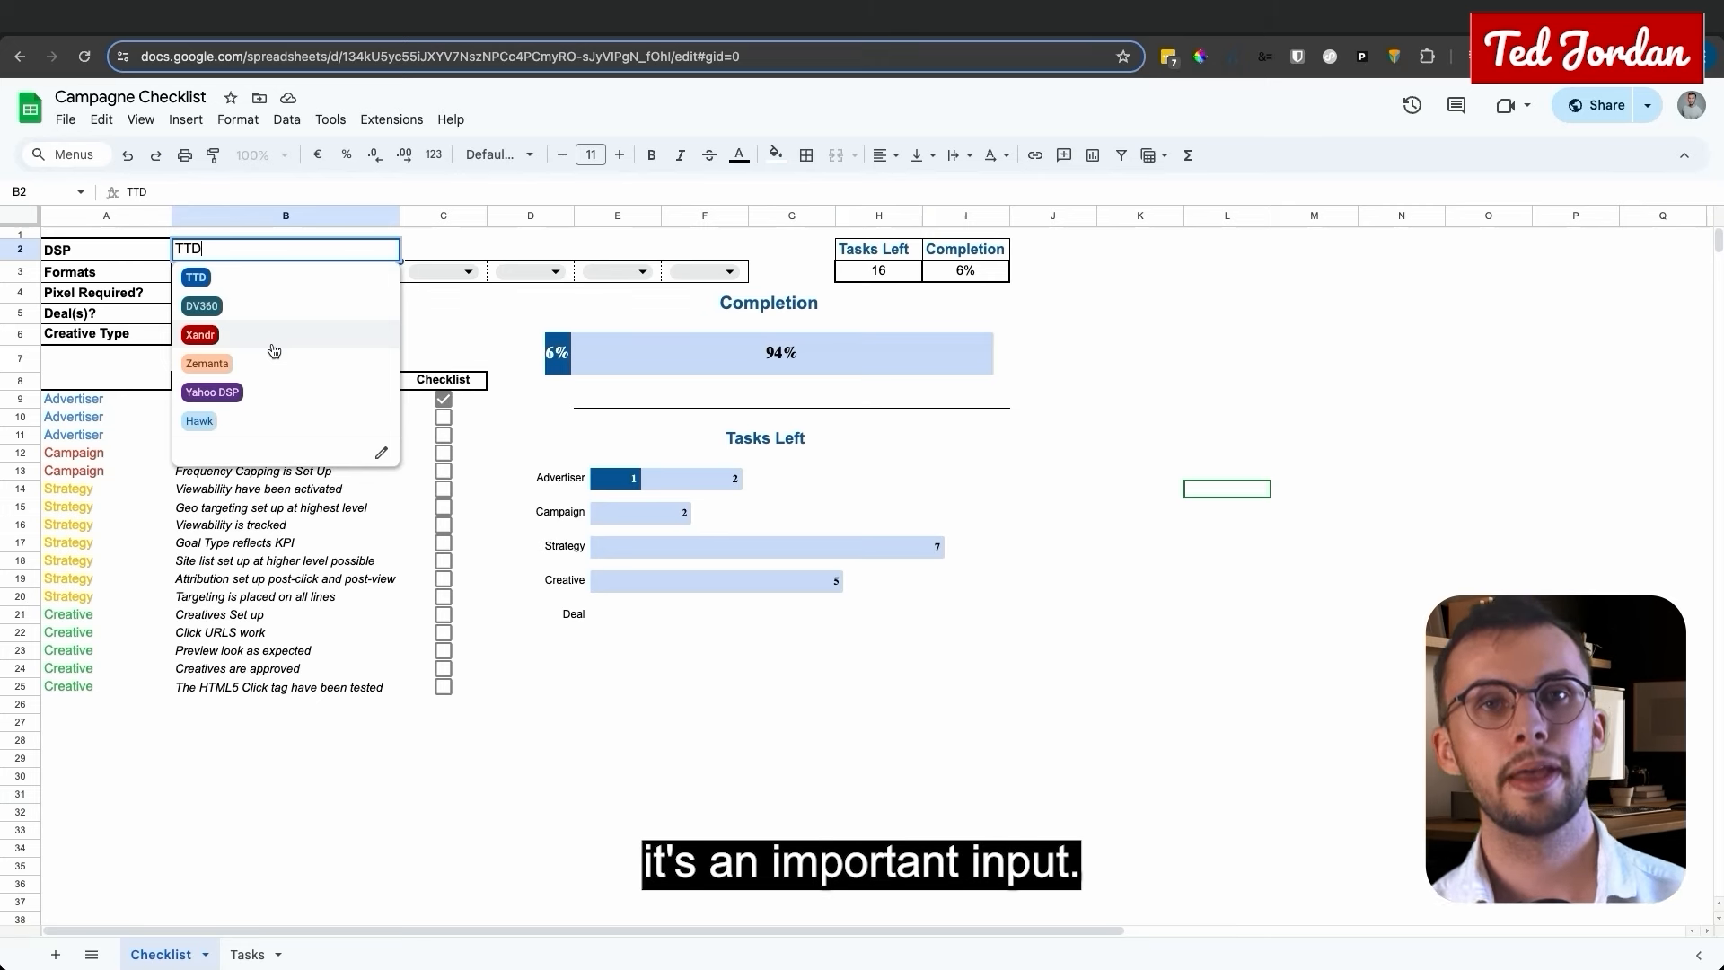
pyautogui.click(274, 306)
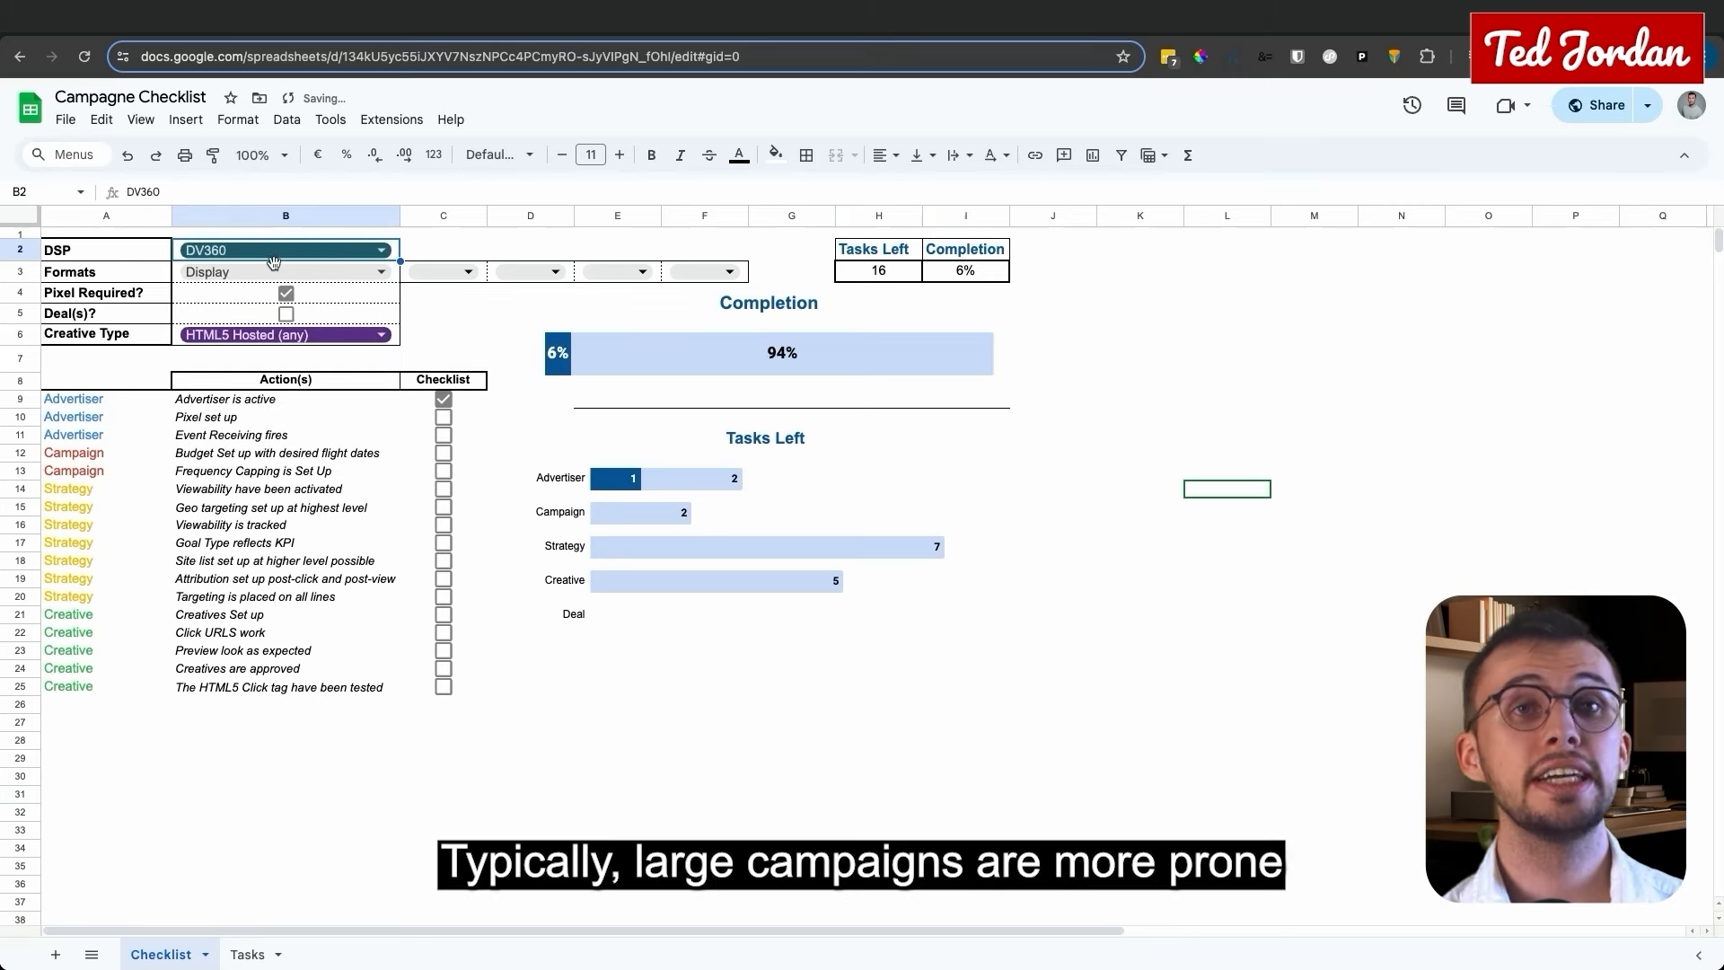
pyautogui.click(443, 272)
pyautogui.click(438, 355)
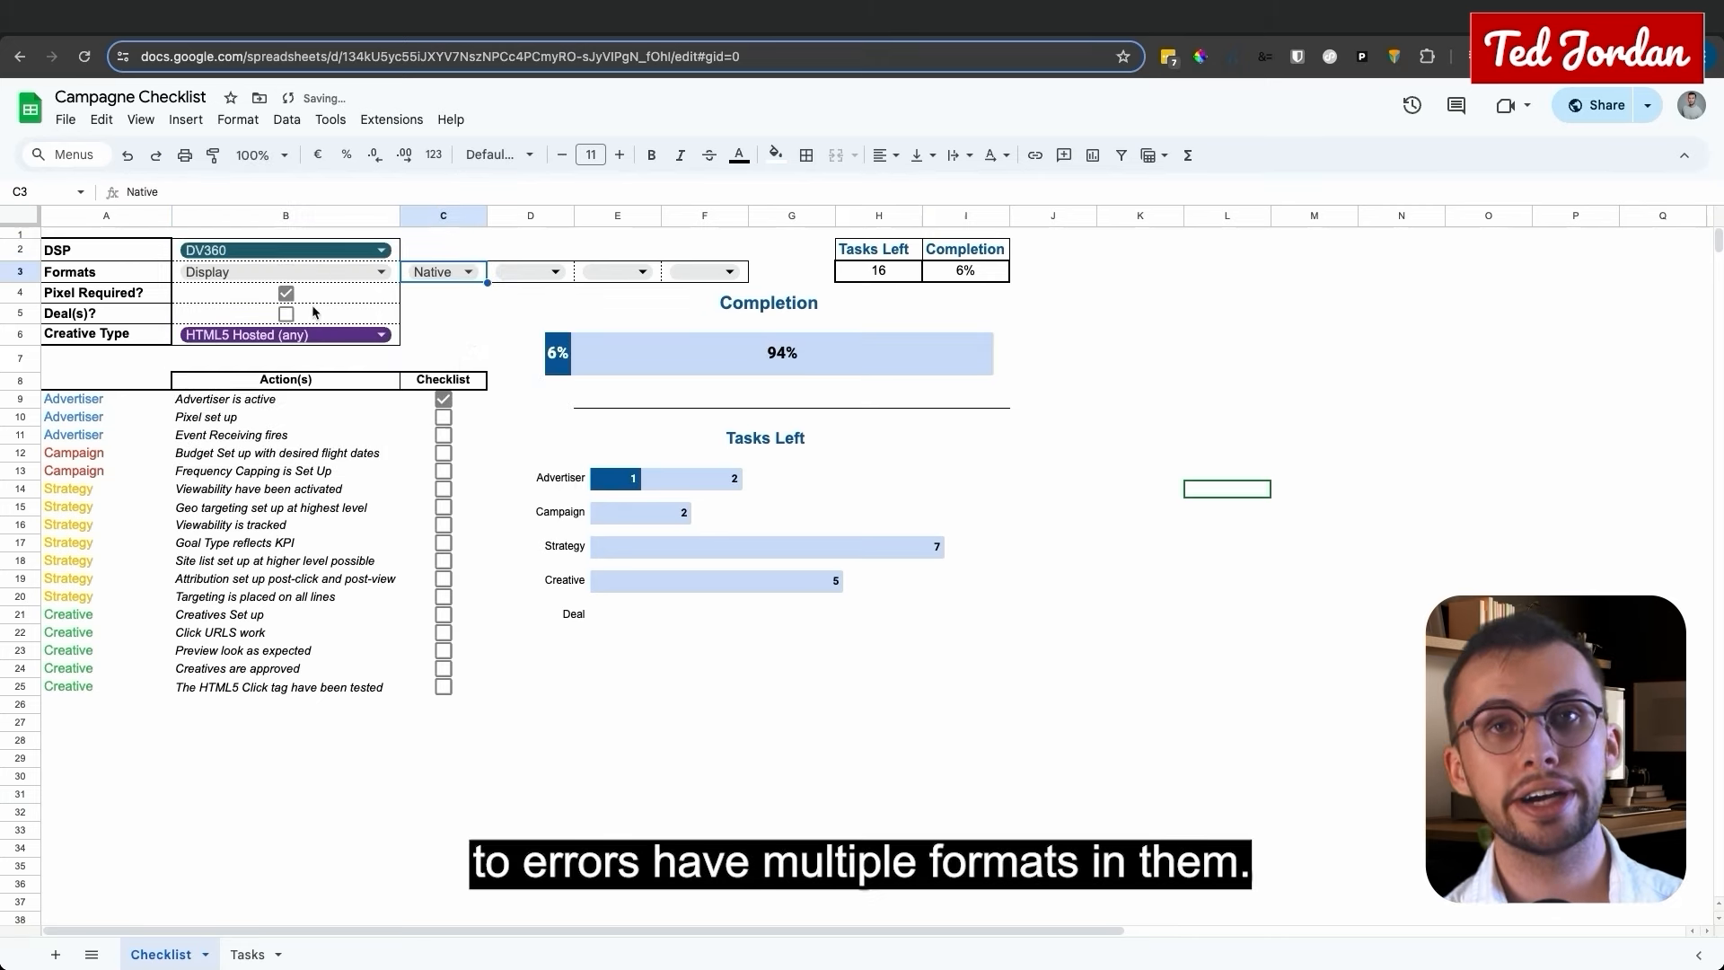
pyautogui.click(527, 273)
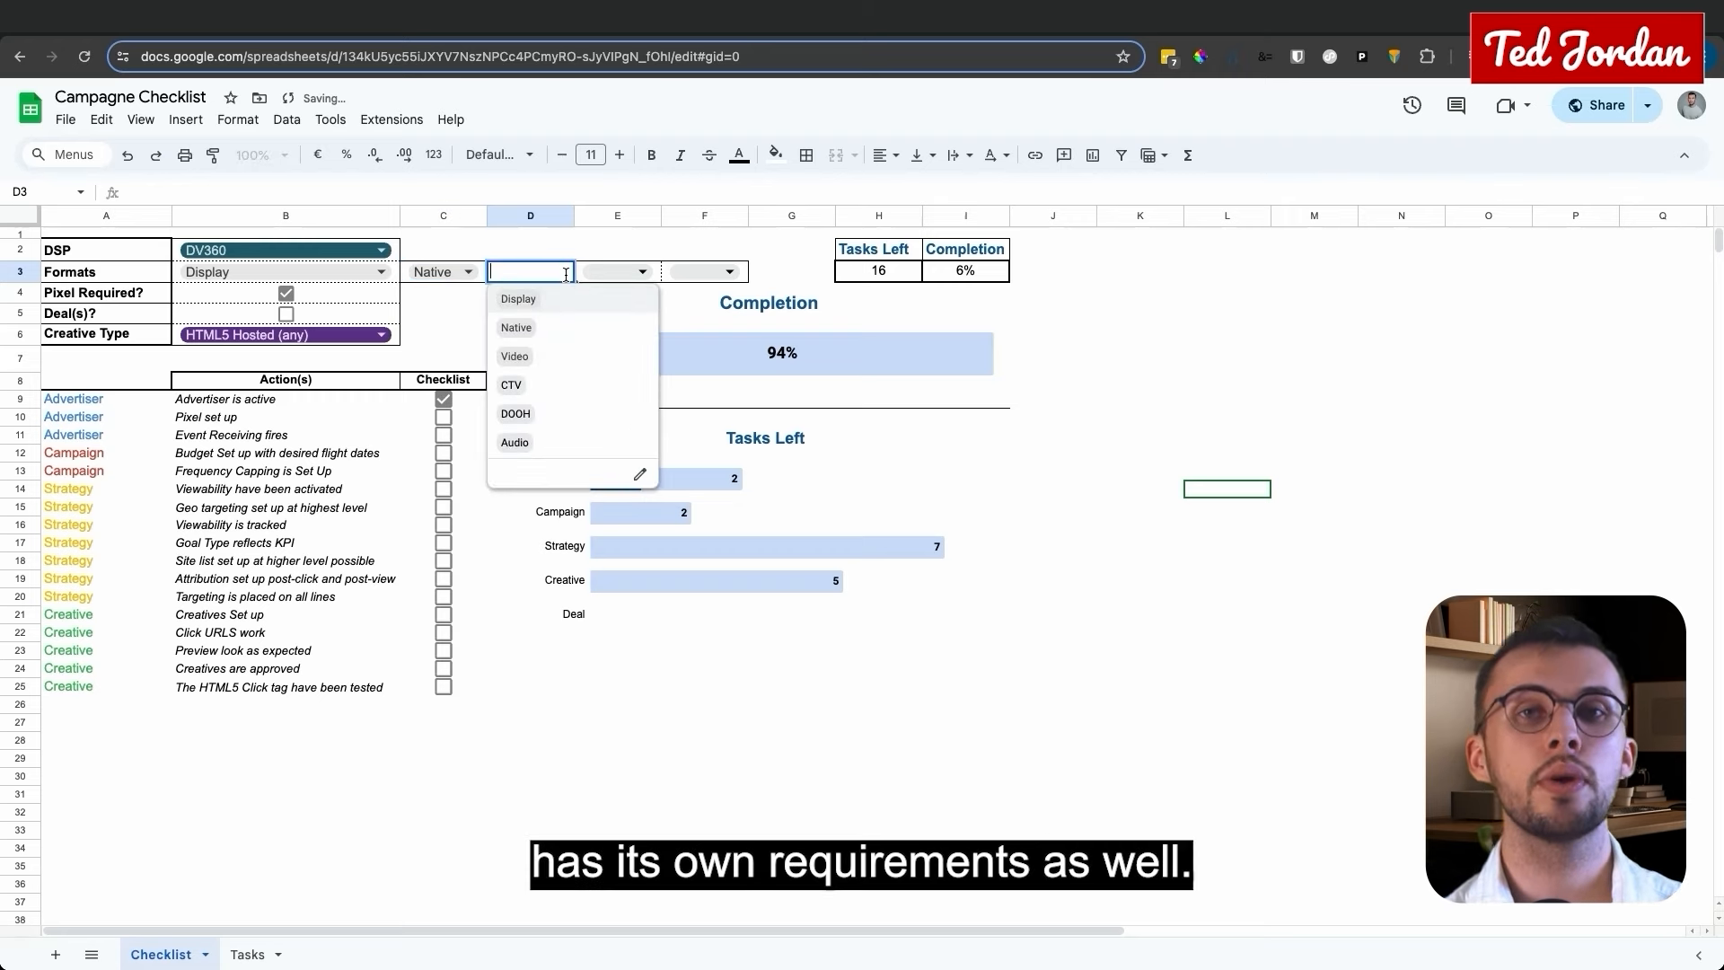
pyautogui.click(514, 356)
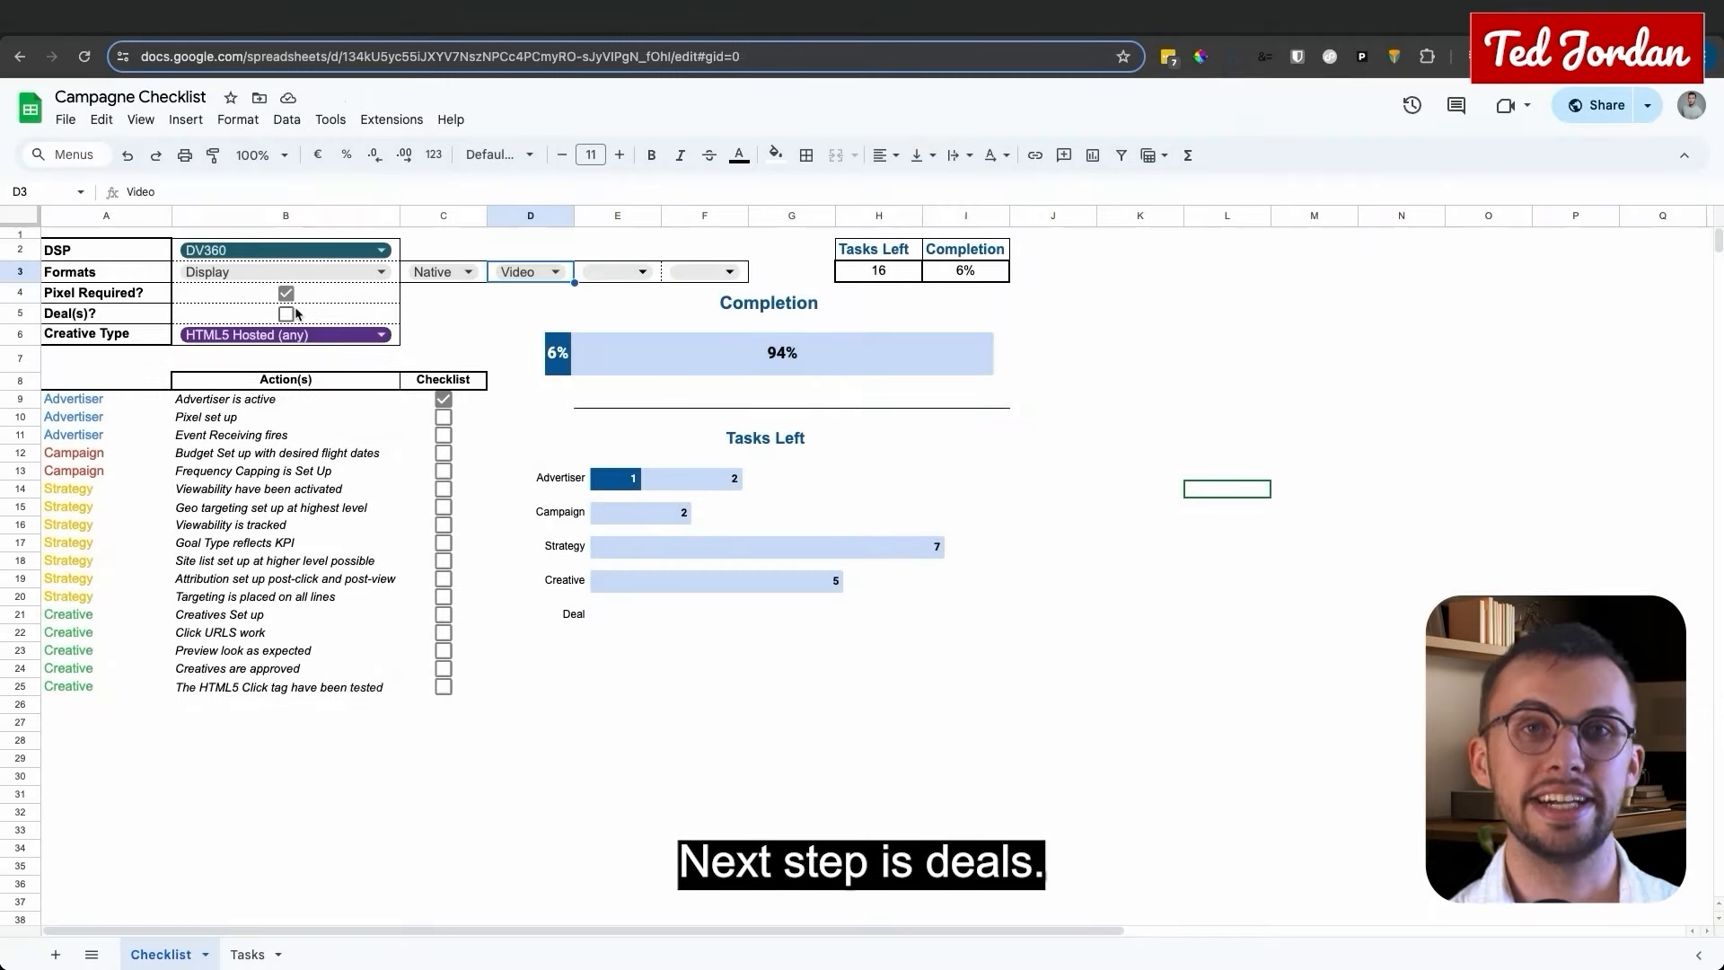
# Toggle the Deal(s)? option on and off several times, ending with it off.
pyautogui.click(289, 312)
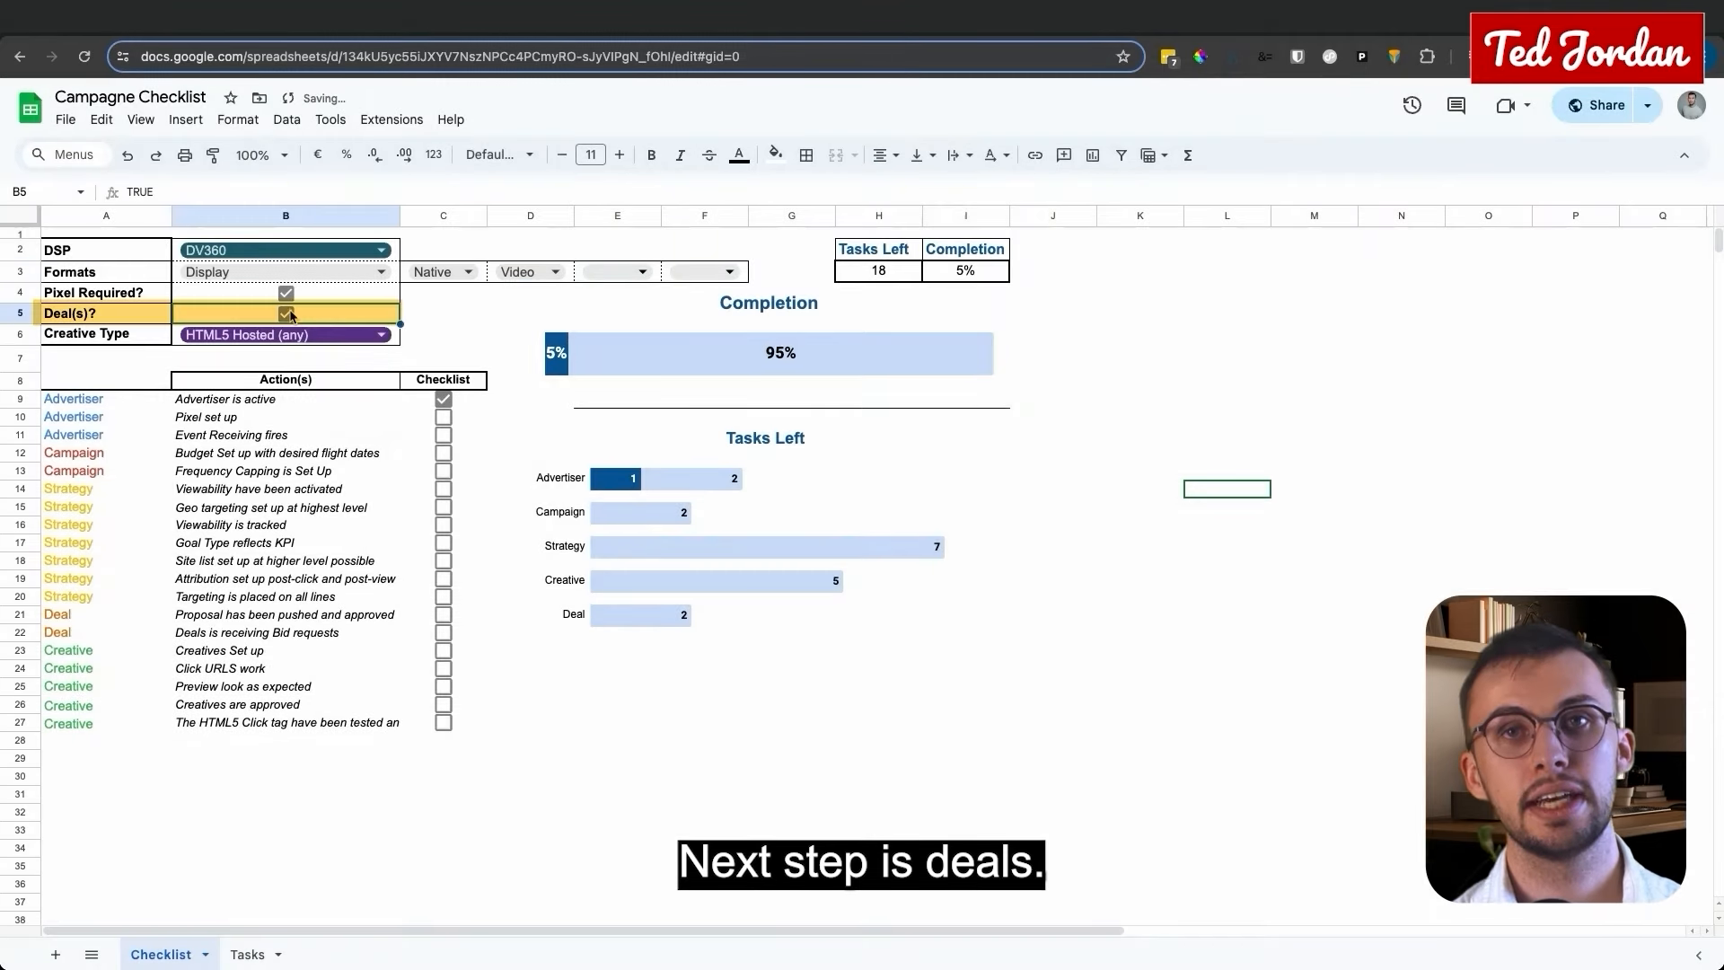
pyautogui.click(289, 312)
pyautogui.click(289, 313)
pyautogui.click(289, 312)
pyautogui.click(289, 313)
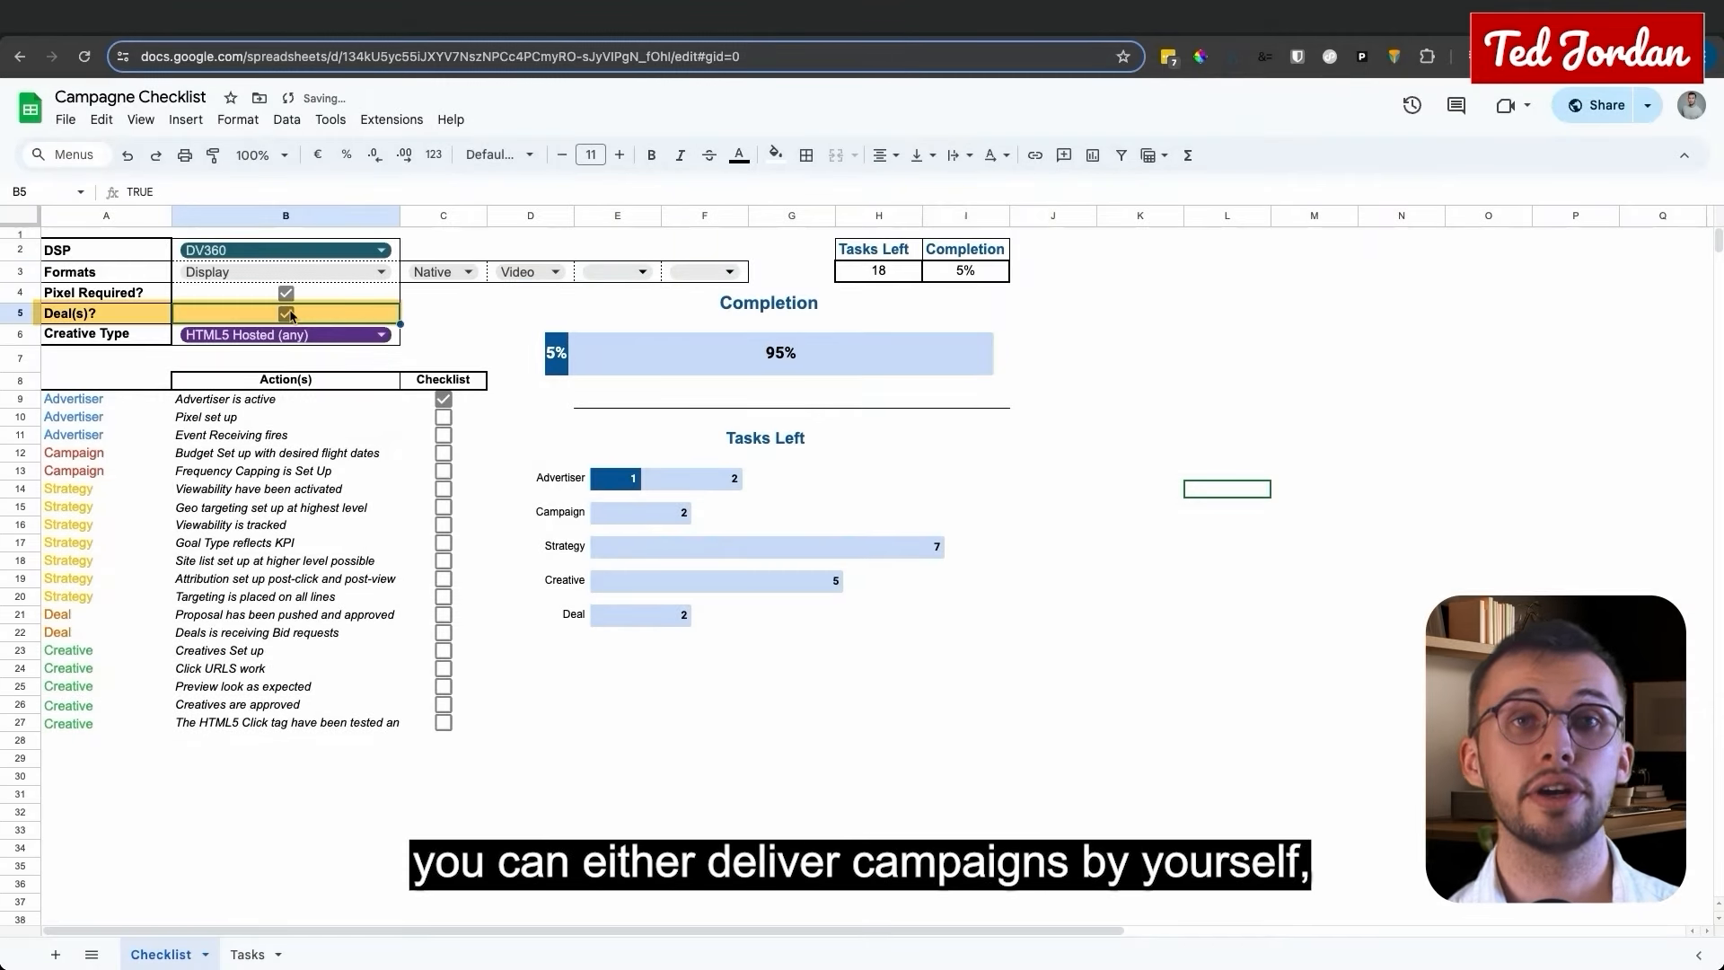
pyautogui.click(289, 312)
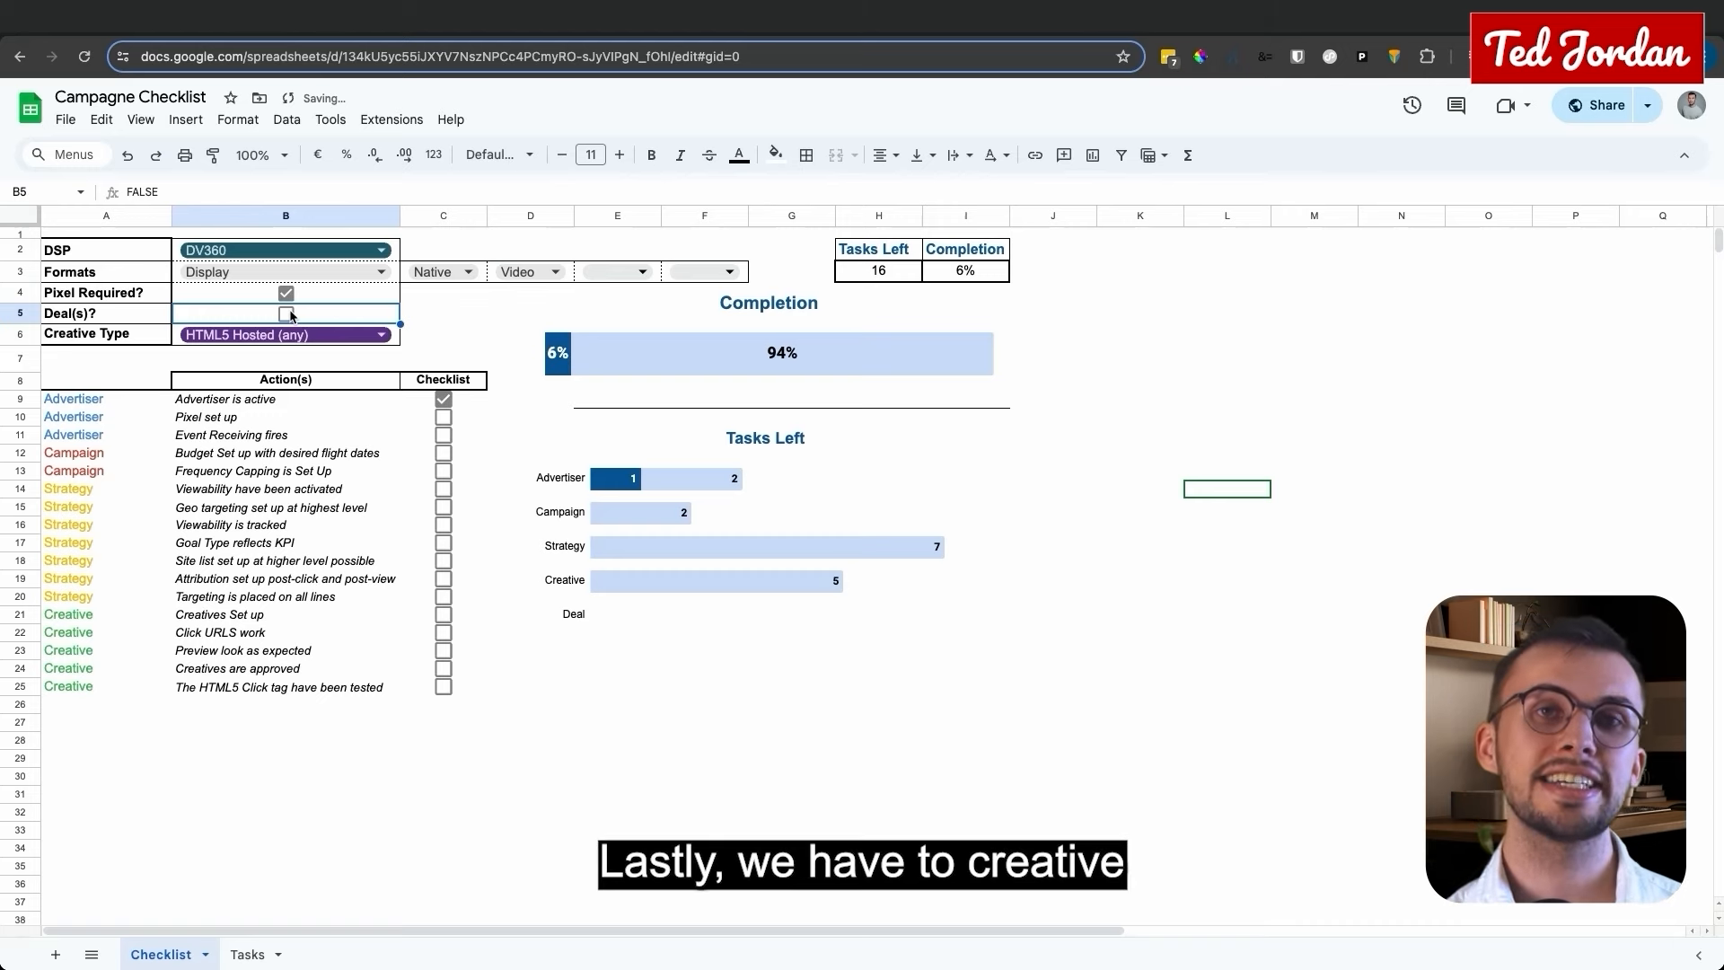
# Try Other Hosted and Platform hosted as the Creative Type, and return it to HTML5 Hosted (any).
pyautogui.doubleClick(299, 338)
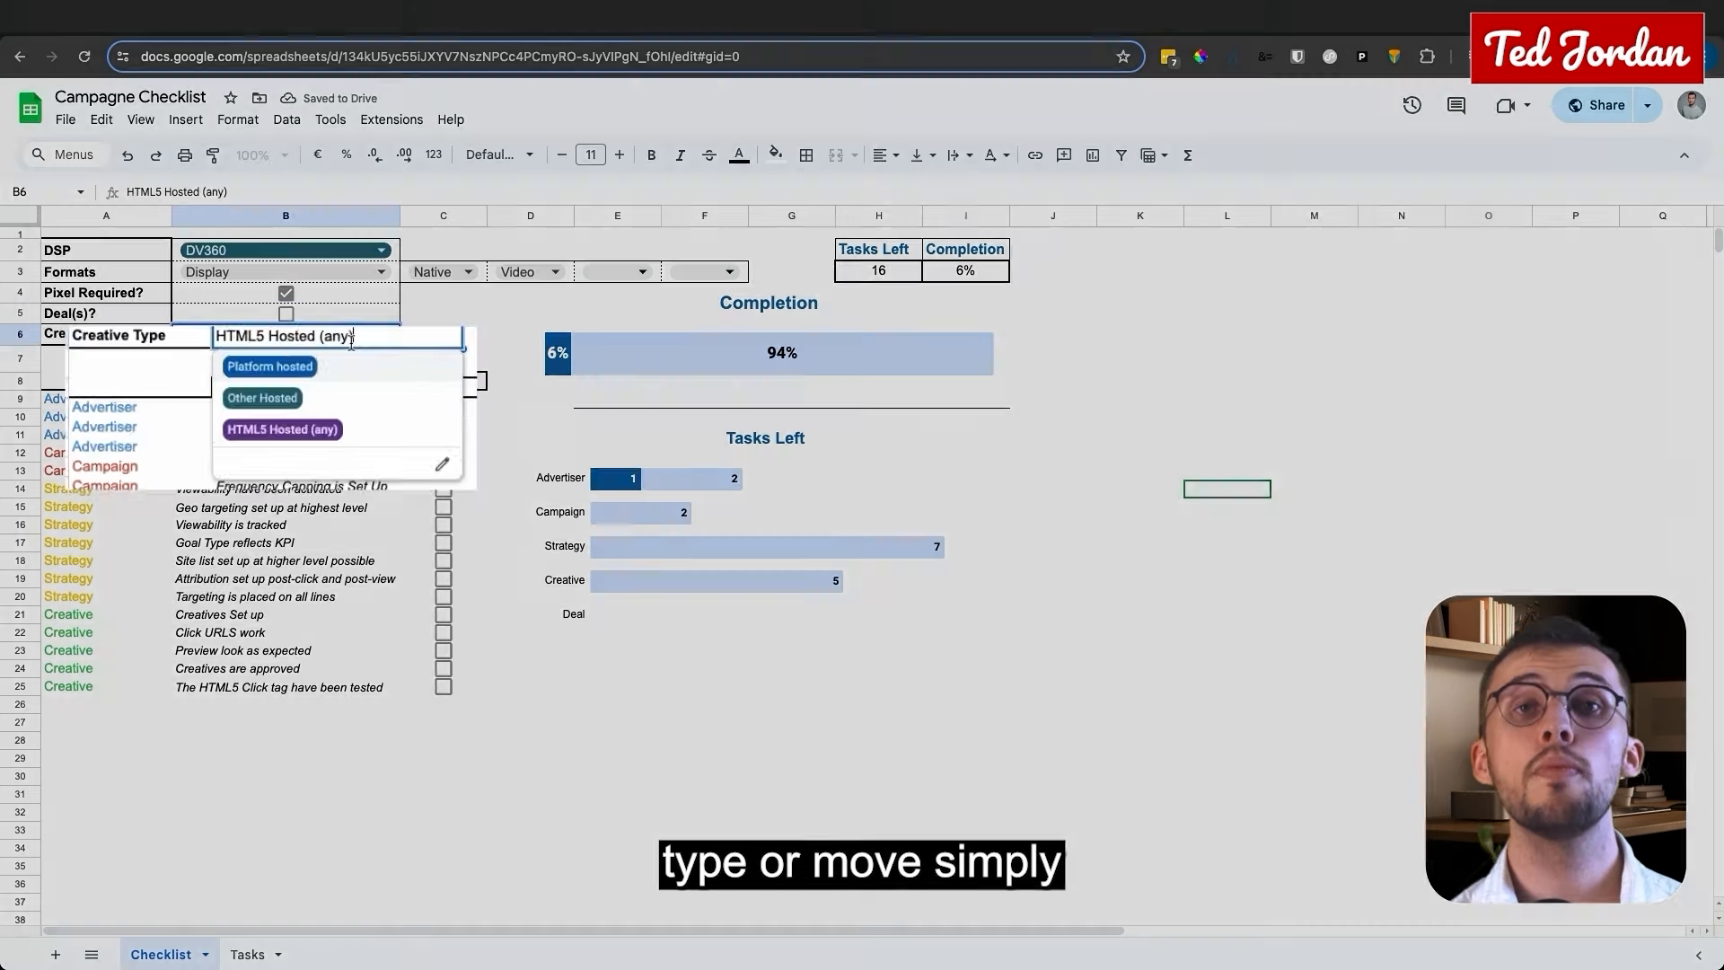
pyautogui.press('Down')
pyautogui.press('Down')
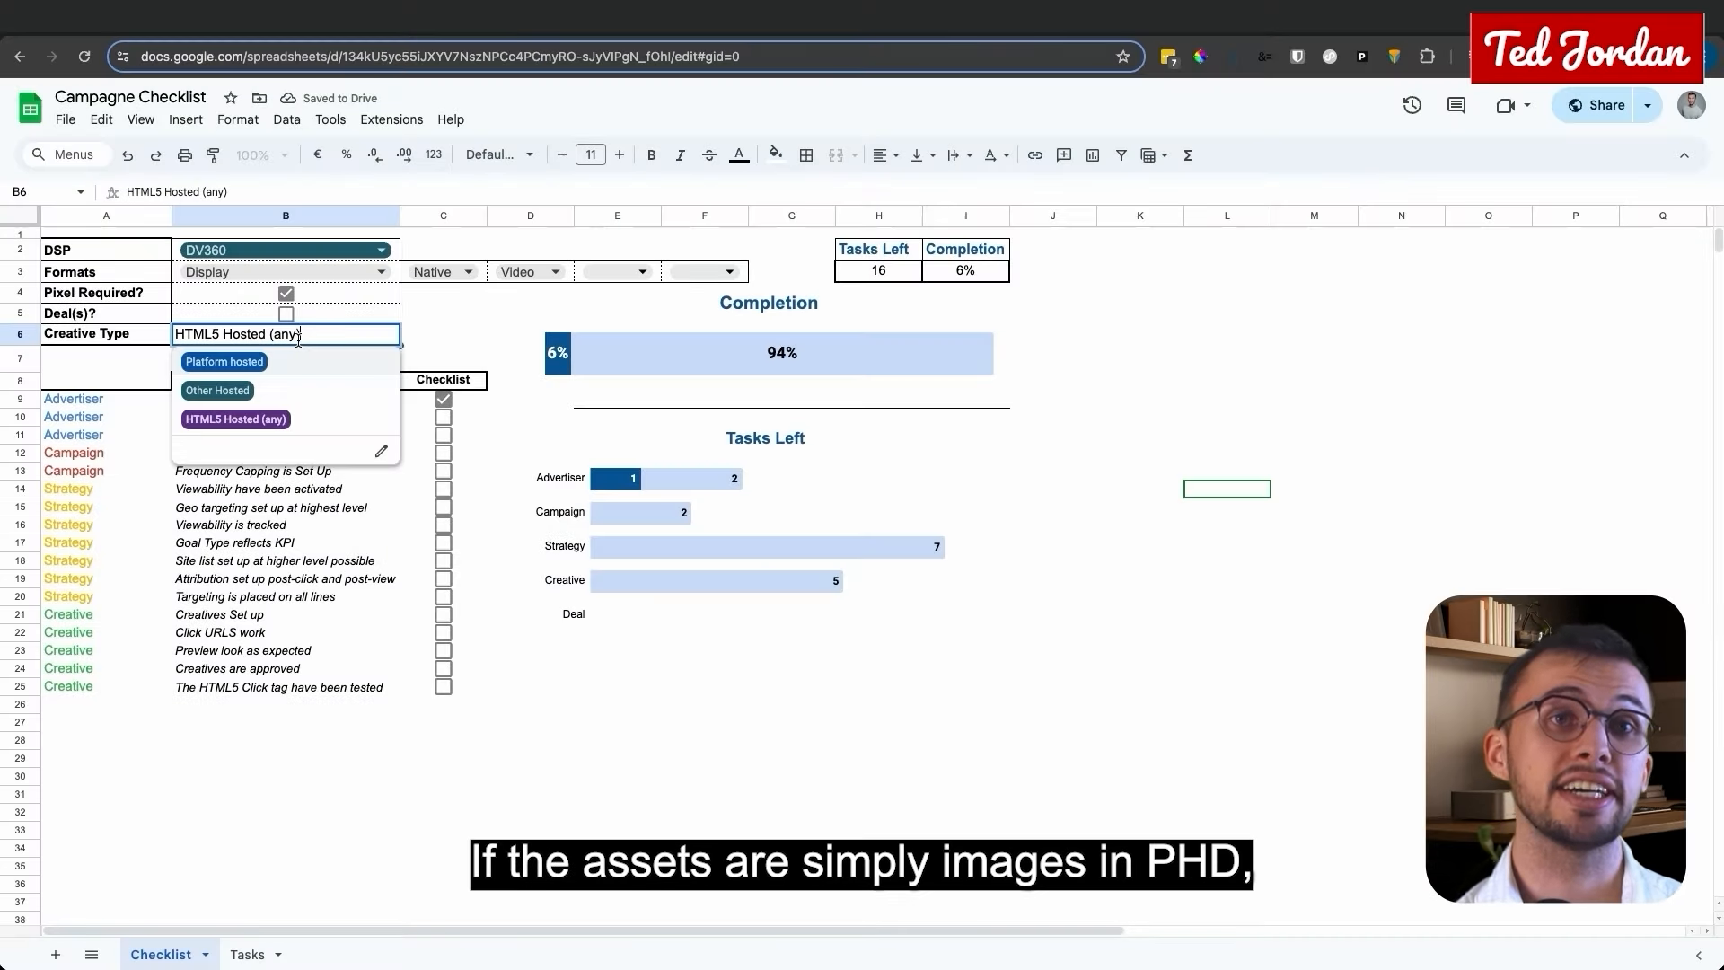
pyautogui.click(312, 386)
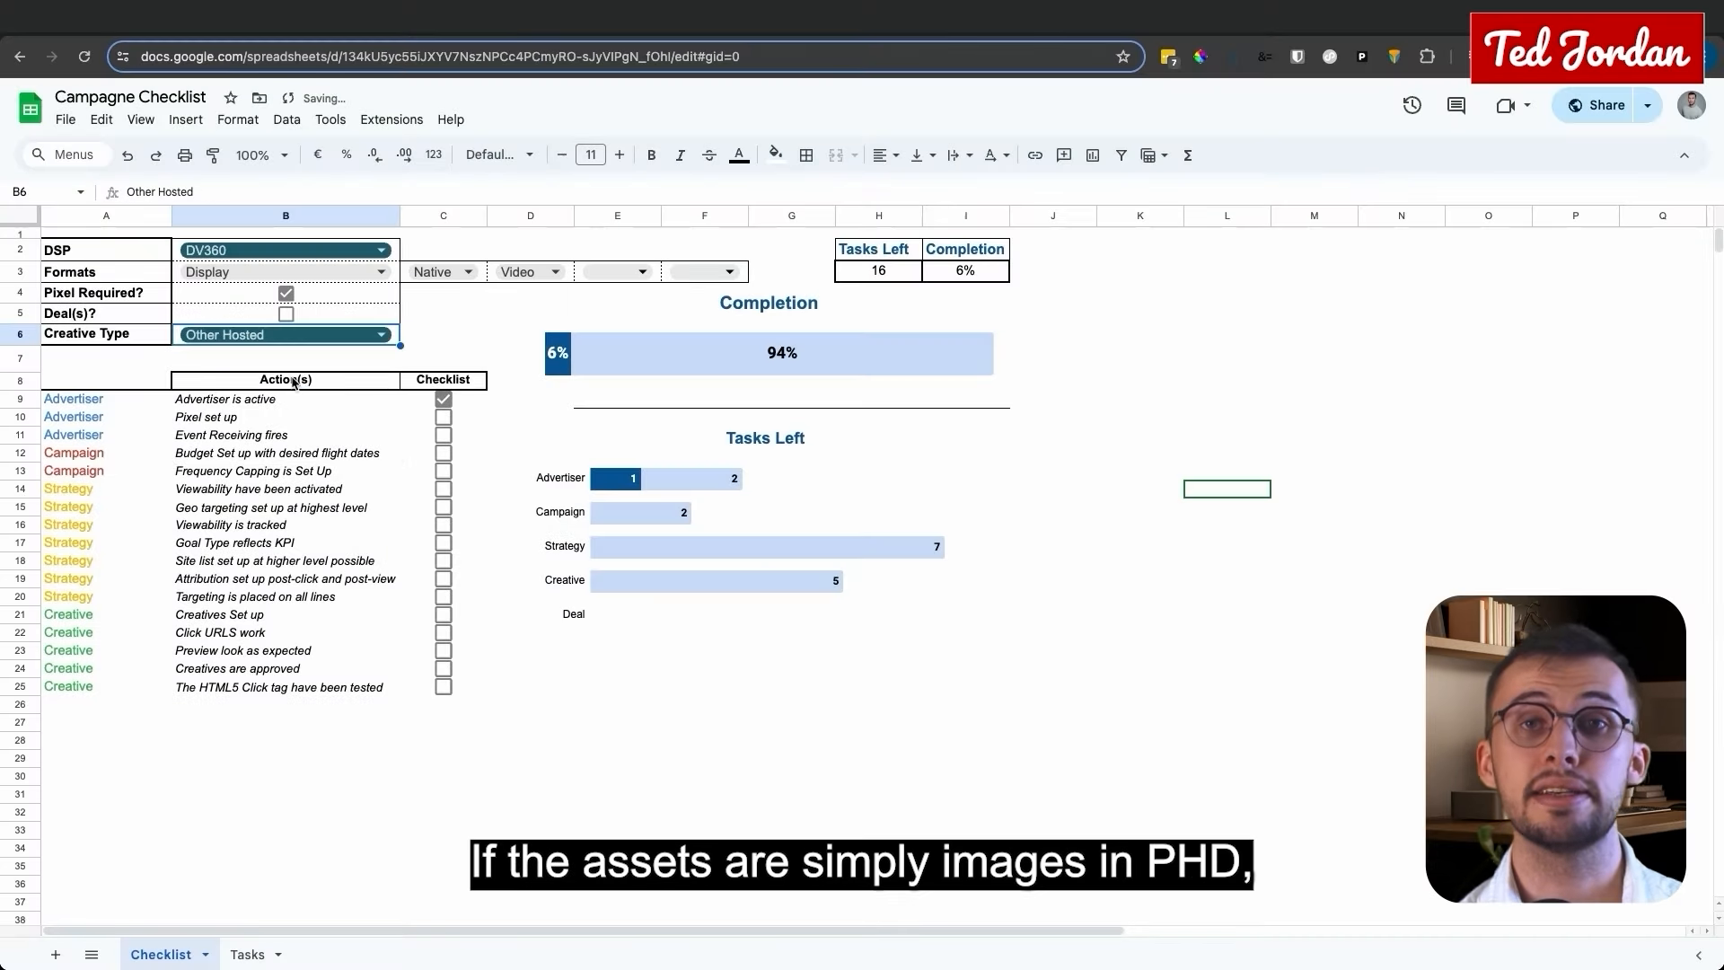
pyautogui.click(321, 336)
pyautogui.click(297, 358)
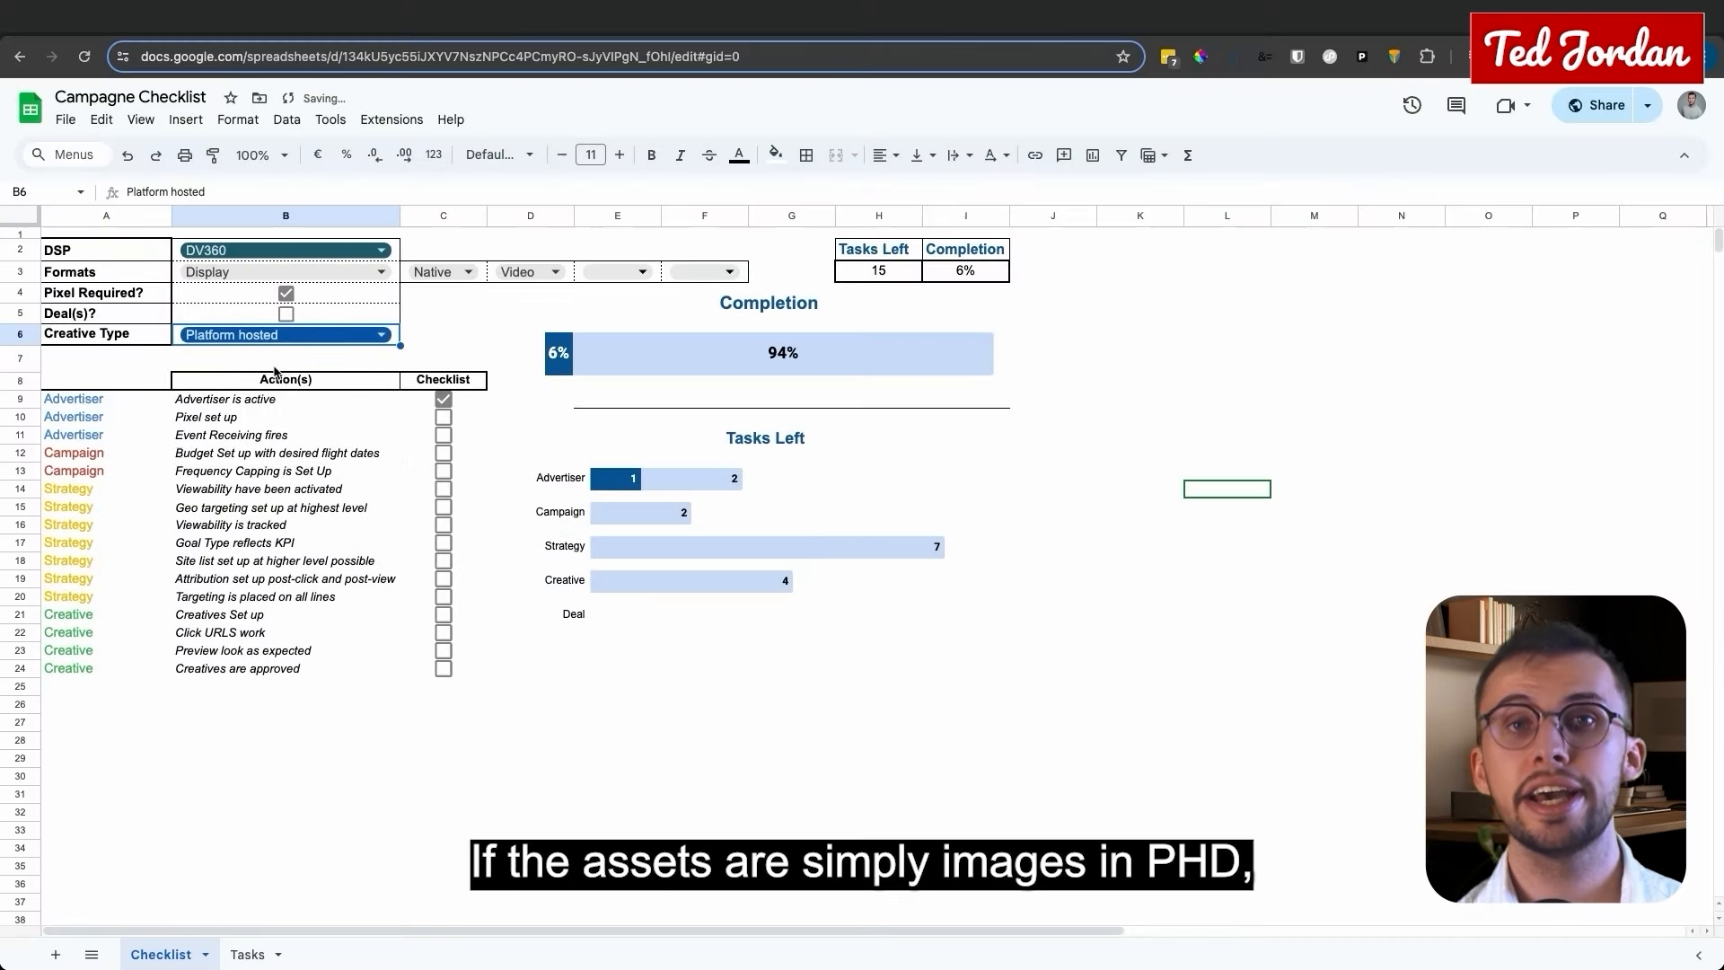
pyautogui.click(334, 336)
pyautogui.click(291, 418)
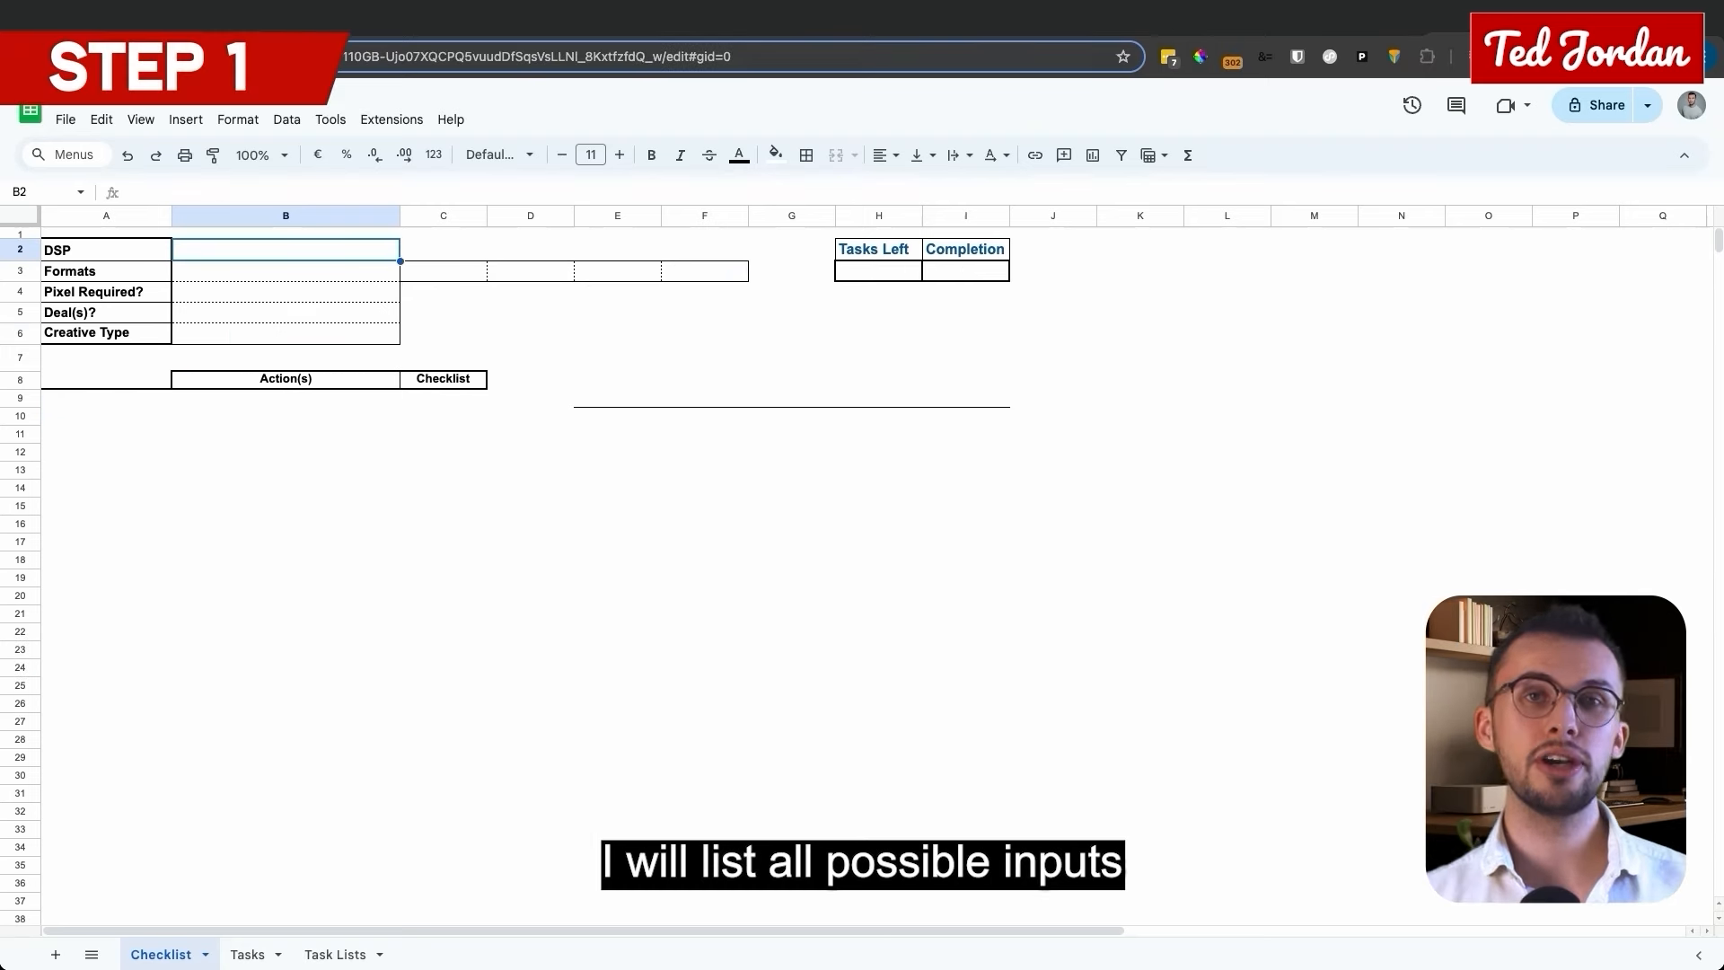
# Start a reference list in K4 headed DSPs, with TTD, DV360 and Xandr in the cells beneath.
pyautogui.click(1140, 291)
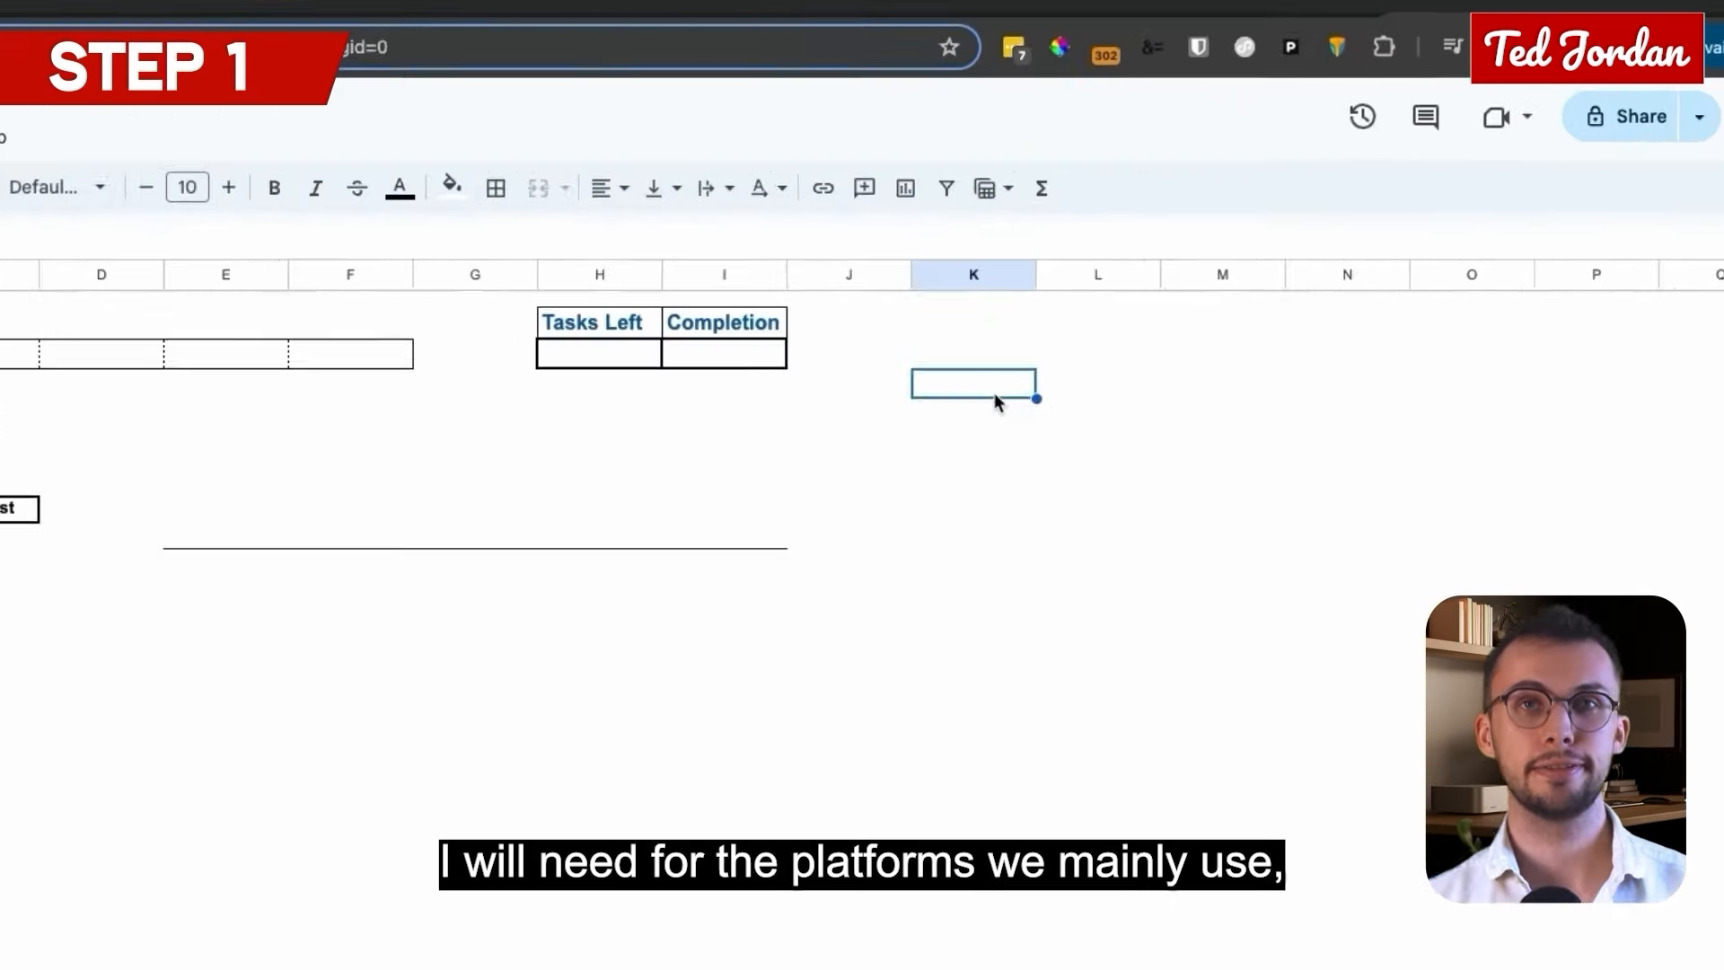
pyautogui.write('DSPs')
pyautogui.press('Return')
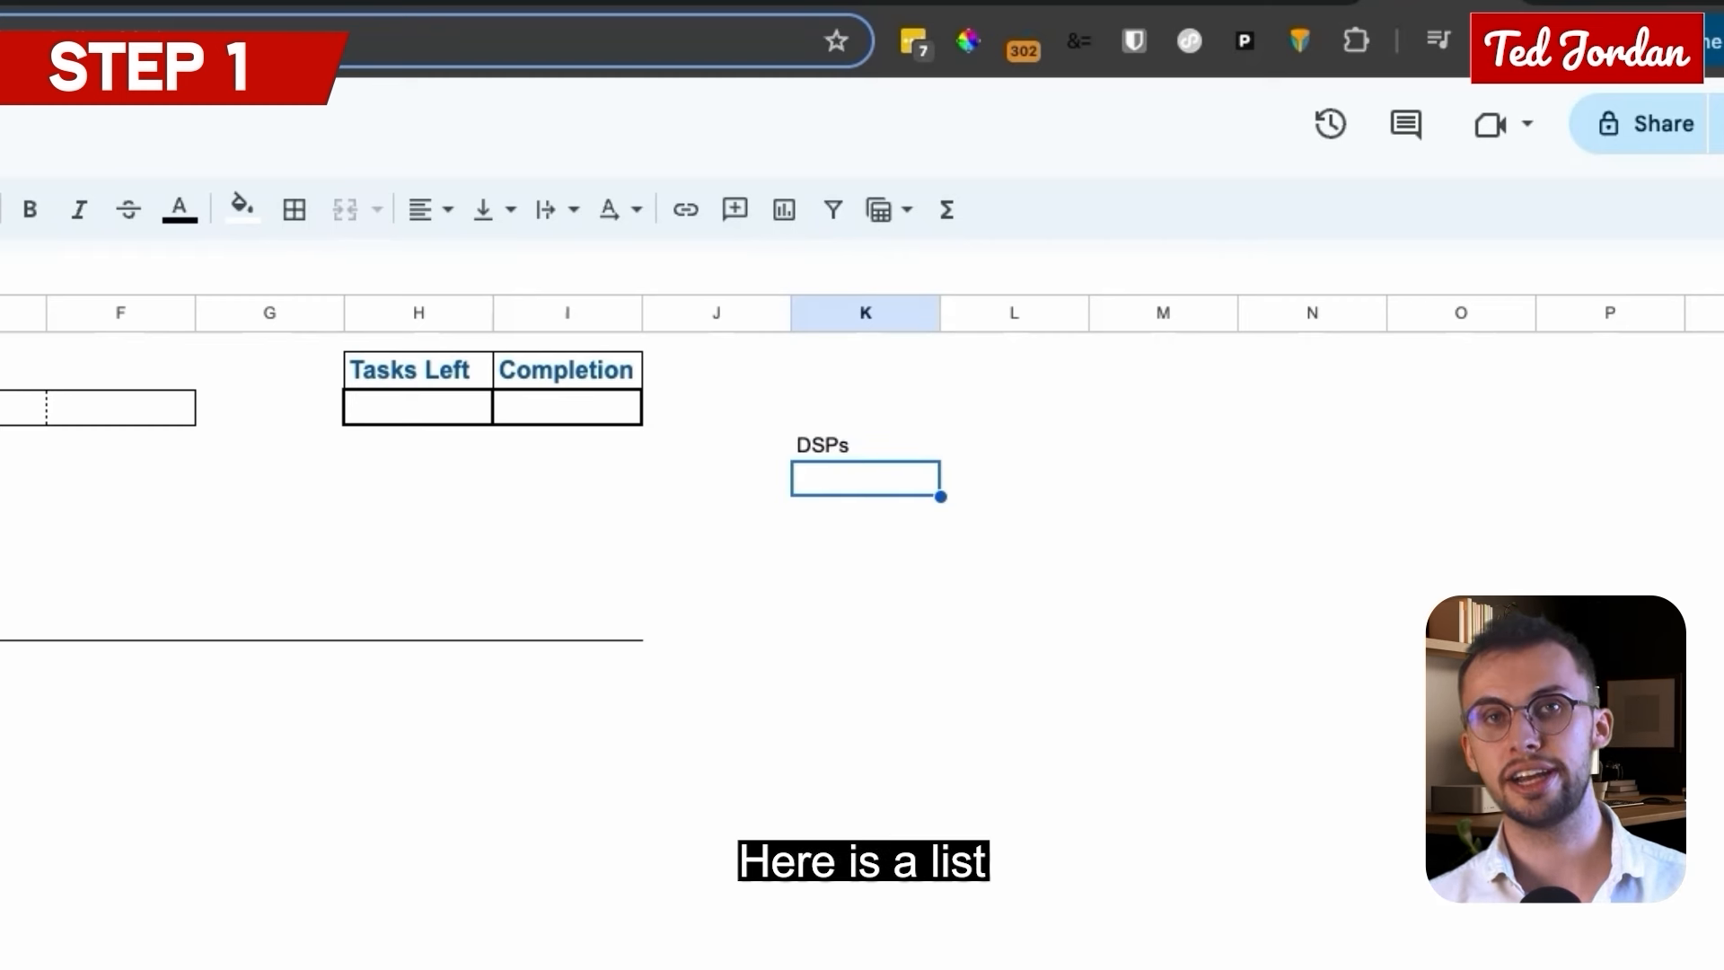
pyautogui.write('TTD')
pyautogui.press('Return')
pyautogui.write('DV3')
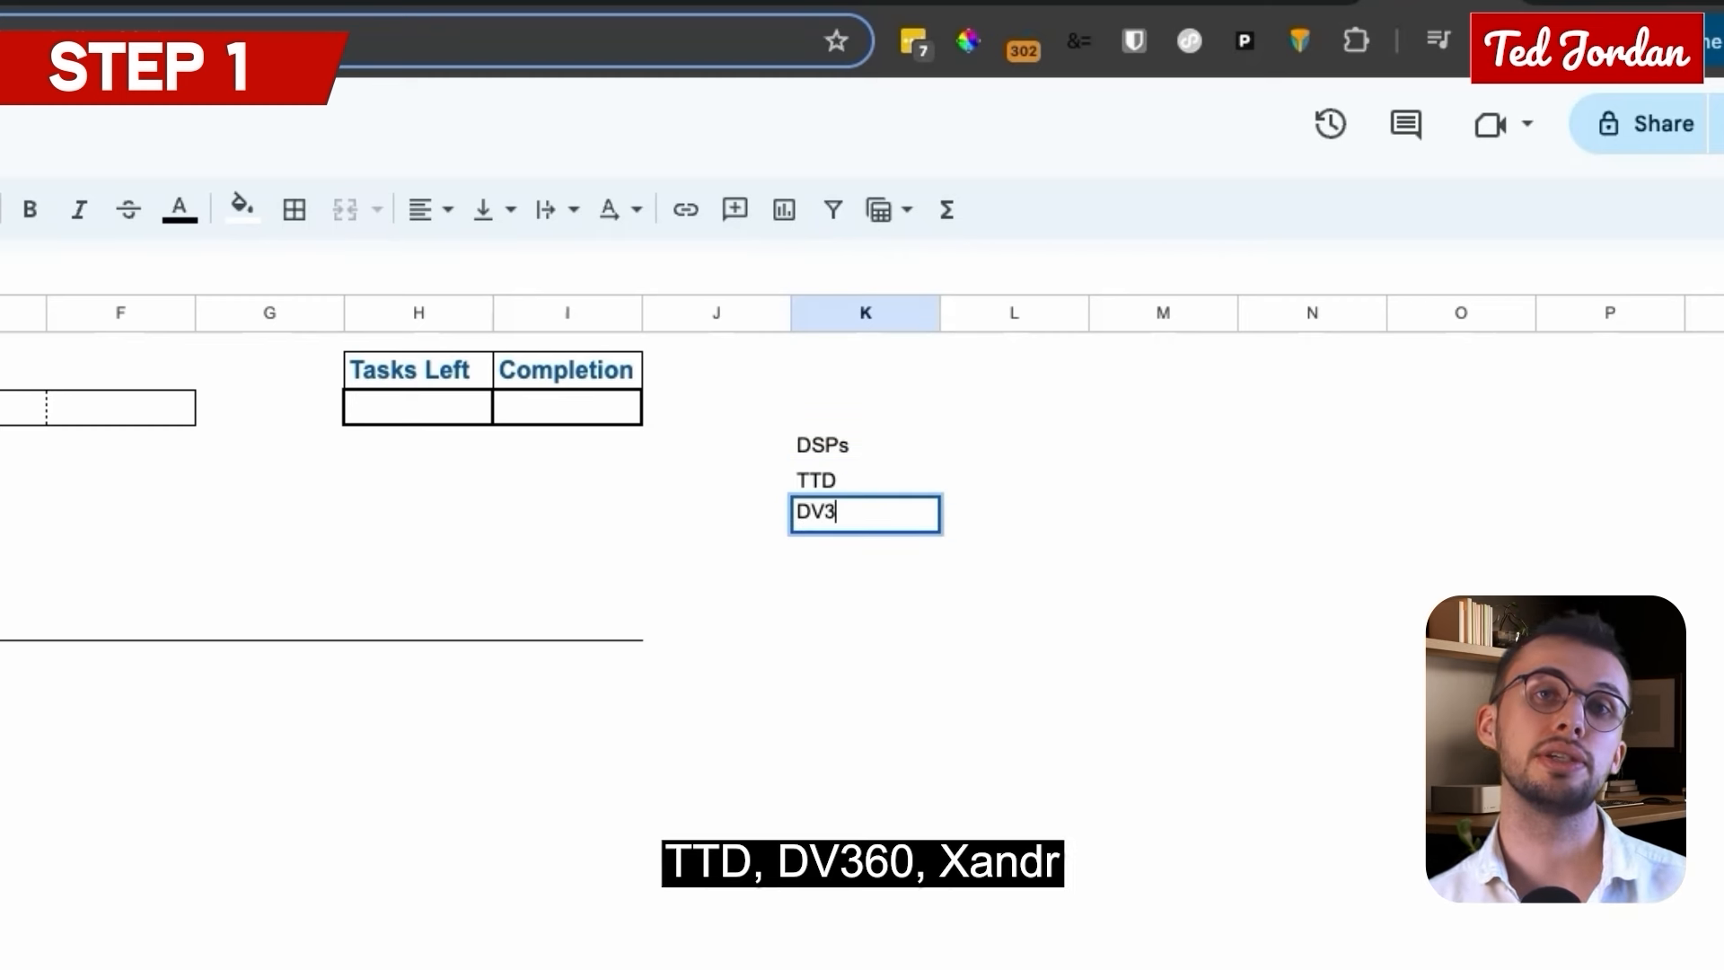
pyautogui.write('60')
pyautogui.press('Return')
pyautogui.write('Xandr')
pyautogui.press('Return')
# Extend the DSPs list below Xandr with Zemanta, Yahoo DSP and Hawk.
pyautogui.write('Zemanta')
pyautogui.press('Return')
pyautogui.write('Y')
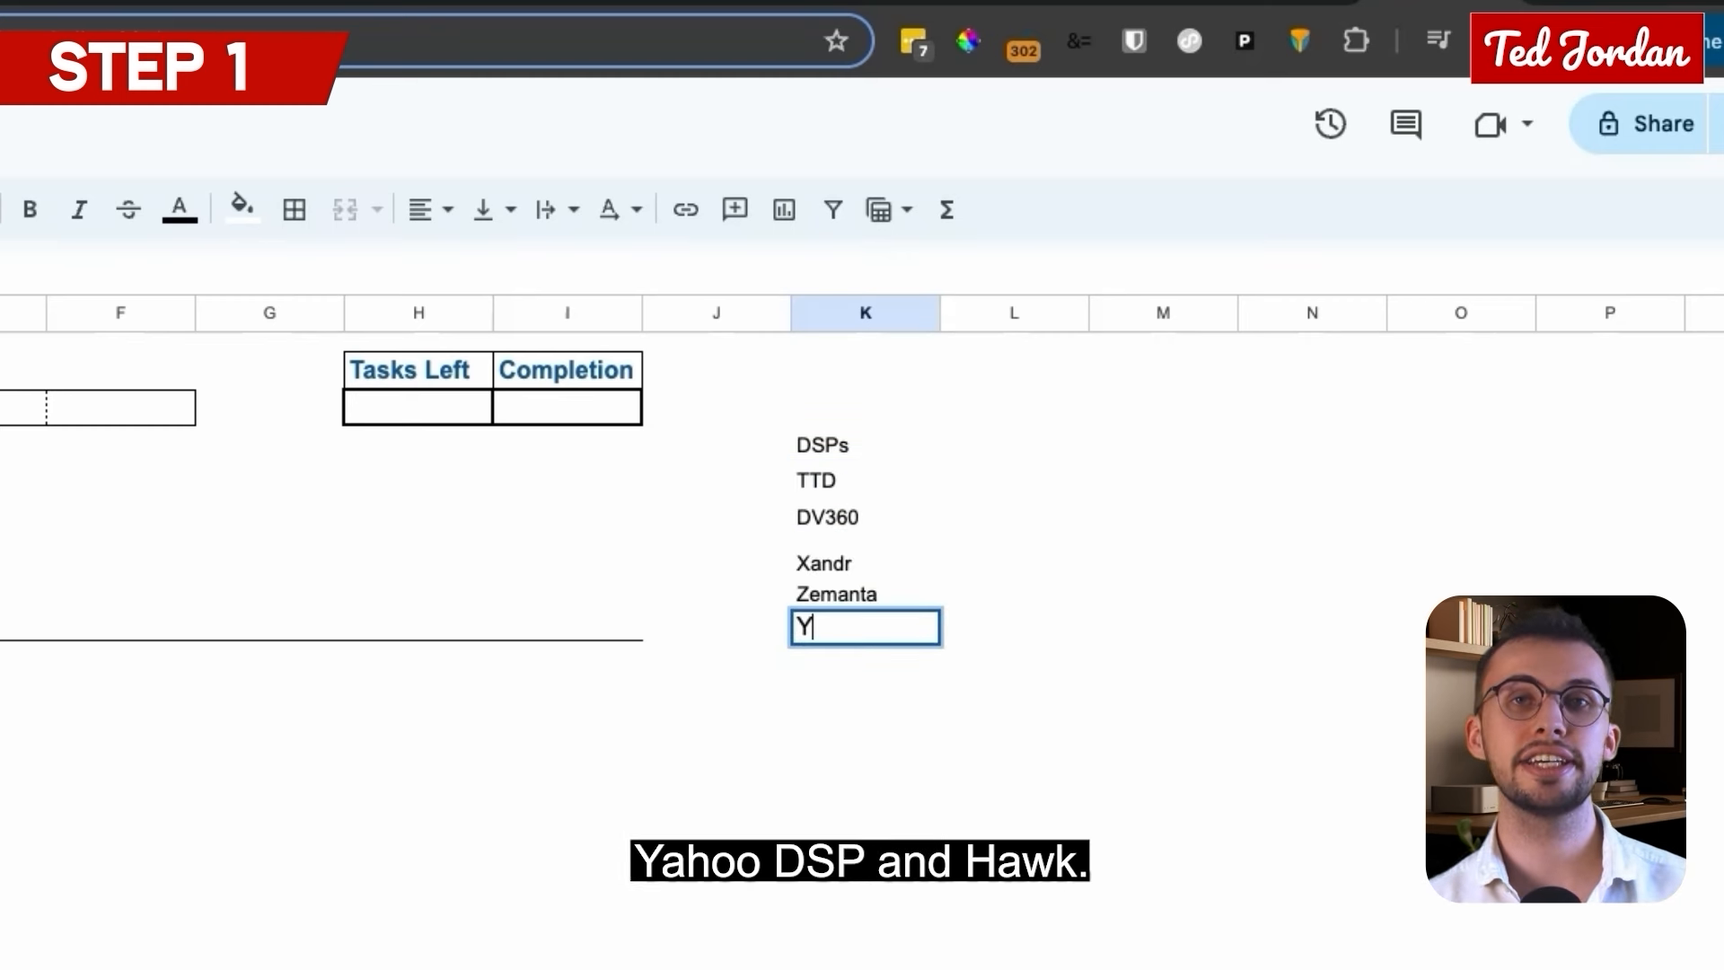
pyautogui.write('ahoo DSP')
pyautogui.press('Return')
pyautogui.write('Hawk')
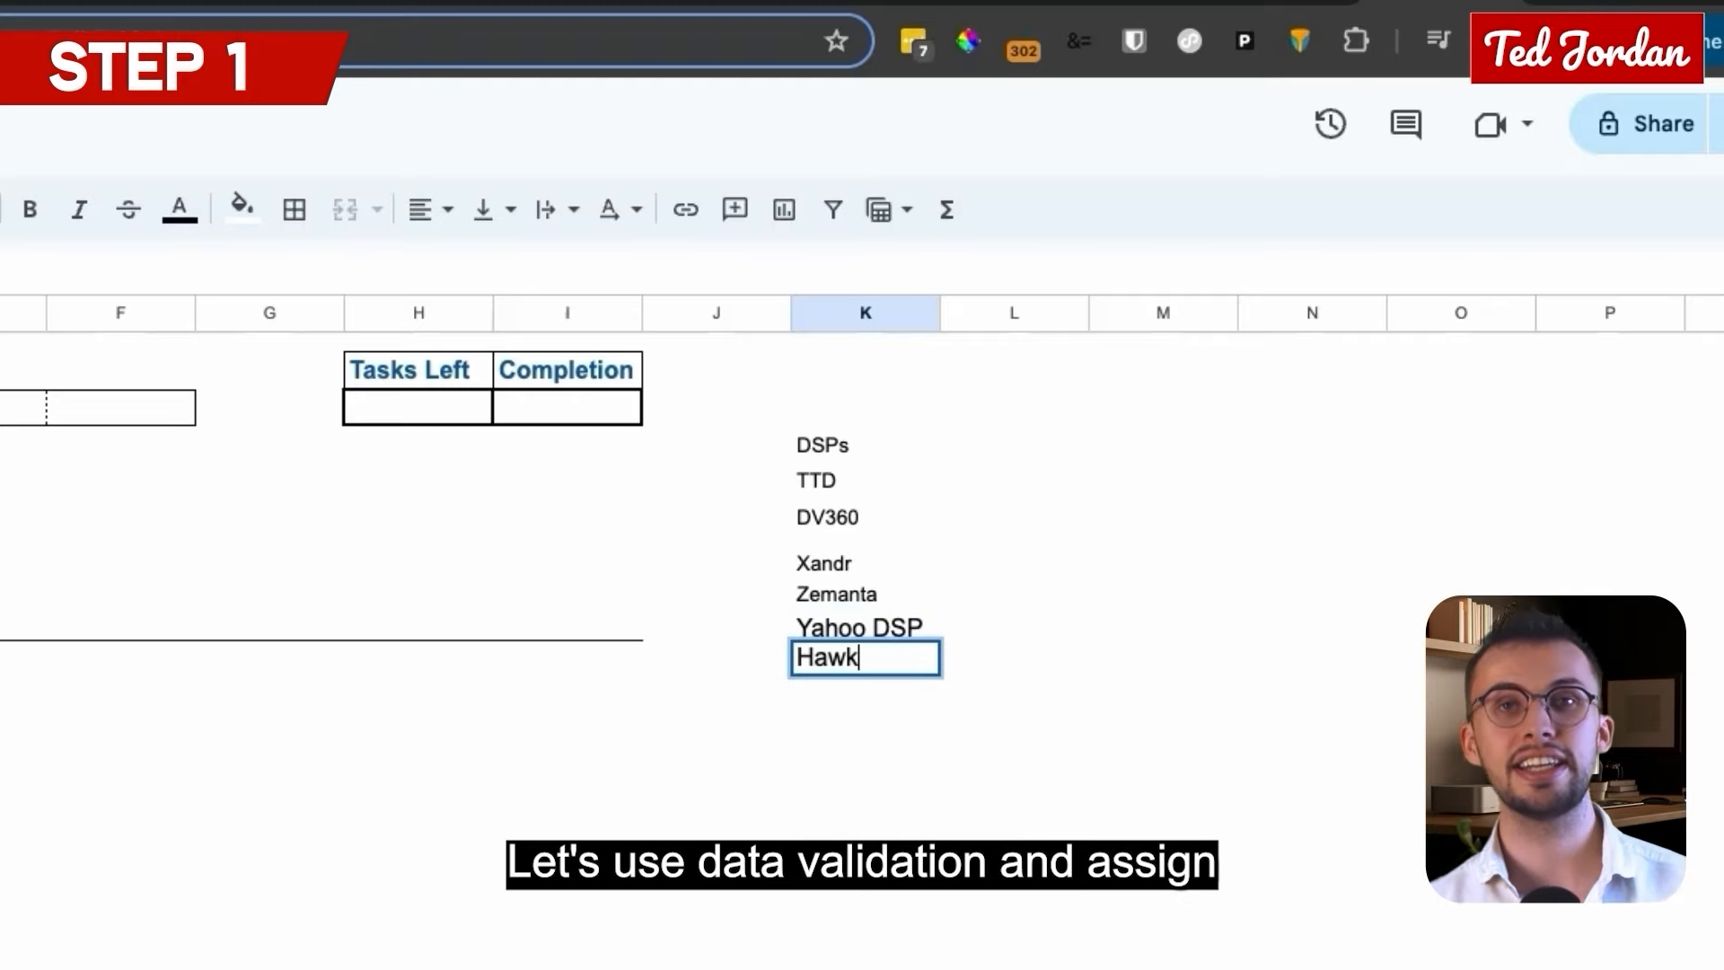
pyautogui.press('Return')
# Create a drop-down validation rule for B2 with the options TTD, DV360, Xandr, Zemanta, Yahoo DSP and Hawk.
pyautogui.click(264, 143)
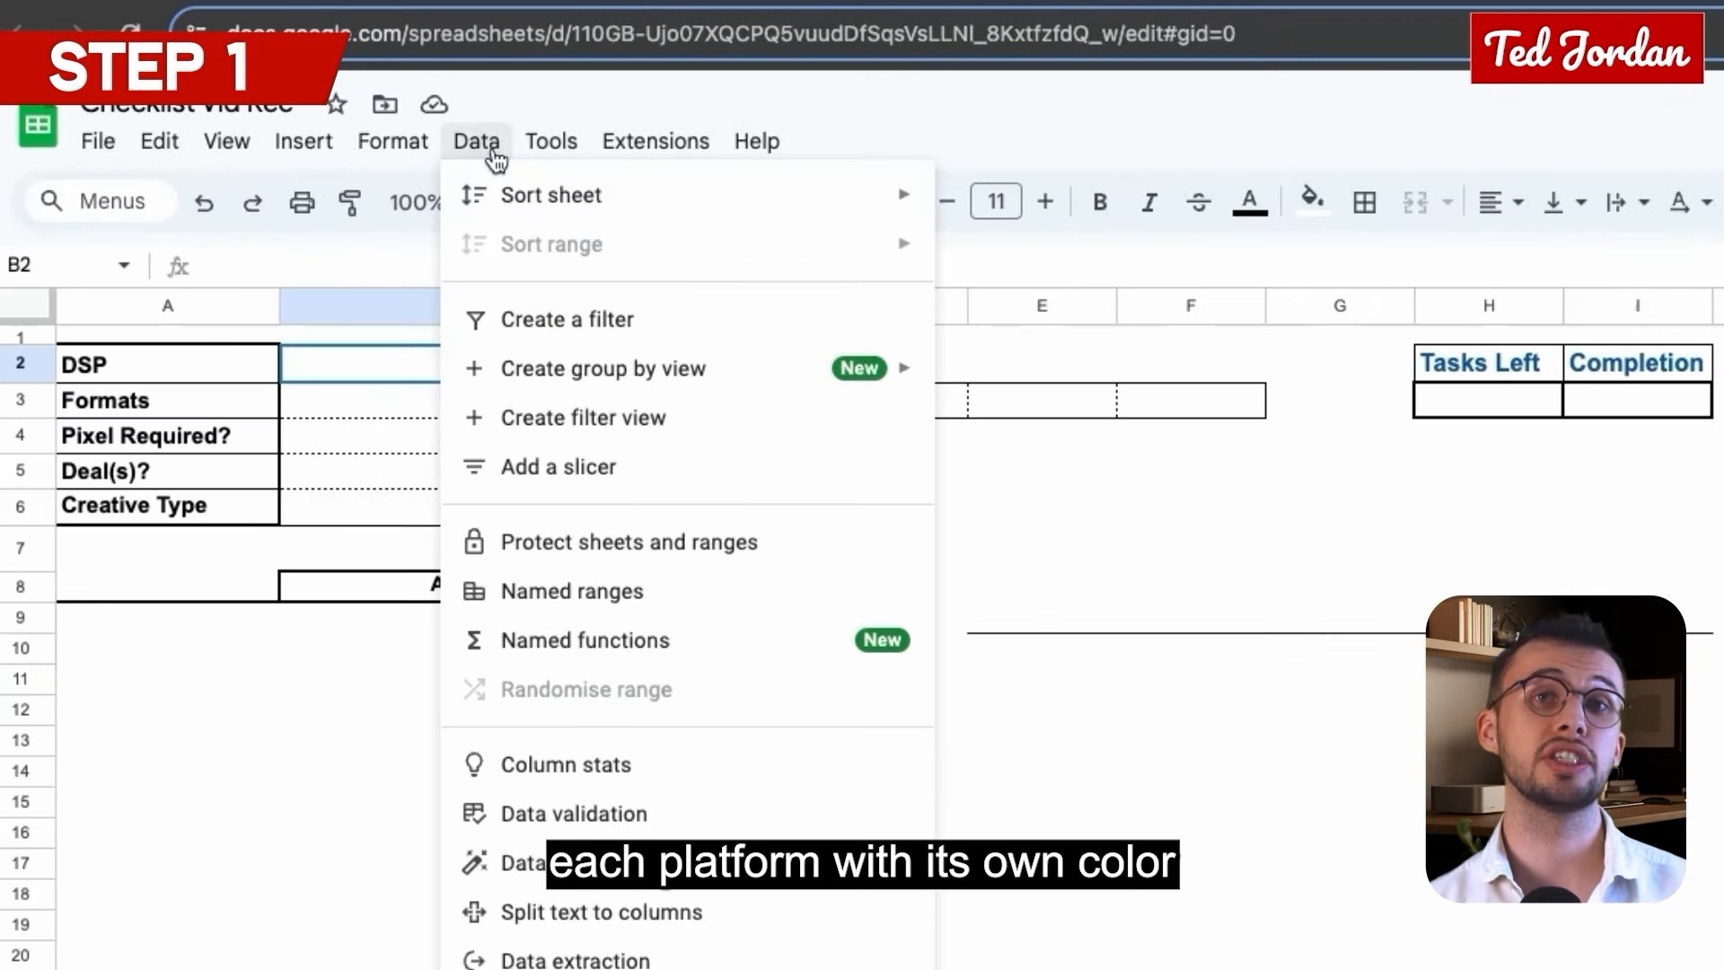
pyautogui.click(691, 810)
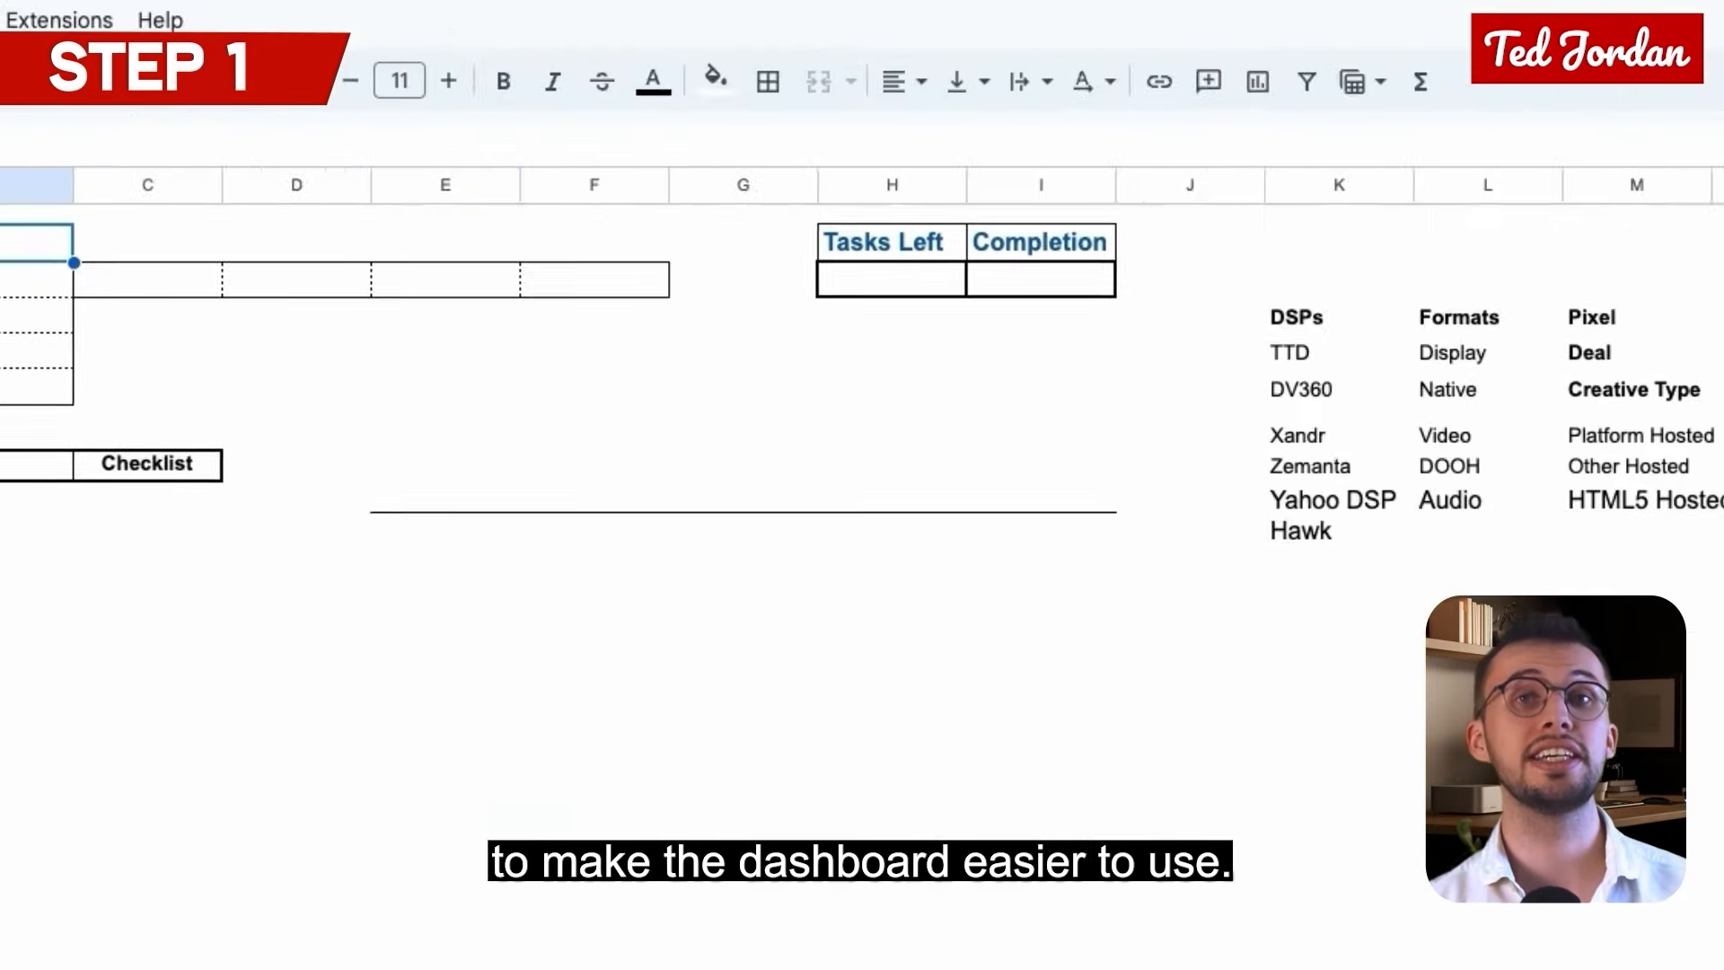
pyautogui.write('TTD')
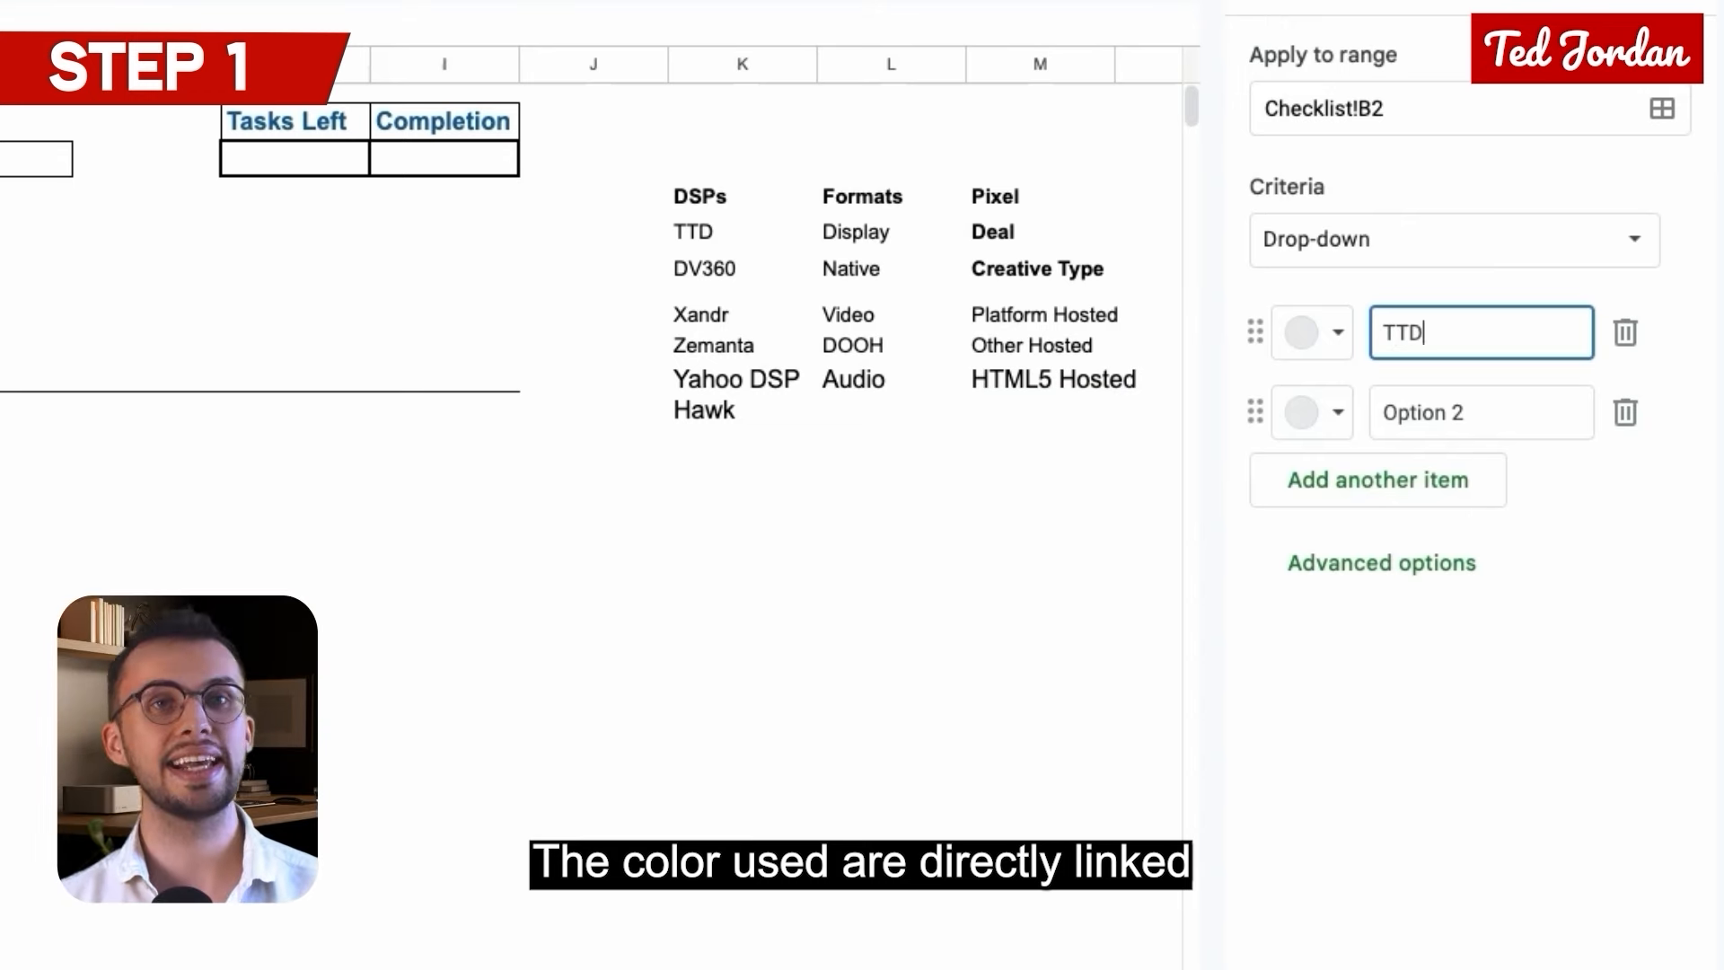
pyautogui.click(1416, 412)
pyautogui.write('DV360')
pyautogui.click(1333, 479)
pyautogui.write('Xandr')
pyautogui.click(1320, 561)
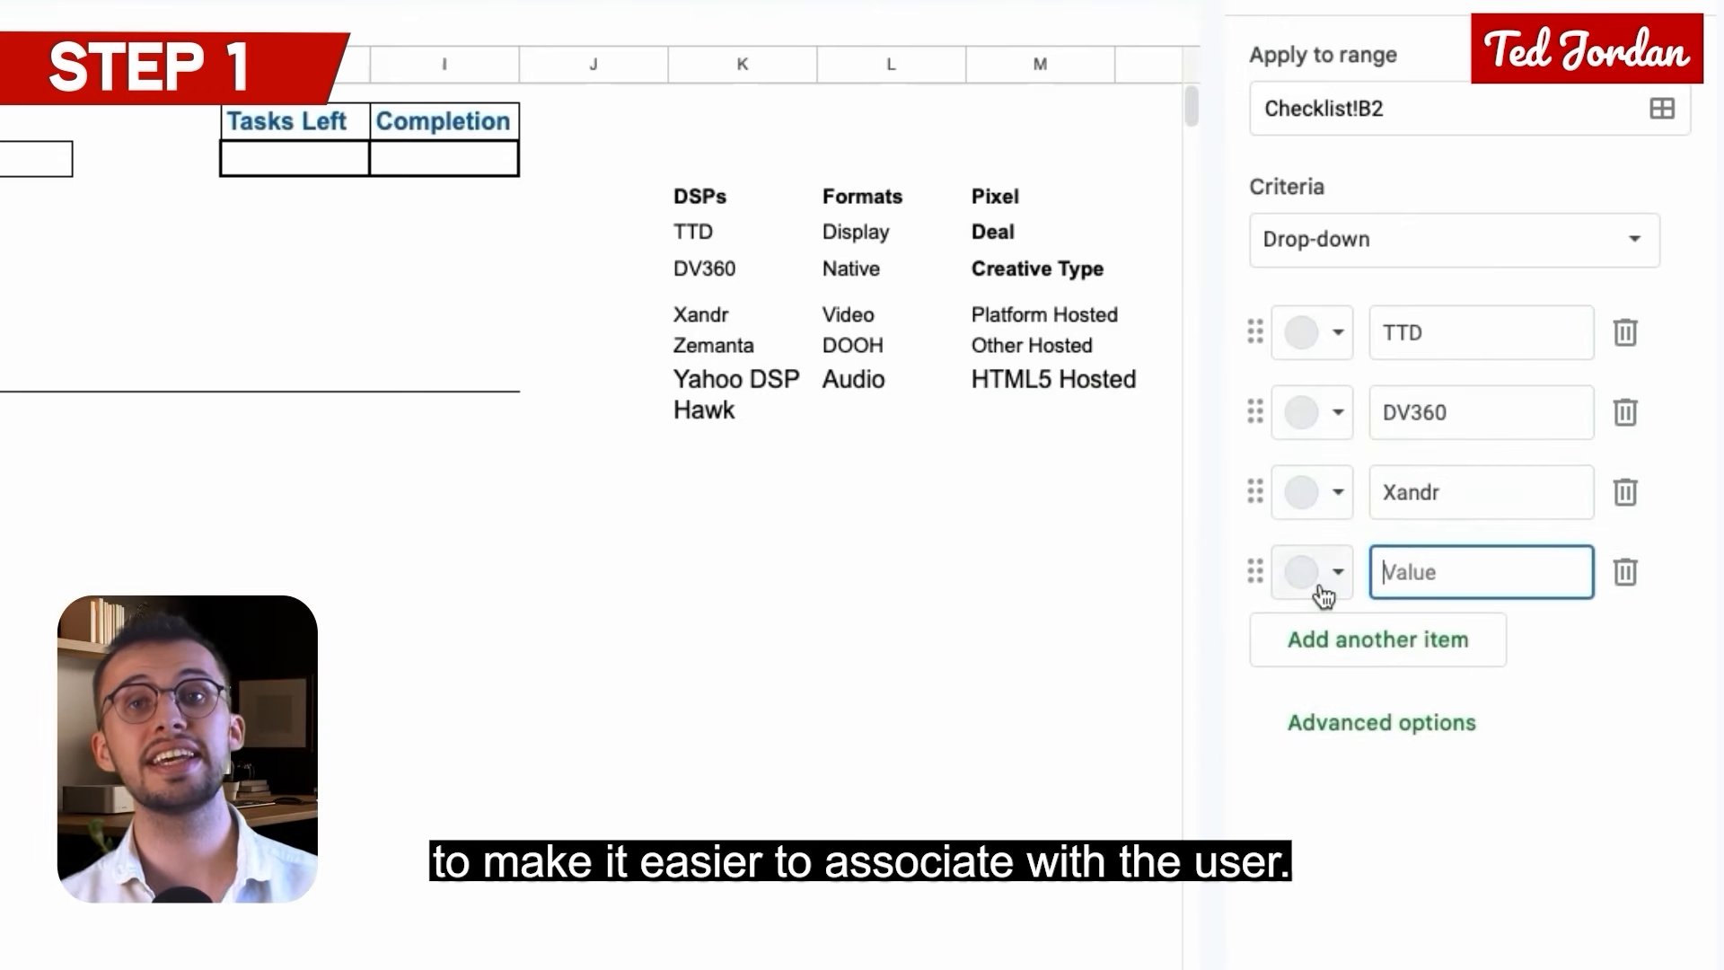
pyautogui.write('Zemanta')
pyautogui.click(1416, 635)
pyautogui.write('Yahoo DSP')
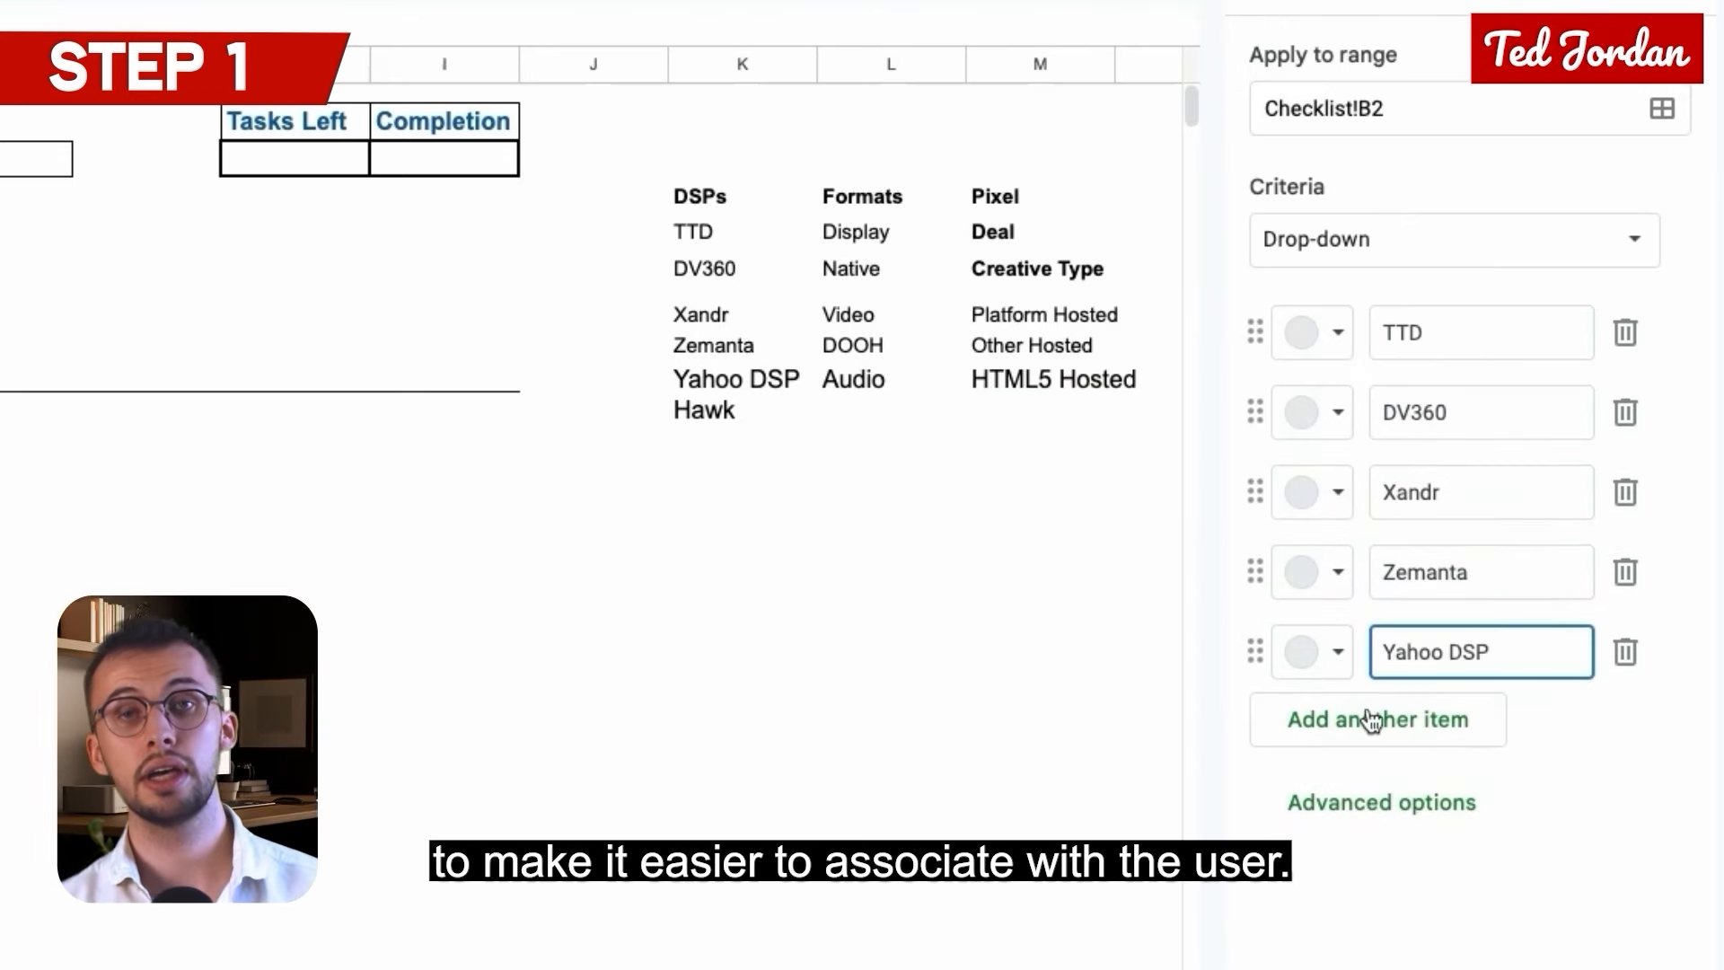
pyautogui.click(1366, 713)
pyautogui.write('Hawk')
# Colour the options: TTD dark blue, DV360 dark teal, Xandr dark red, Zemanta light orange, Yahoo DSP dark purple and Hawk light blue.
pyautogui.click(1310, 333)
pyautogui.click(1575, 496)
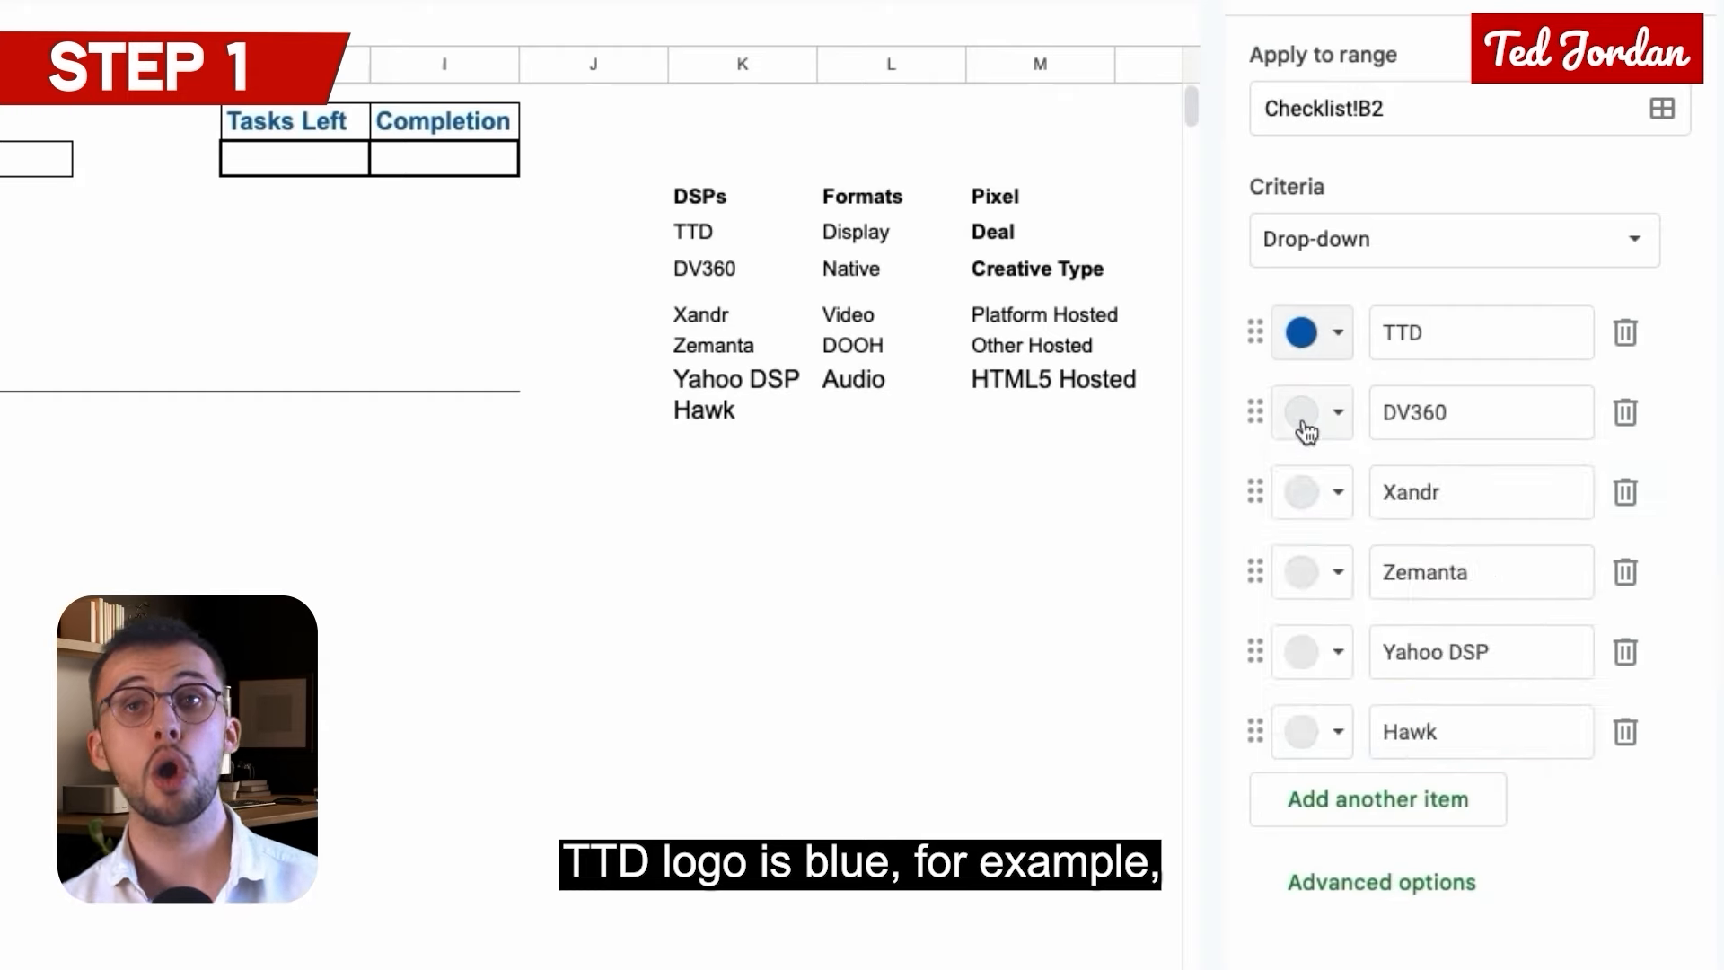
pyautogui.click(1311, 412)
pyautogui.click(1626, 576)
pyautogui.click(1332, 499)
pyautogui.click(1373, 657)
pyautogui.click(1310, 572)
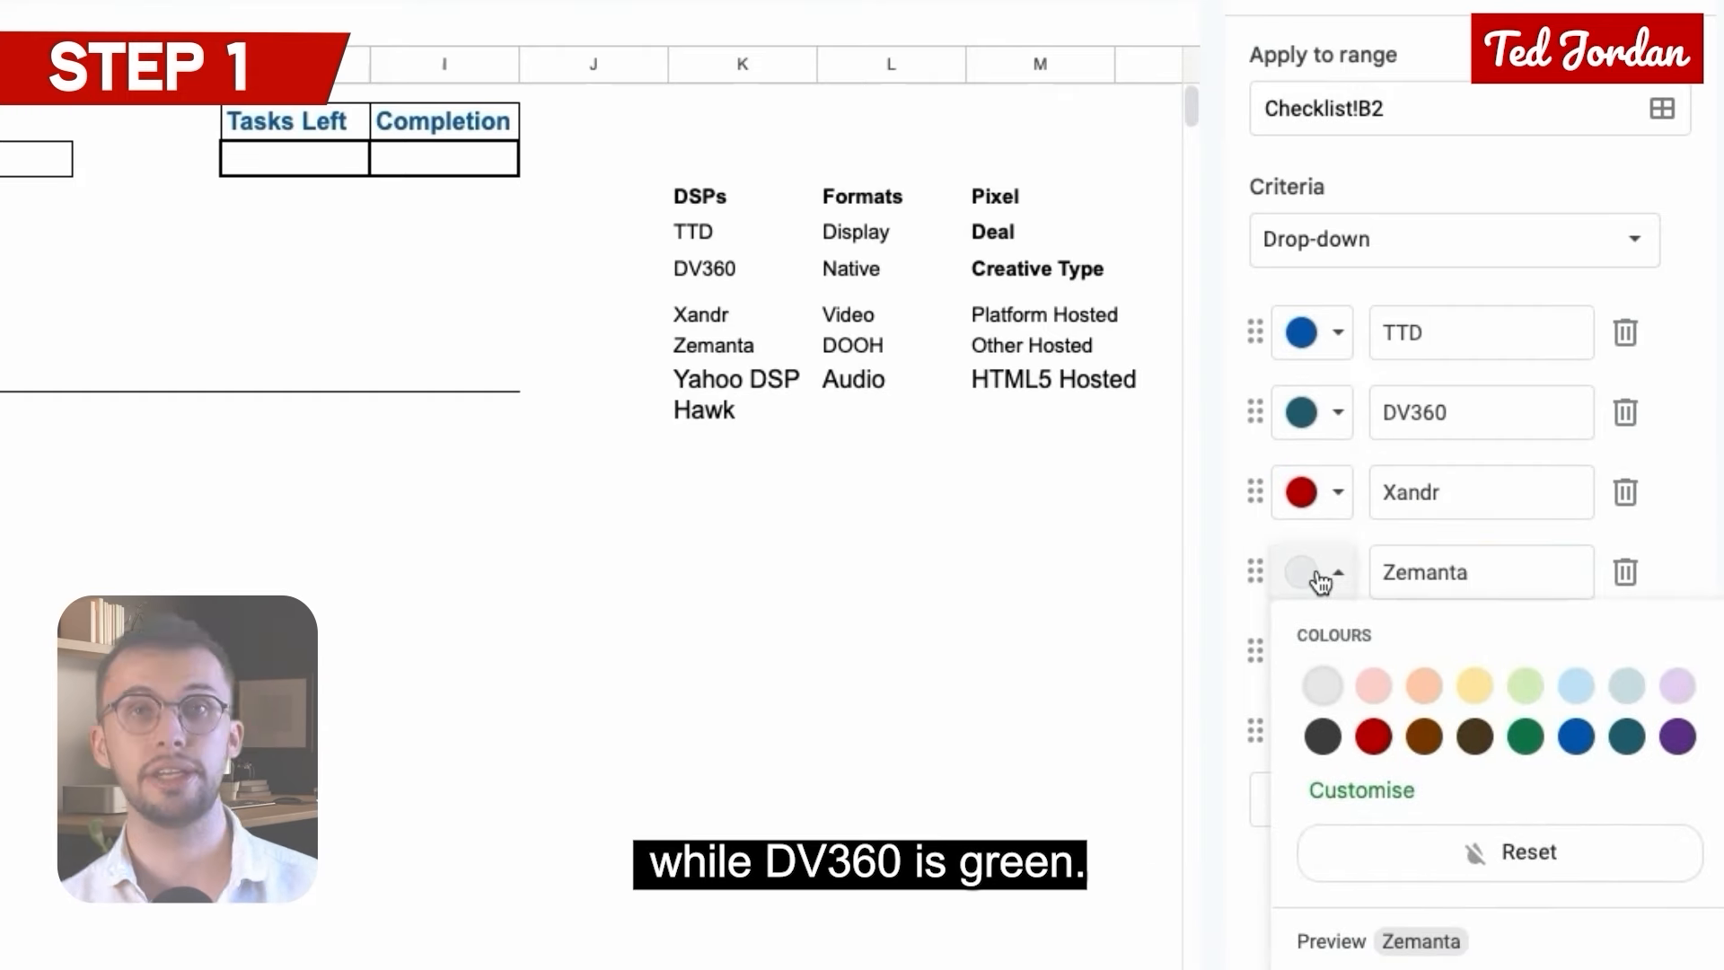
pyautogui.click(1422, 686)
pyautogui.click(1311, 652)
pyautogui.click(1677, 811)
pyautogui.click(1313, 732)
pyautogui.click(1576, 844)
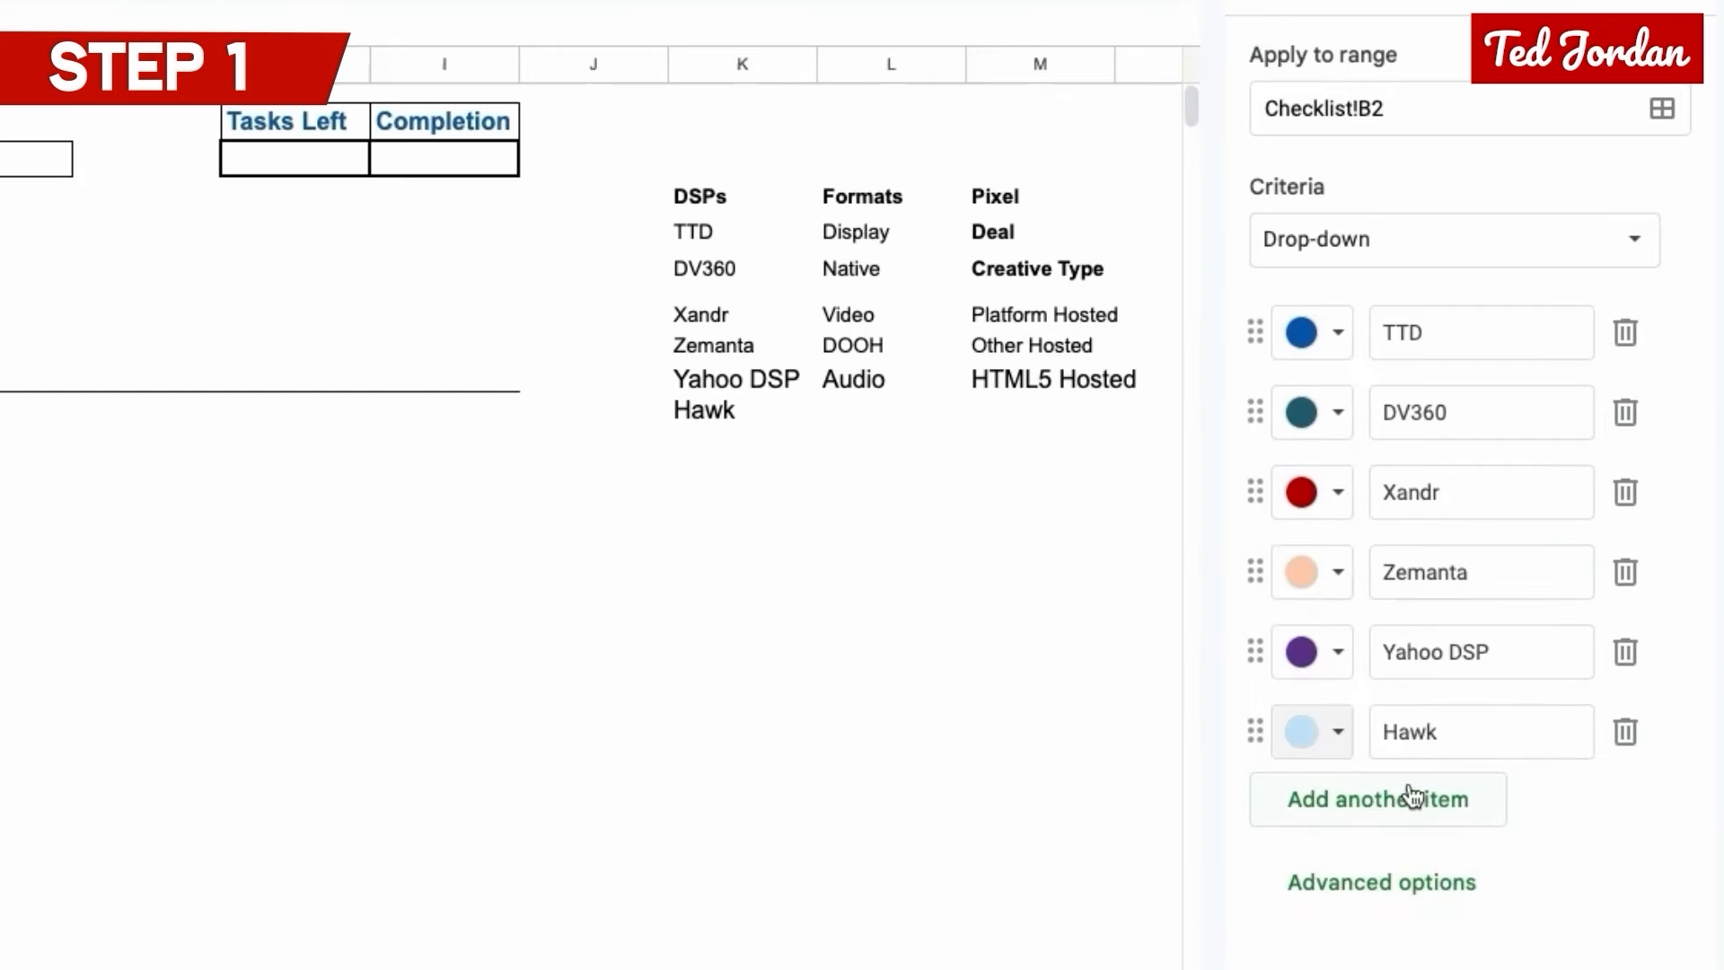
# Save the B2 drop-down rule and choose TTD as the DSP.
pyautogui.click(1671, 911)
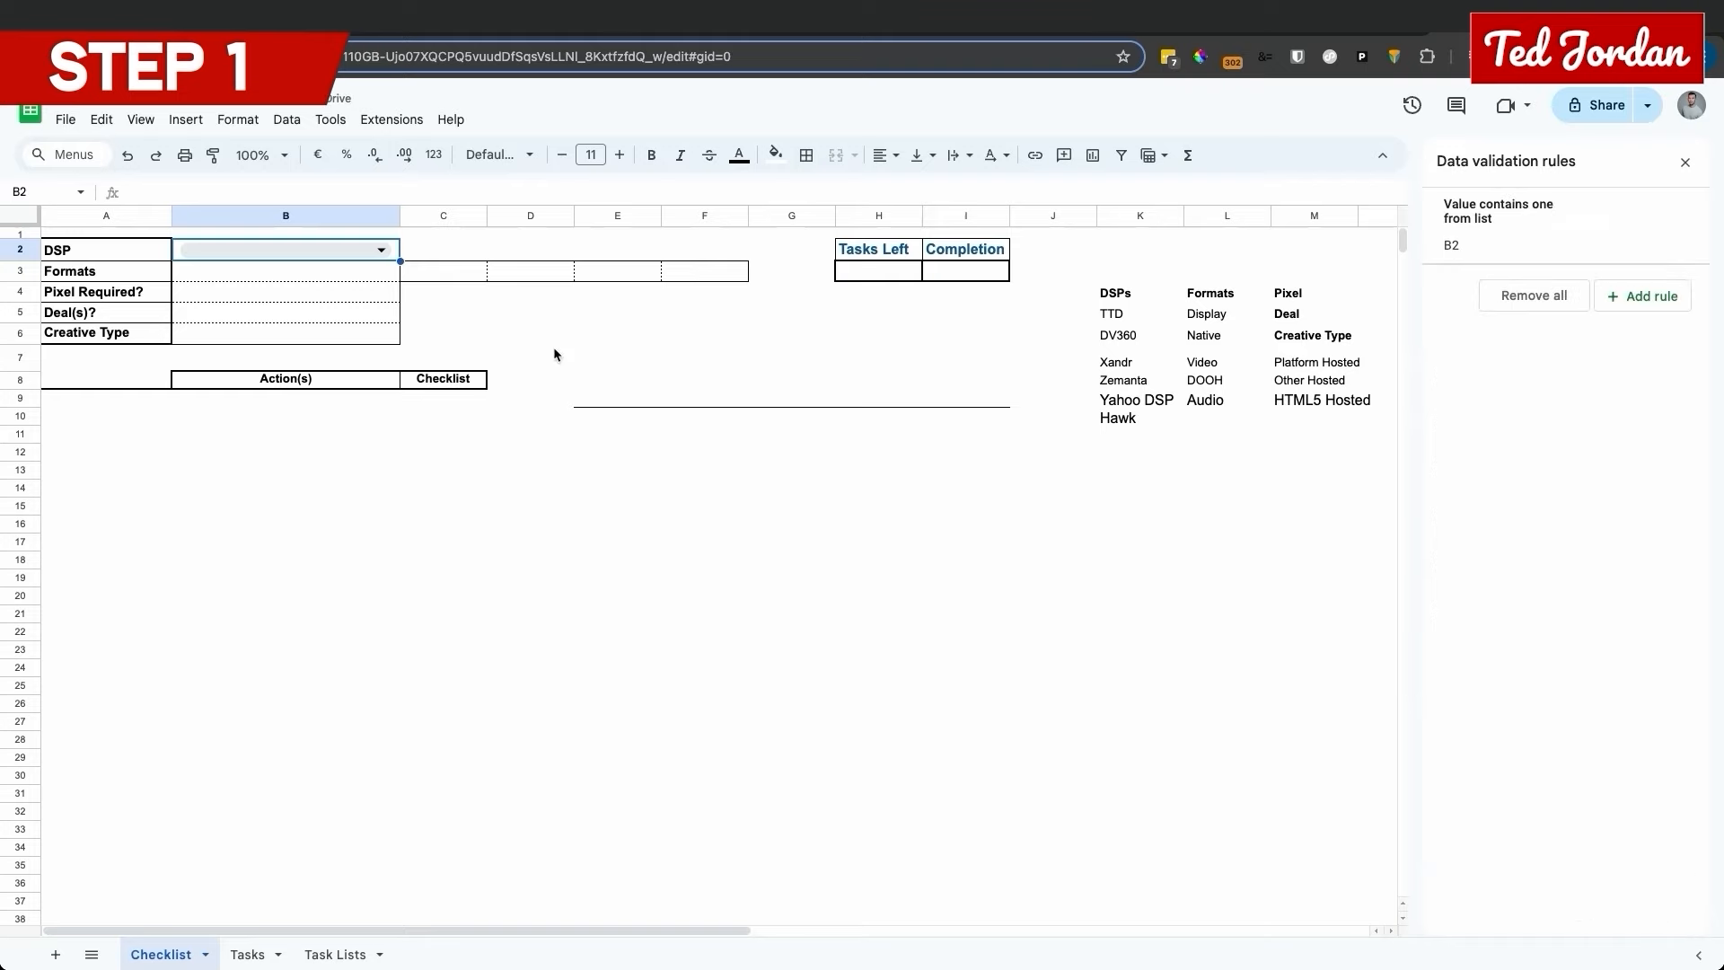
pyautogui.click(381, 258)
pyautogui.click(297, 274)
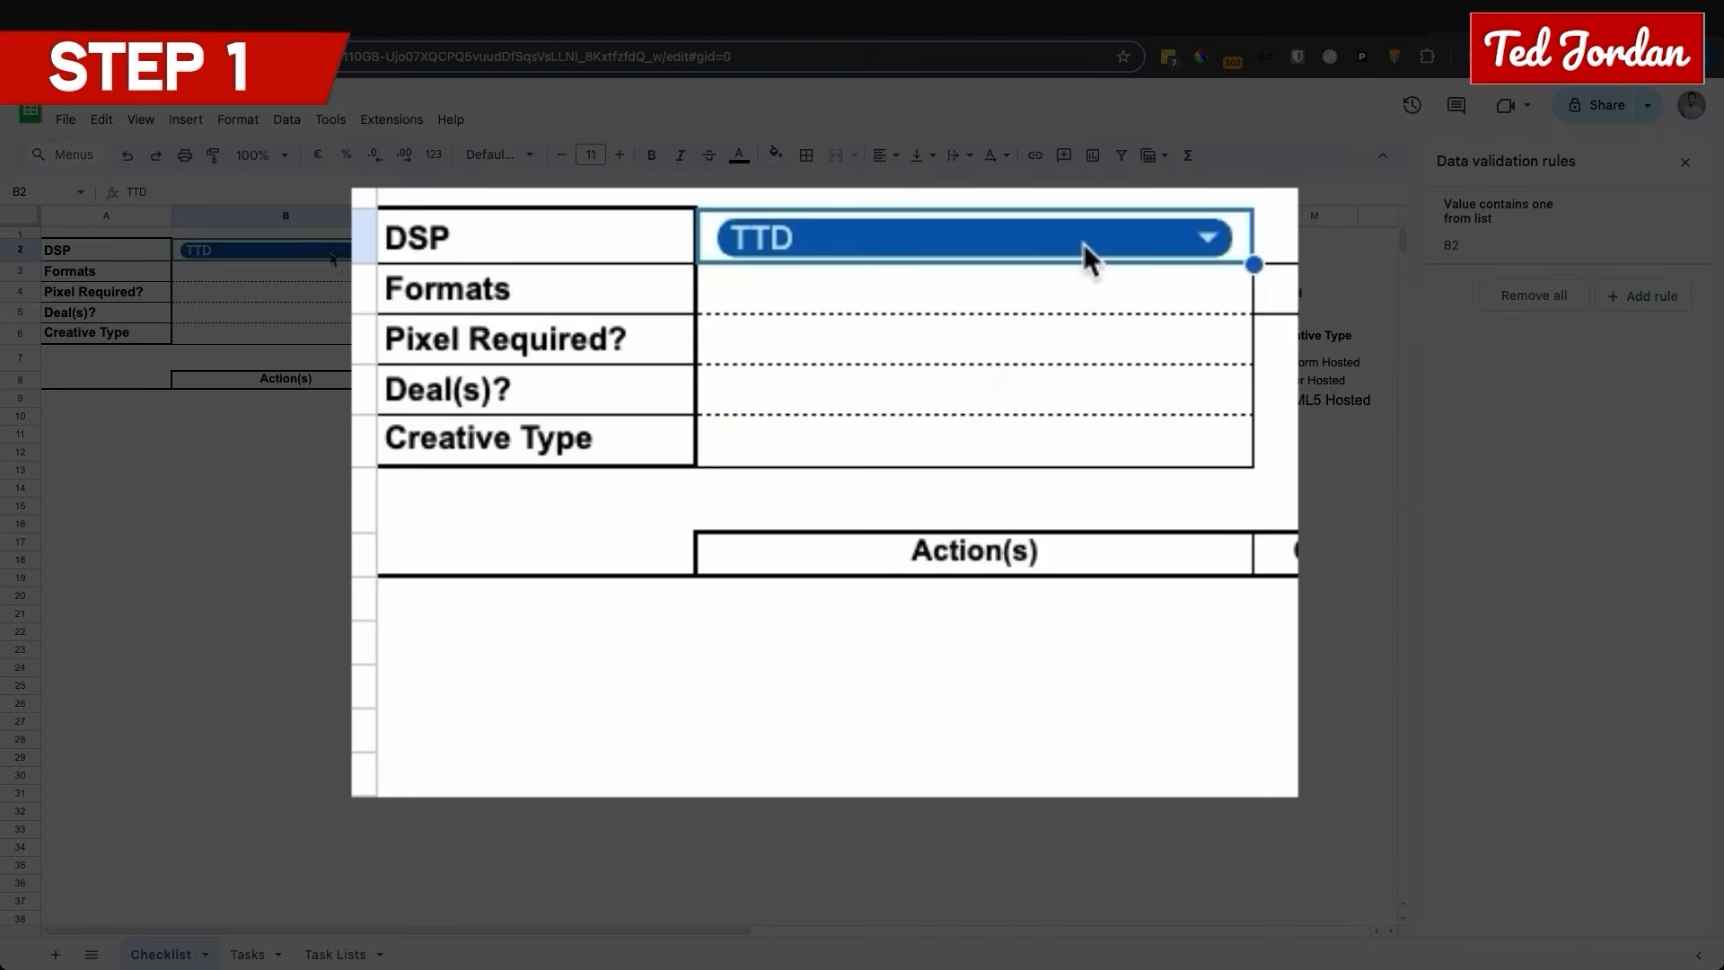
# Create a drop-down validation rule for B3 with the options Display, Native, Video, CTV, DOOH and Audio.
pyautogui.click(319, 277)
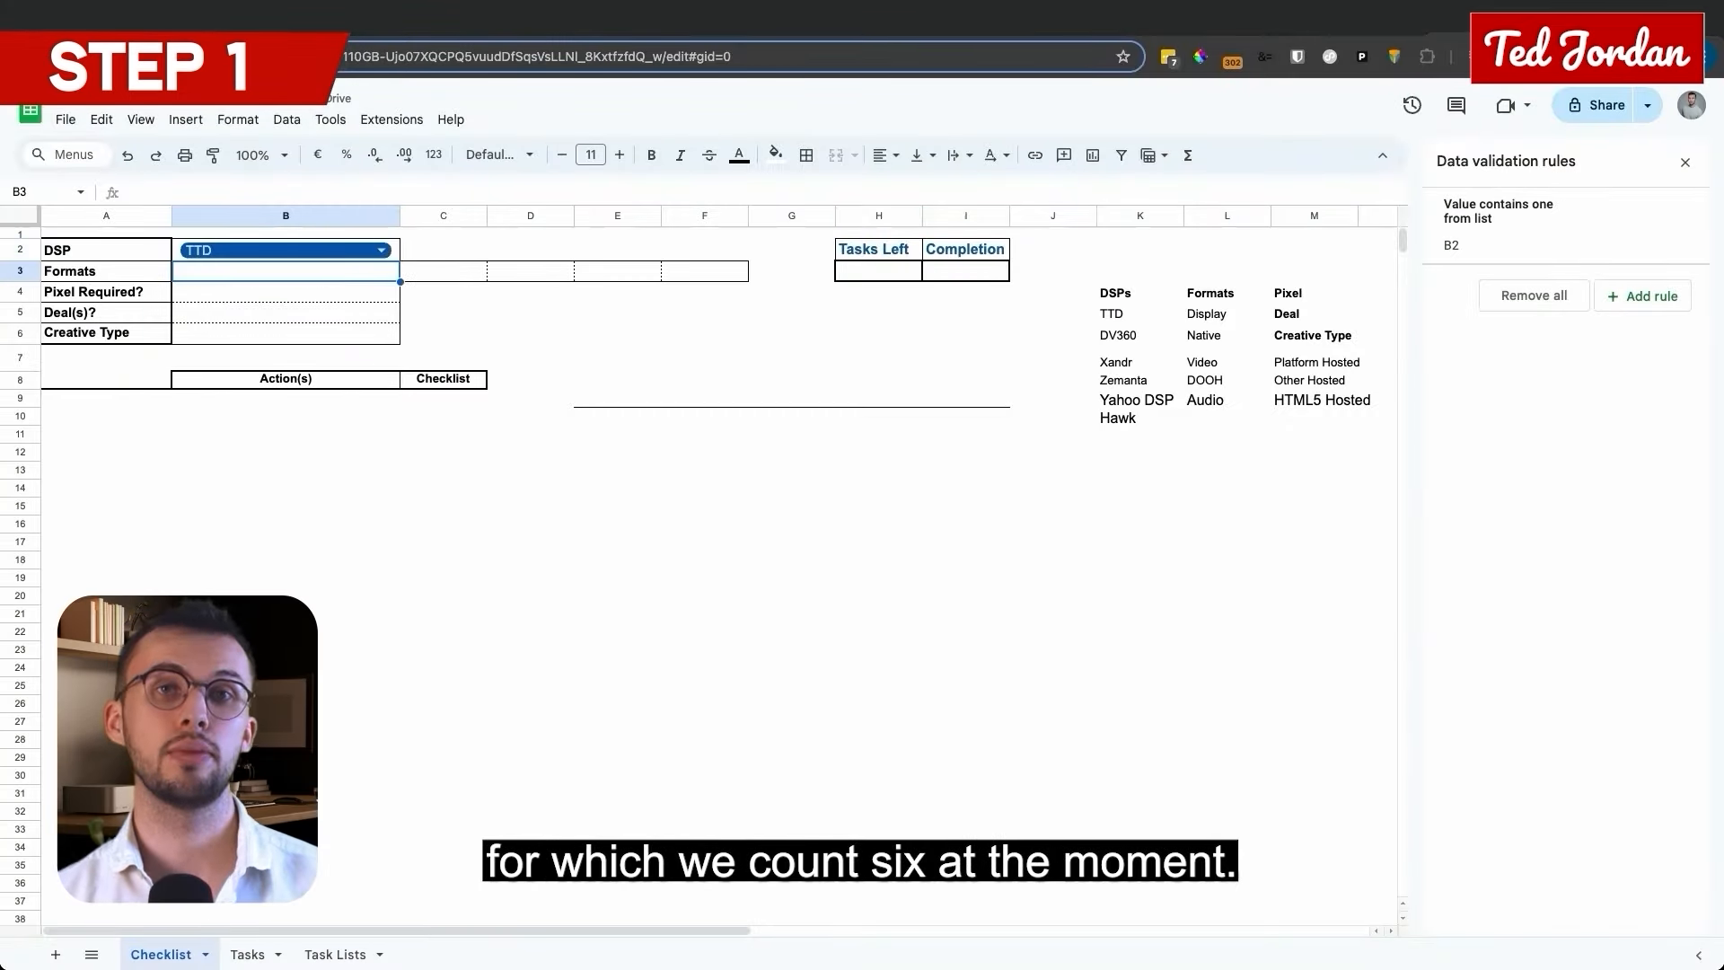
pyautogui.click(286, 120)
pyautogui.click(345, 441)
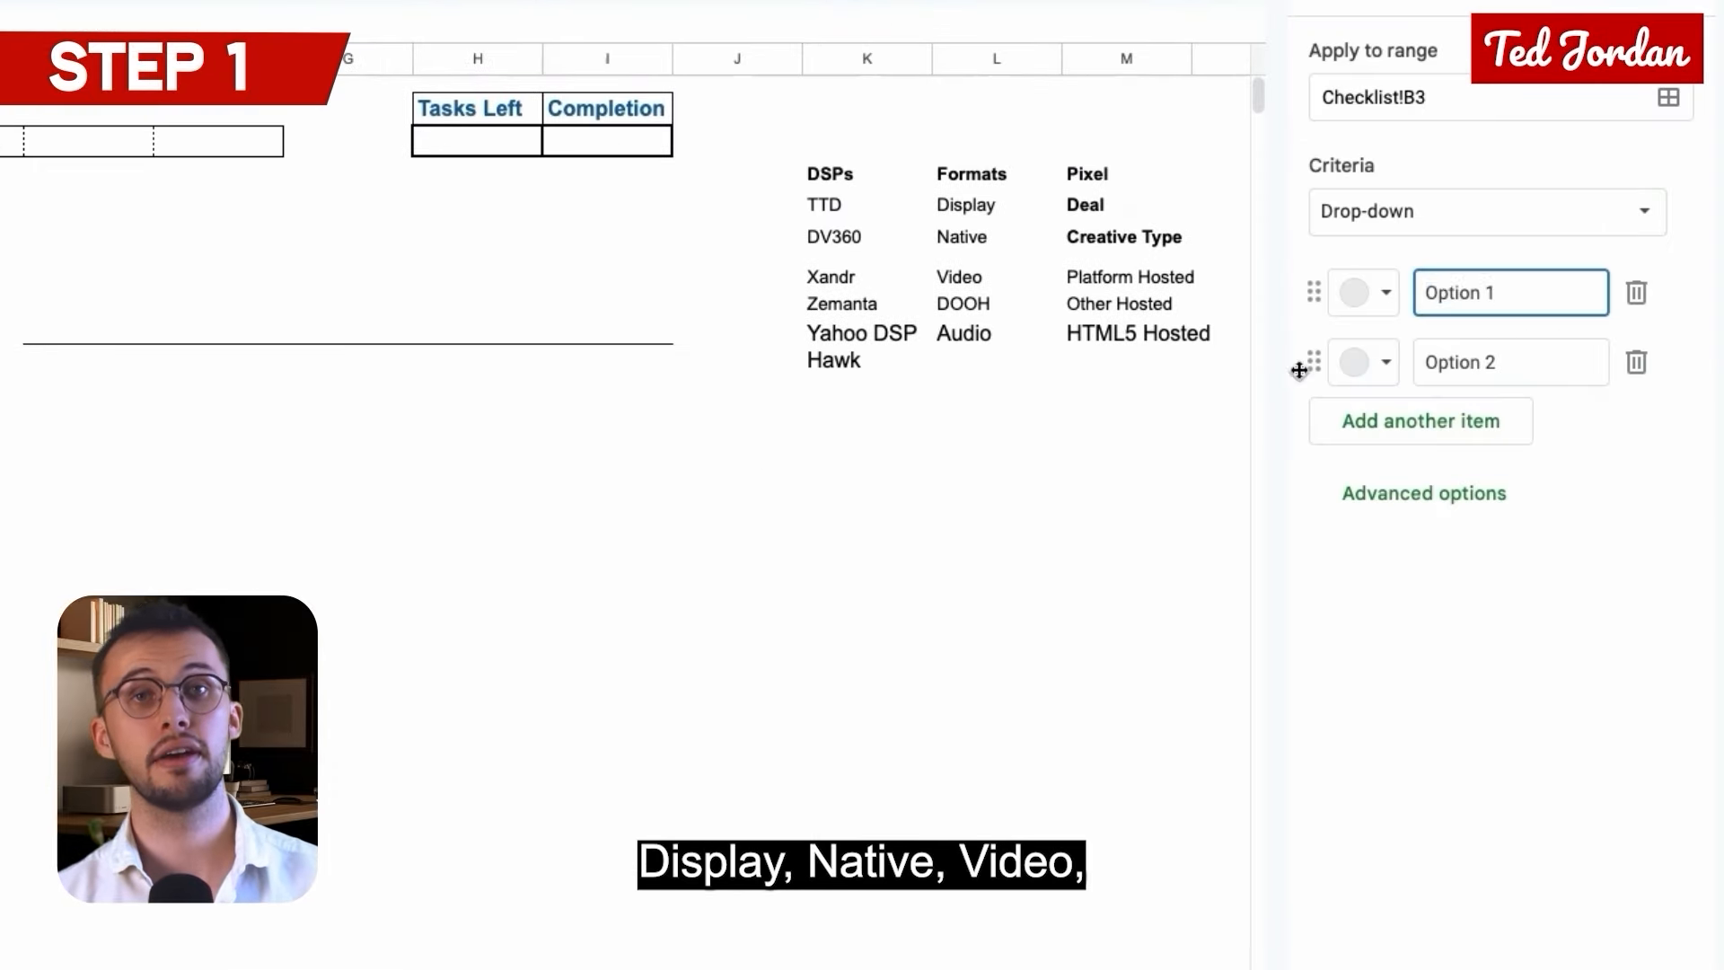
pyautogui.write('Display')
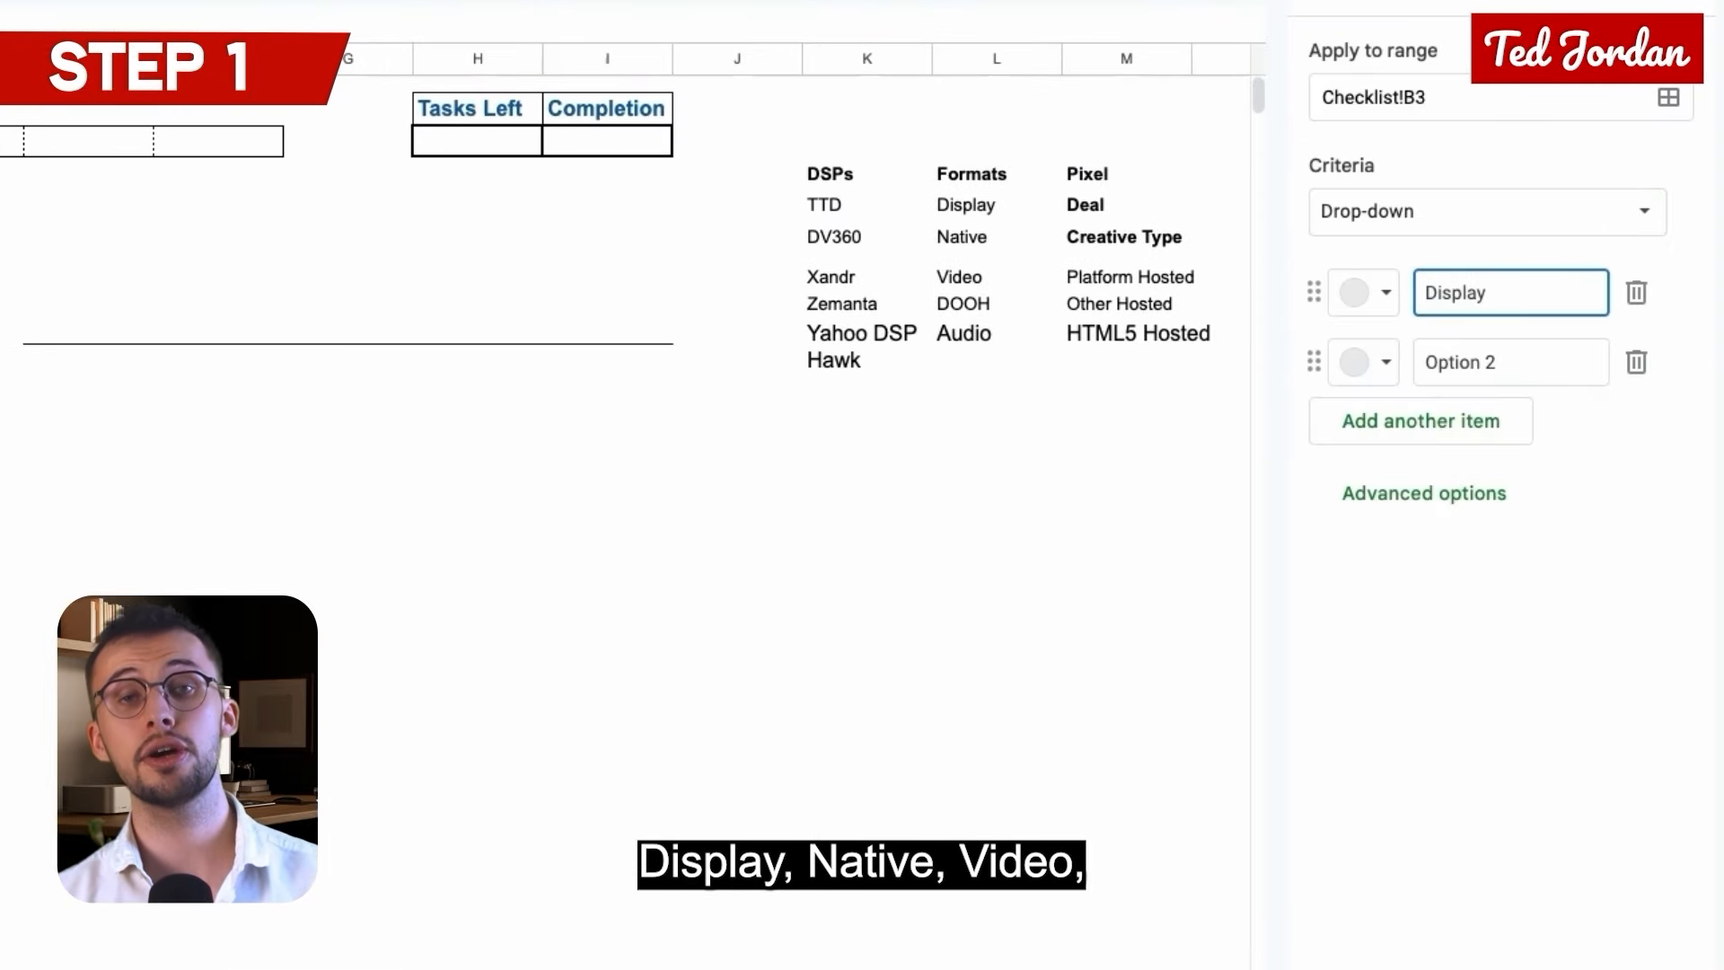
pyautogui.click(1516, 365)
pyautogui.write('Native')
pyautogui.click(1486, 429)
pyautogui.write('Video')
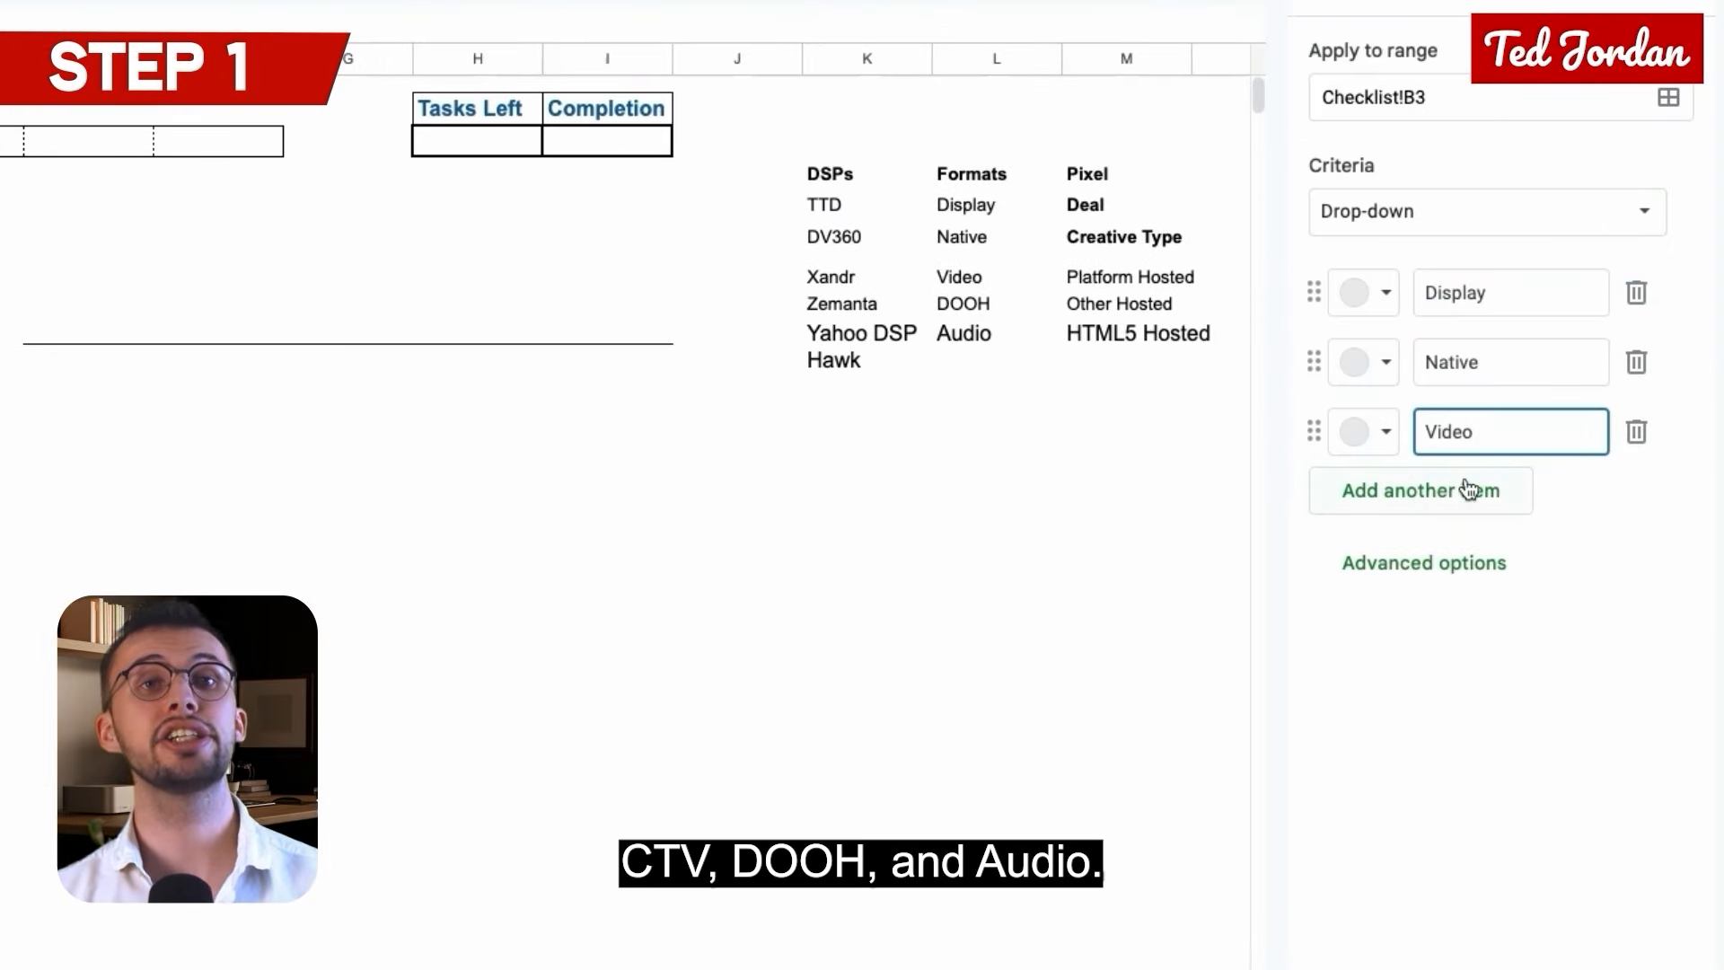
pyautogui.click(1468, 490)
pyautogui.write('CTV')
pyautogui.click(1414, 556)
pyautogui.write('DOOH')
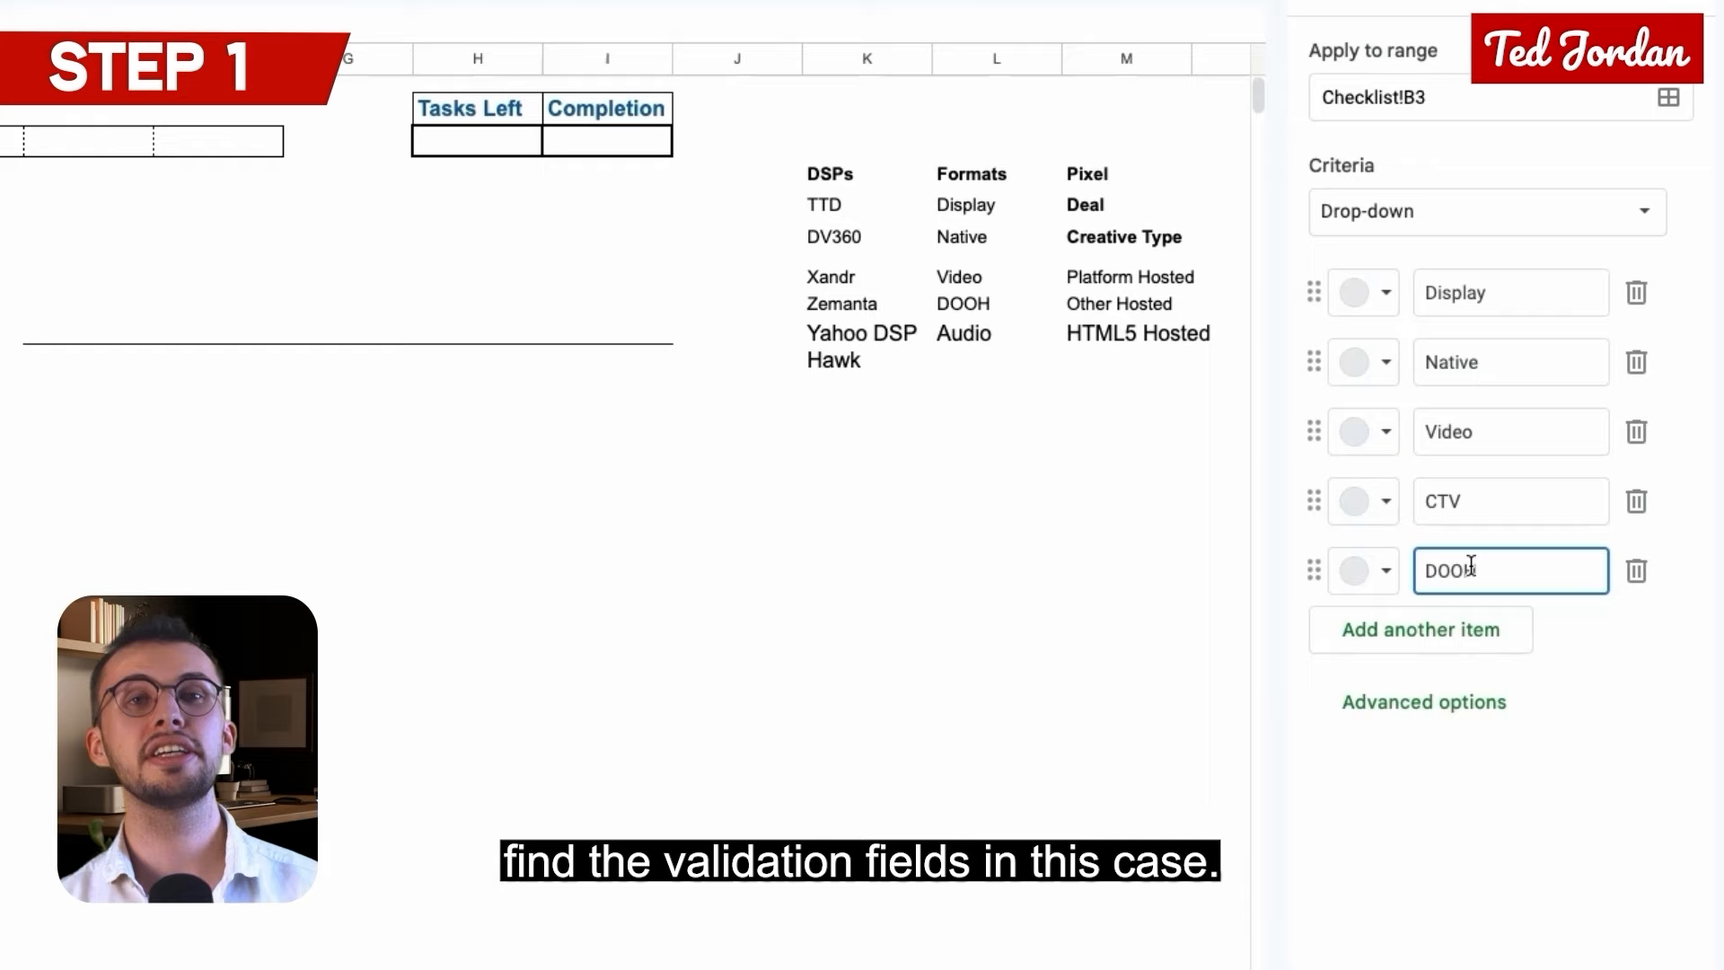
pyautogui.click(1421, 630)
pyautogui.write('Audio')
# Add CTV below Audio in the Formats reference list, and extend the formats drop-down rule to B3:F3.
pyautogui.click(962, 363)
pyautogui.write('CTV')
pyautogui.click(413, 278)
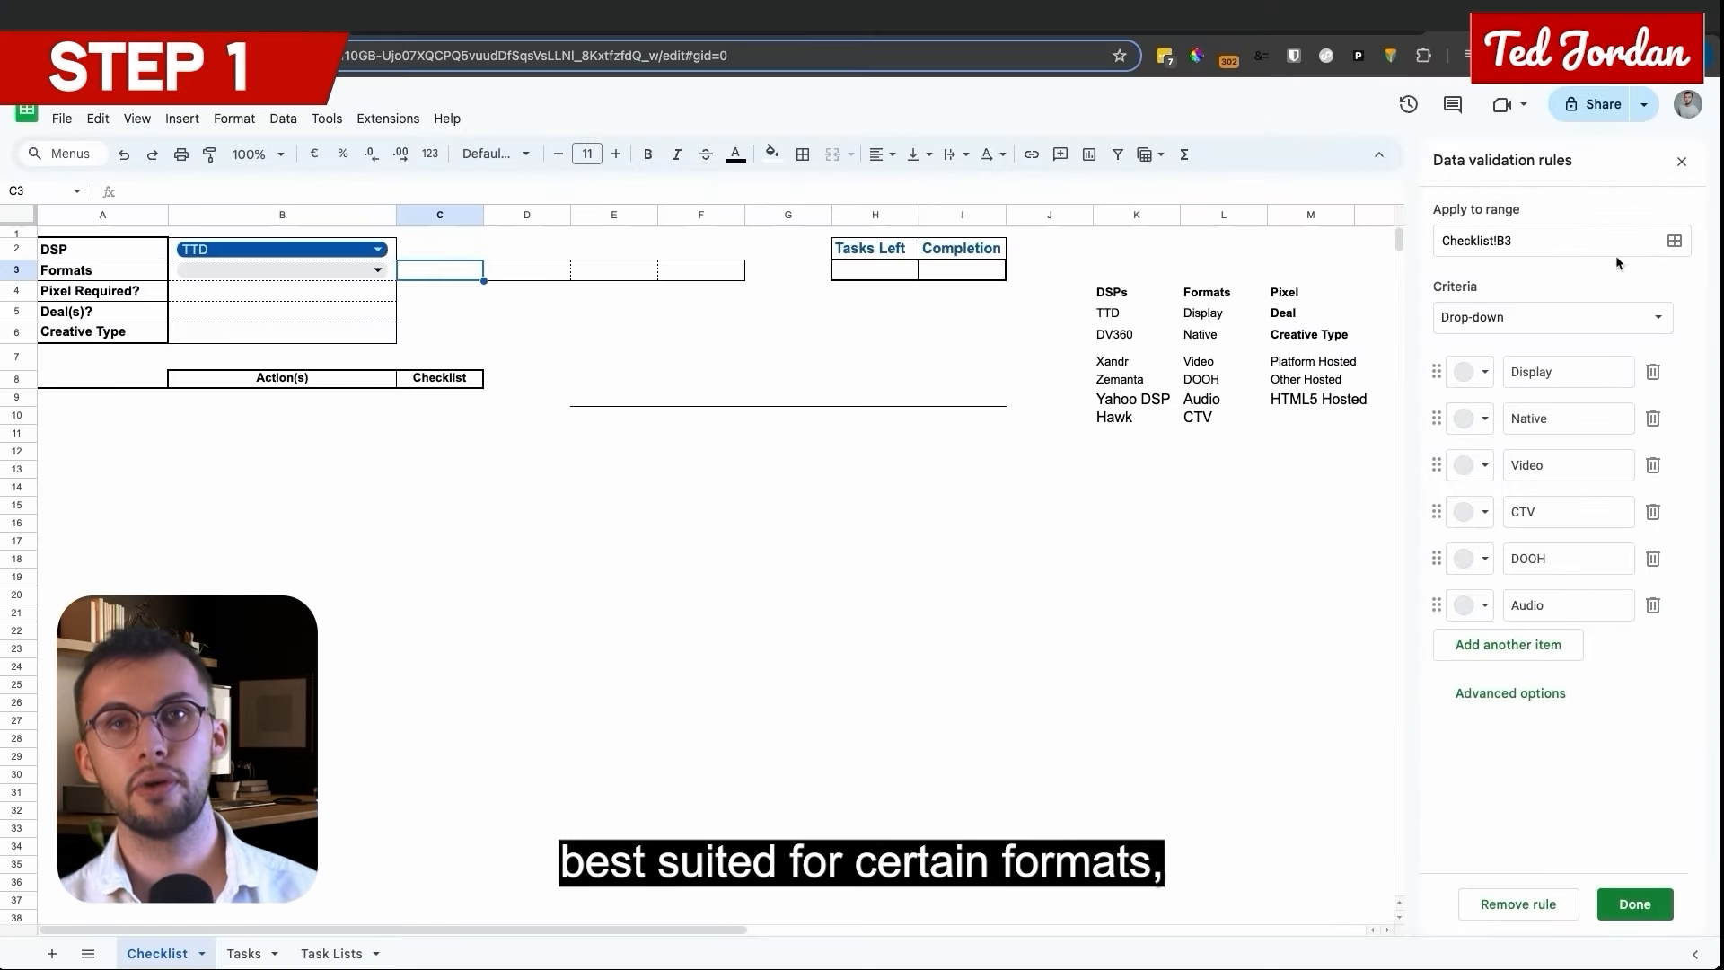
pyautogui.click(1565, 243)
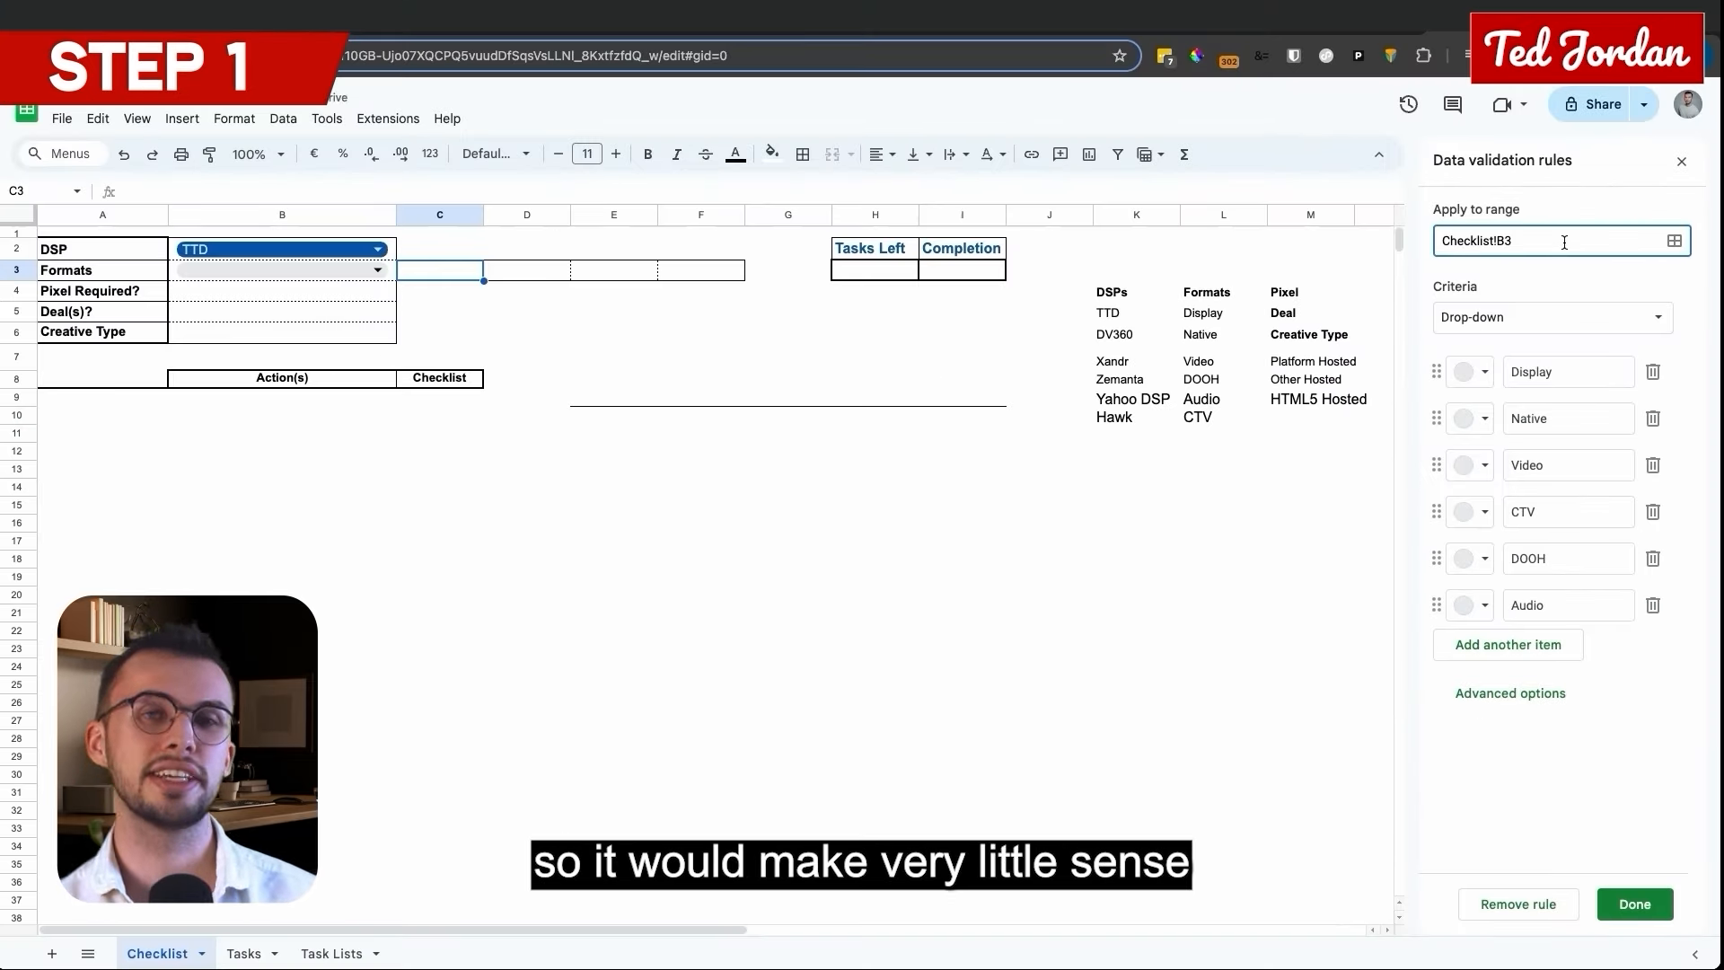
pyautogui.write(':F3')
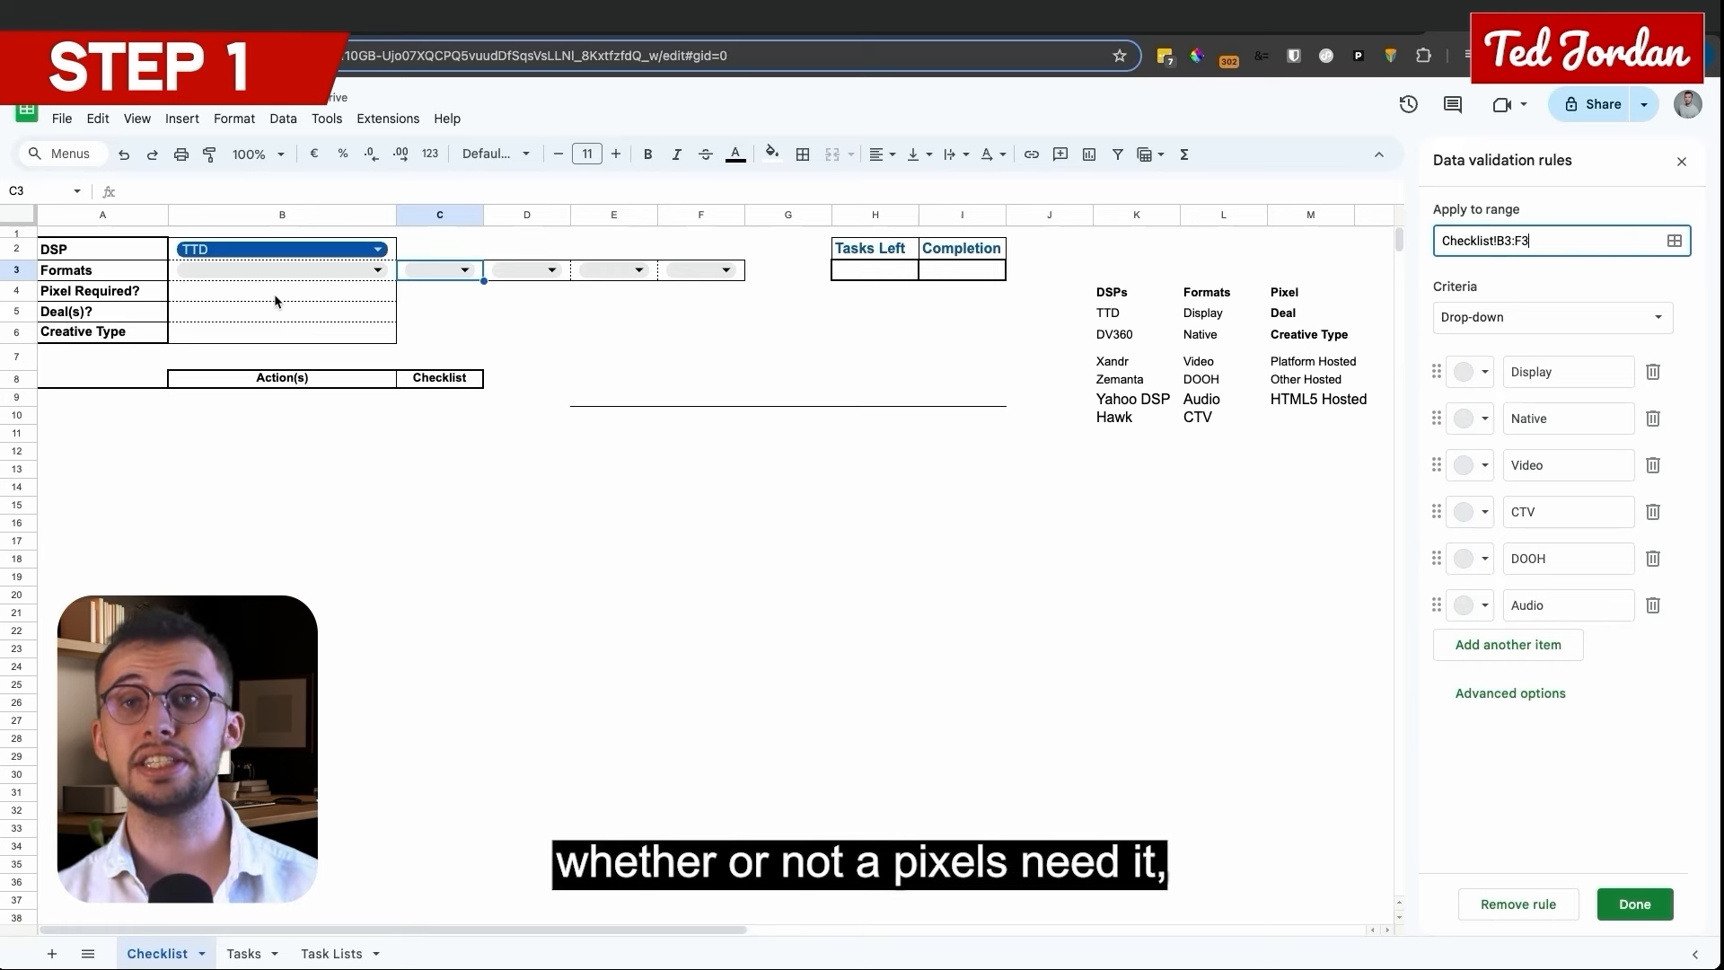
pyautogui.click(277, 300)
pyautogui.click(1623, 912)
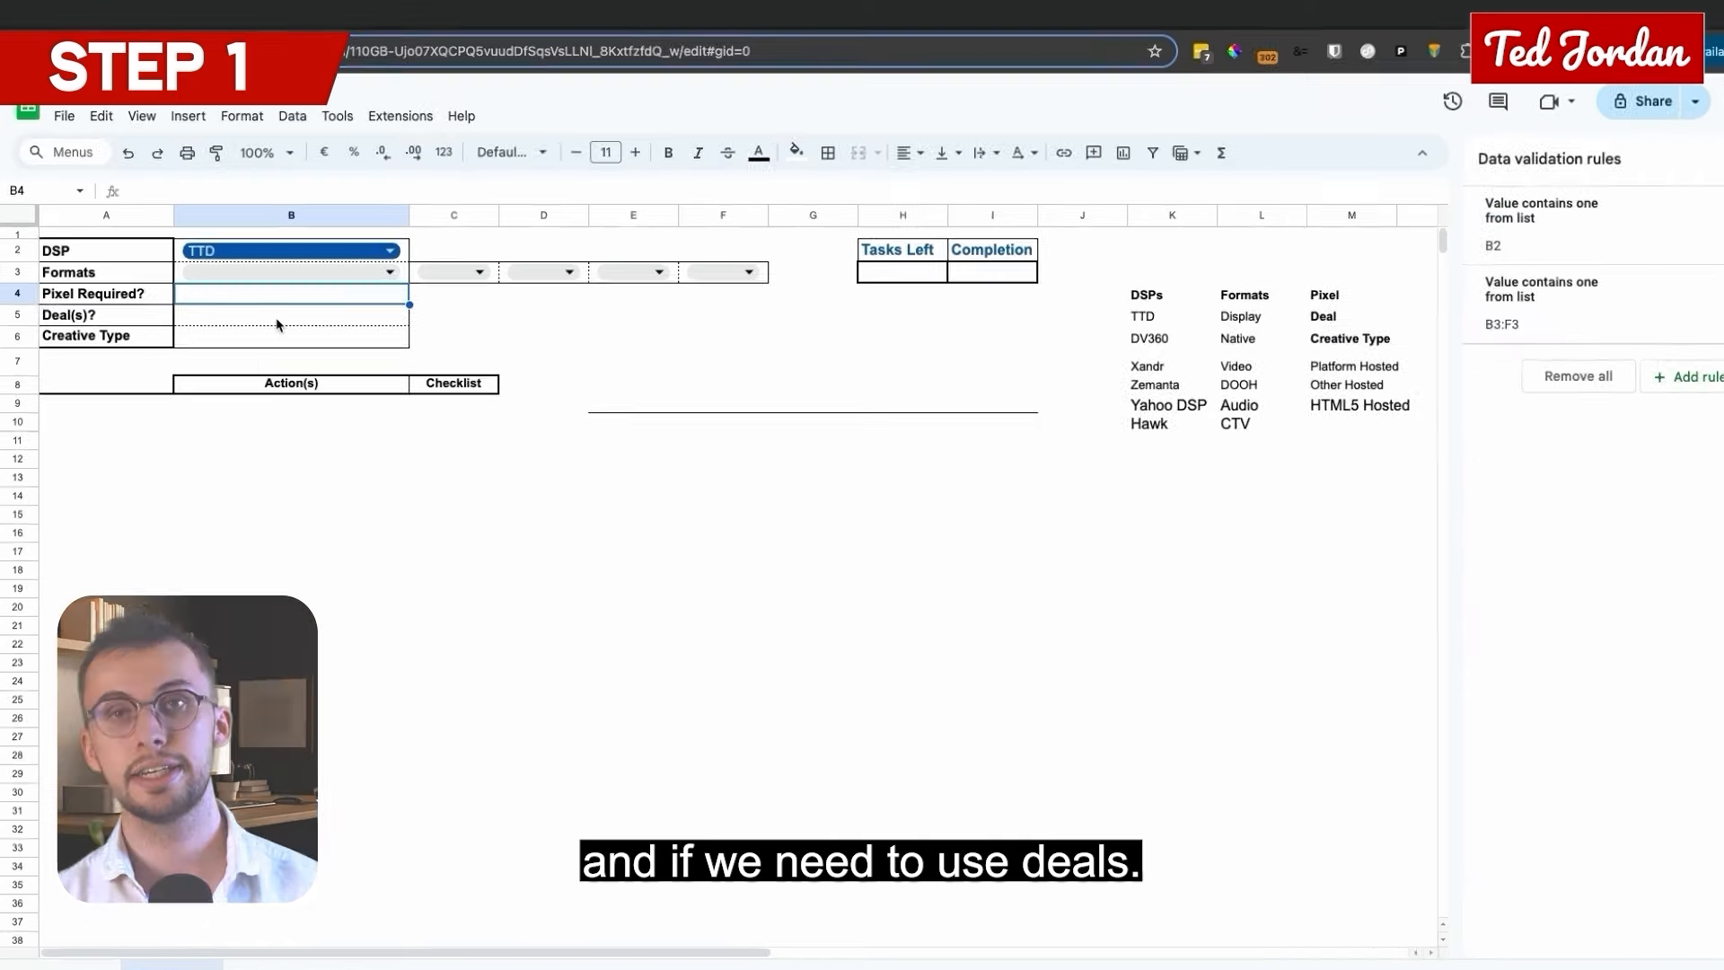
# Insert tick boxes in B4 for Pixel Required? and in B5 for Deal(s)?
pyautogui.click(182, 118)
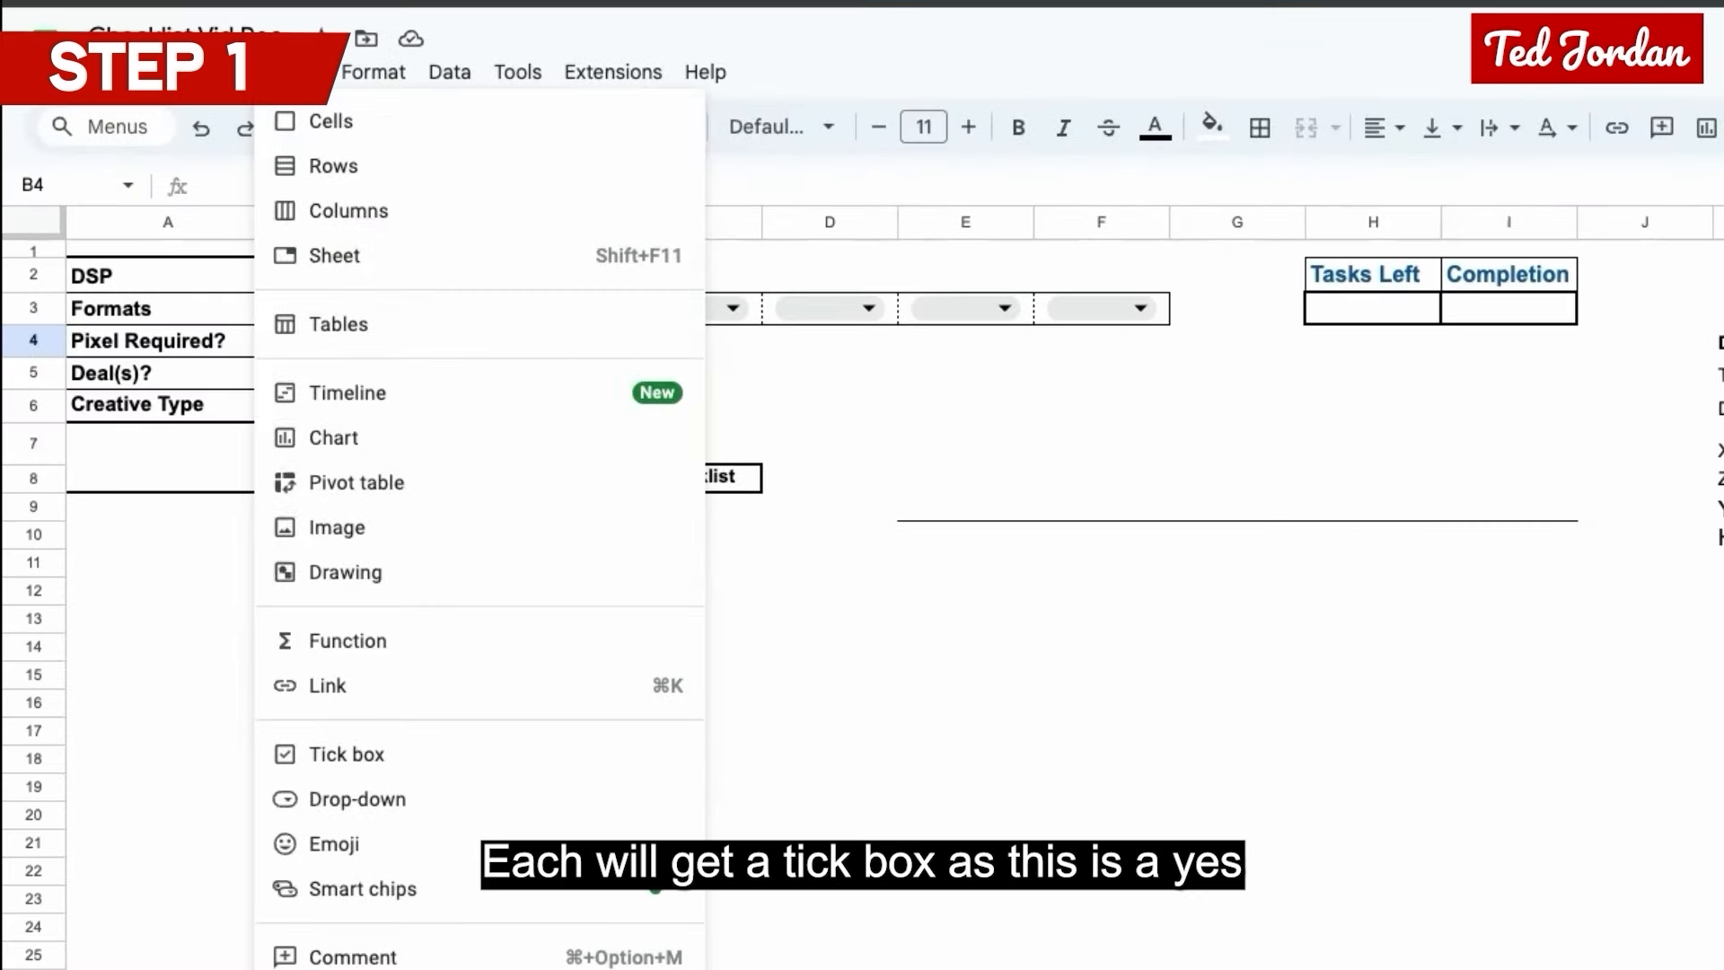
pyautogui.click(512, 751)
pyautogui.click(454, 372)
pyautogui.click(301, 72)
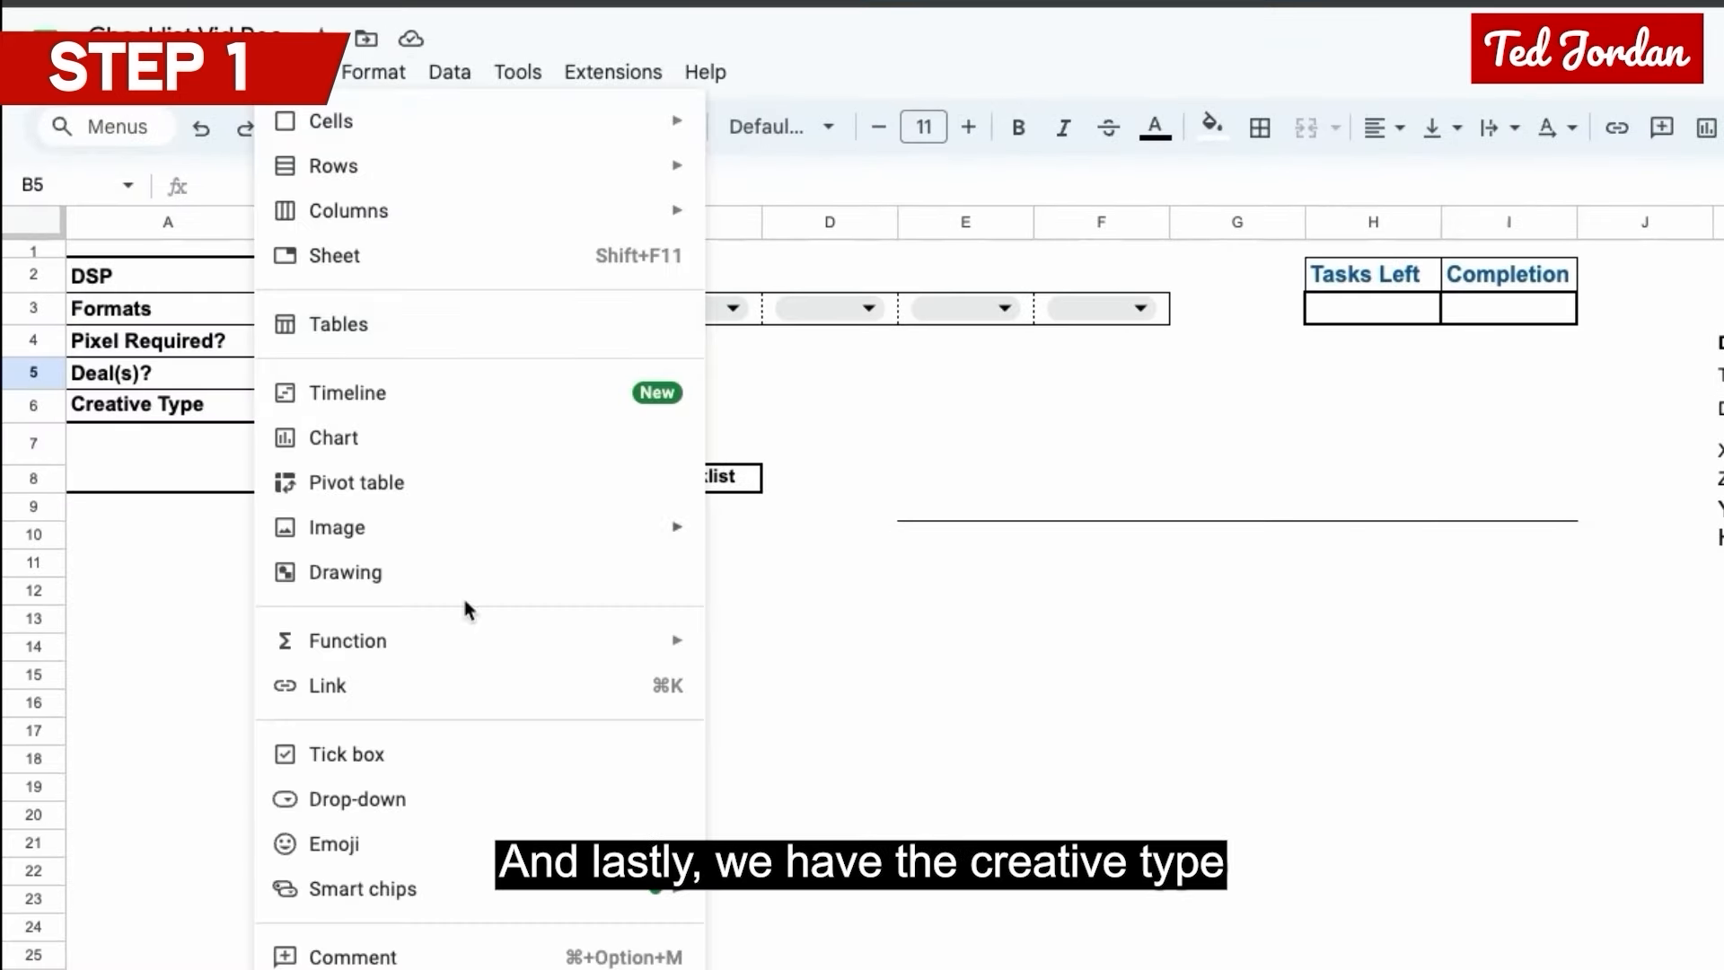
pyautogui.click(488, 756)
# Set up a drop-down rule for the Creative Type in B6 with the options Platform hosted, Other hosted and HTML5 Hosted.
pyautogui.click(488, 411)
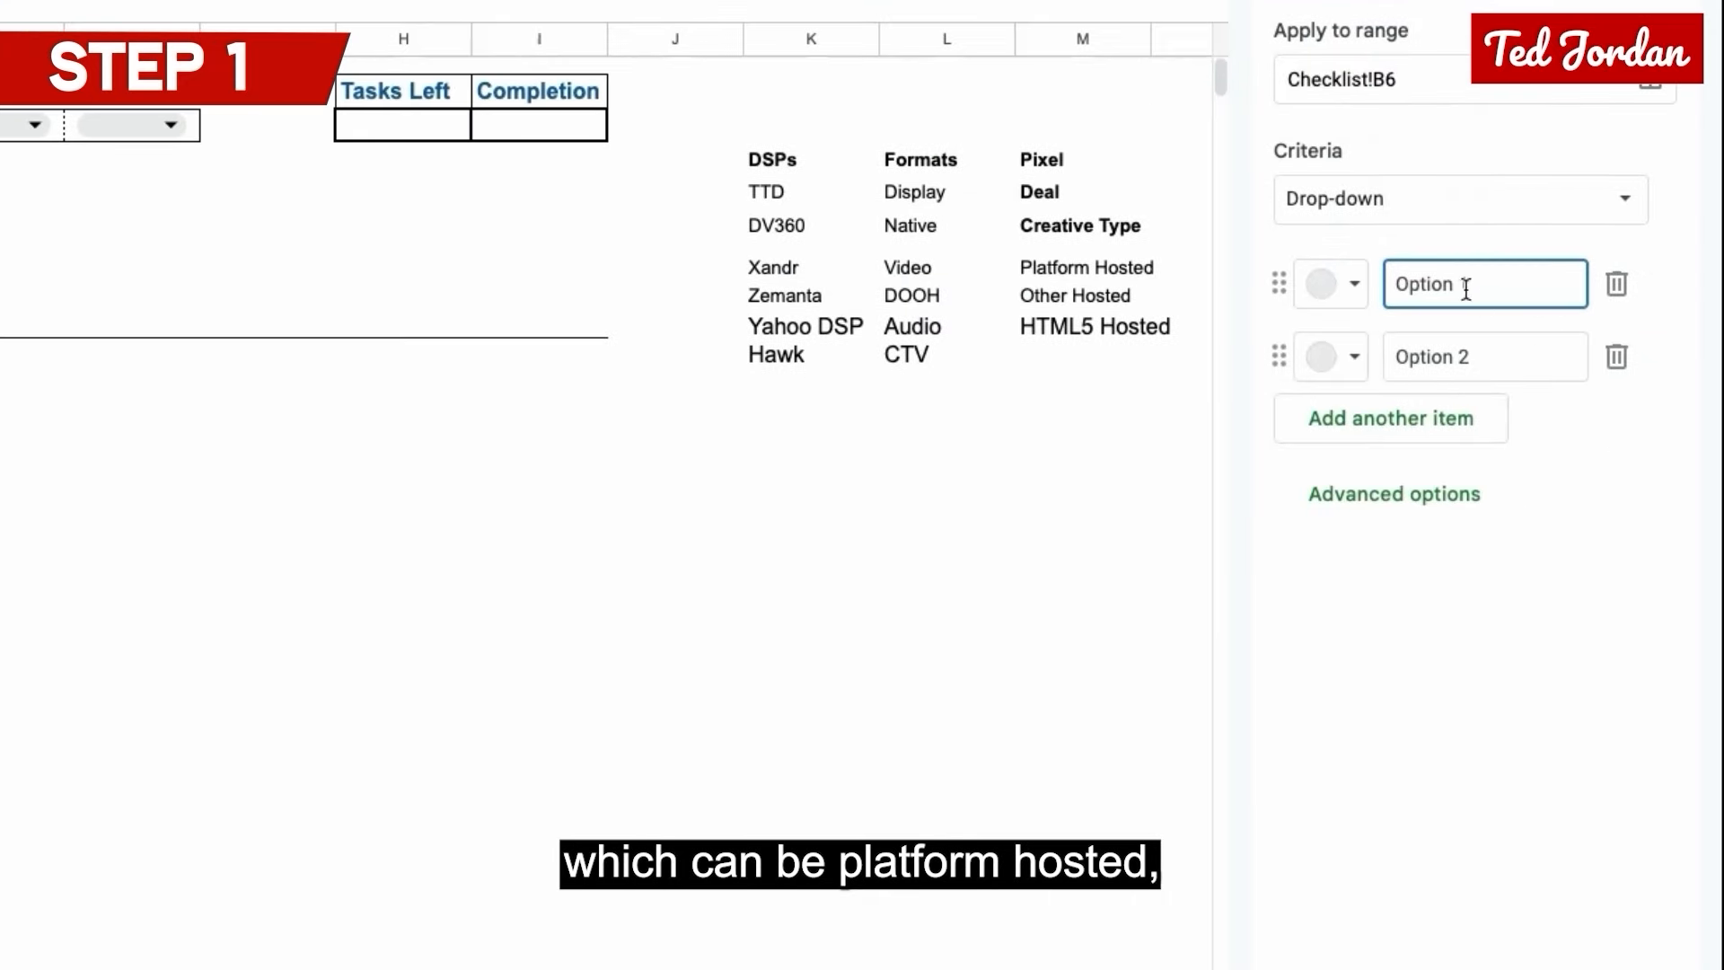
pyautogui.write('Platform h')
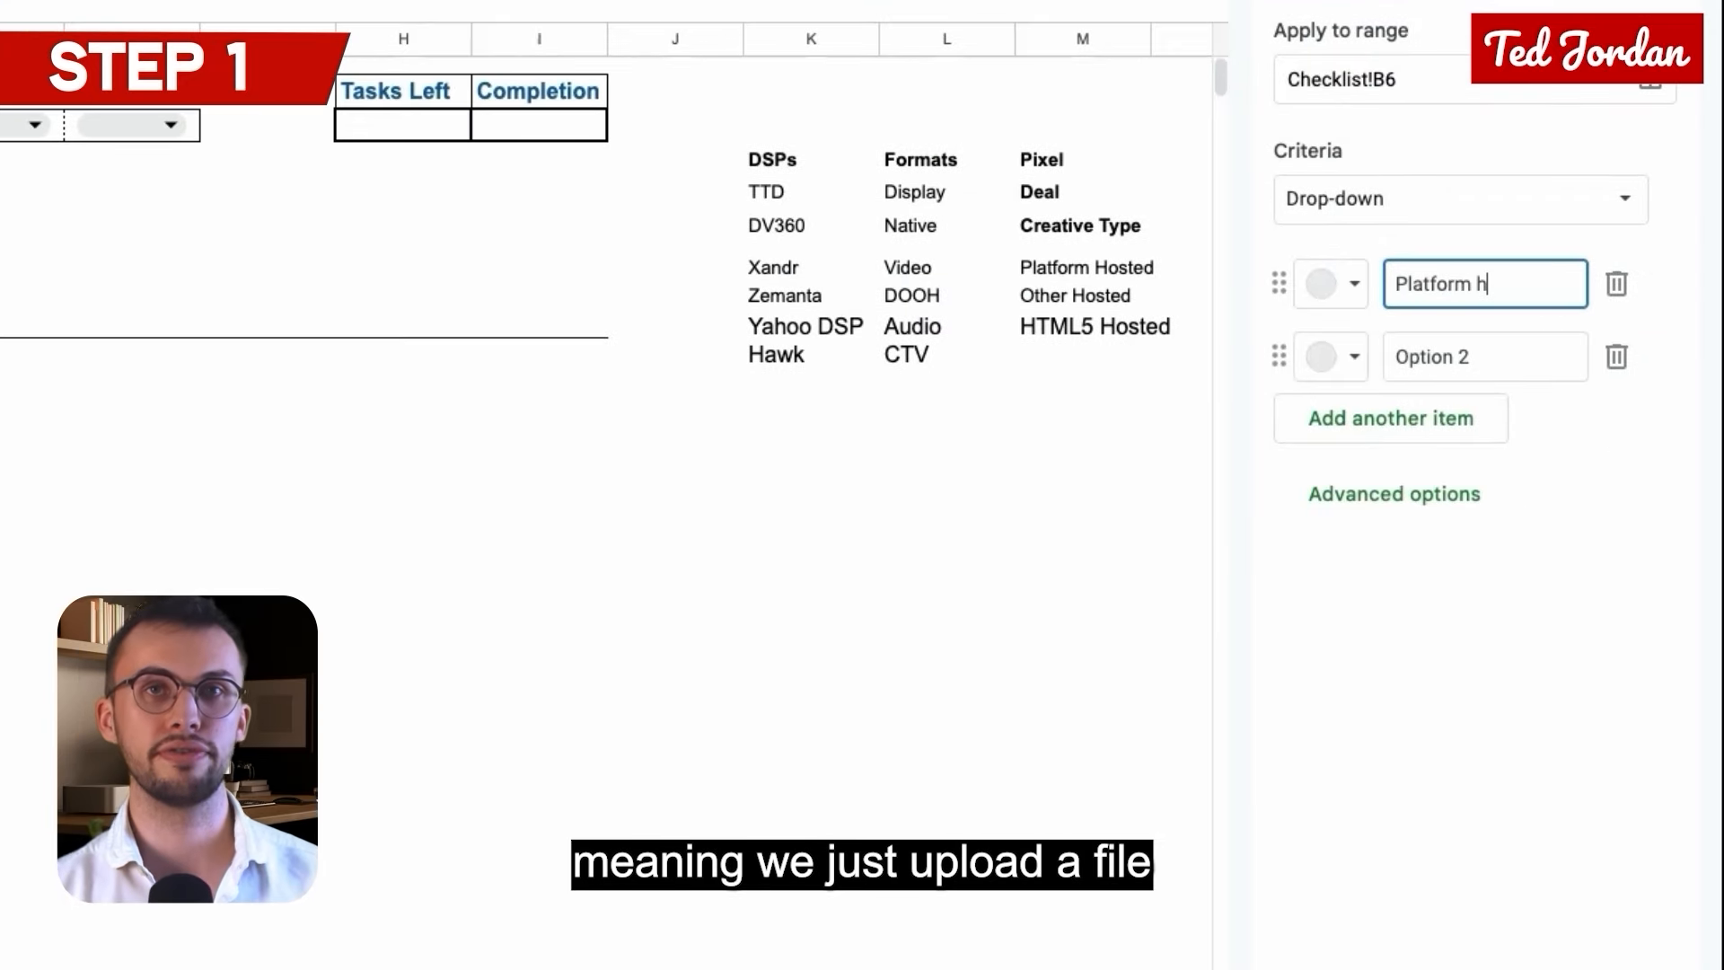
pyautogui.write('osted')
pyautogui.press('Tab')
pyautogui.write('Other ')
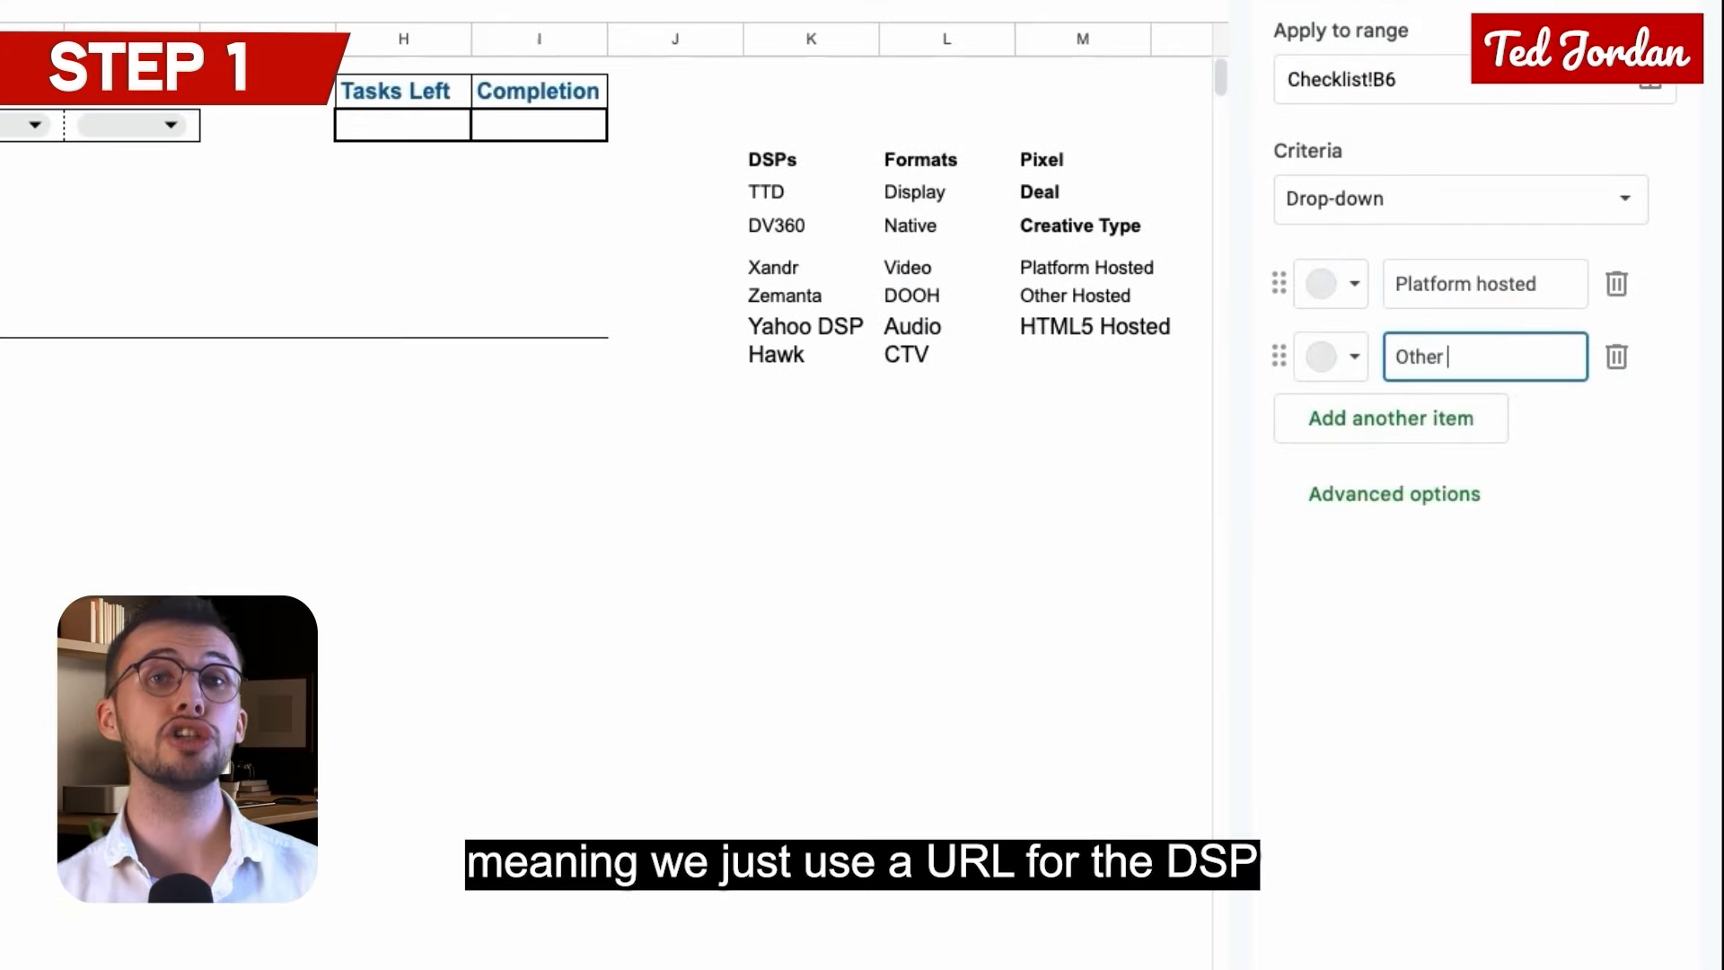
pyautogui.write('hosted')
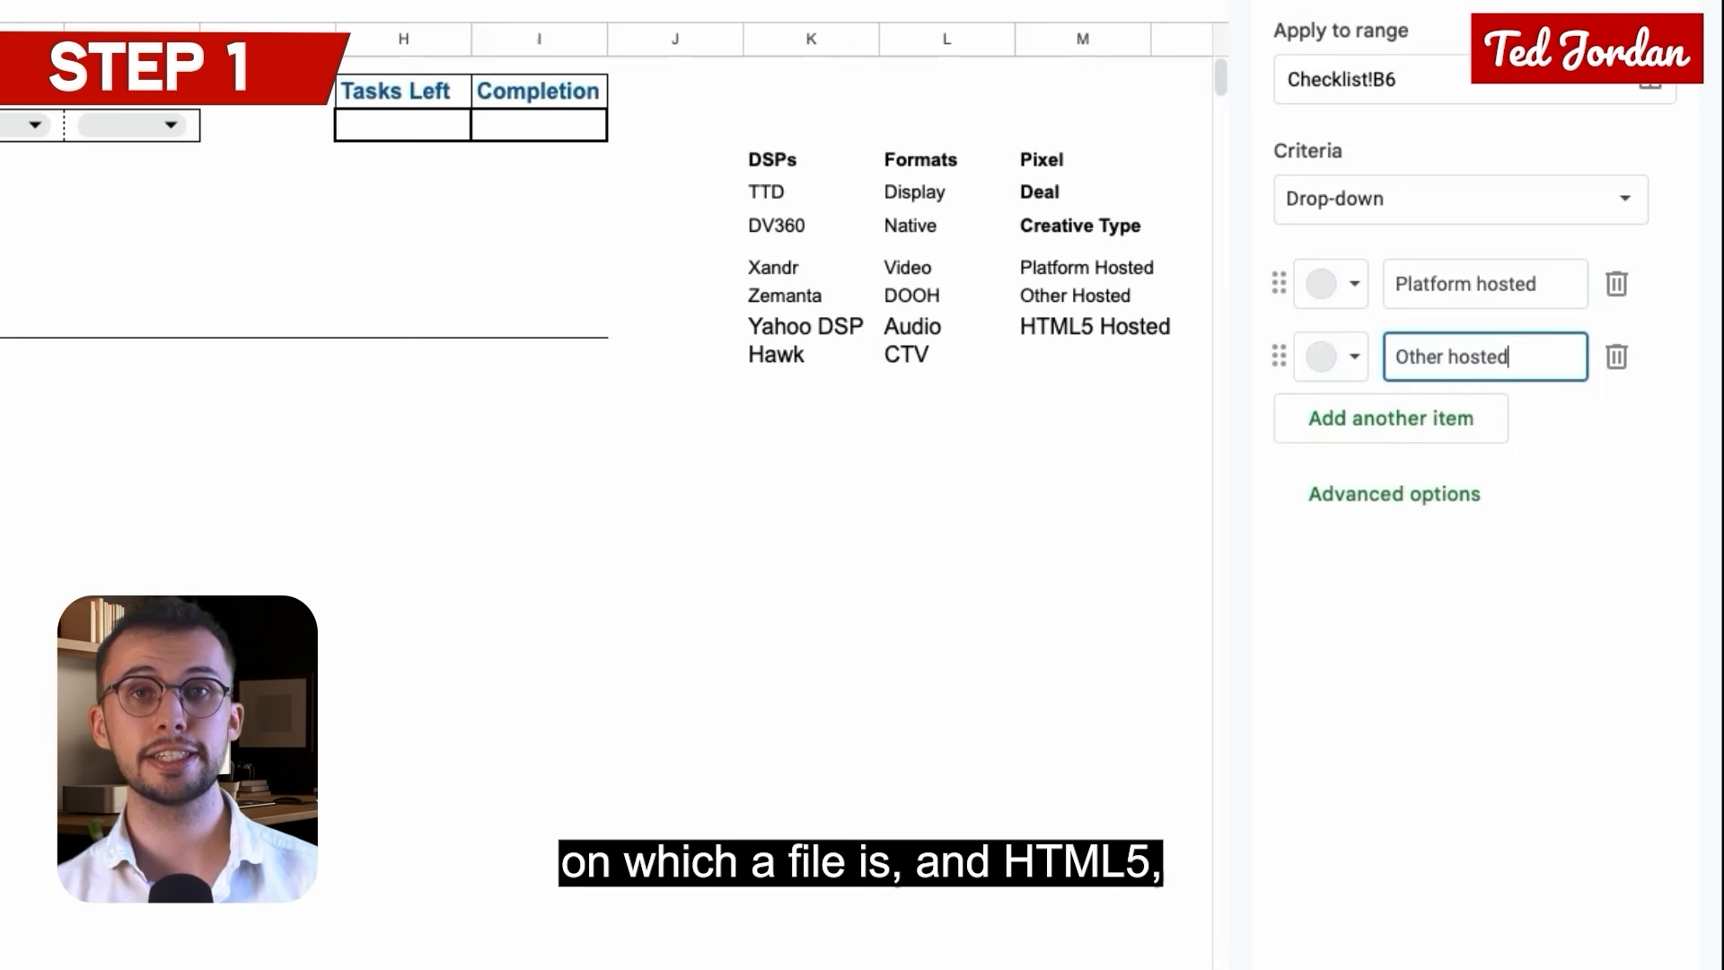
pyautogui.press('Return')
pyautogui.write('HTML')
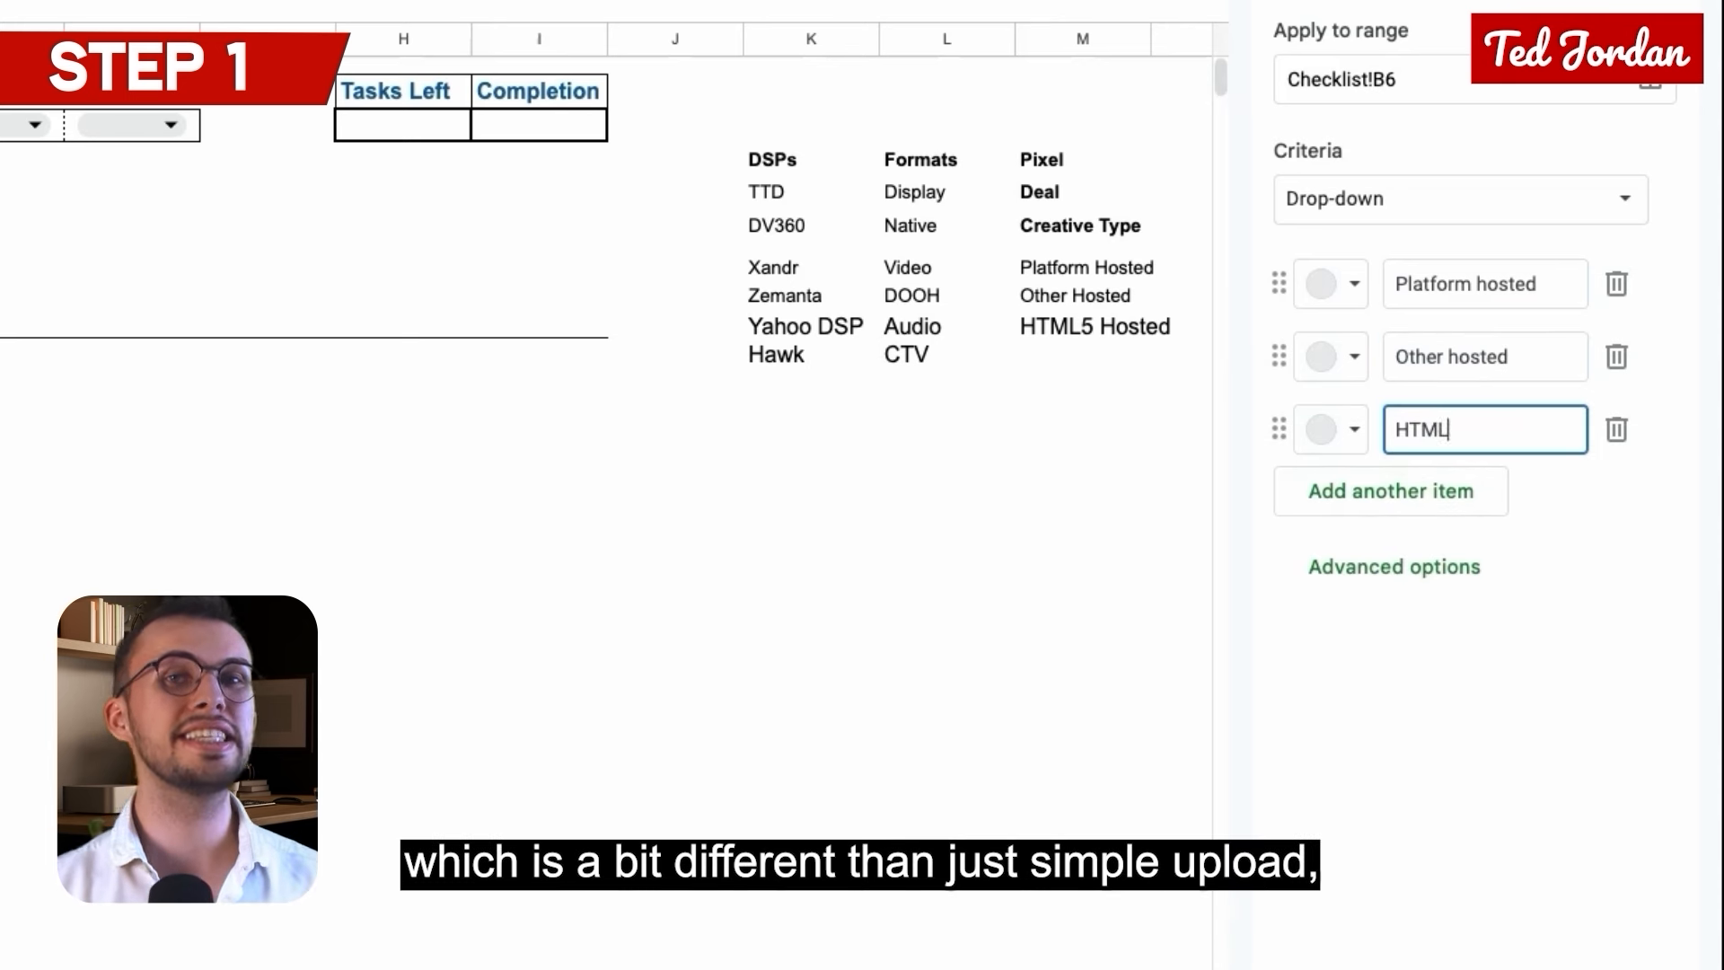
pyautogui.write('5 Hosted')
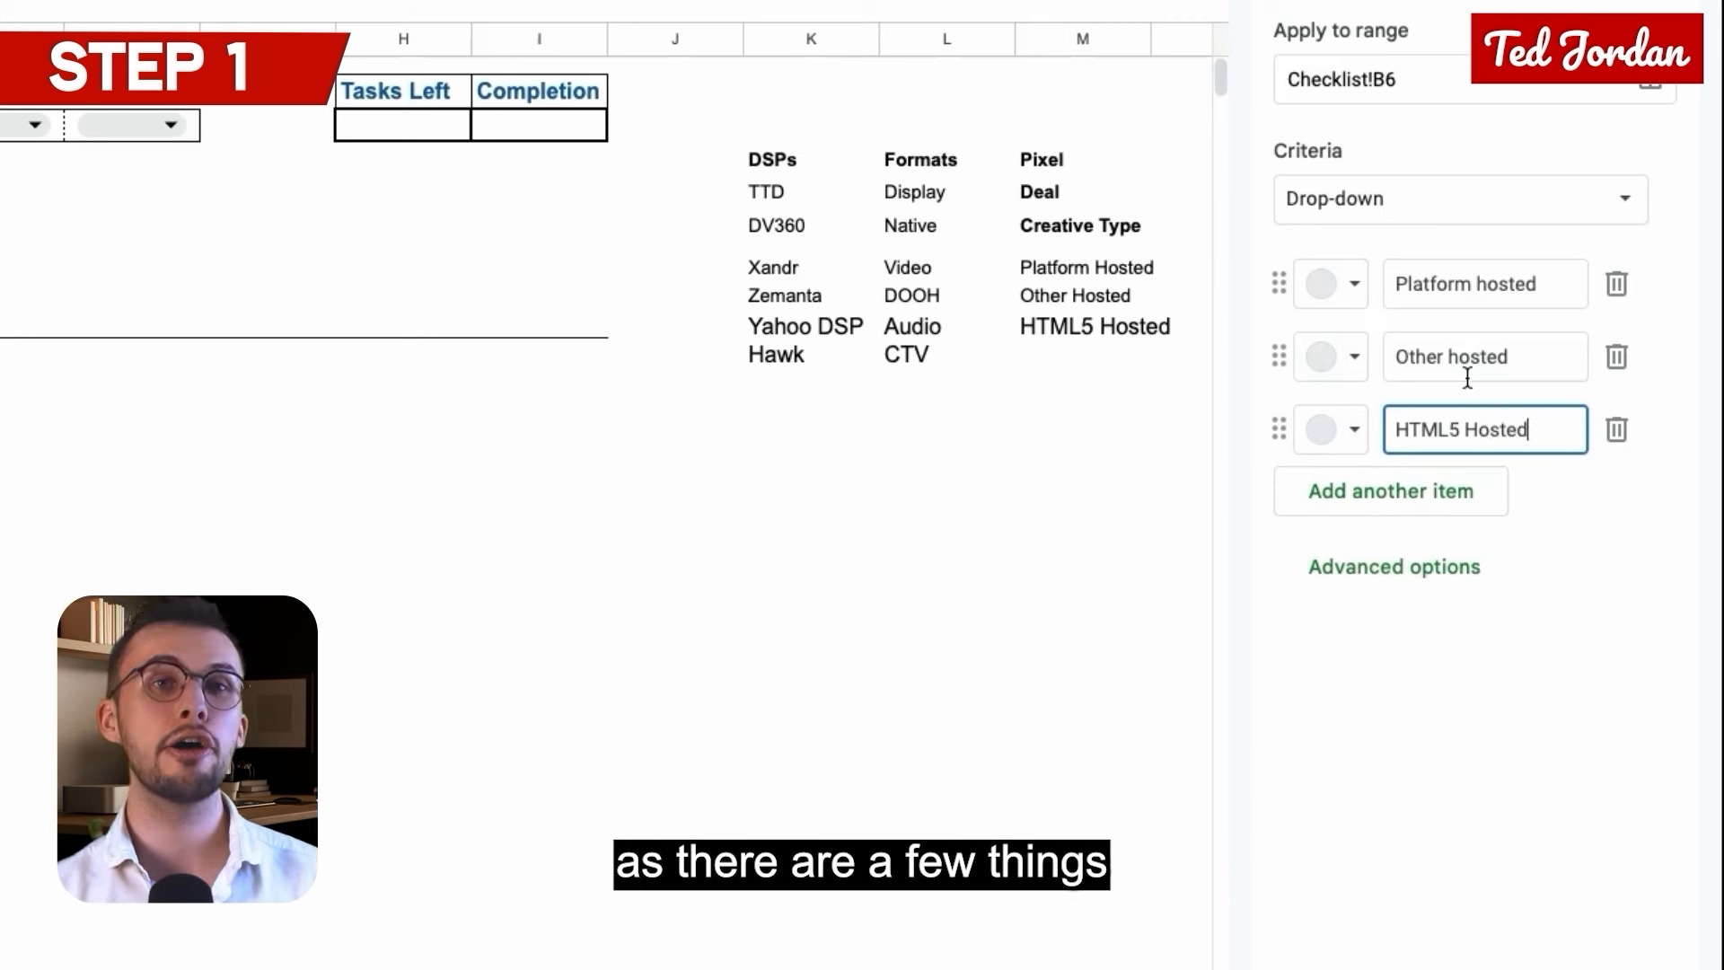
# Reword the creative type options as Platform Hosted, Other Hosted and HTML5 Hosted (any).
pyautogui.click(1462, 357)
pyautogui.press('BackSpace')
pyautogui.write('H')
pyautogui.click(1488, 284)
pyautogui.press('BackSpace')
pyautogui.write('H')
pyautogui.click(1544, 424)
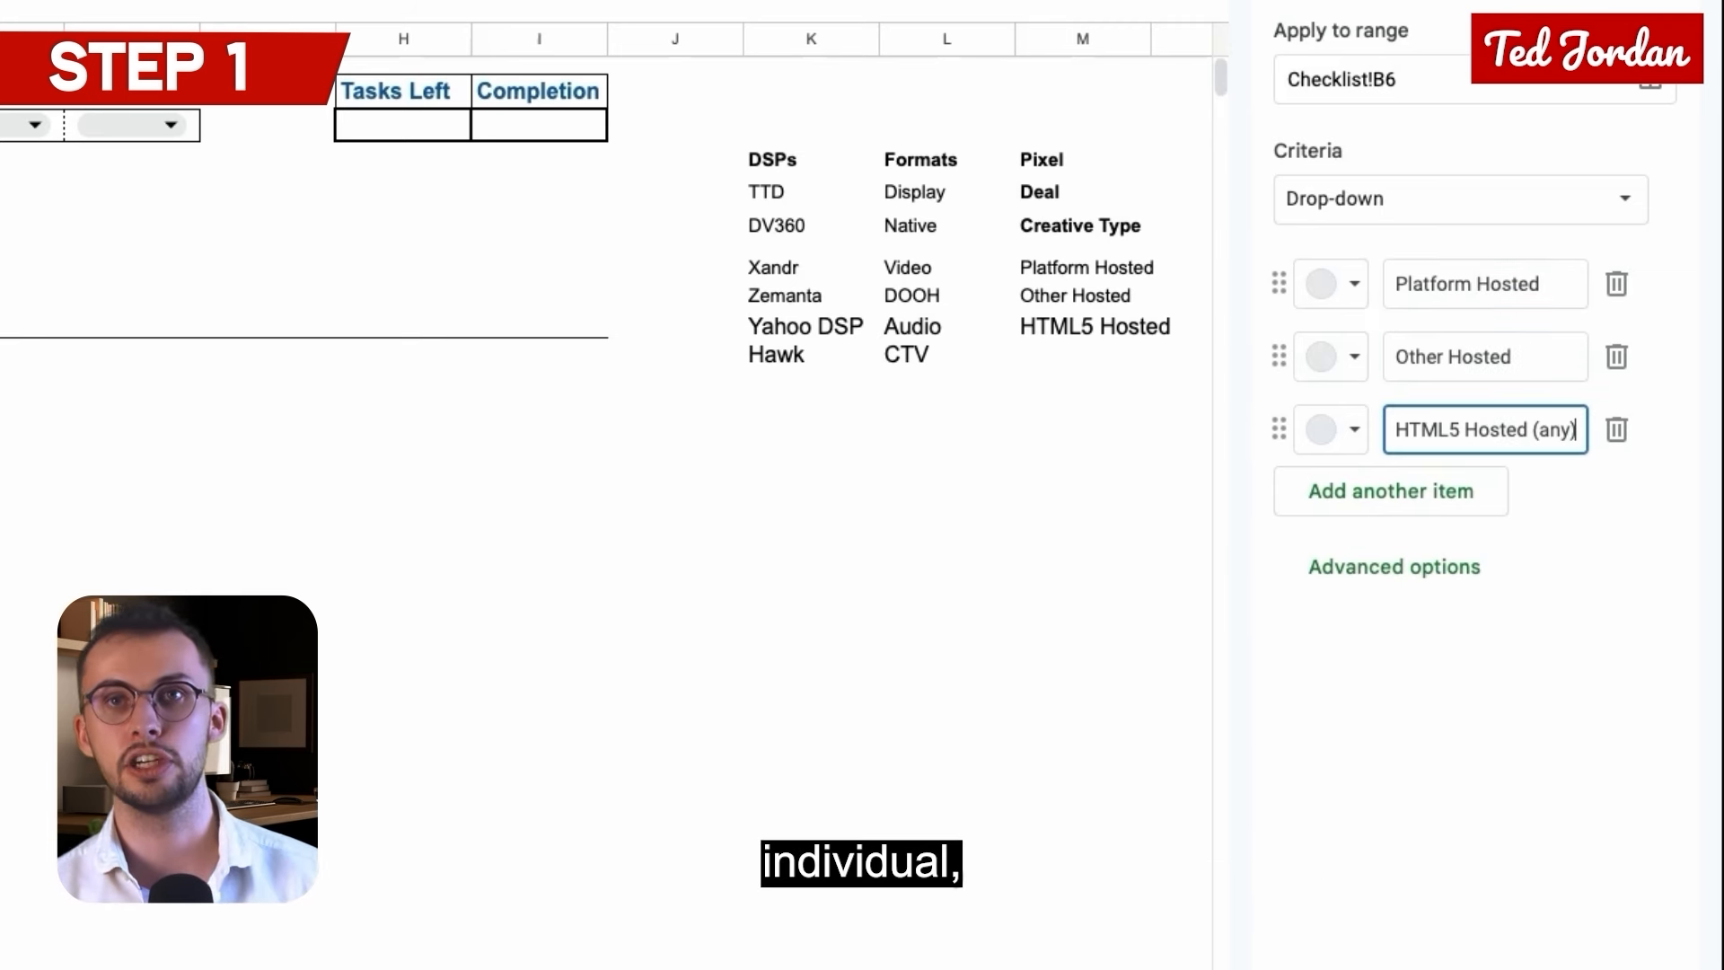
# Colour HTML5 Hosted (any) dark purple, give Other Hosted and Platform Hosted their own colours, and save the B6 rule.
pyautogui.click(1330, 430)
pyautogui.click(1663, 577)
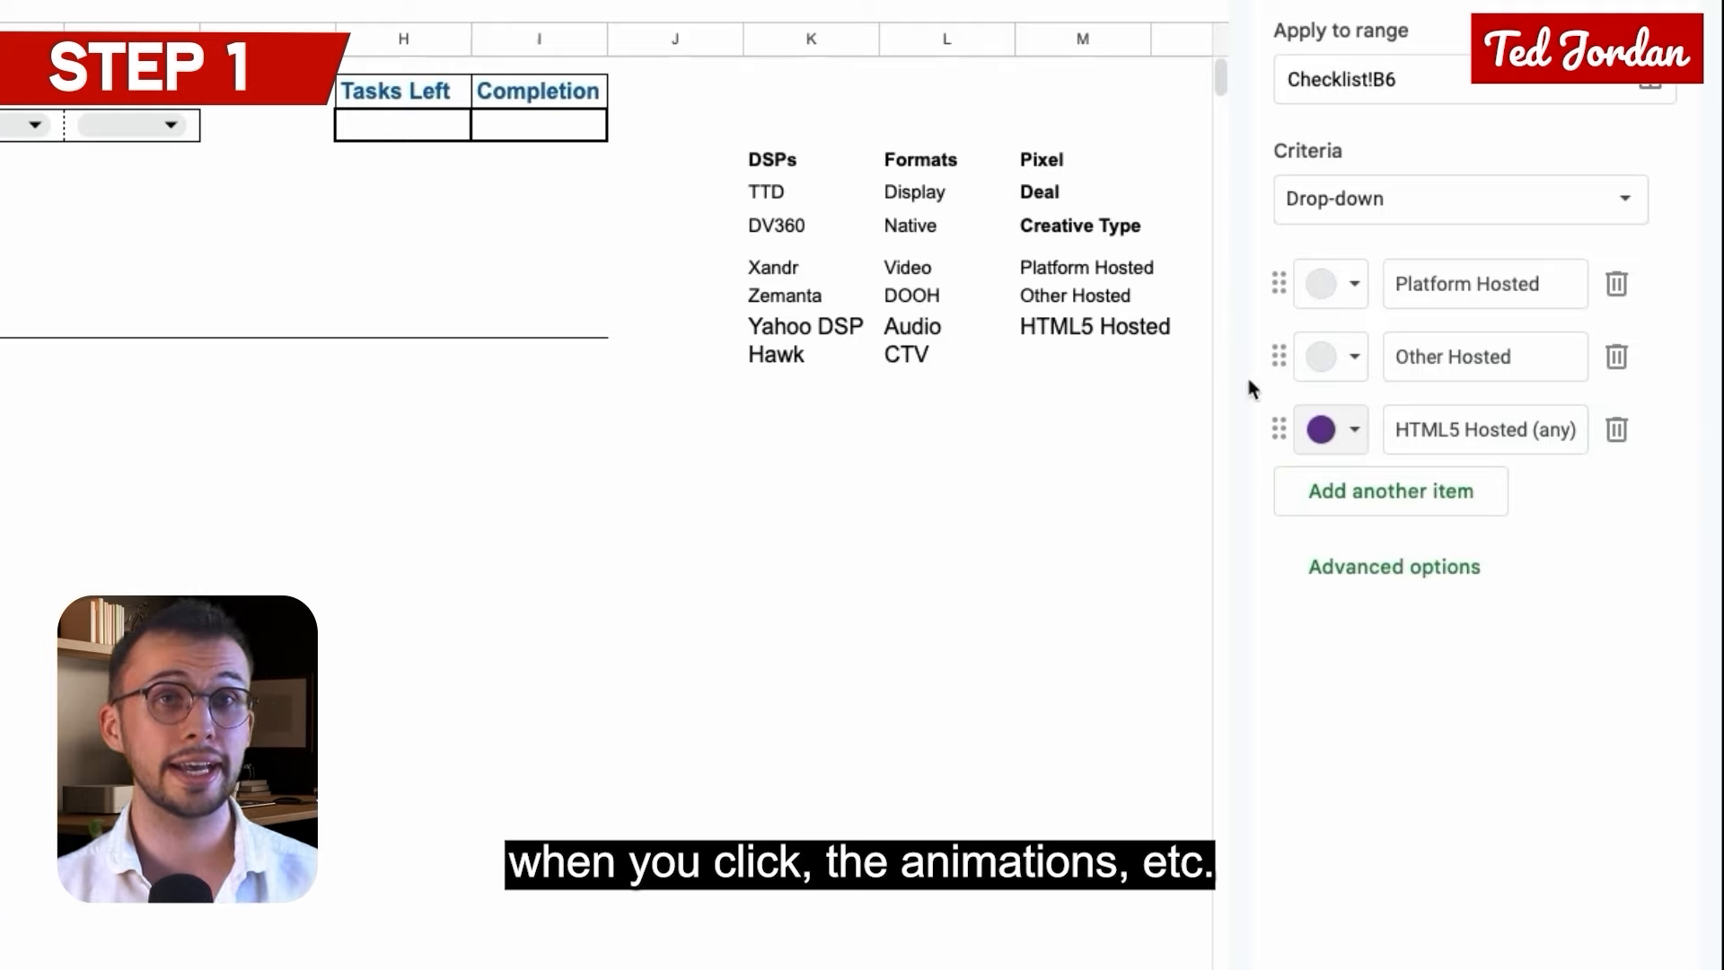
pyautogui.click(1330, 356)
pyautogui.click(1616, 507)
pyautogui.click(1330, 284)
pyautogui.click(1571, 434)
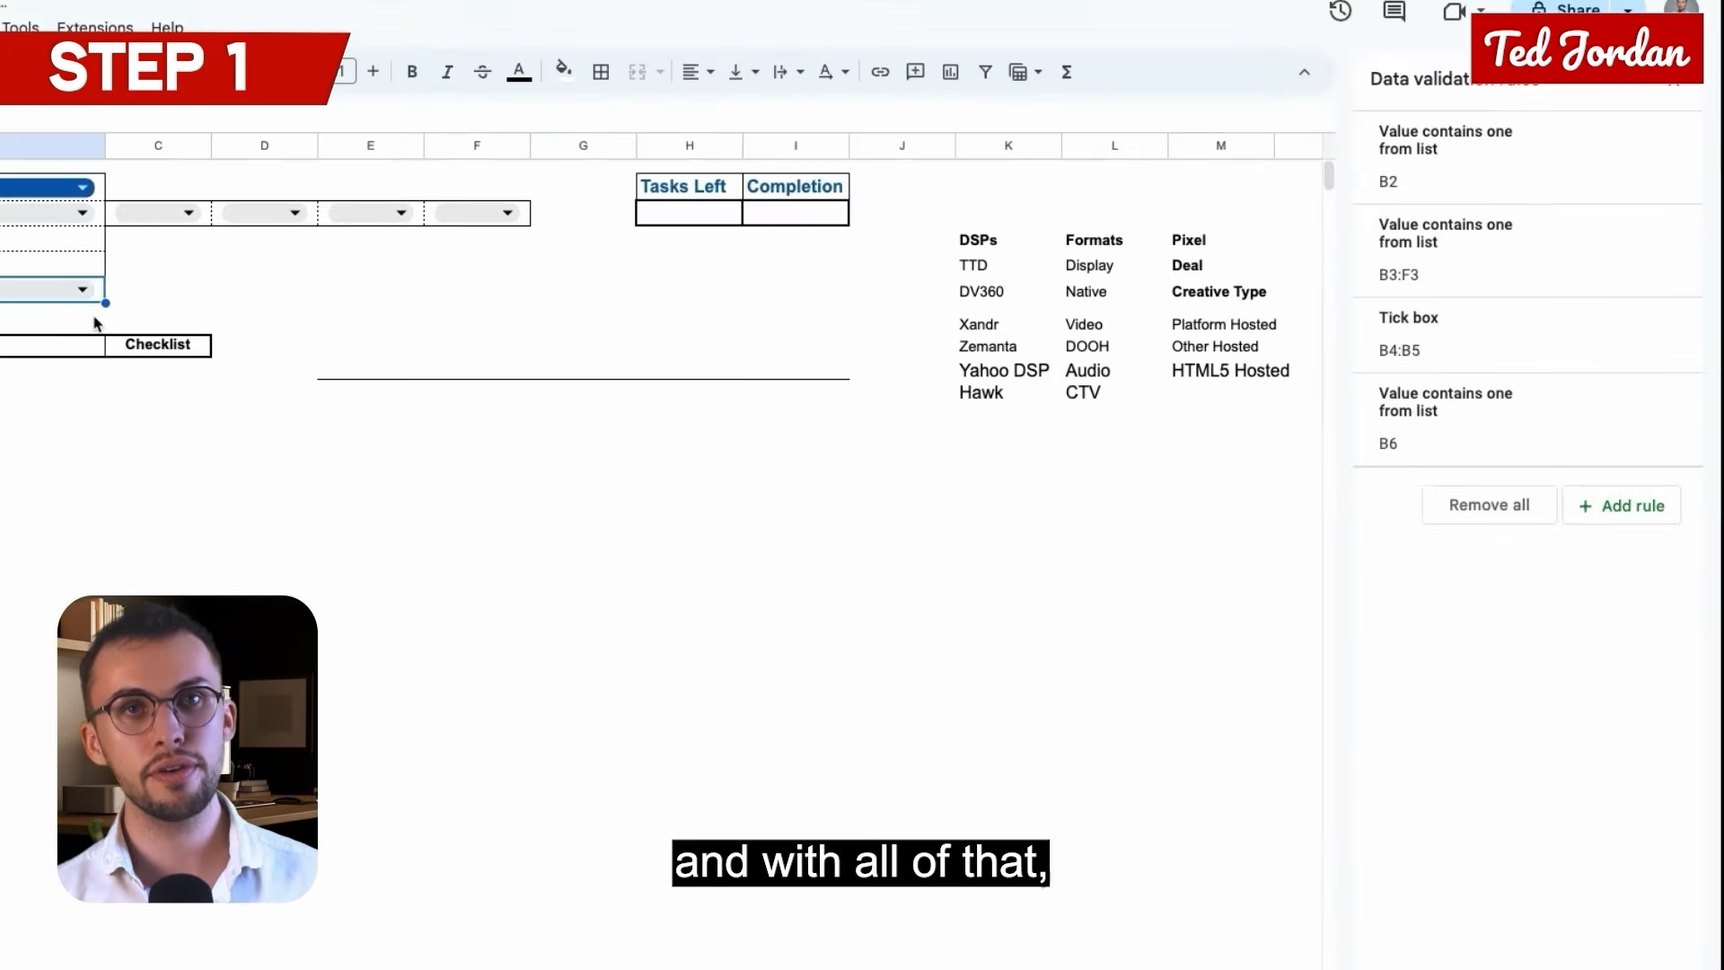
# Fill in the sample inputs with Display as the first format, Pixel Required? ticked and HTML5 Hosted (any) as the Creative Type.
pyautogui.click(377, 270)
pyautogui.click(202, 293)
pyautogui.click(282, 291)
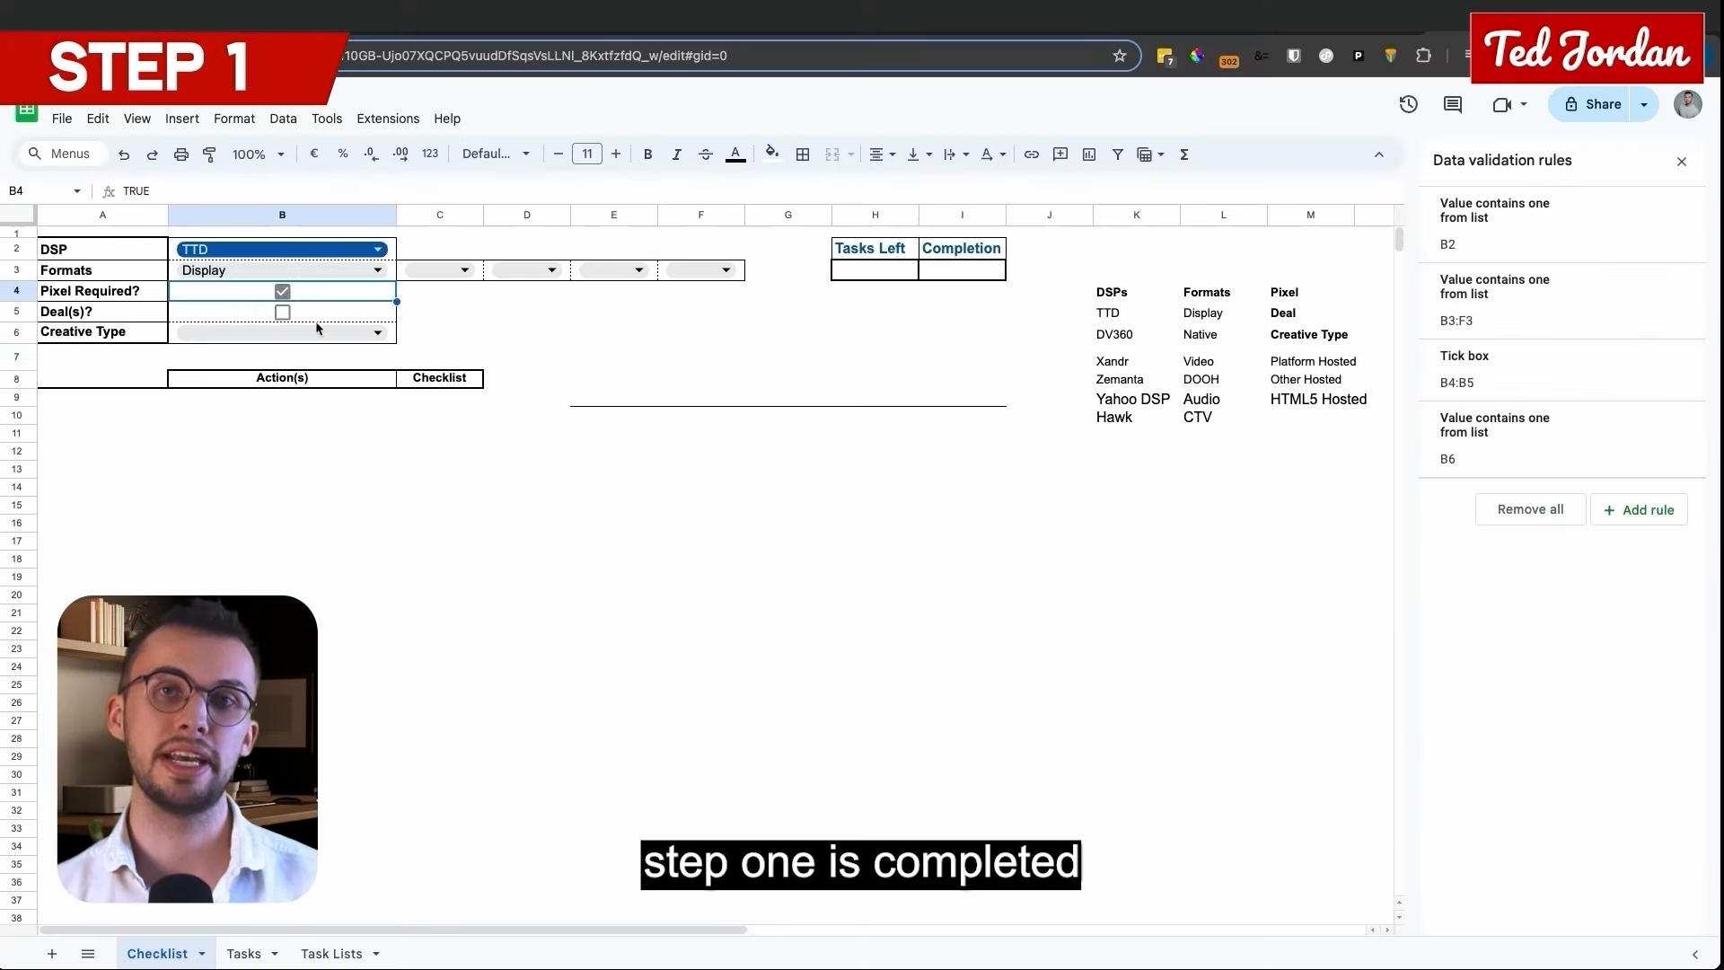
pyautogui.click(316, 329)
pyautogui.click(235, 416)
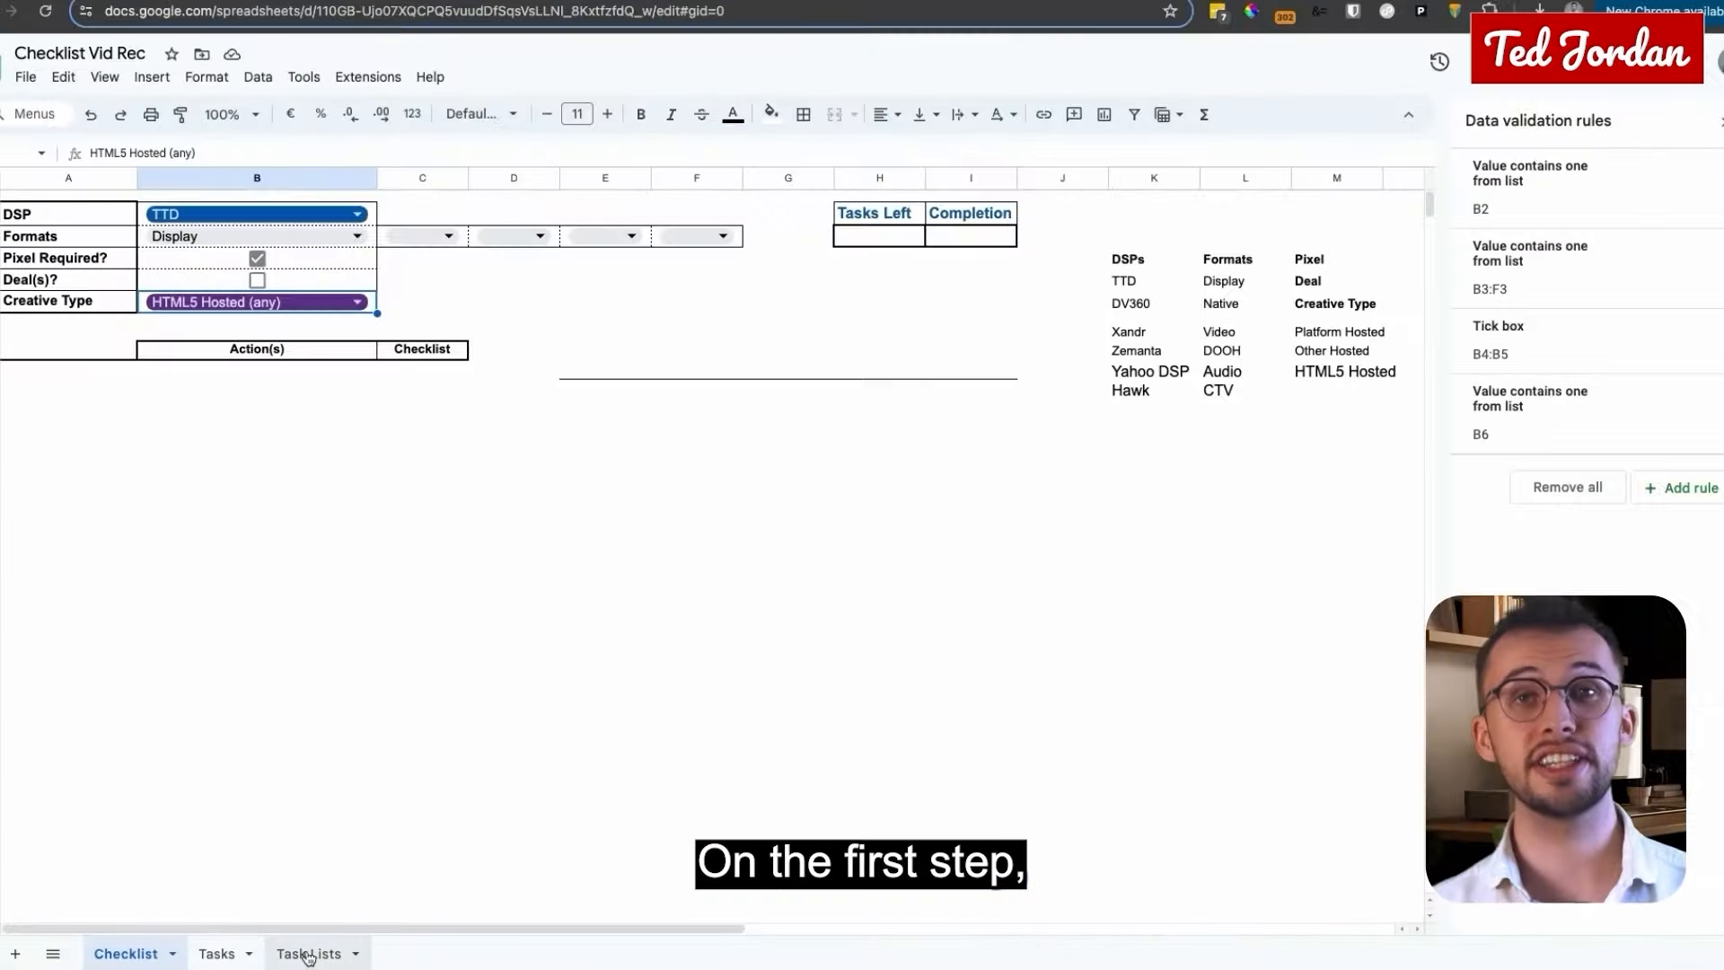
# Open the Task Lists sheet and review the default tasks whose Required? value is fixed as TRUE.
pyautogui.click(308, 957)
pyautogui.click(69, 219)
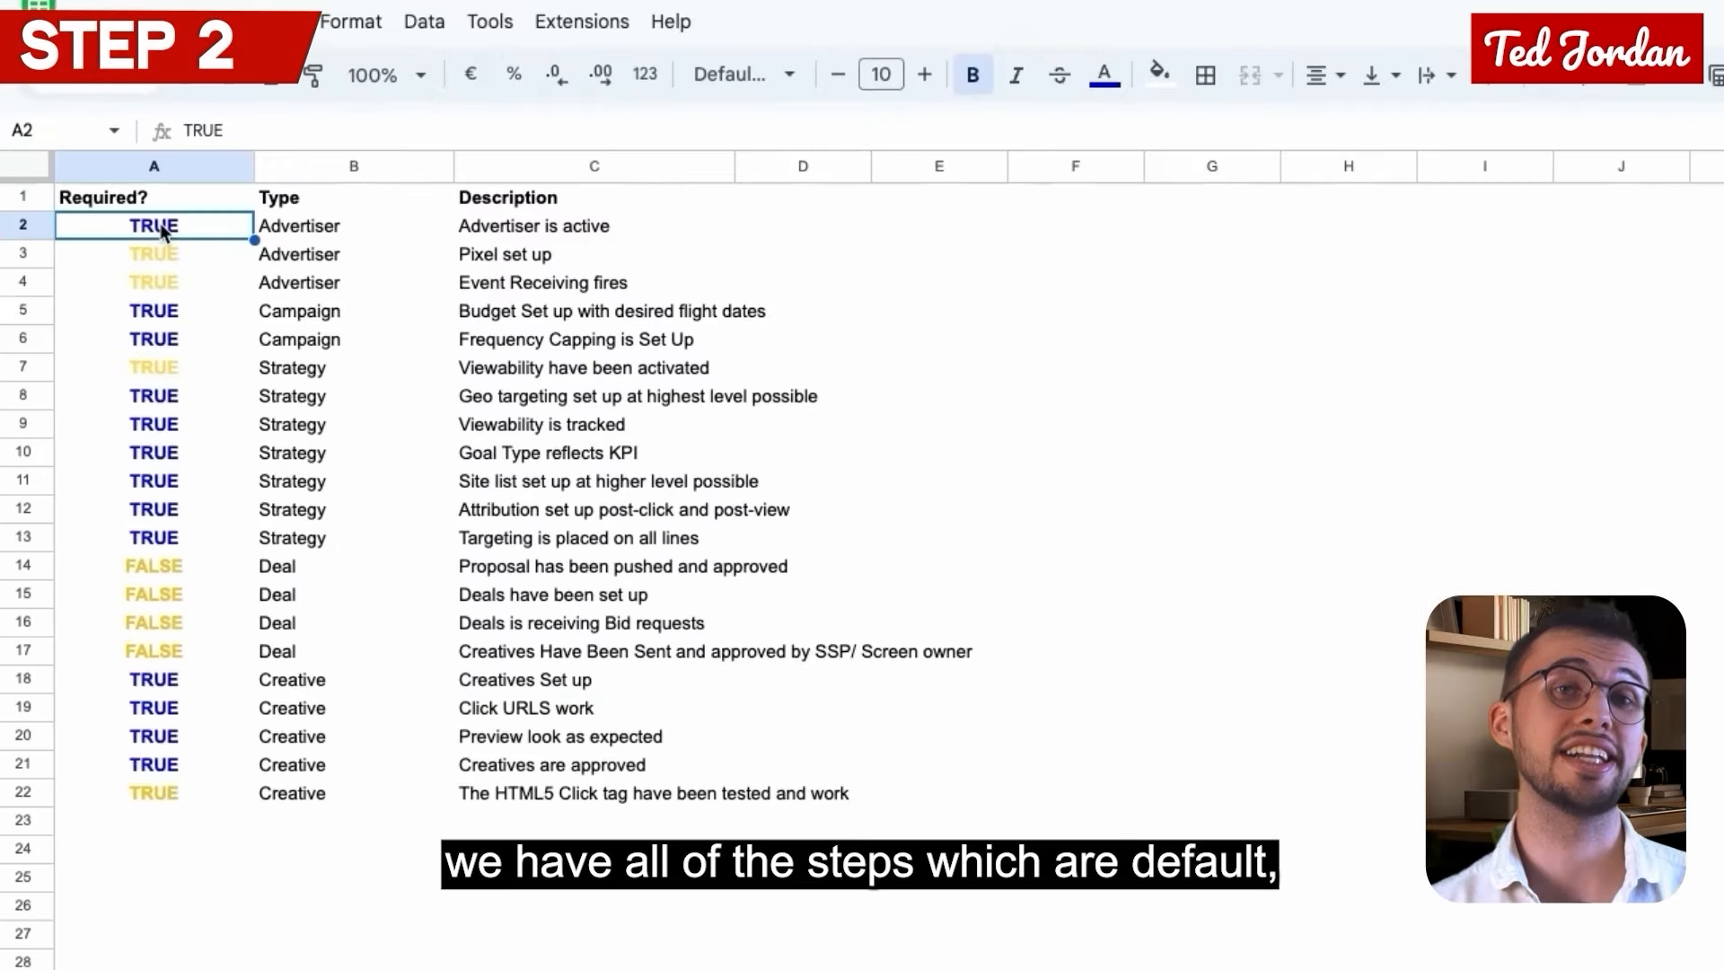
pyautogui.click(182, 311)
pyautogui.click(175, 341)
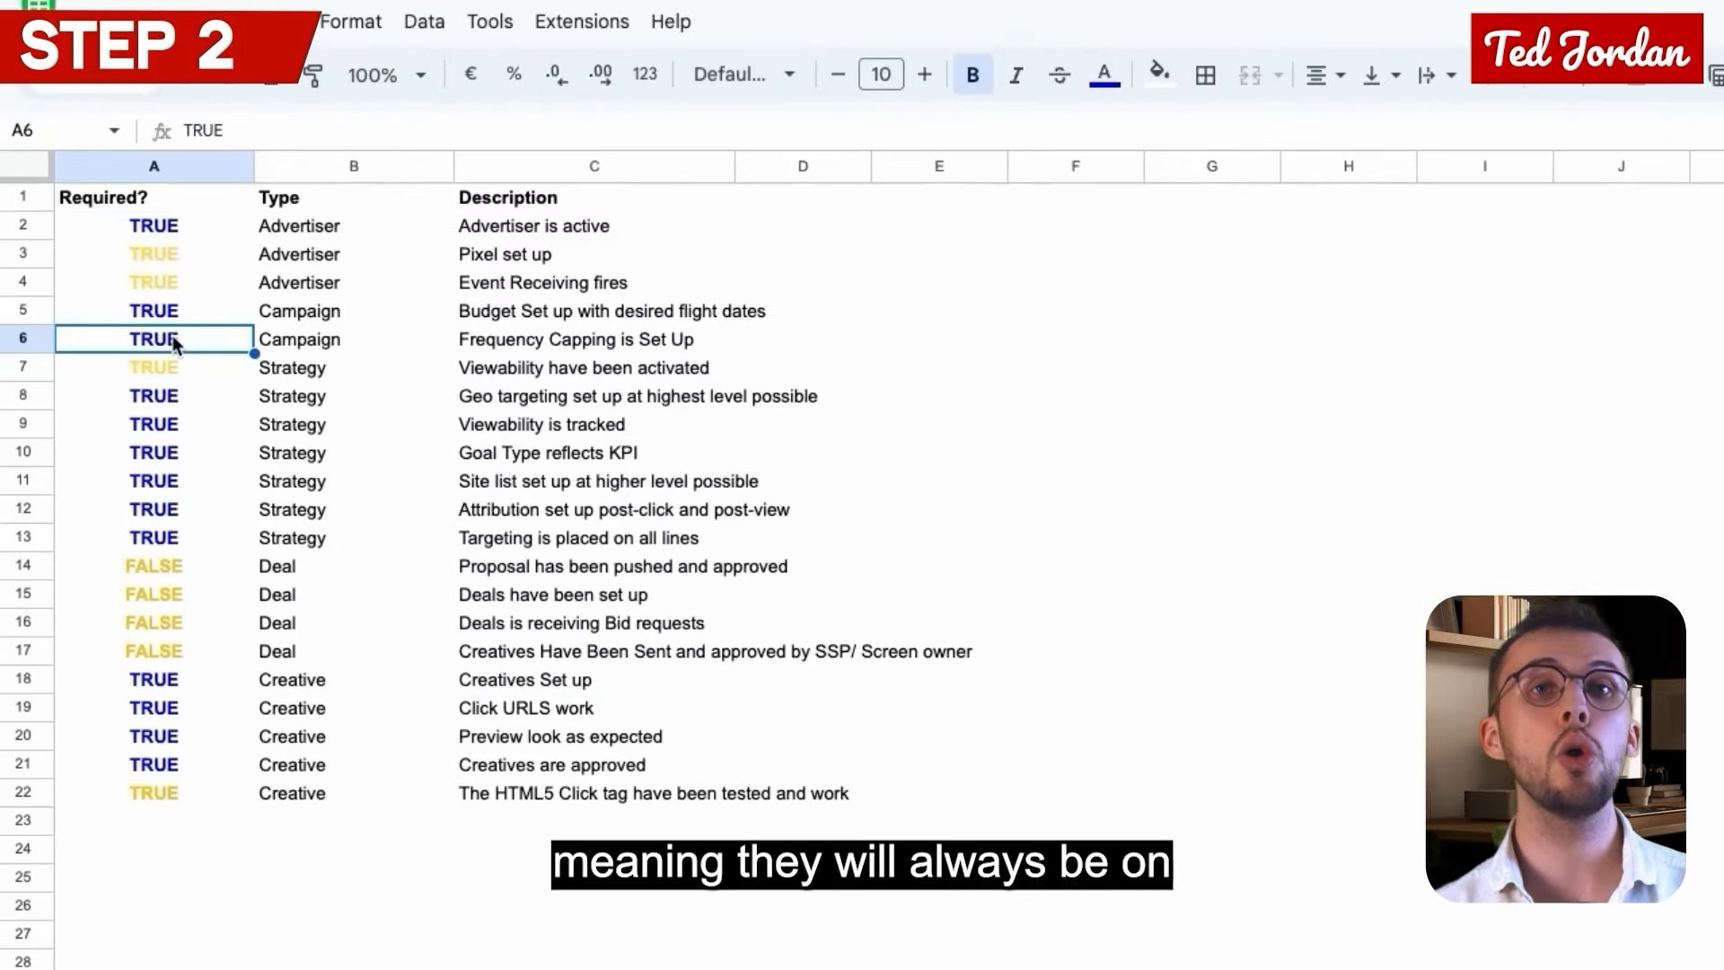
pyautogui.click(154, 436)
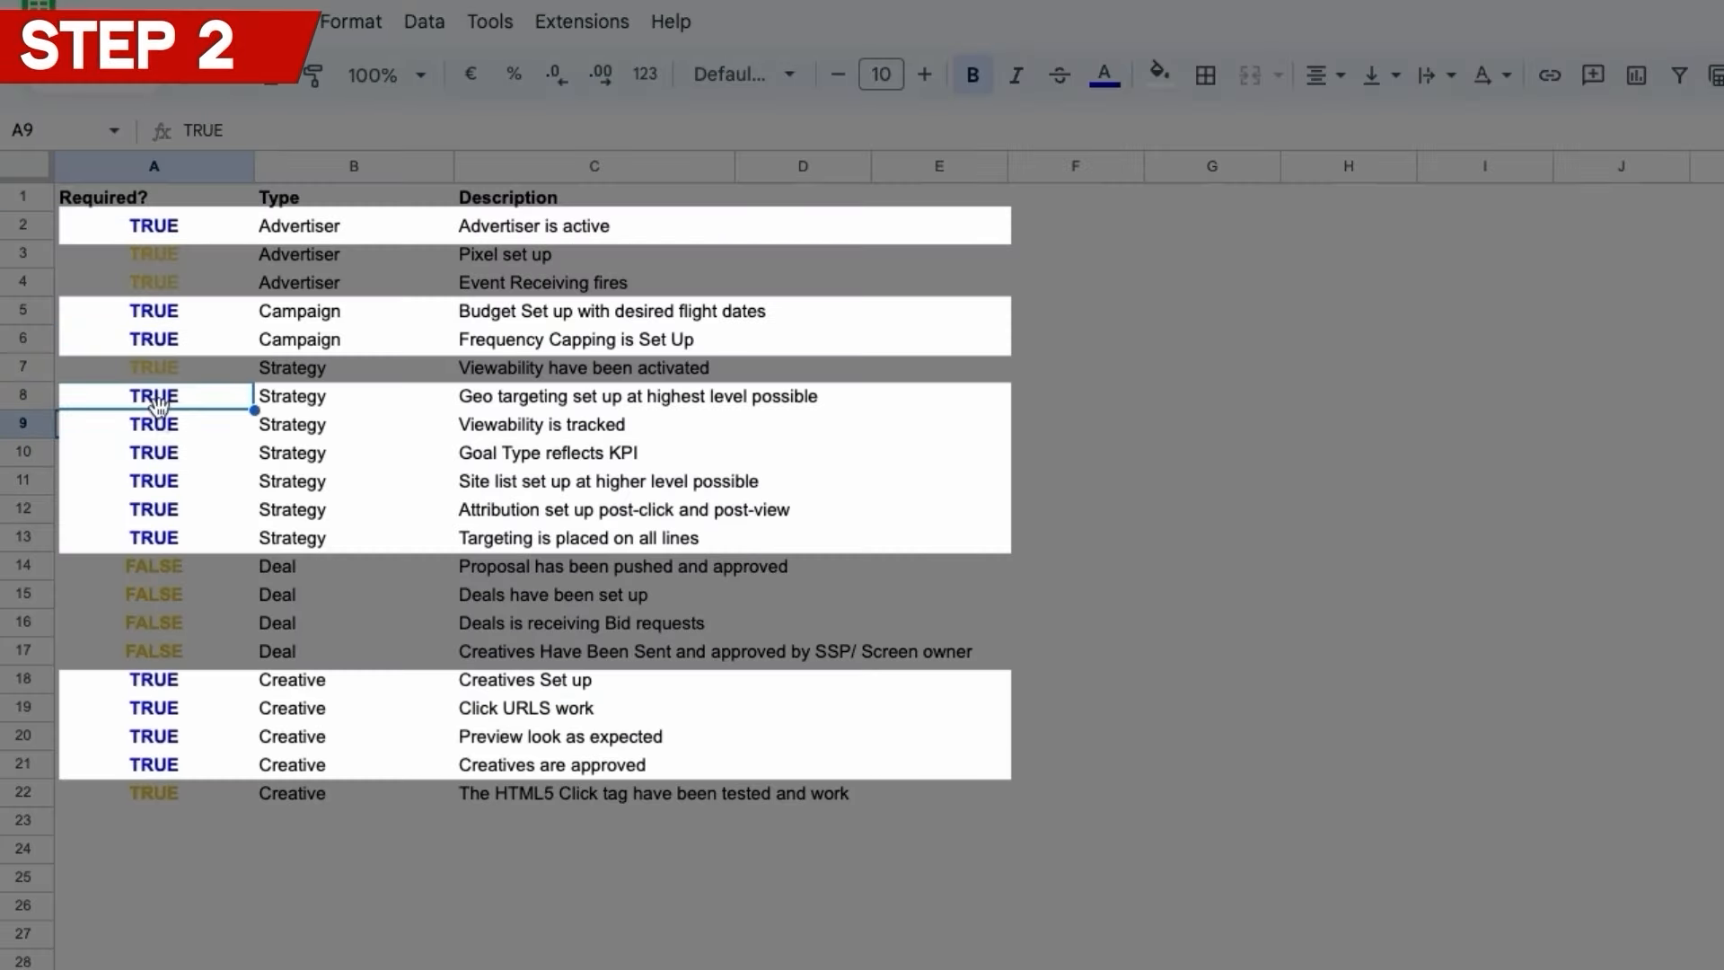
pyautogui.click(169, 481)
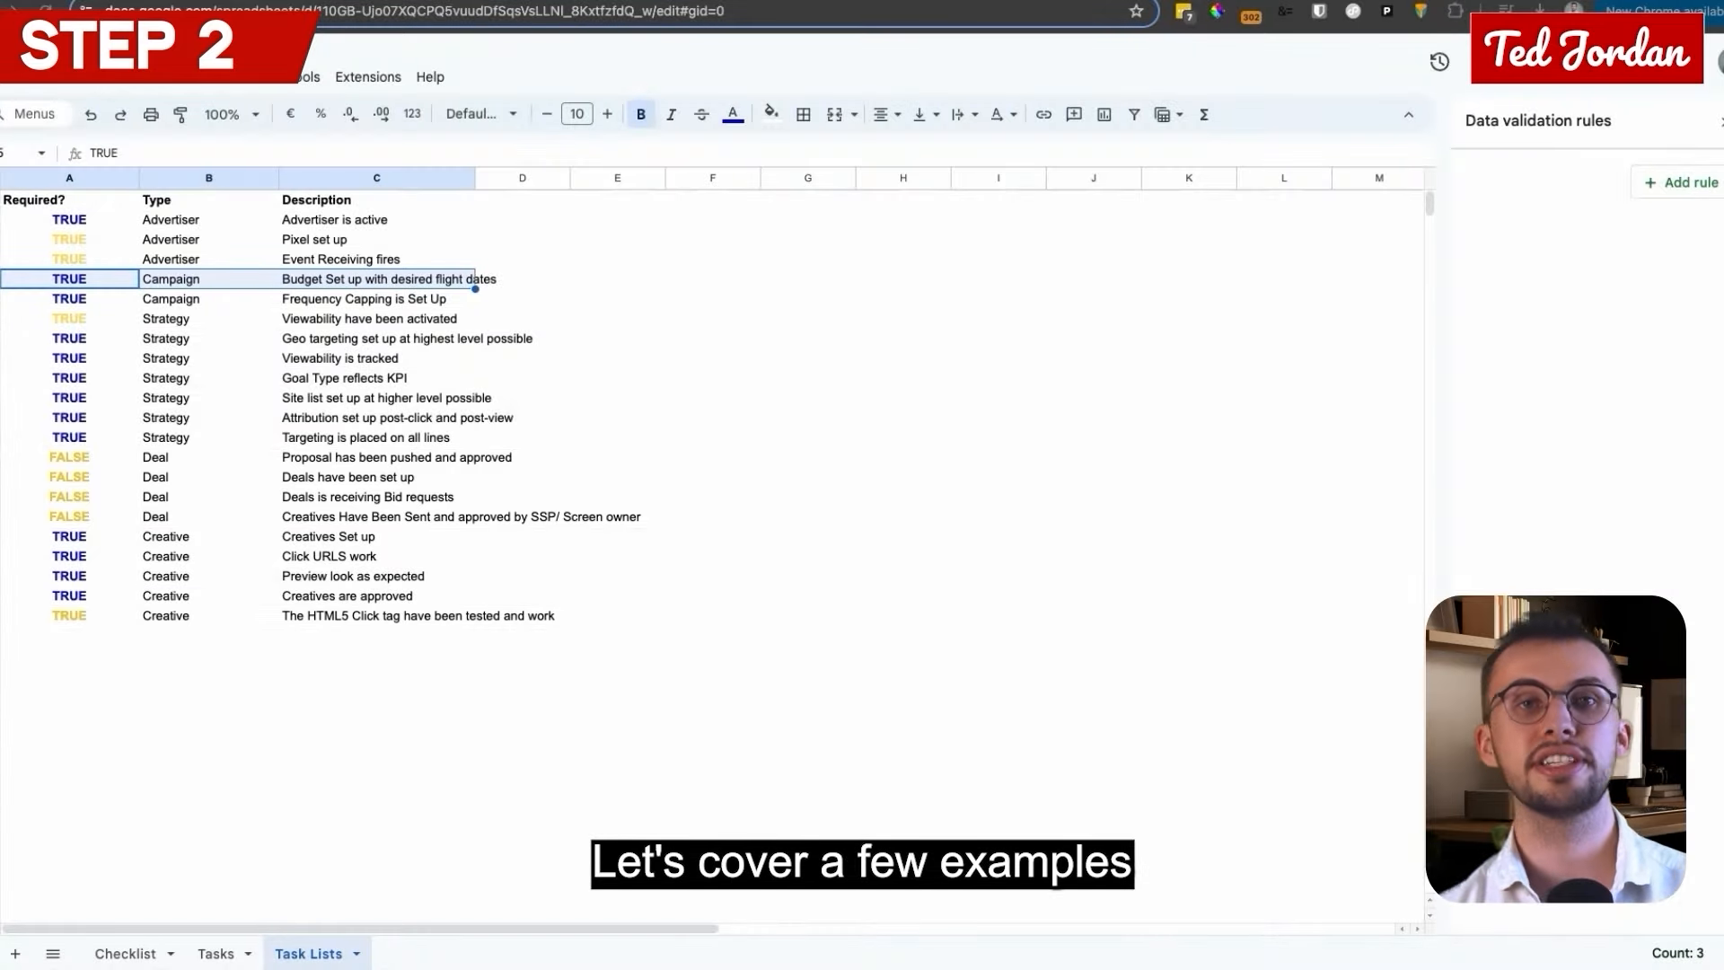
# Examine the IF formula for the Pixel set up task in A3 and the Checklist tick box B4 it refers to.
pyautogui.click(74, 242)
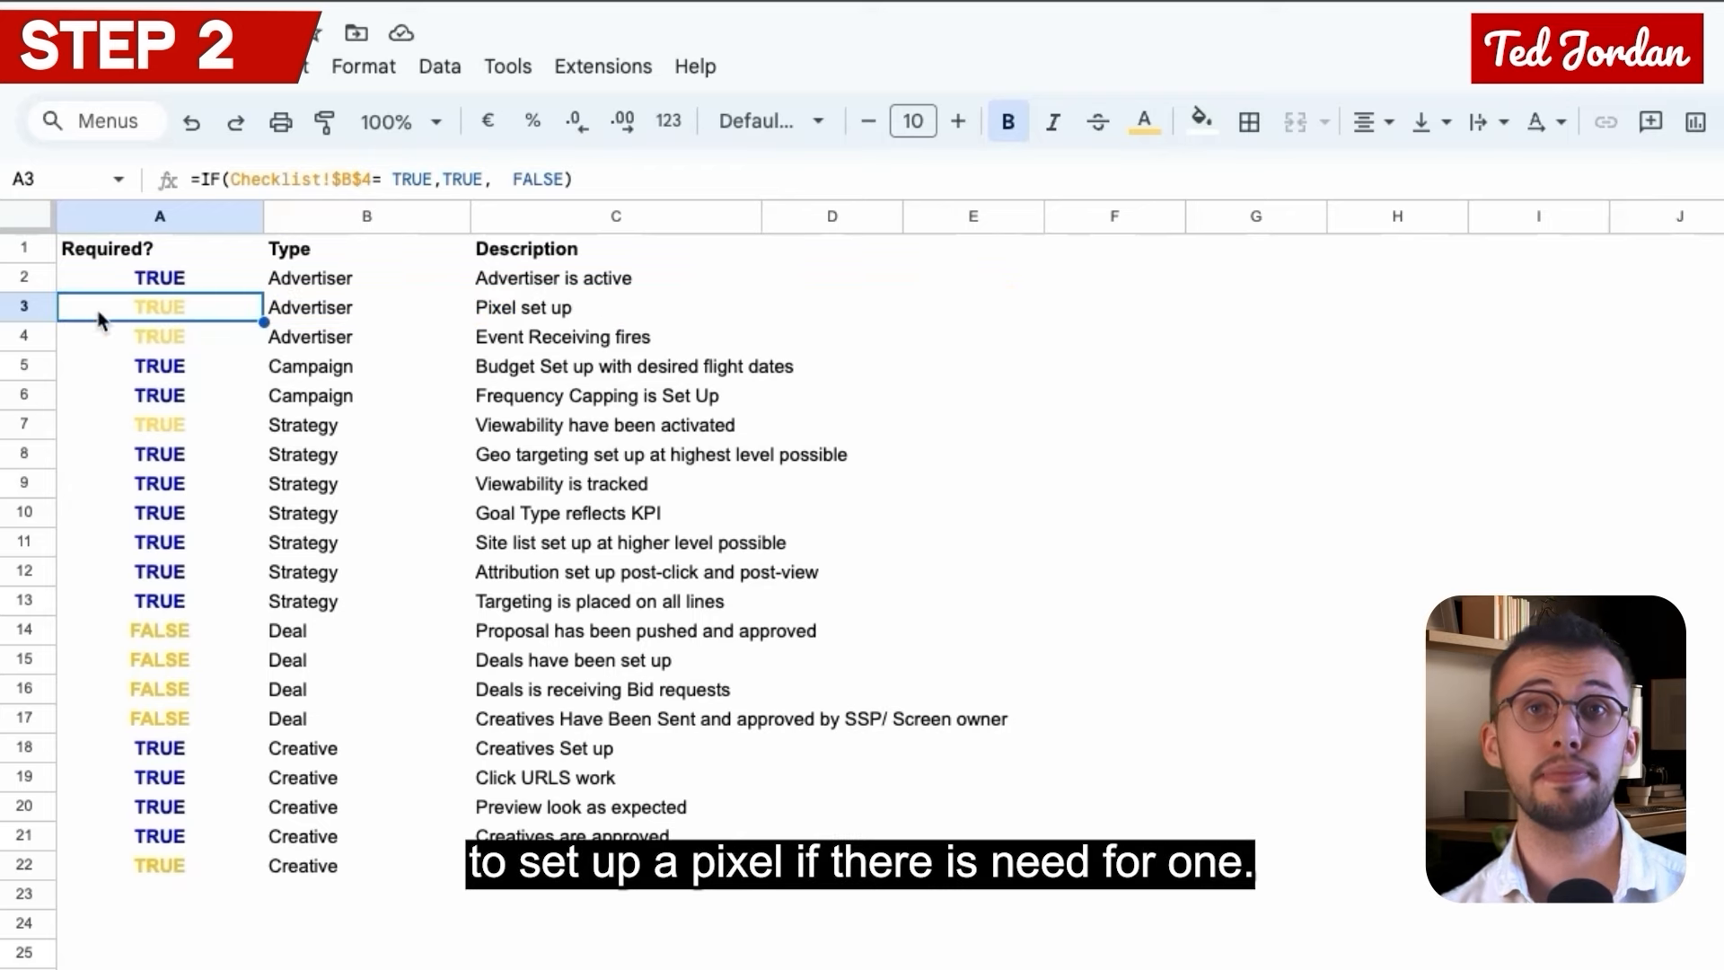
pyautogui.click(371, 179)
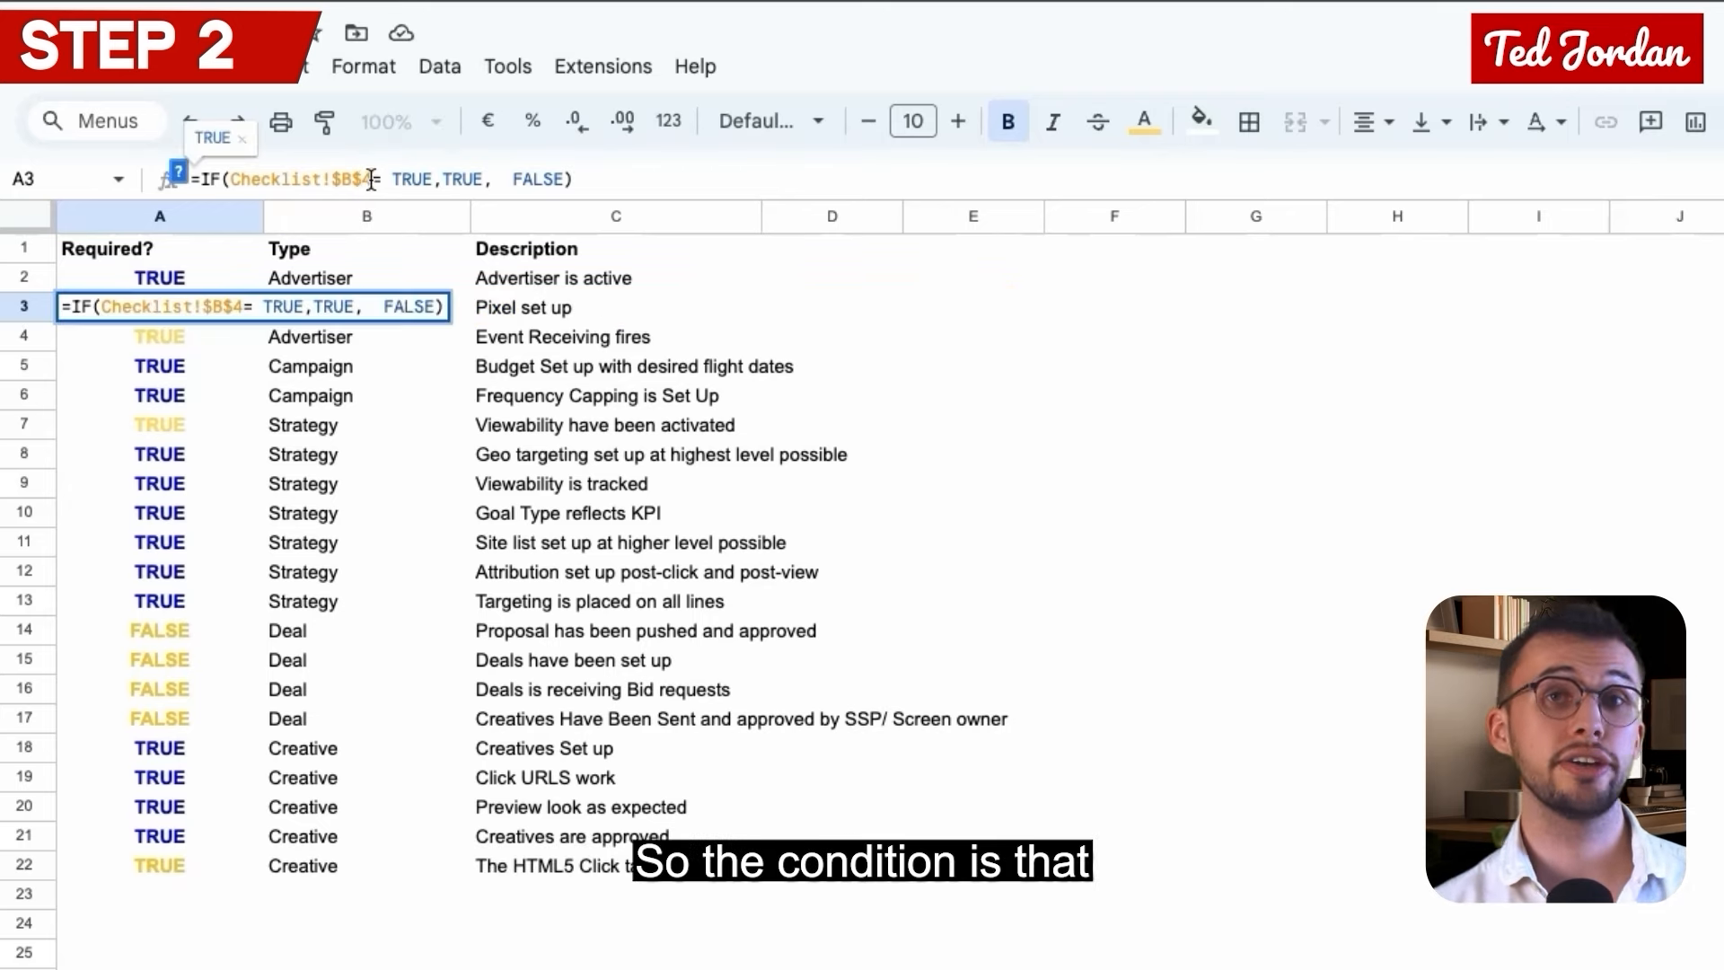
pyautogui.moveTo(370, 179); pyautogui.dragTo(231, 180)
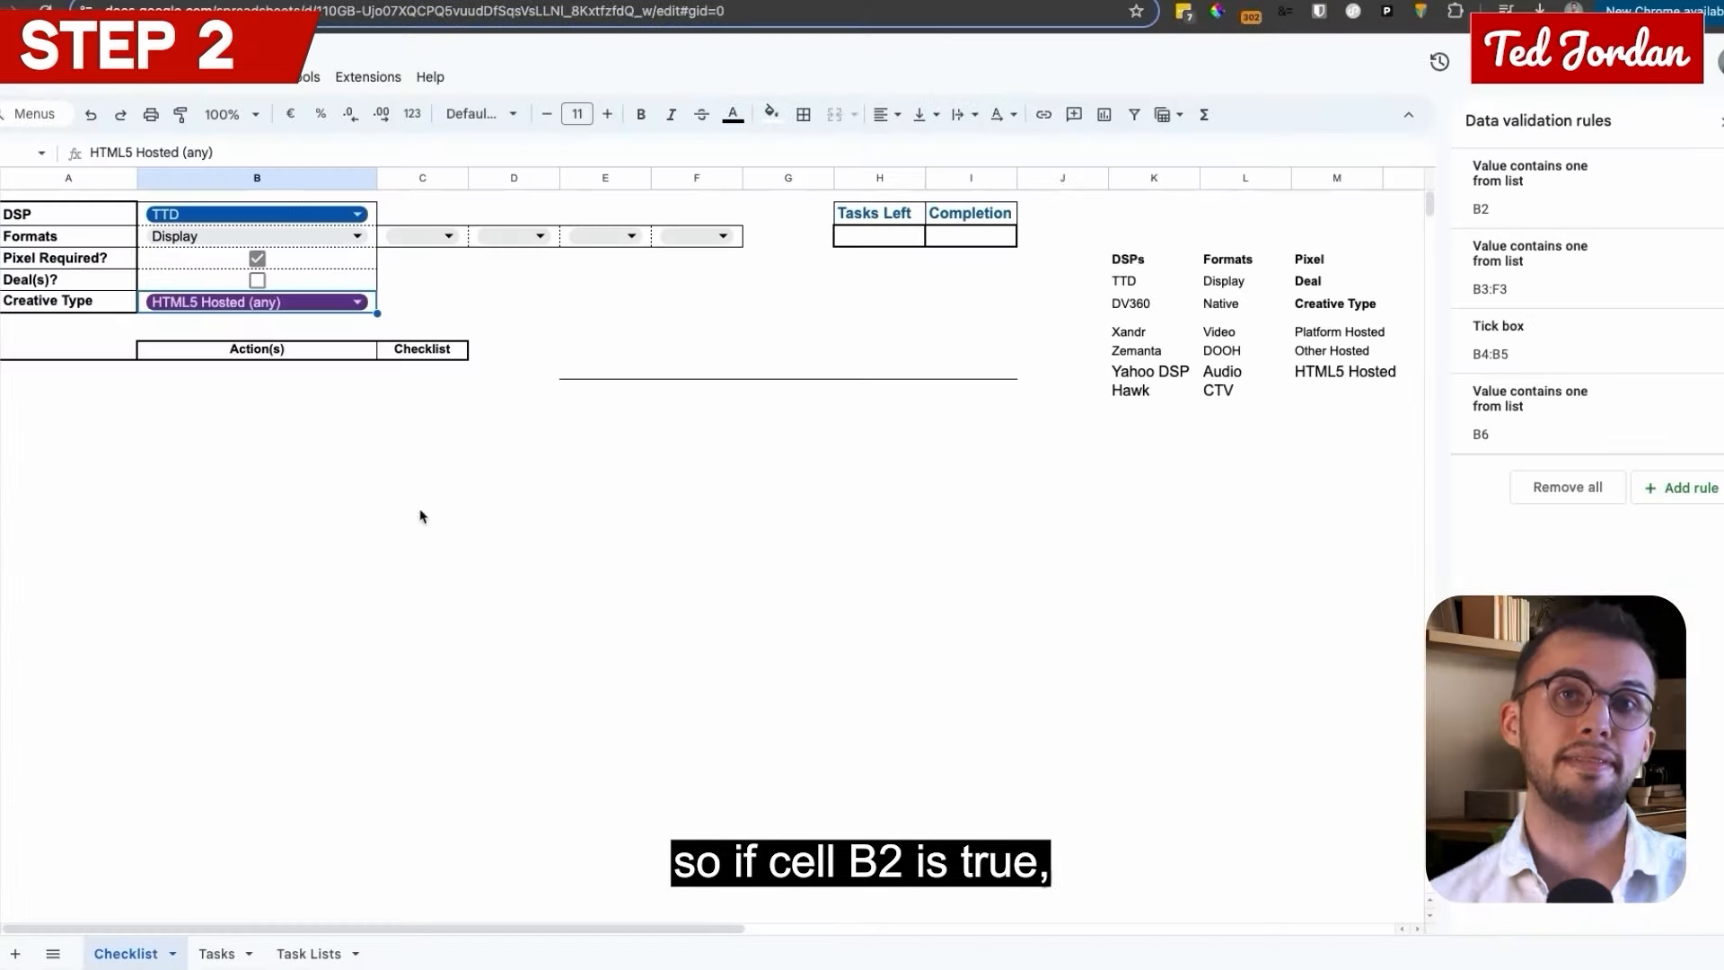
pyautogui.click(369, 346)
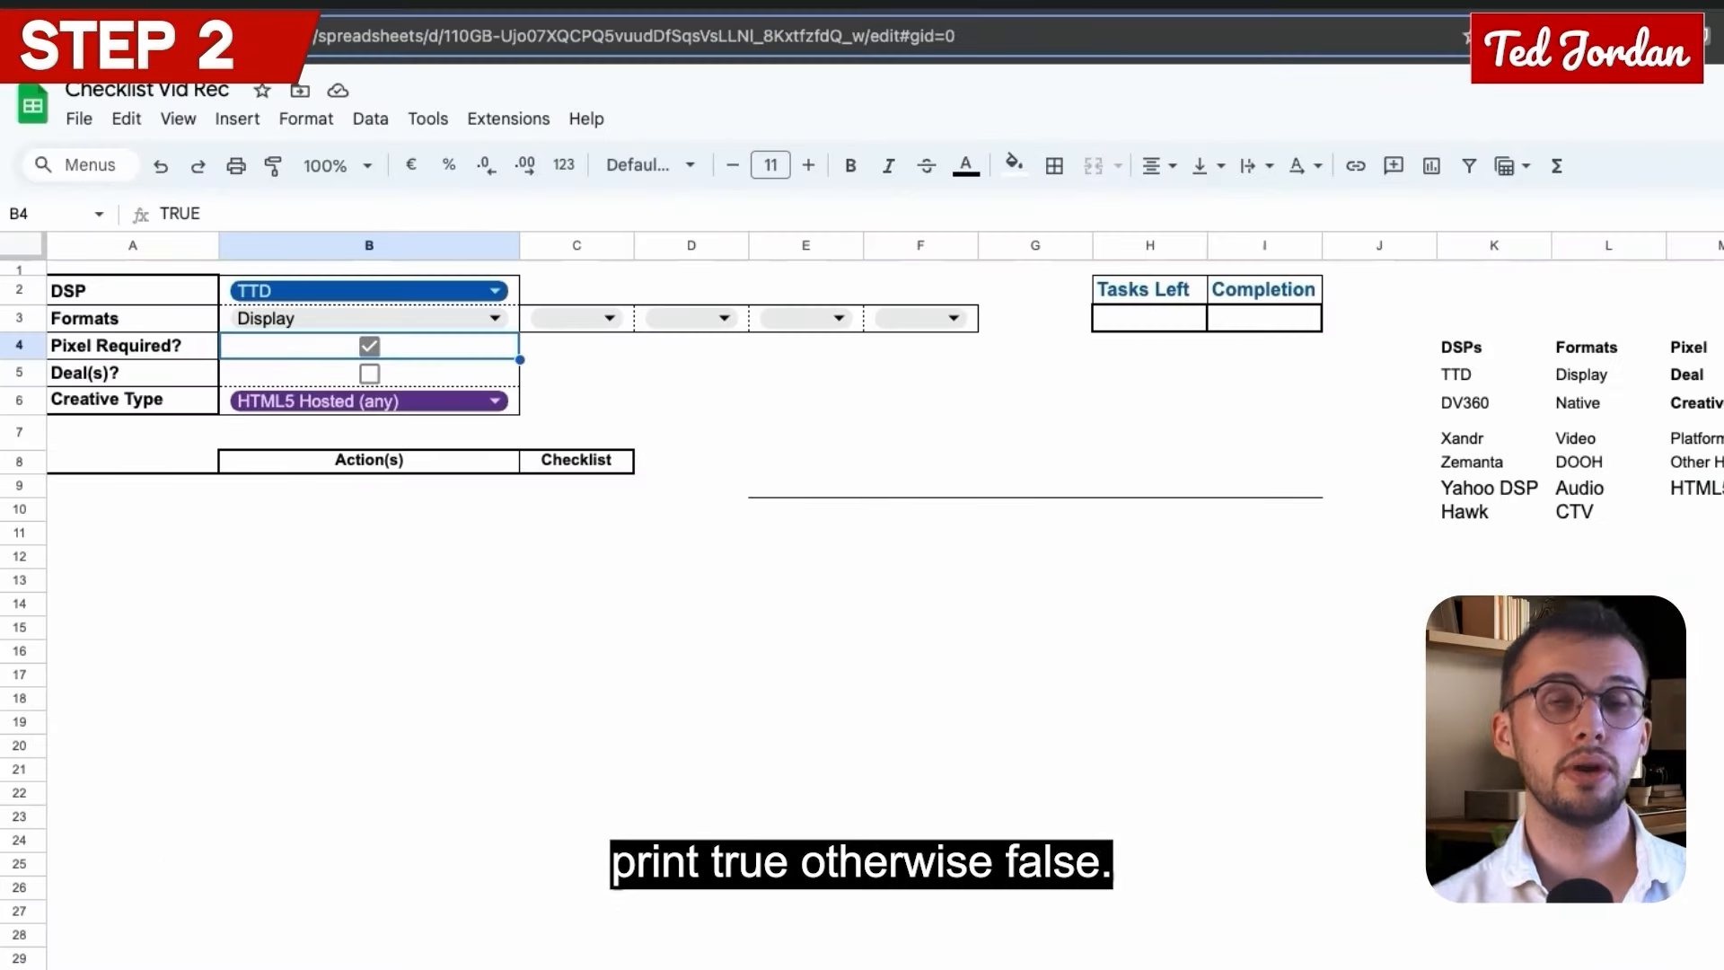
pyautogui.click(369, 346)
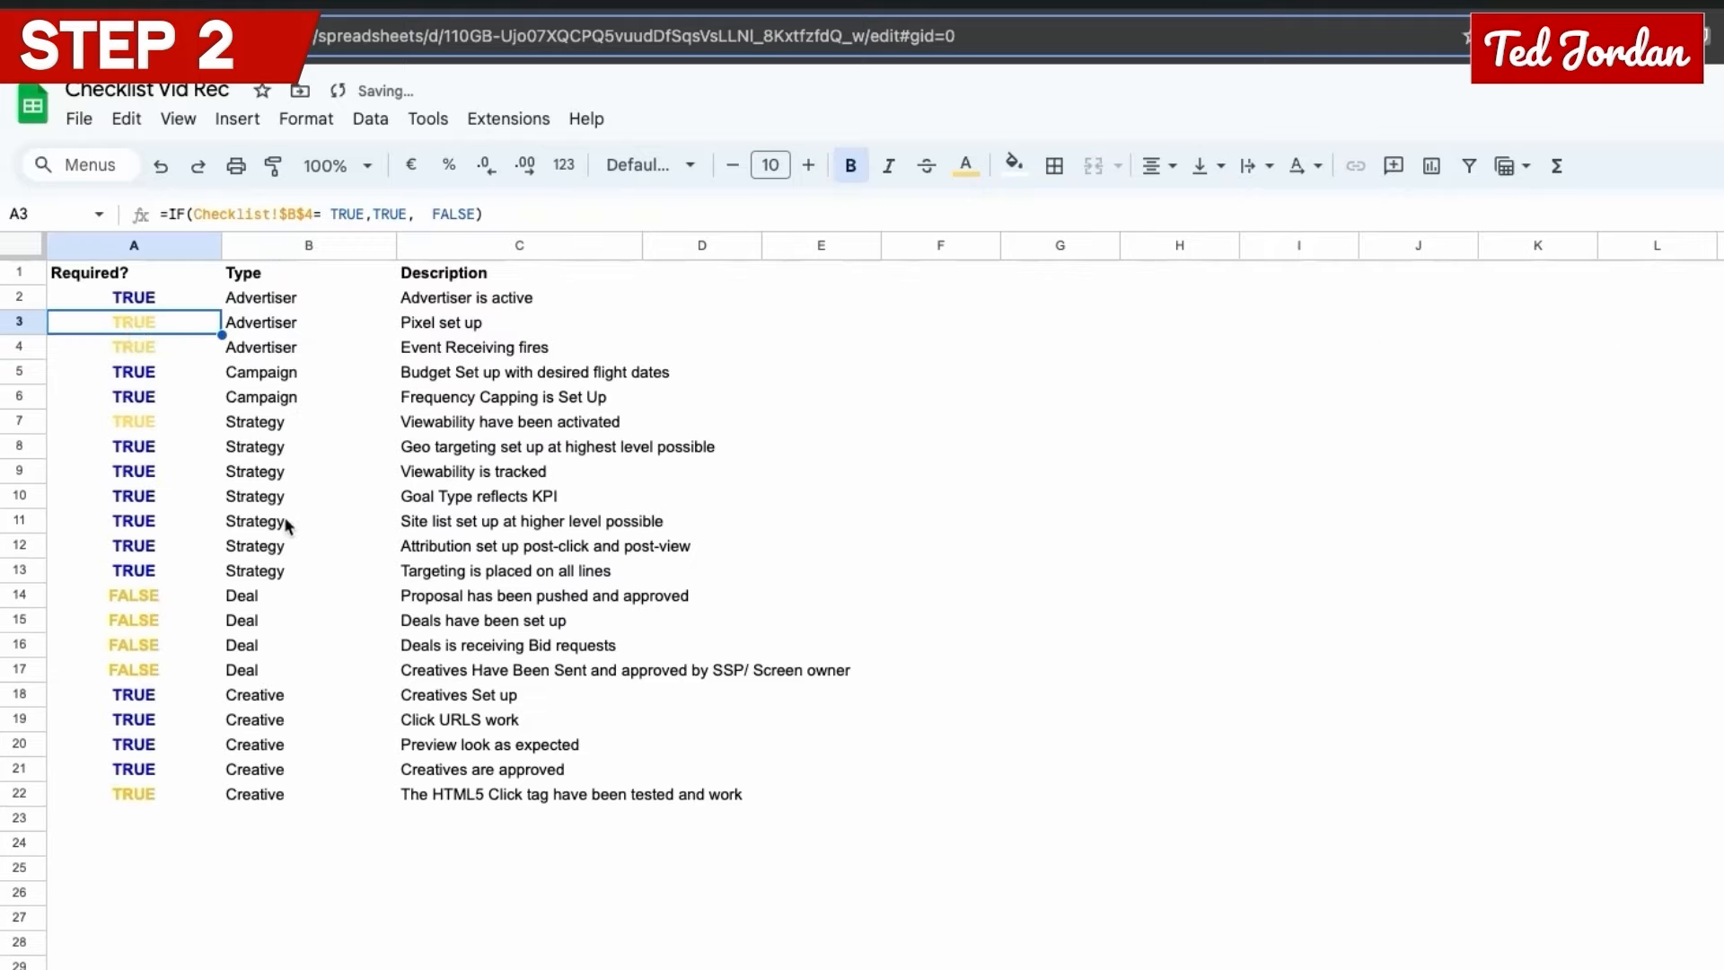
pyautogui.click(138, 348)
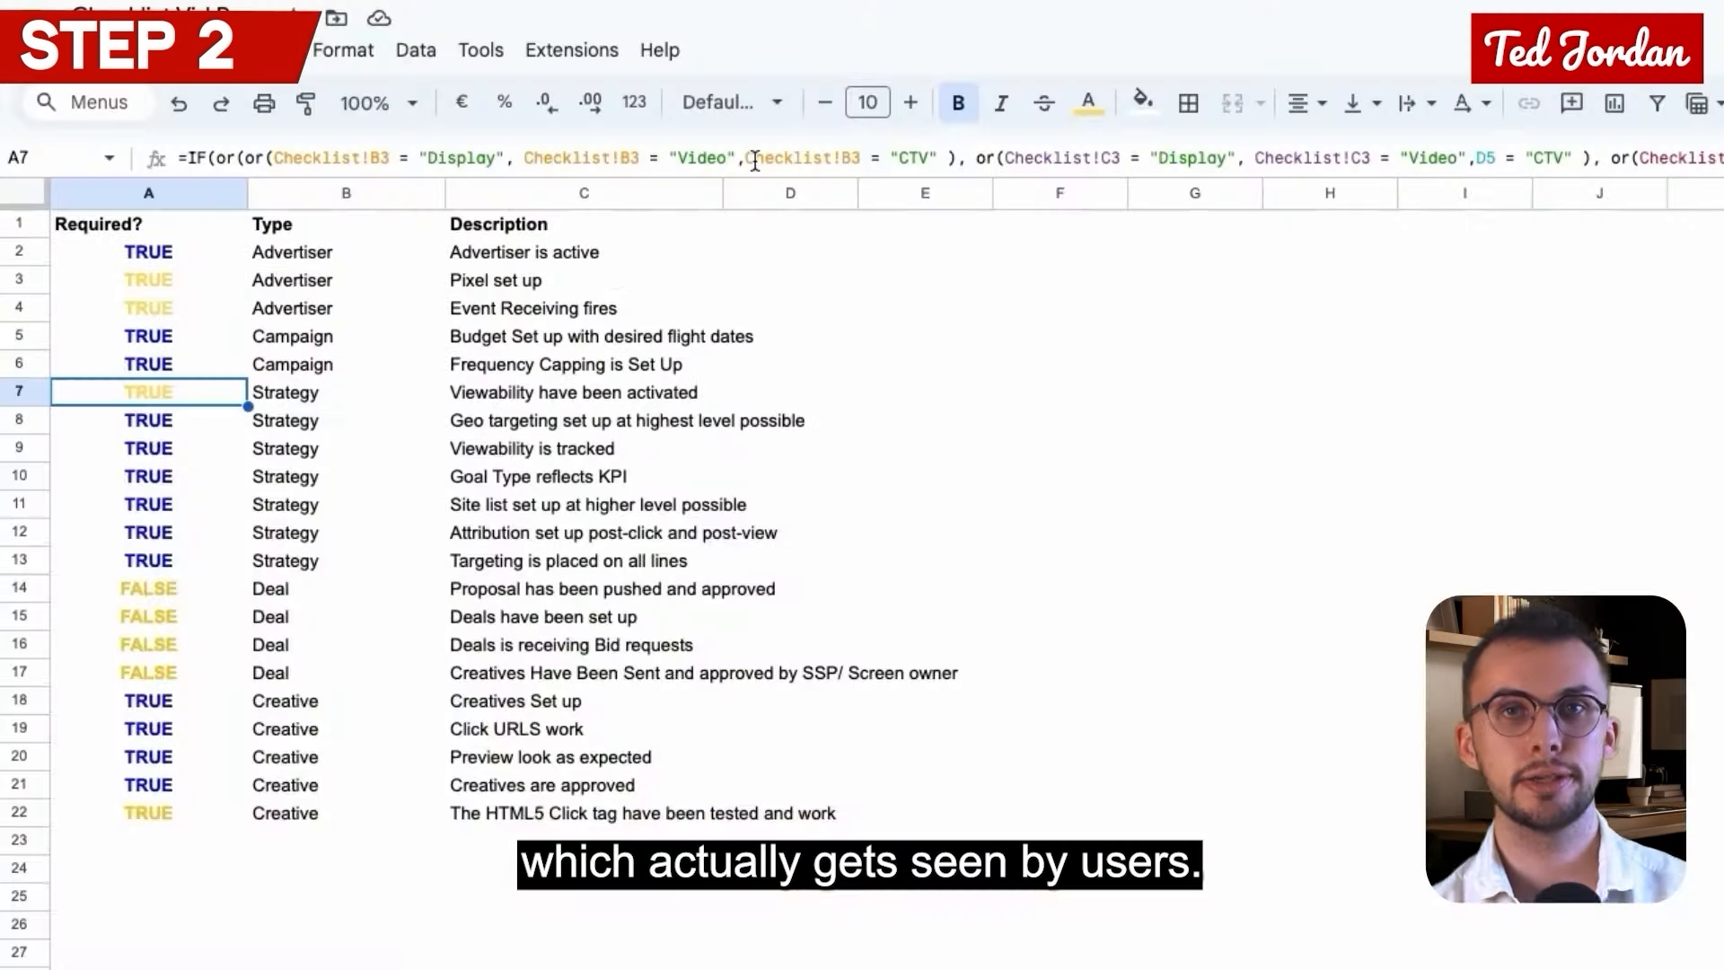
# Examine the nested OR conditions and true/false outputs in the A7 formula for the viewability activation task.
pyautogui.click(1112, 159)
pyautogui.doubleClick(1113, 159)
pyautogui.moveTo(1089, 177); pyautogui.dragTo(1086, 272)
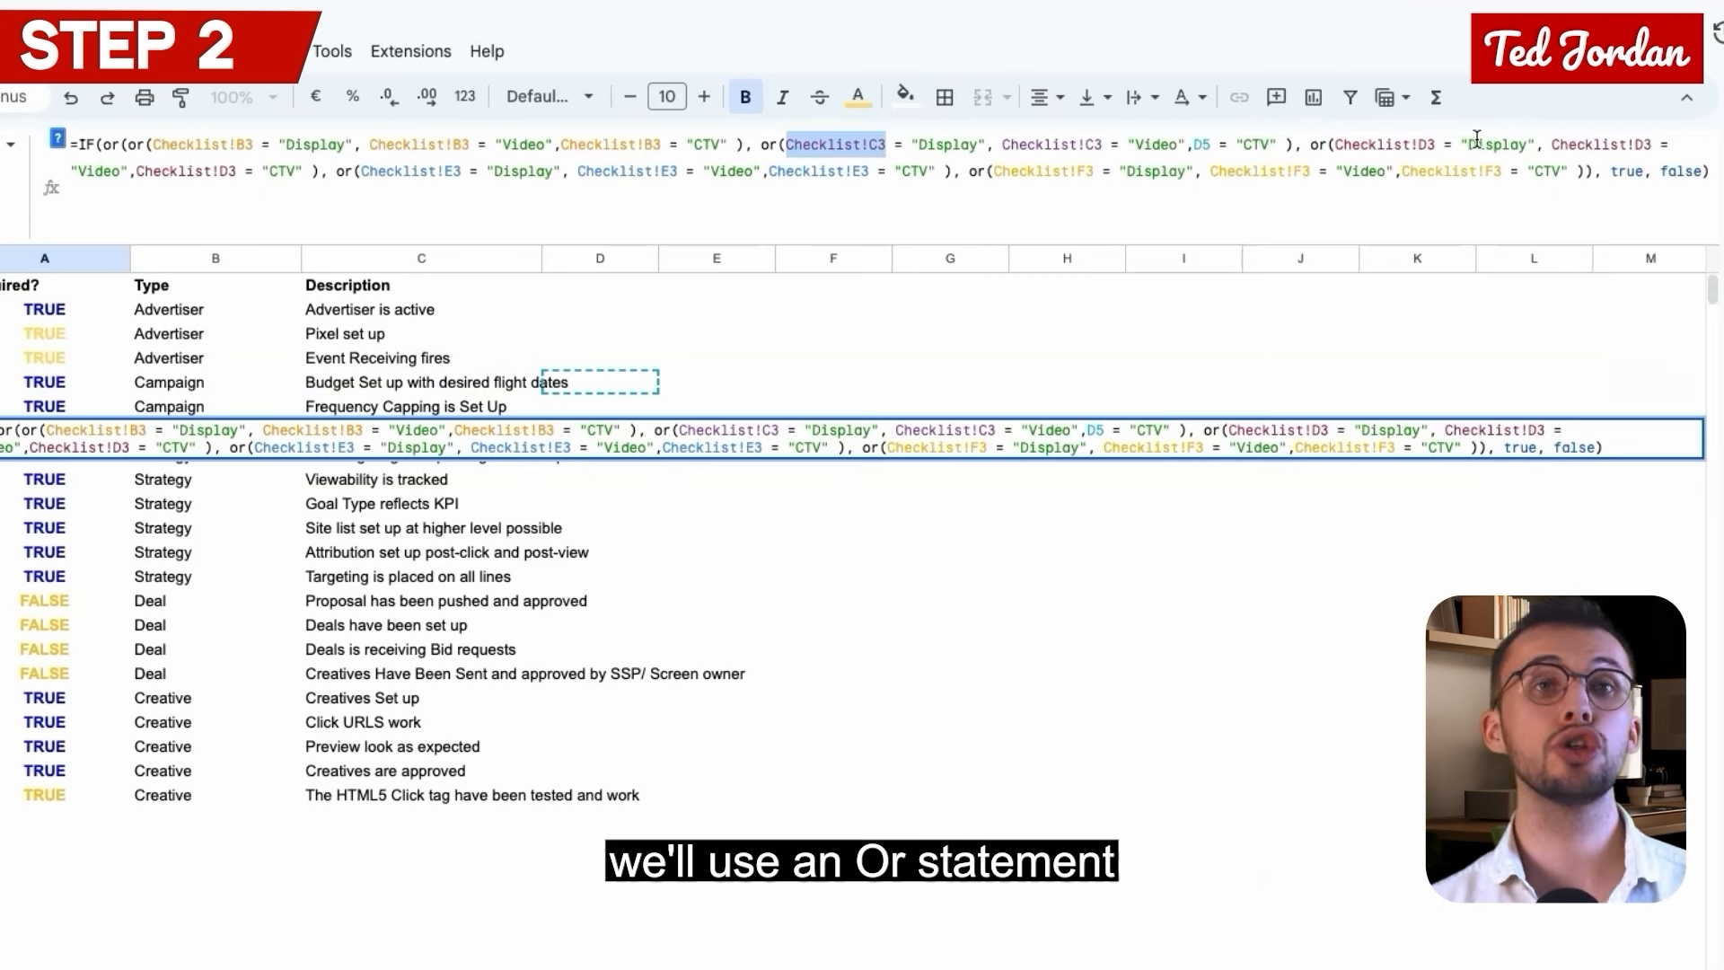
pyautogui.moveTo(995, 171); pyautogui.dragTo(1083, 171)
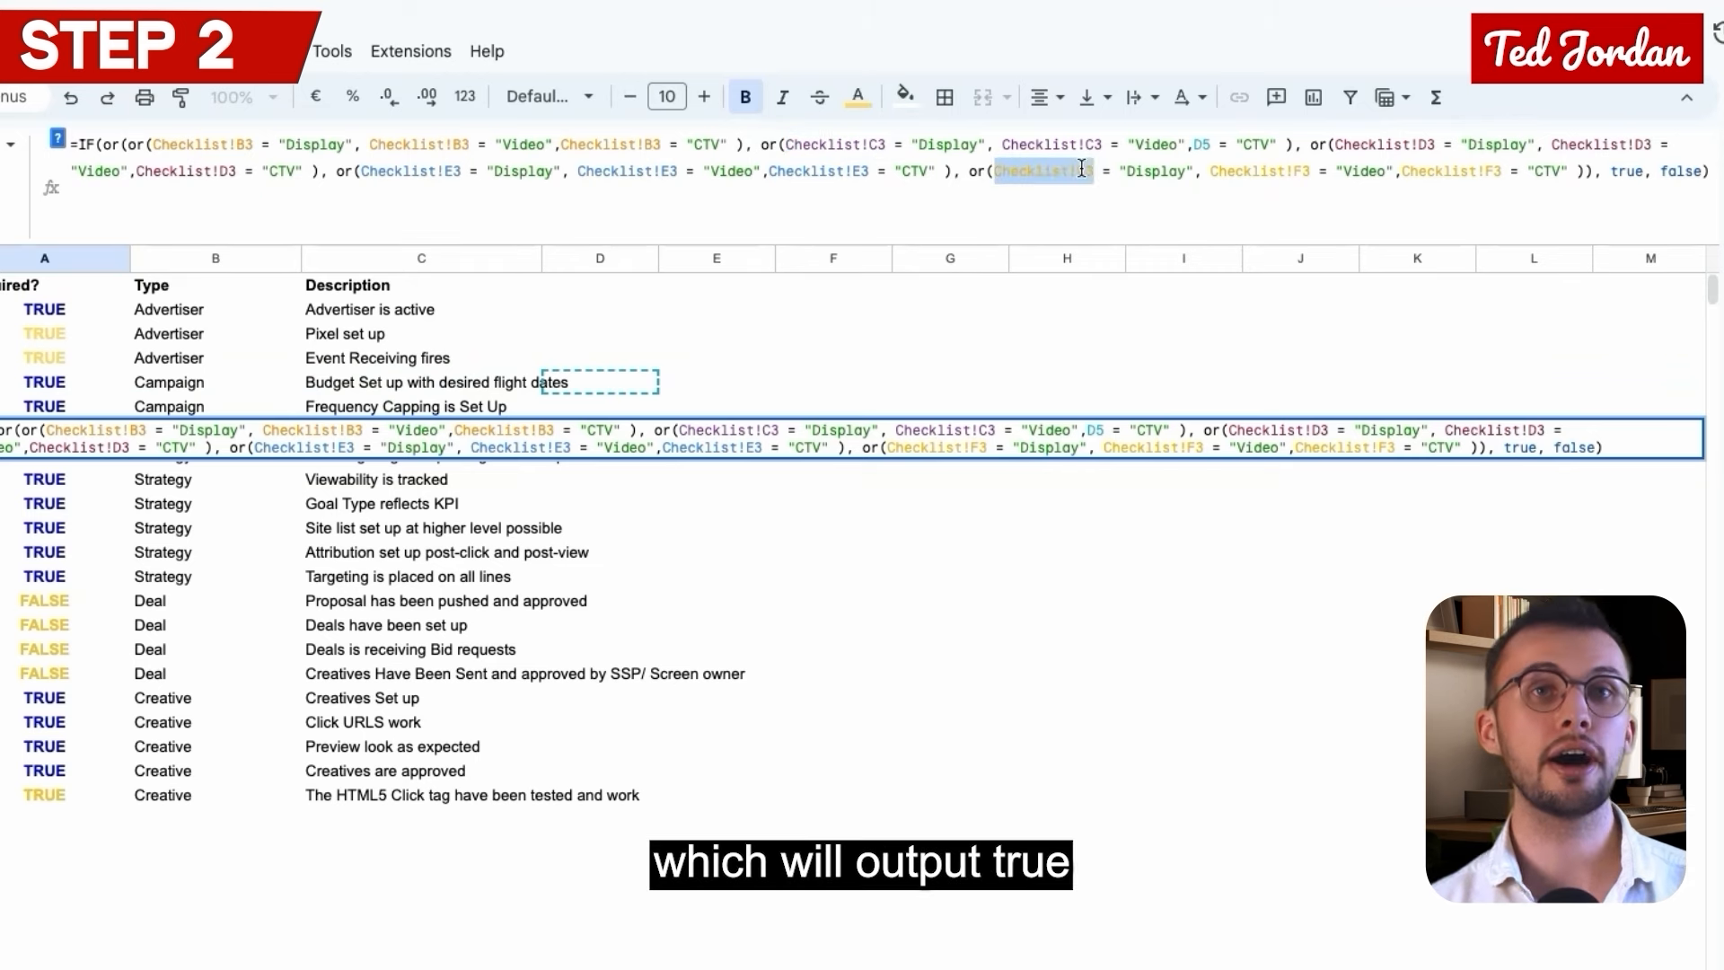
pyautogui.doubleClick(1626, 171)
pyautogui.doubleClick(1679, 171)
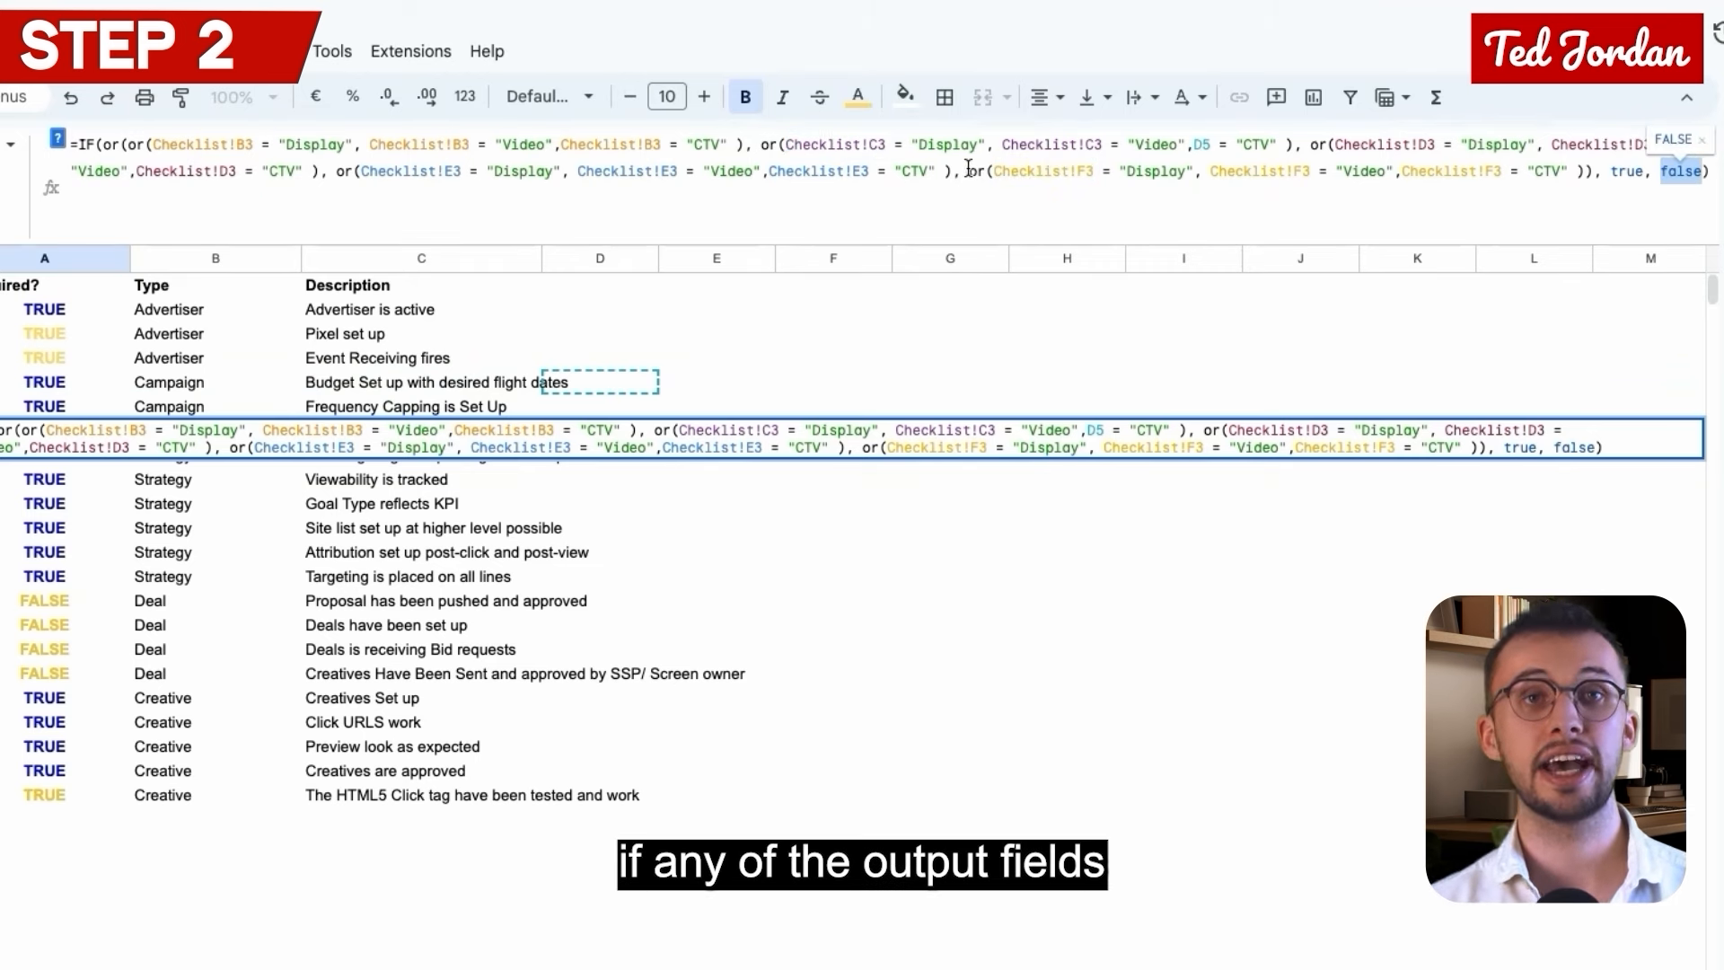
pyautogui.moveTo(969, 171); pyautogui.dragTo(1578, 170)
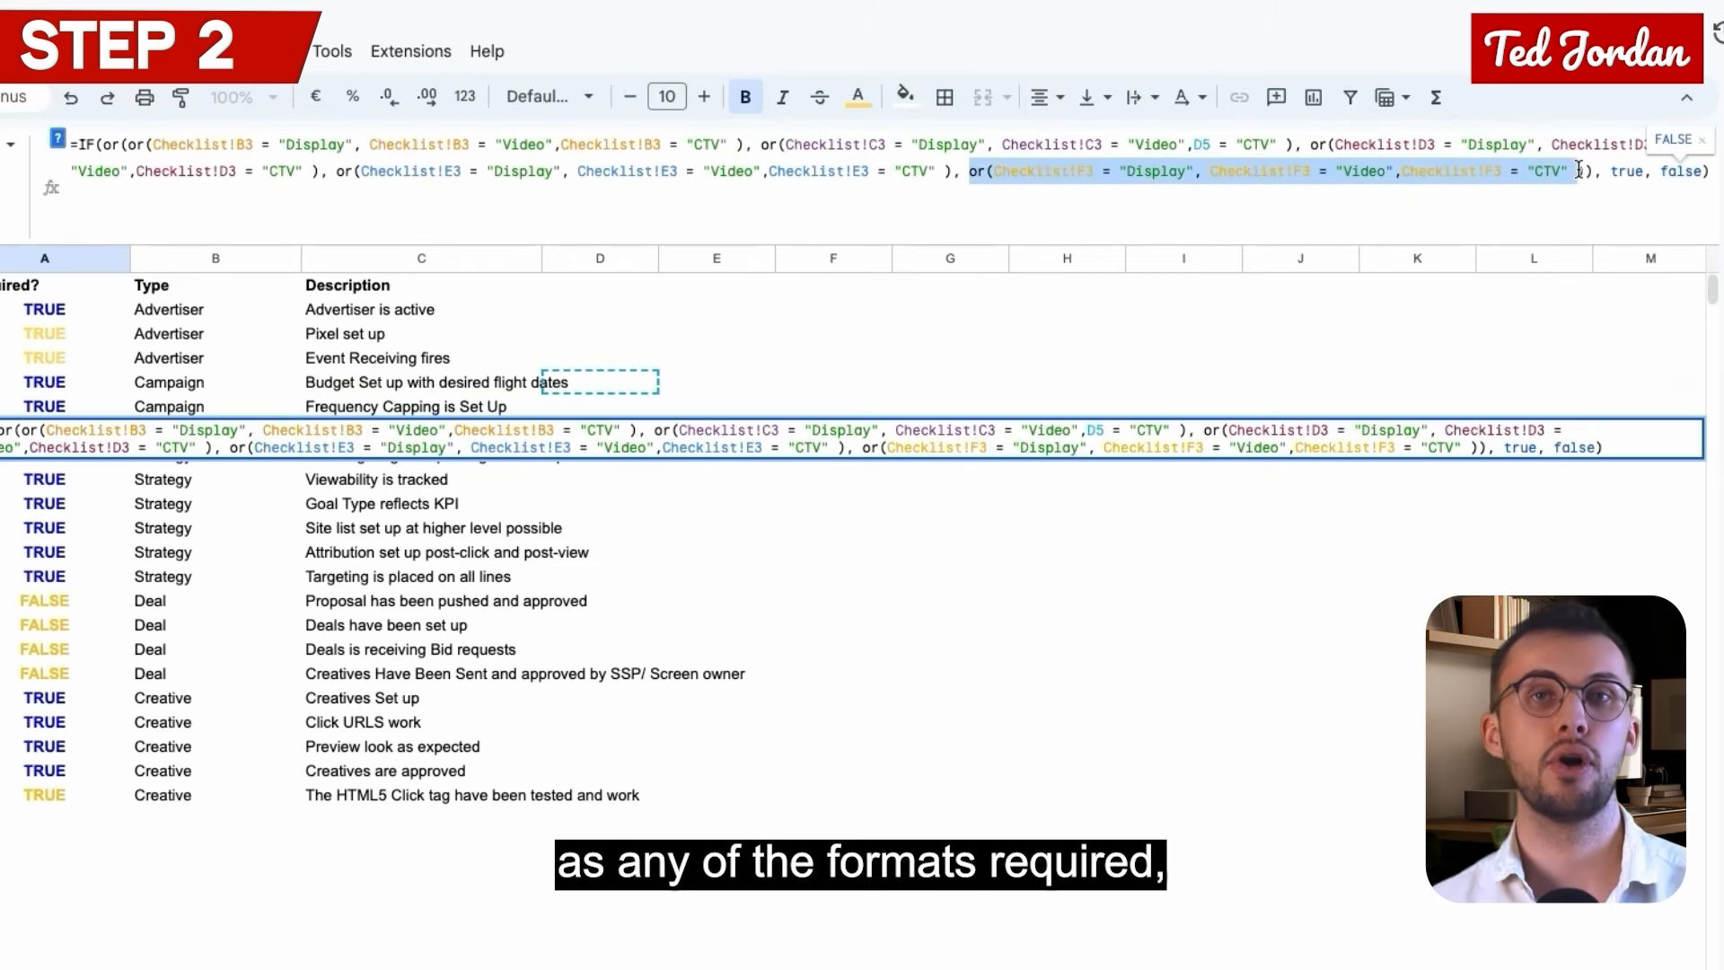
pyautogui.click(1441, 199)
pyautogui.moveTo(790, 244); pyautogui.dragTo(791, 173)
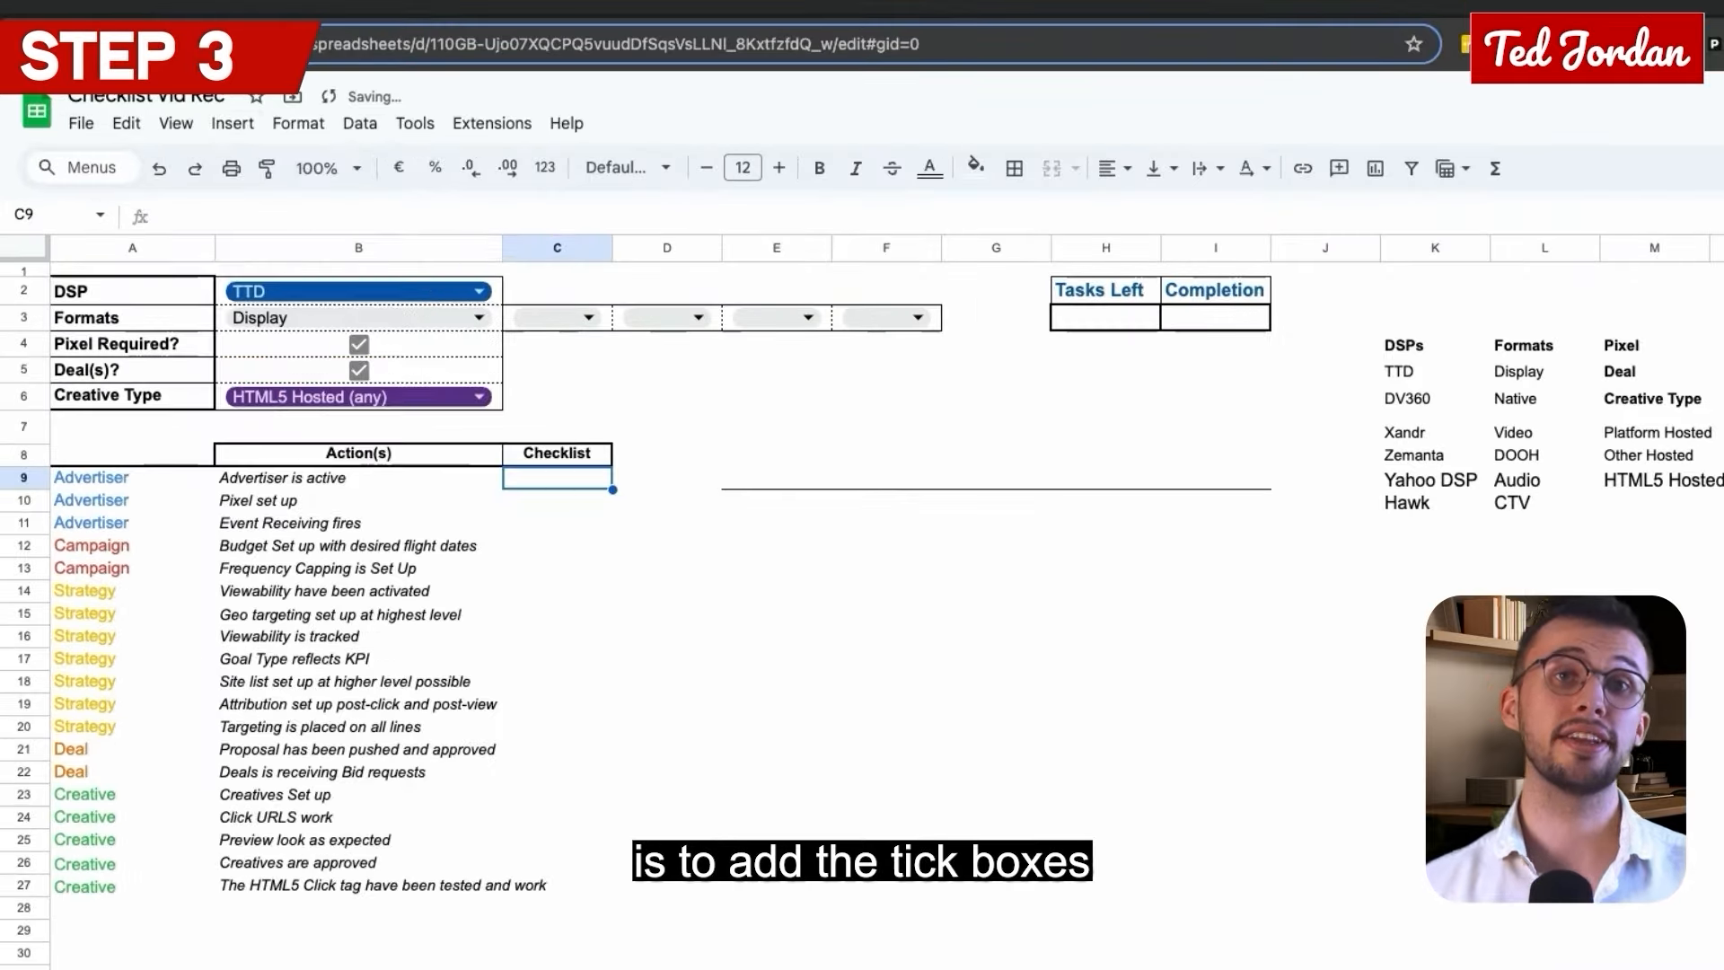
# Insert a tick box in C9 of the Checklist column and extend it down to C89.
pyautogui.click(232, 123)
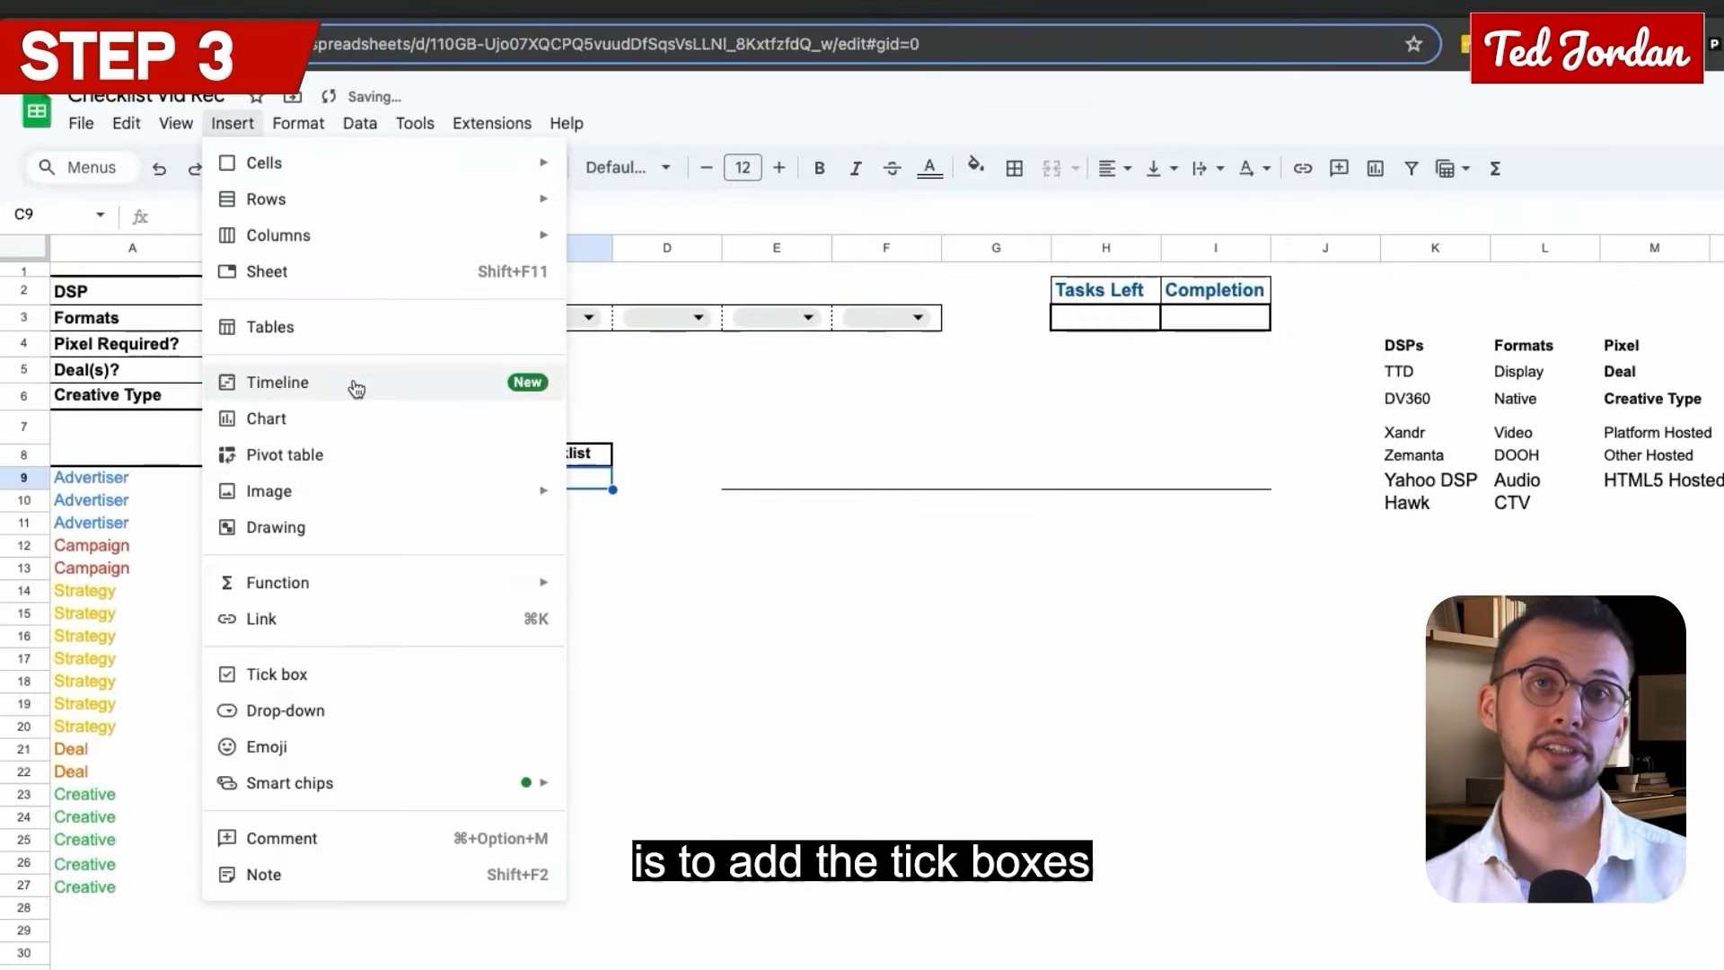
pyautogui.click(258, 670)
pyautogui.moveTo(612, 489); pyautogui.dragTo(588, 964)
pyautogui.scroll(12, 586, 670)
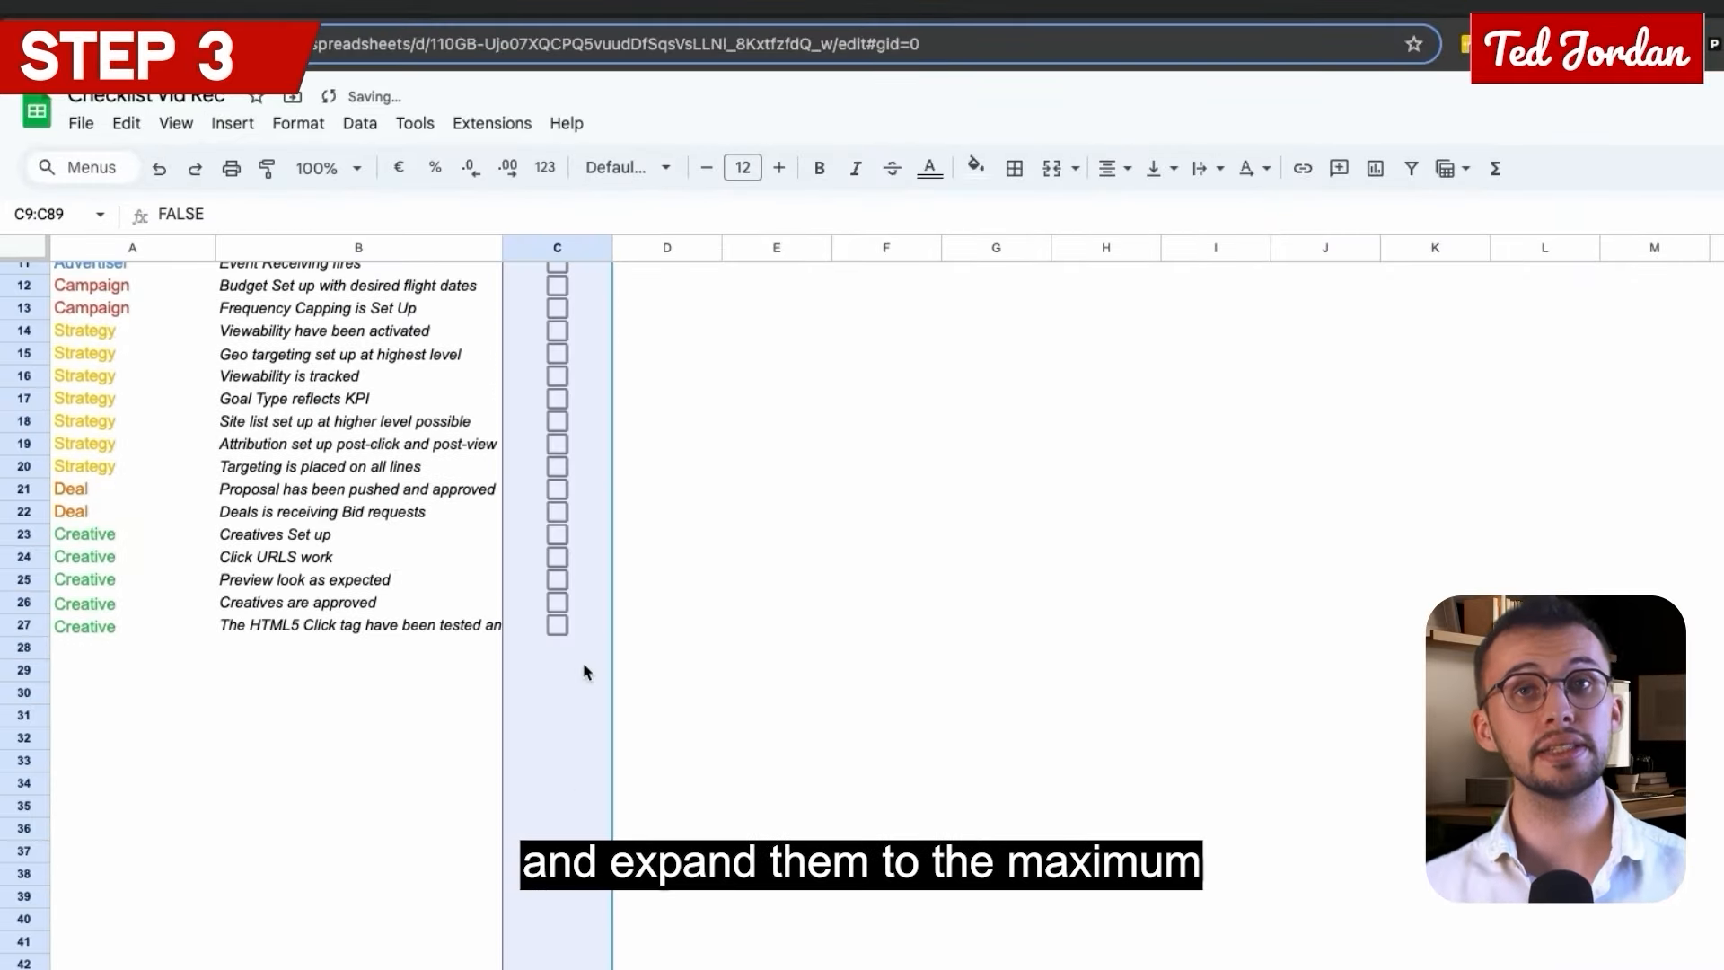
# Create a conditional formatting rule on C9:C89 with the custom formula =isblank(B9).
pyautogui.click(298, 123)
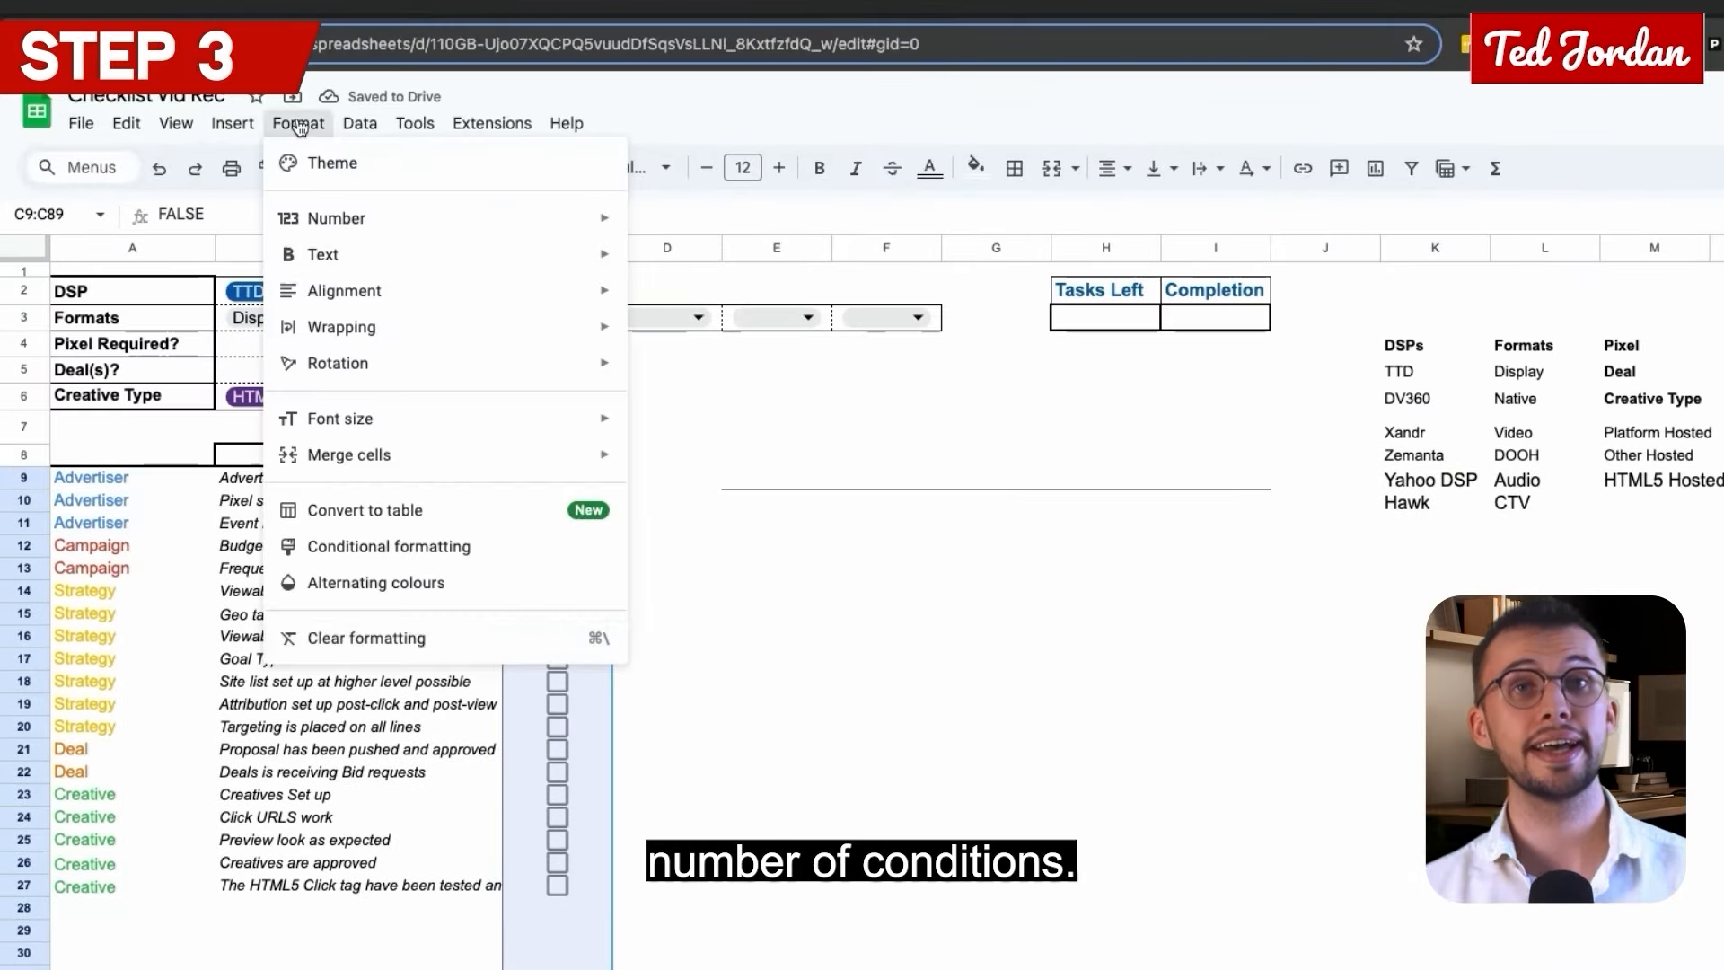
pyautogui.click(434, 547)
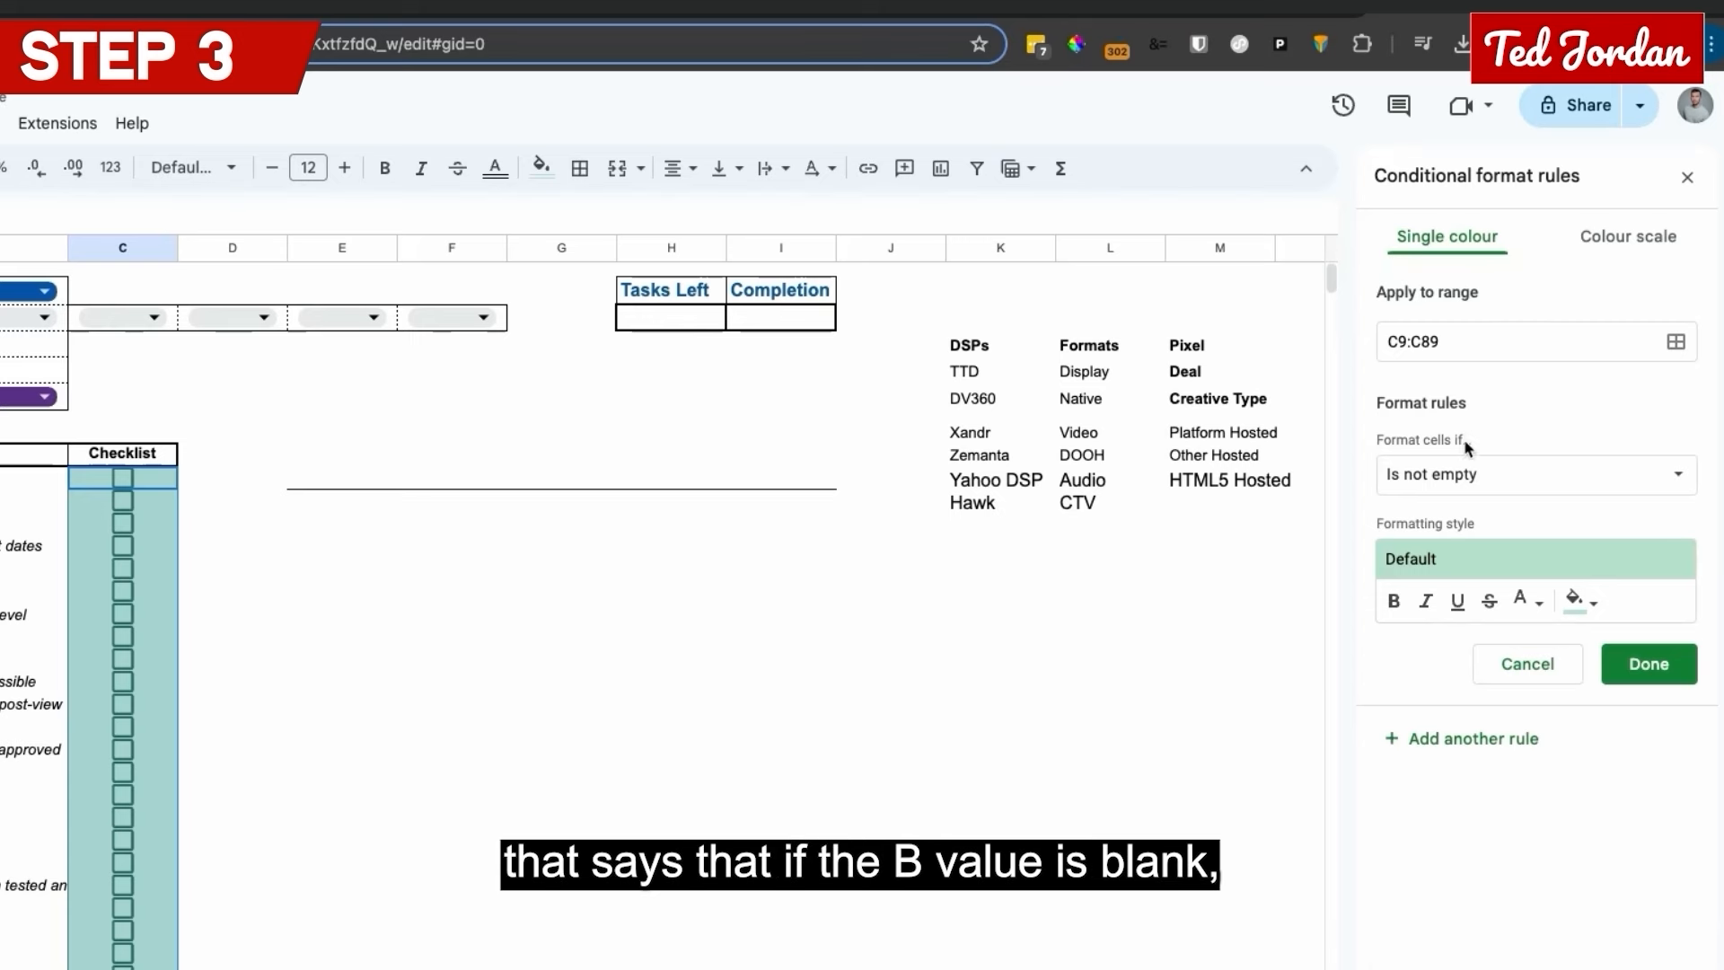
pyautogui.click(1472, 474)
pyautogui.click(1472, 963)
pyautogui.click(1415, 526)
pyautogui.write('=isbla')
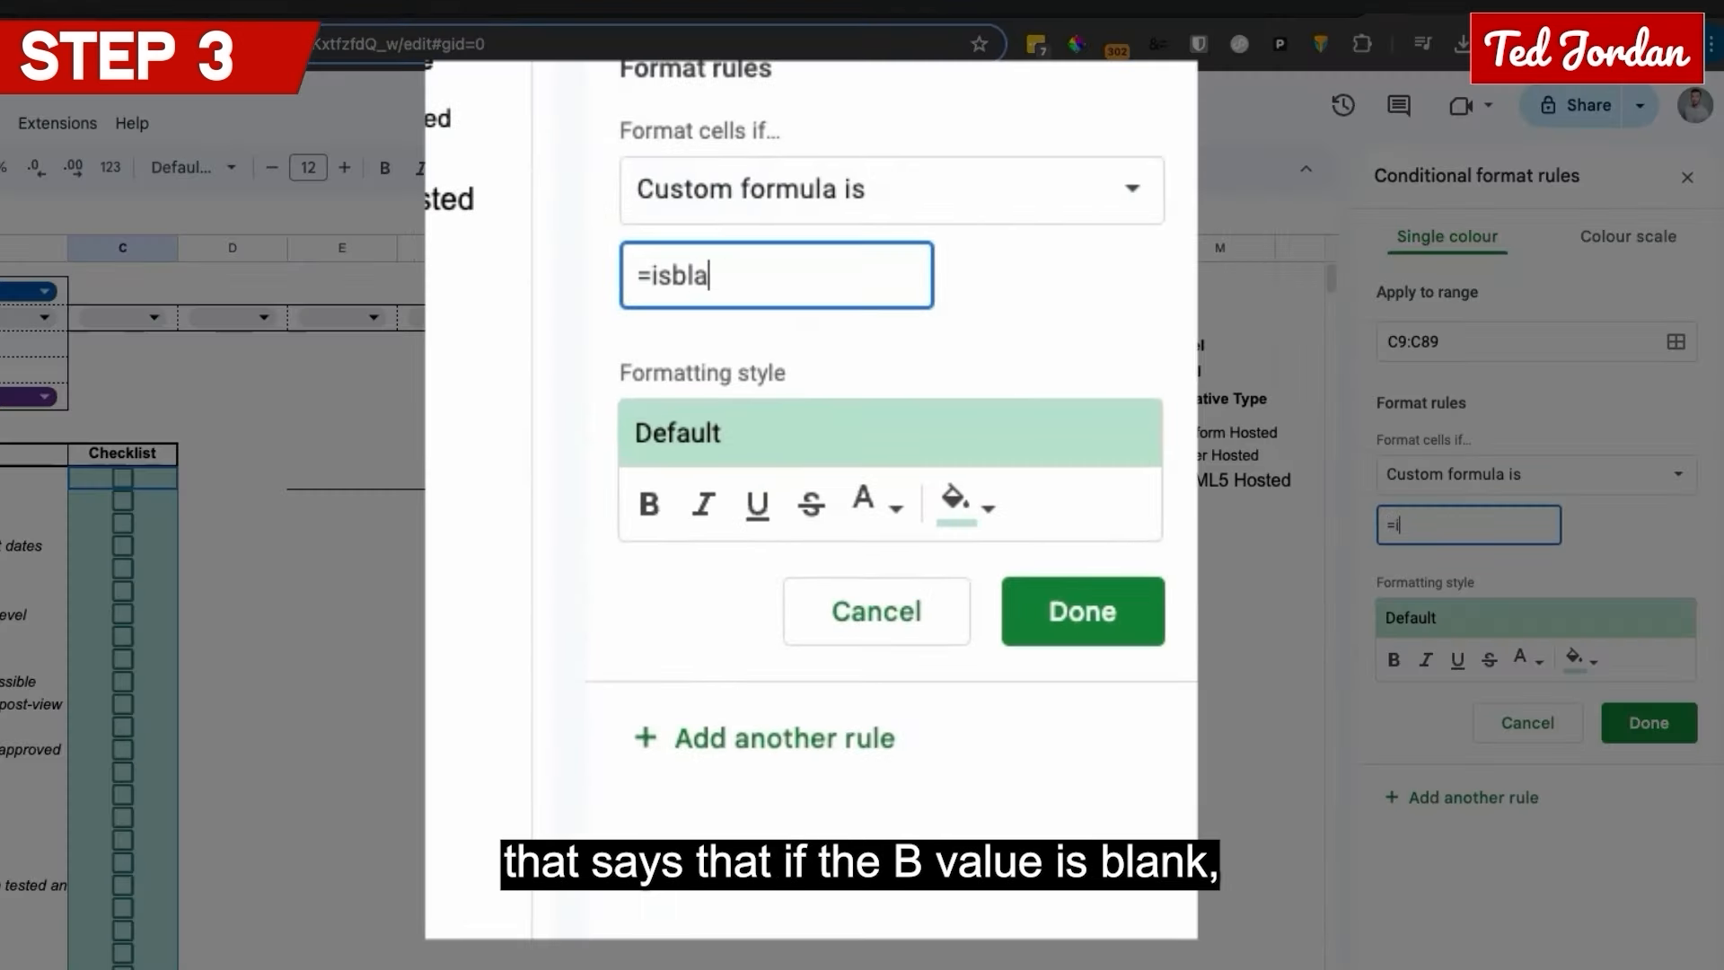
pyautogui.write('nk(B9)')
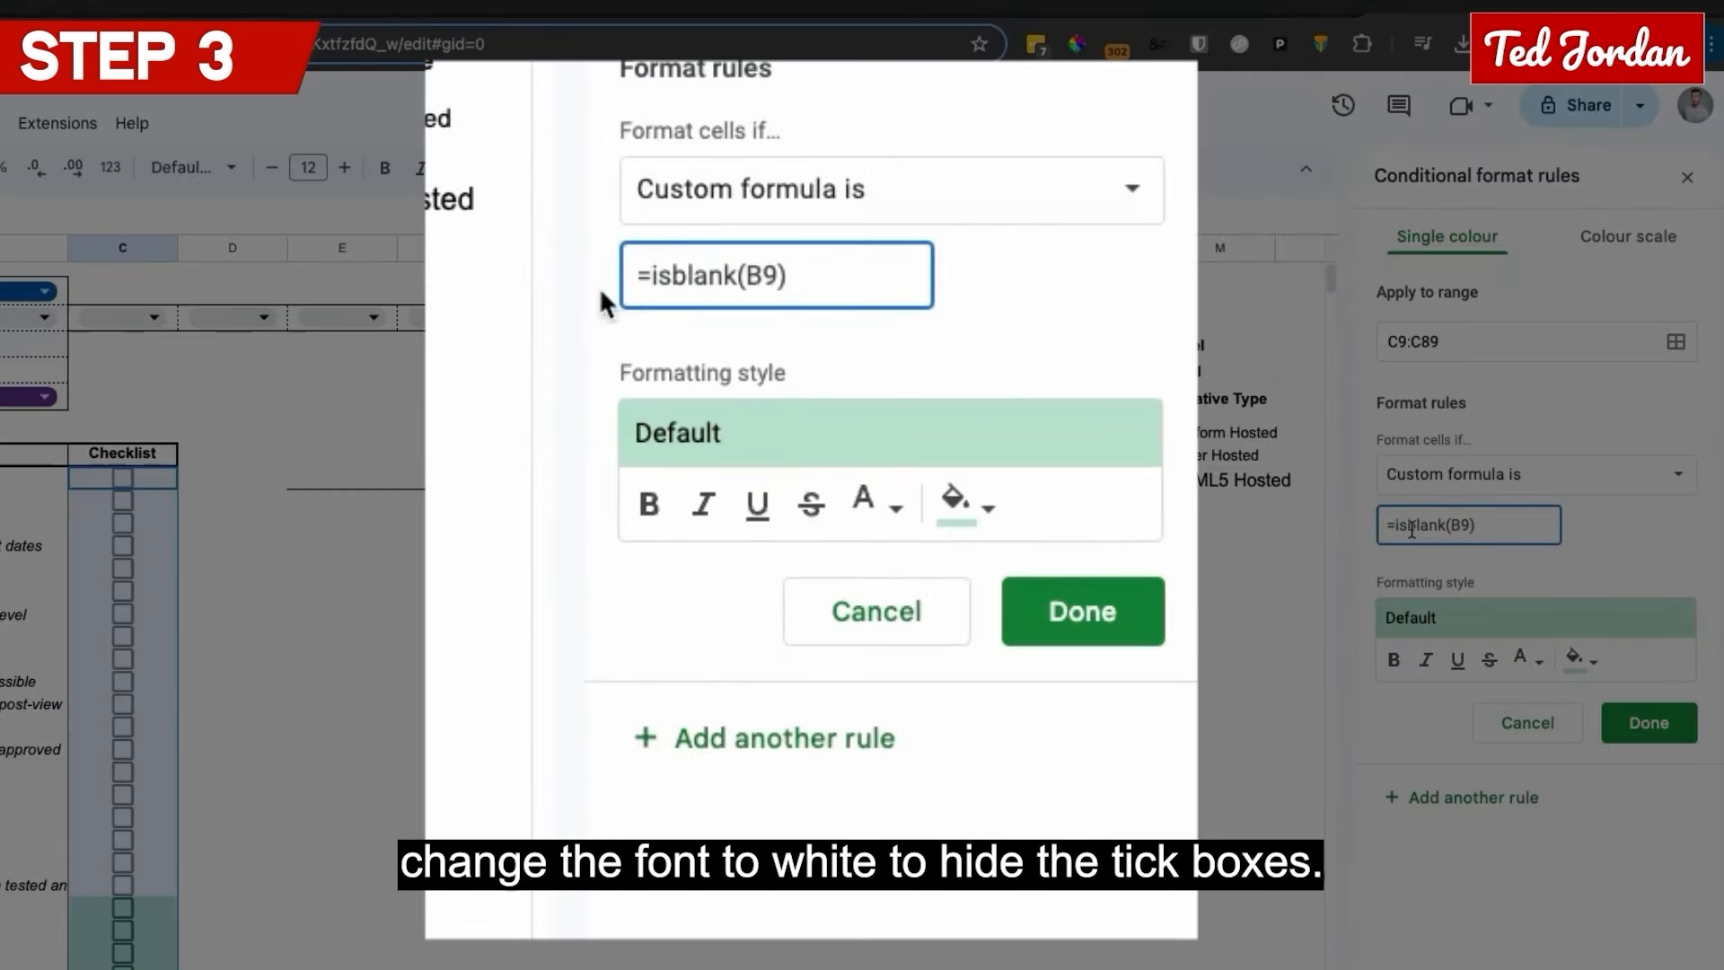
# Remove the rule's fill colour and set its text colour to white.
pyautogui.click(1584, 660)
pyautogui.click(1404, 707)
pyautogui.click(1525, 660)
pyautogui.click(1525, 737)
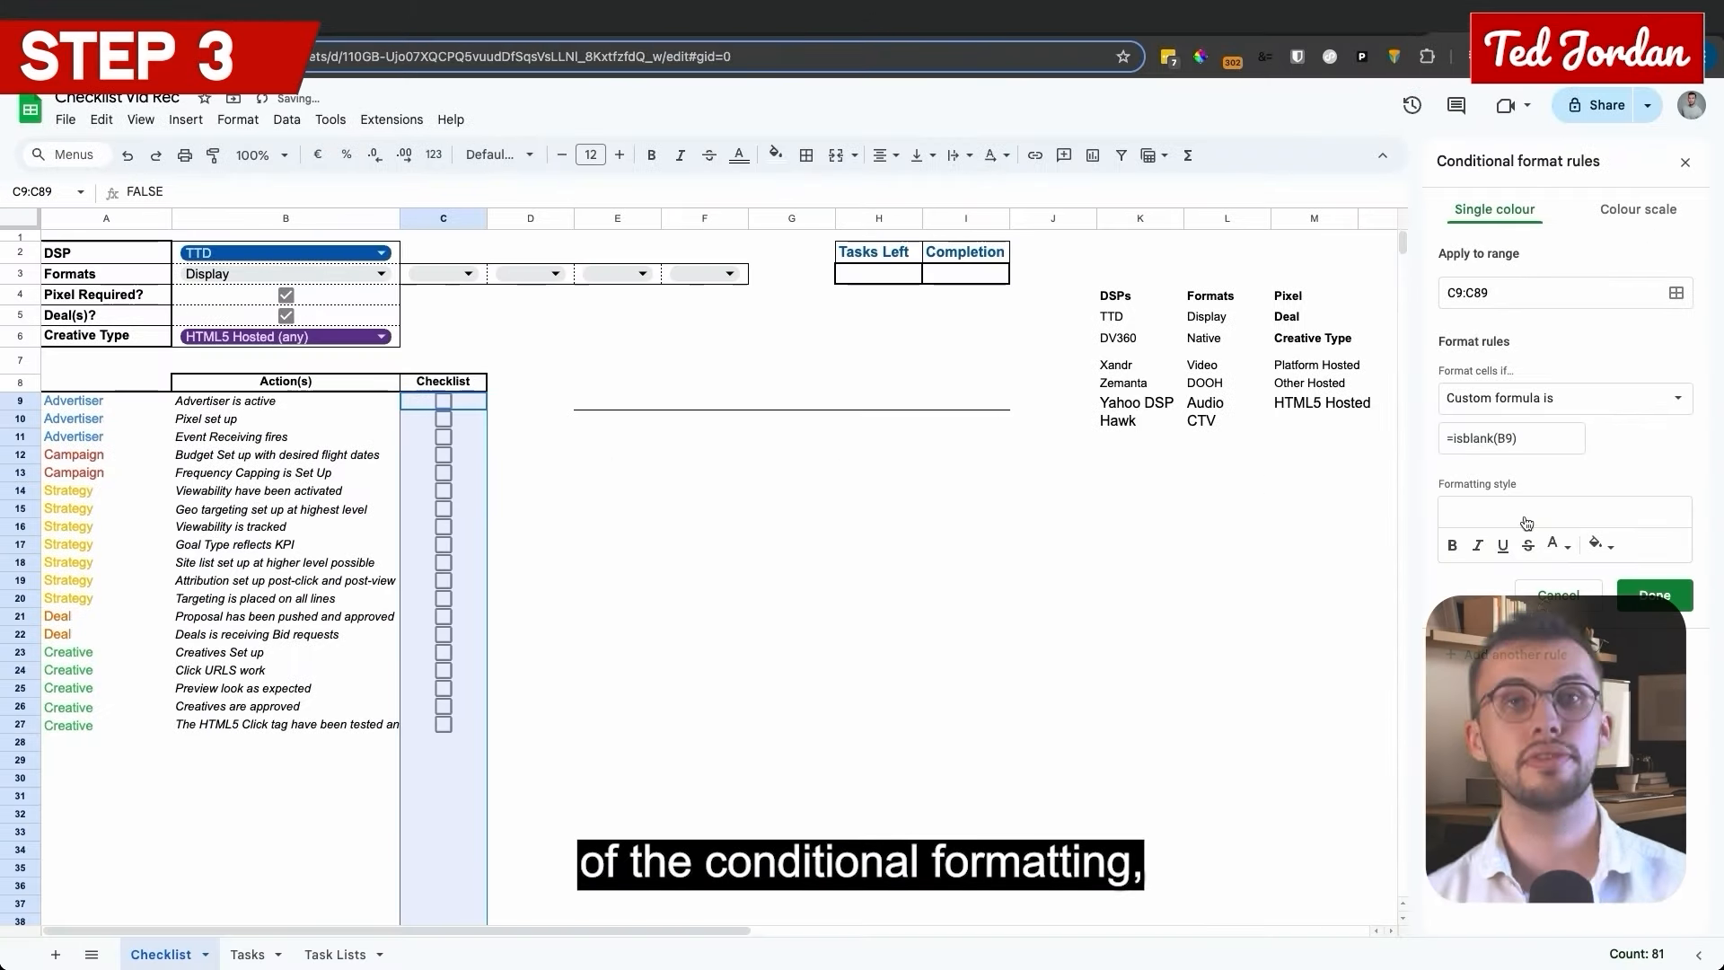
# Try an absolute reference in the rule with =isblank($B$9) and save it.
pyautogui.click(1497, 438)
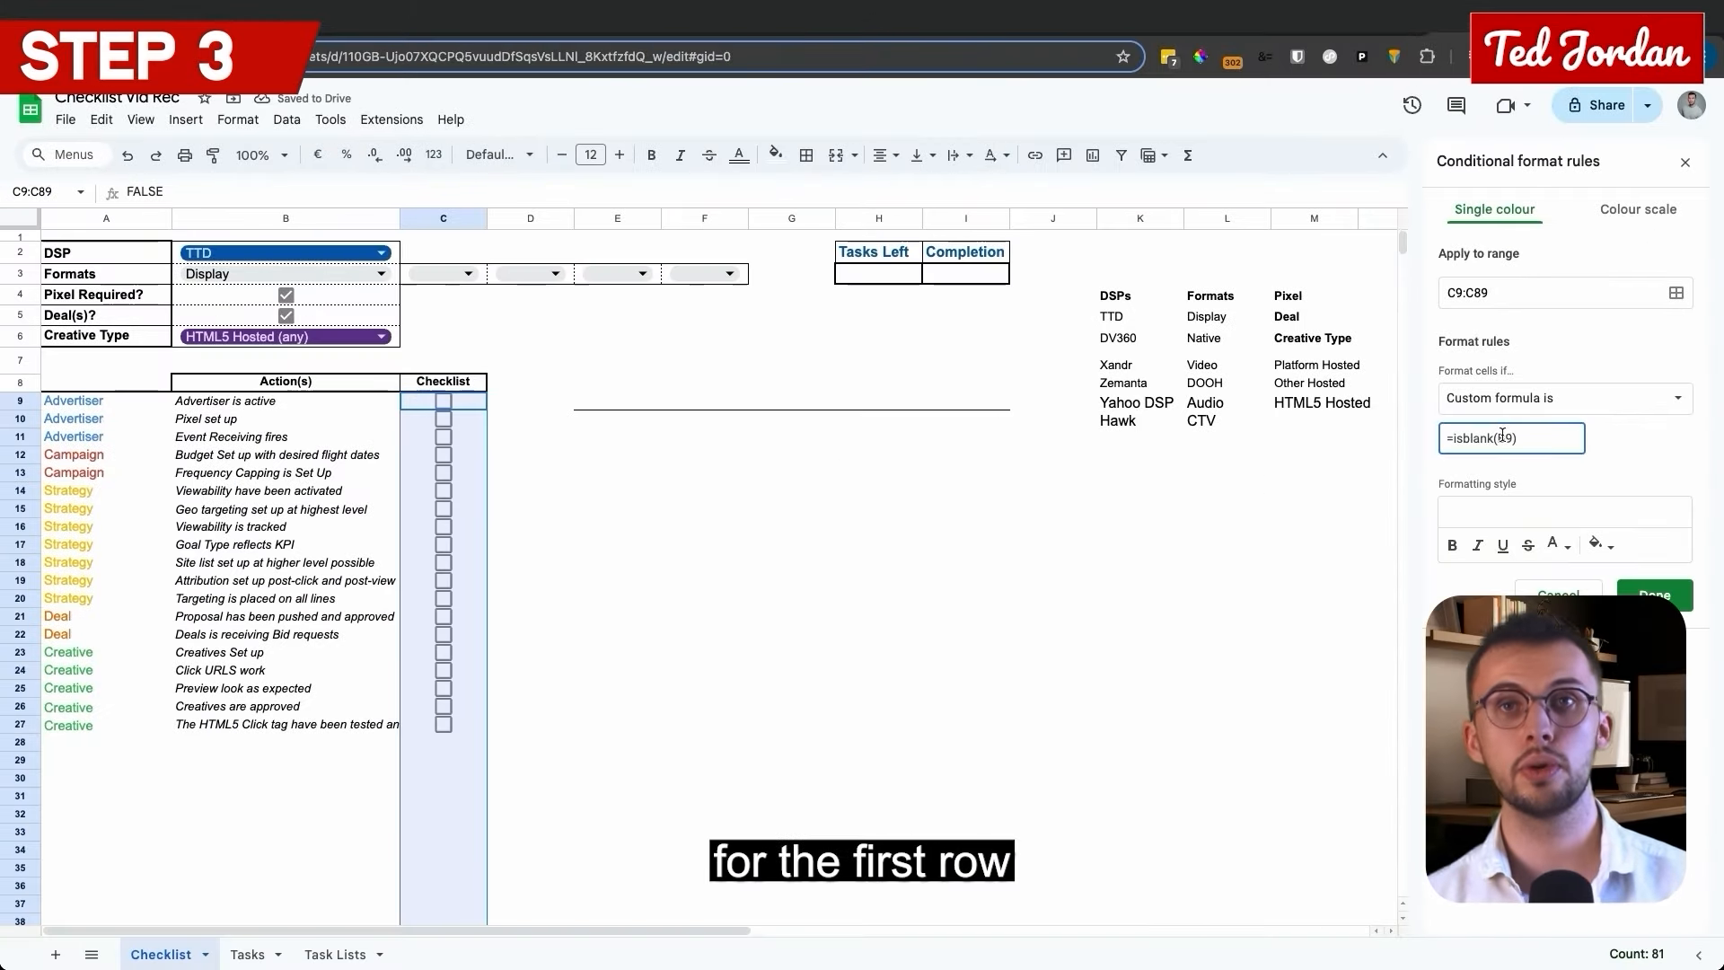
pyautogui.write('$')
pyautogui.click(1509, 439)
pyautogui.write('$')
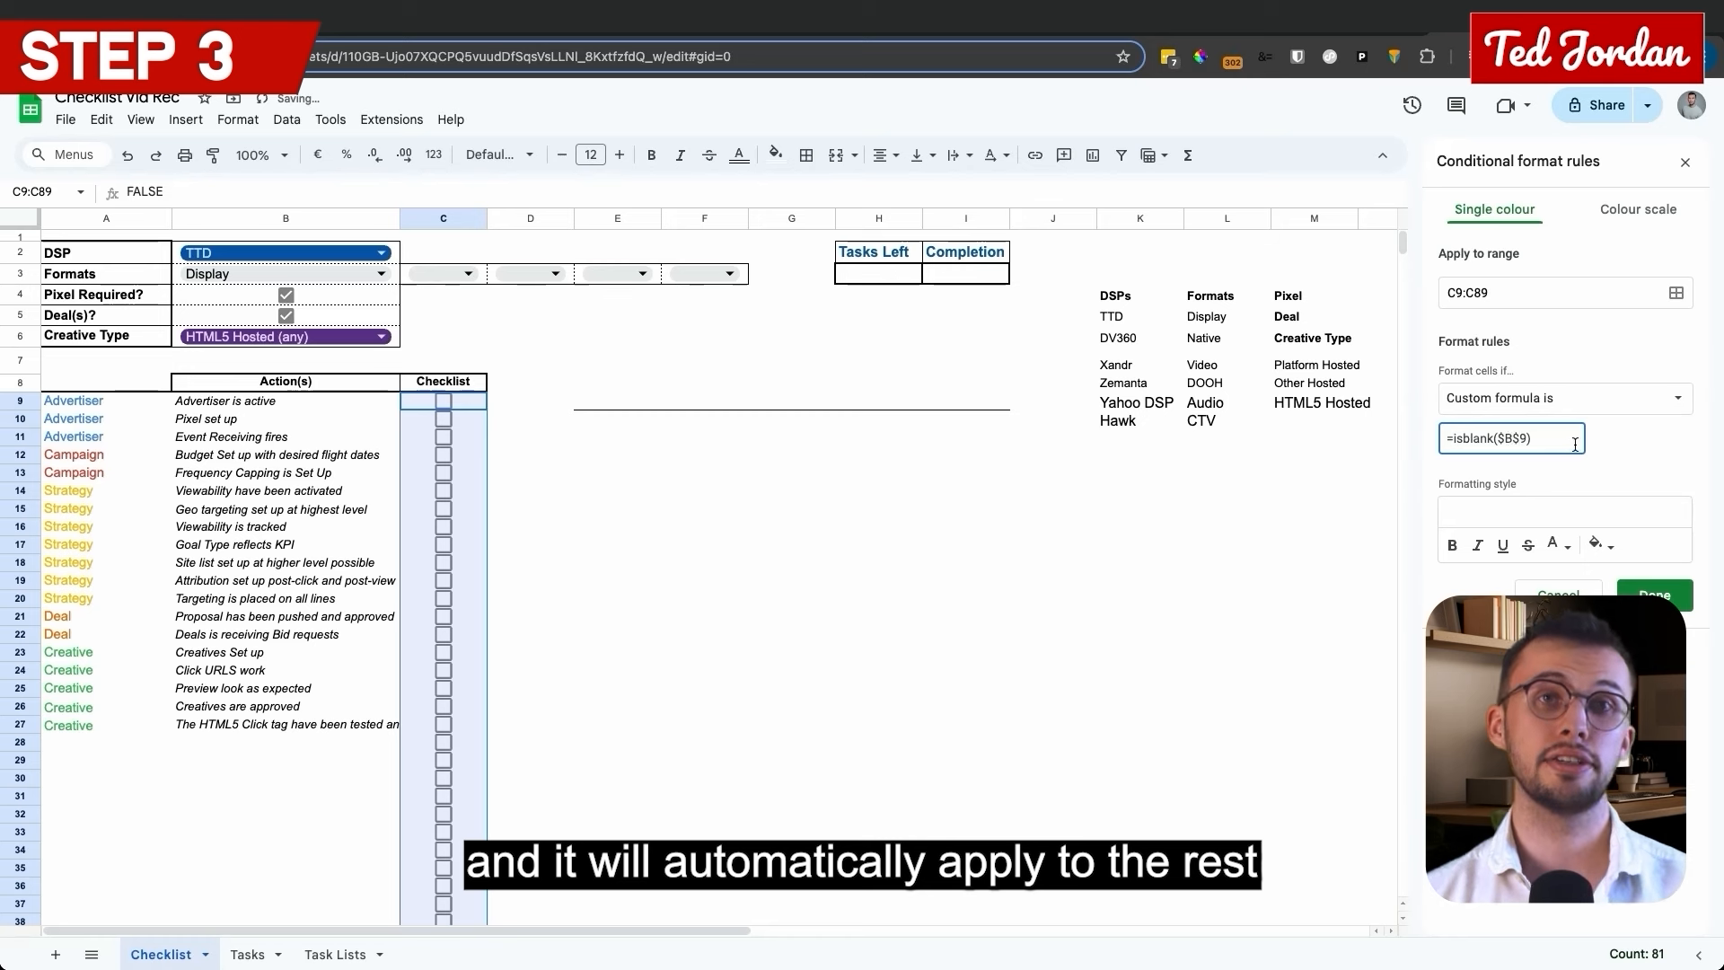
pyautogui.click(1599, 489)
pyautogui.click(1643, 594)
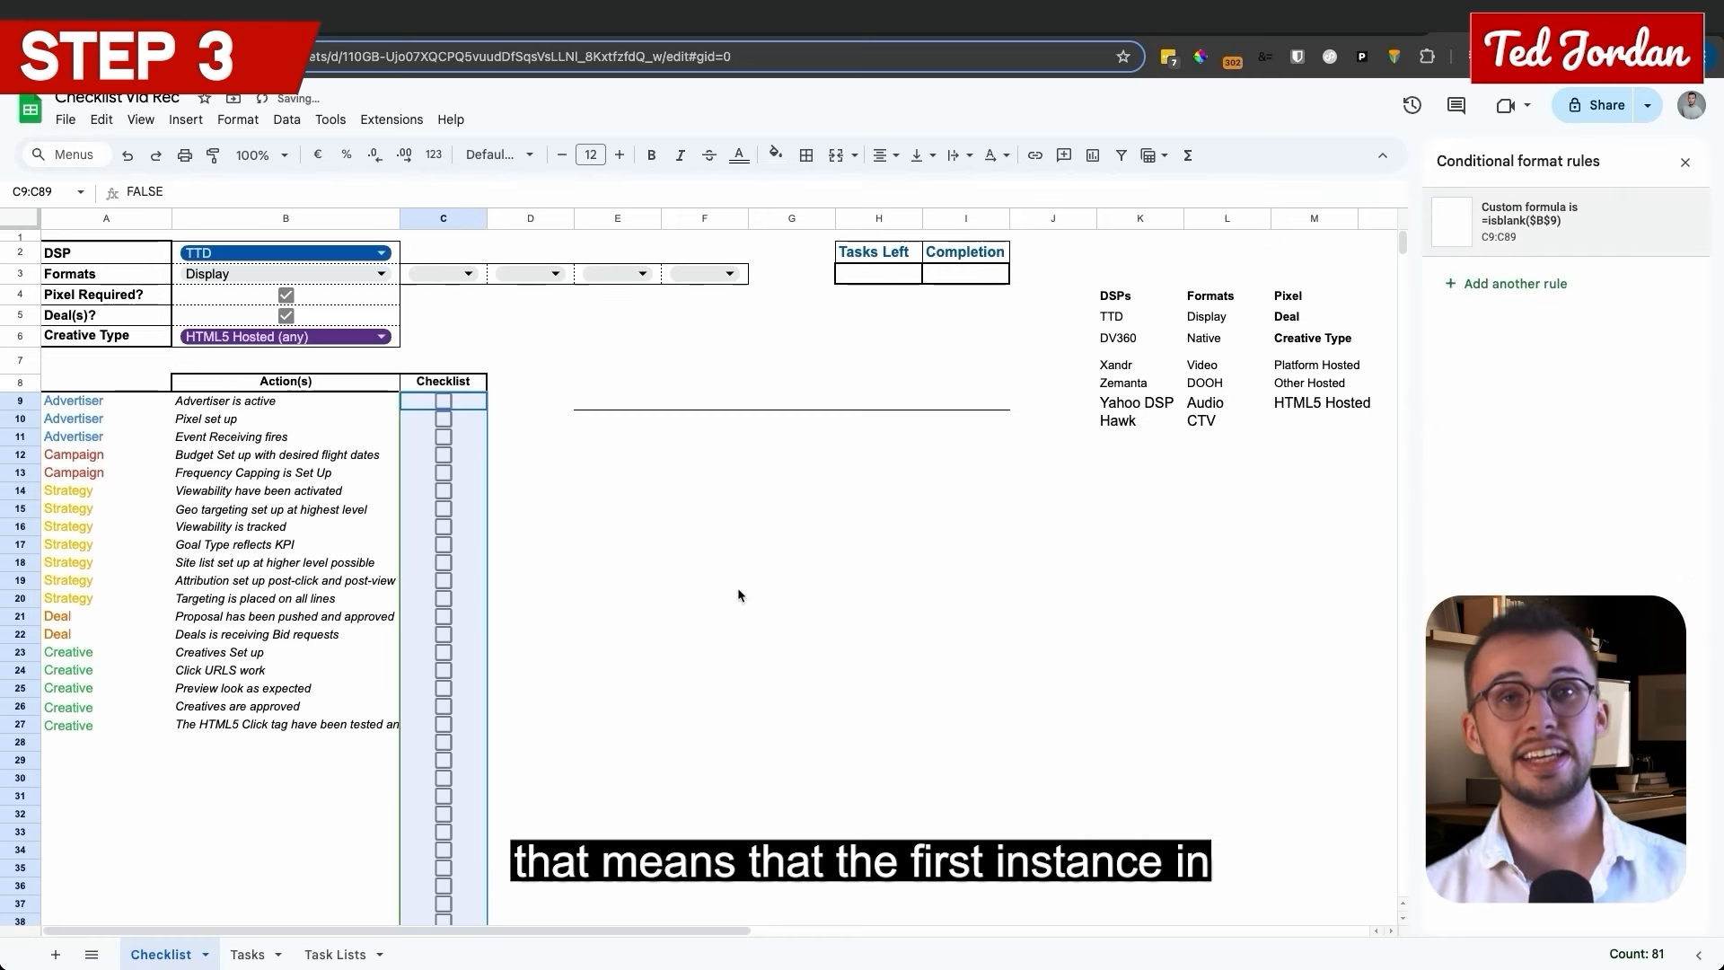
# Reopen the blank-check rule and strip the dollar signs so its formula reads =isblank(B9).
pyautogui.click(1551, 236)
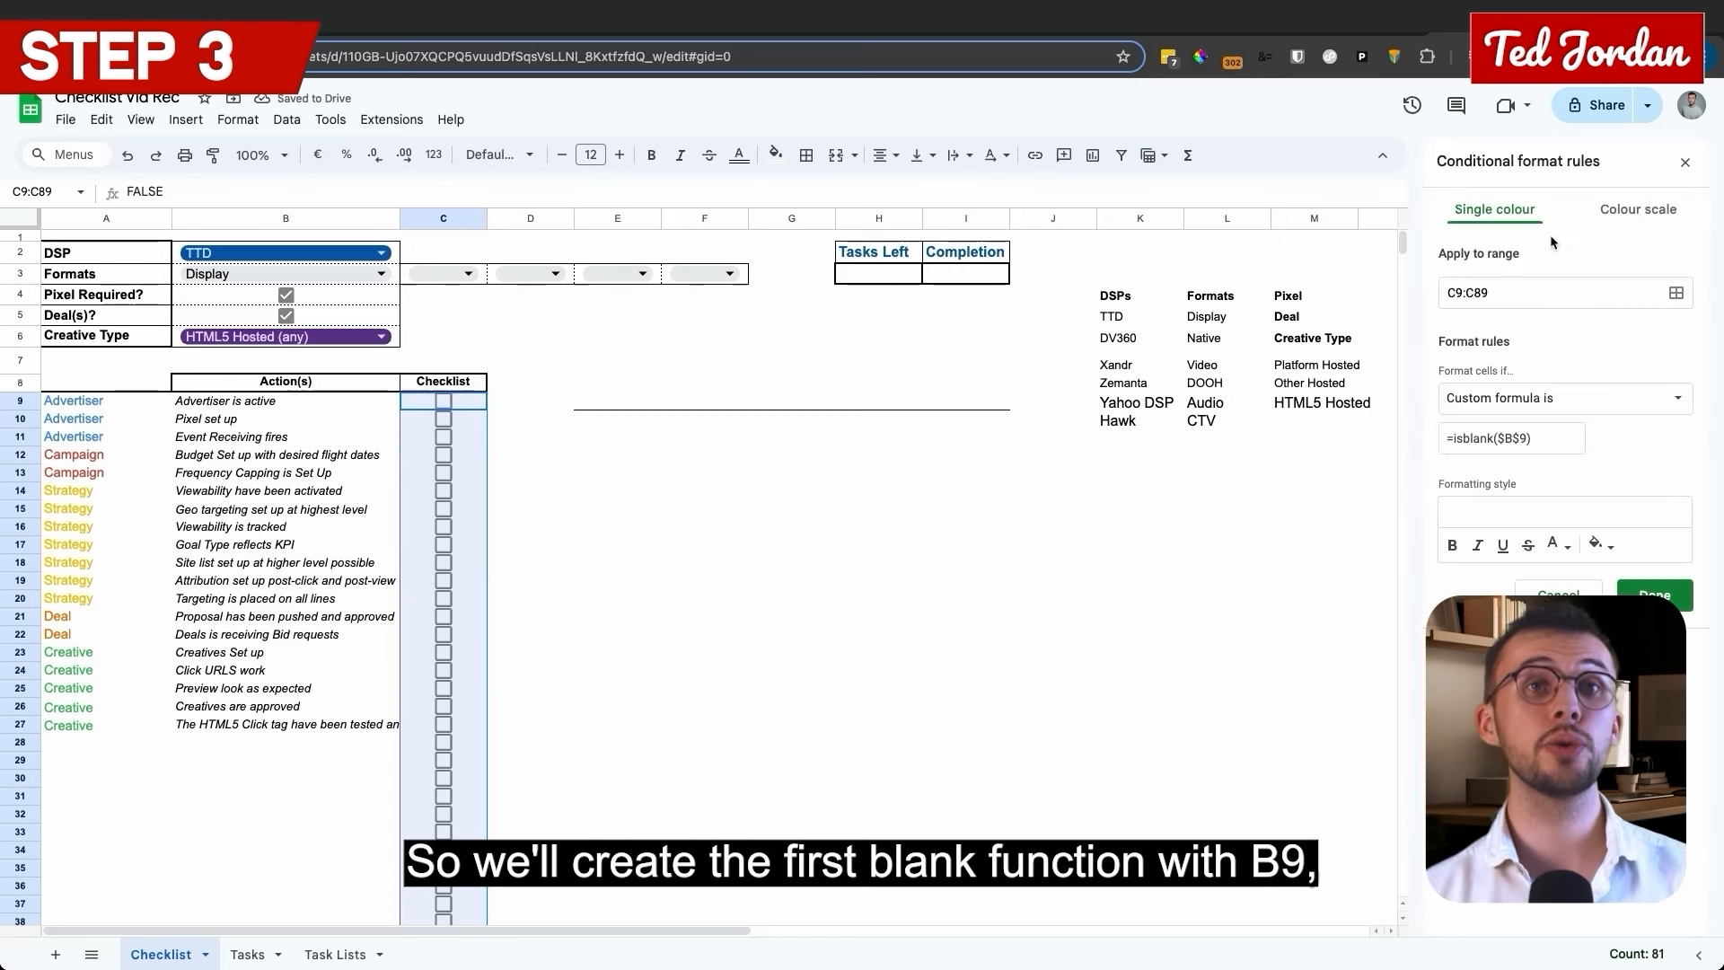
pyautogui.click(1517, 437)
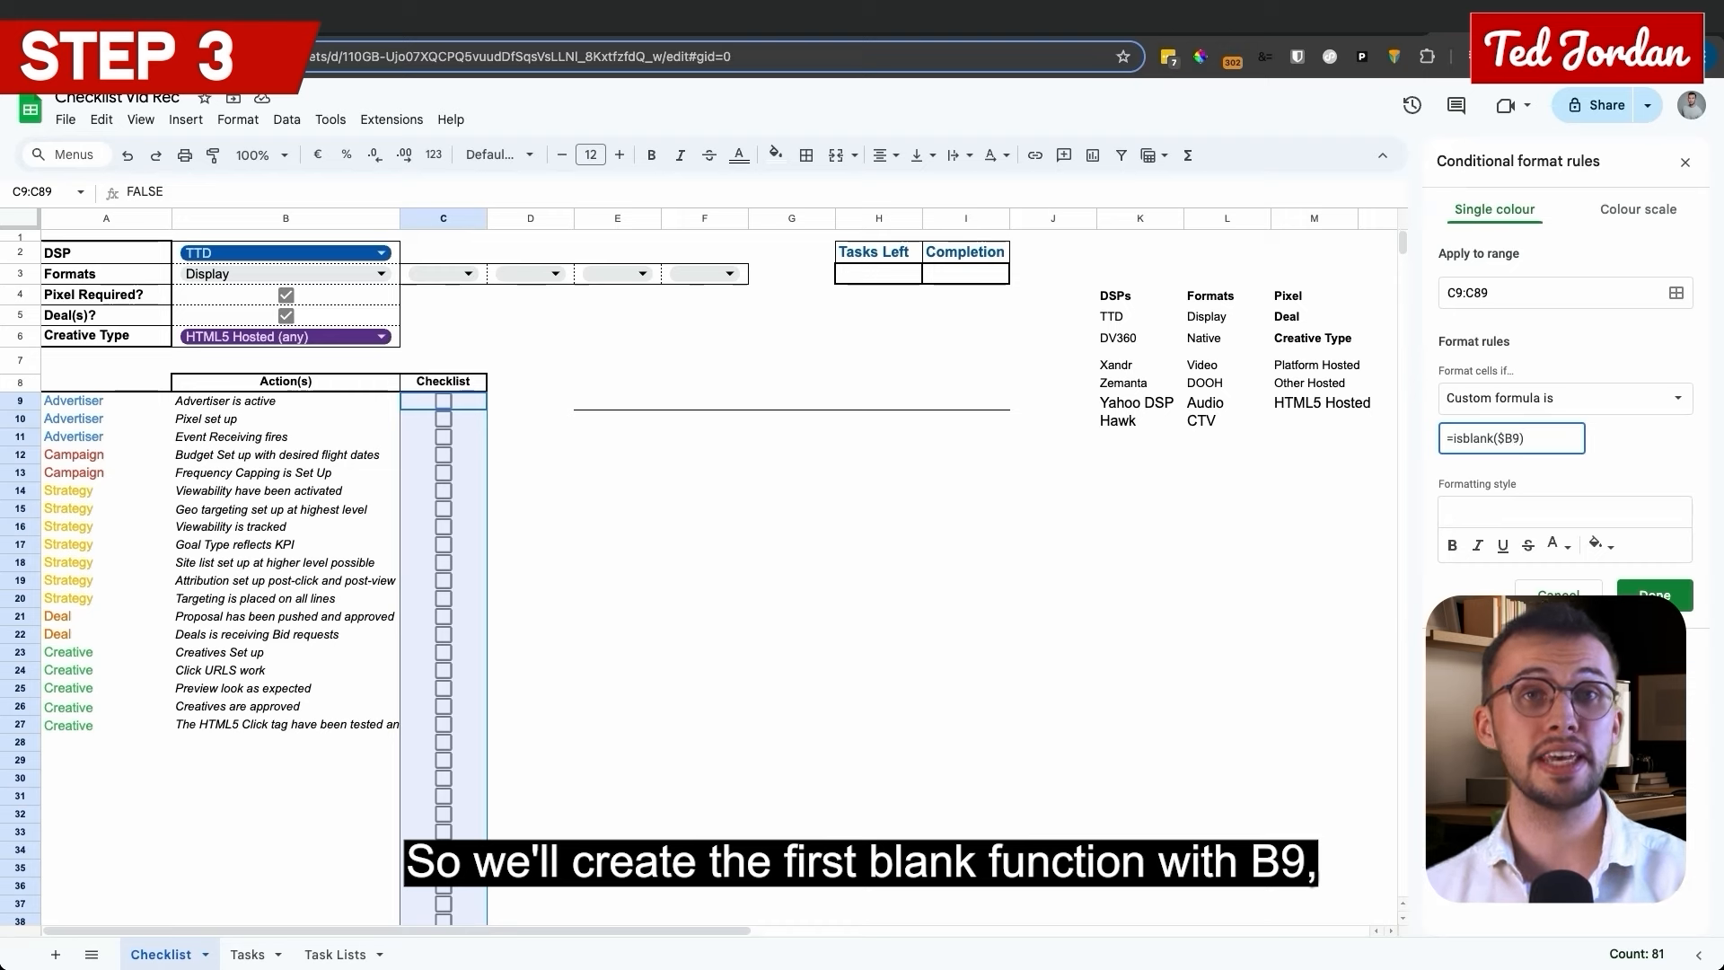
pyautogui.press('BackSpace')
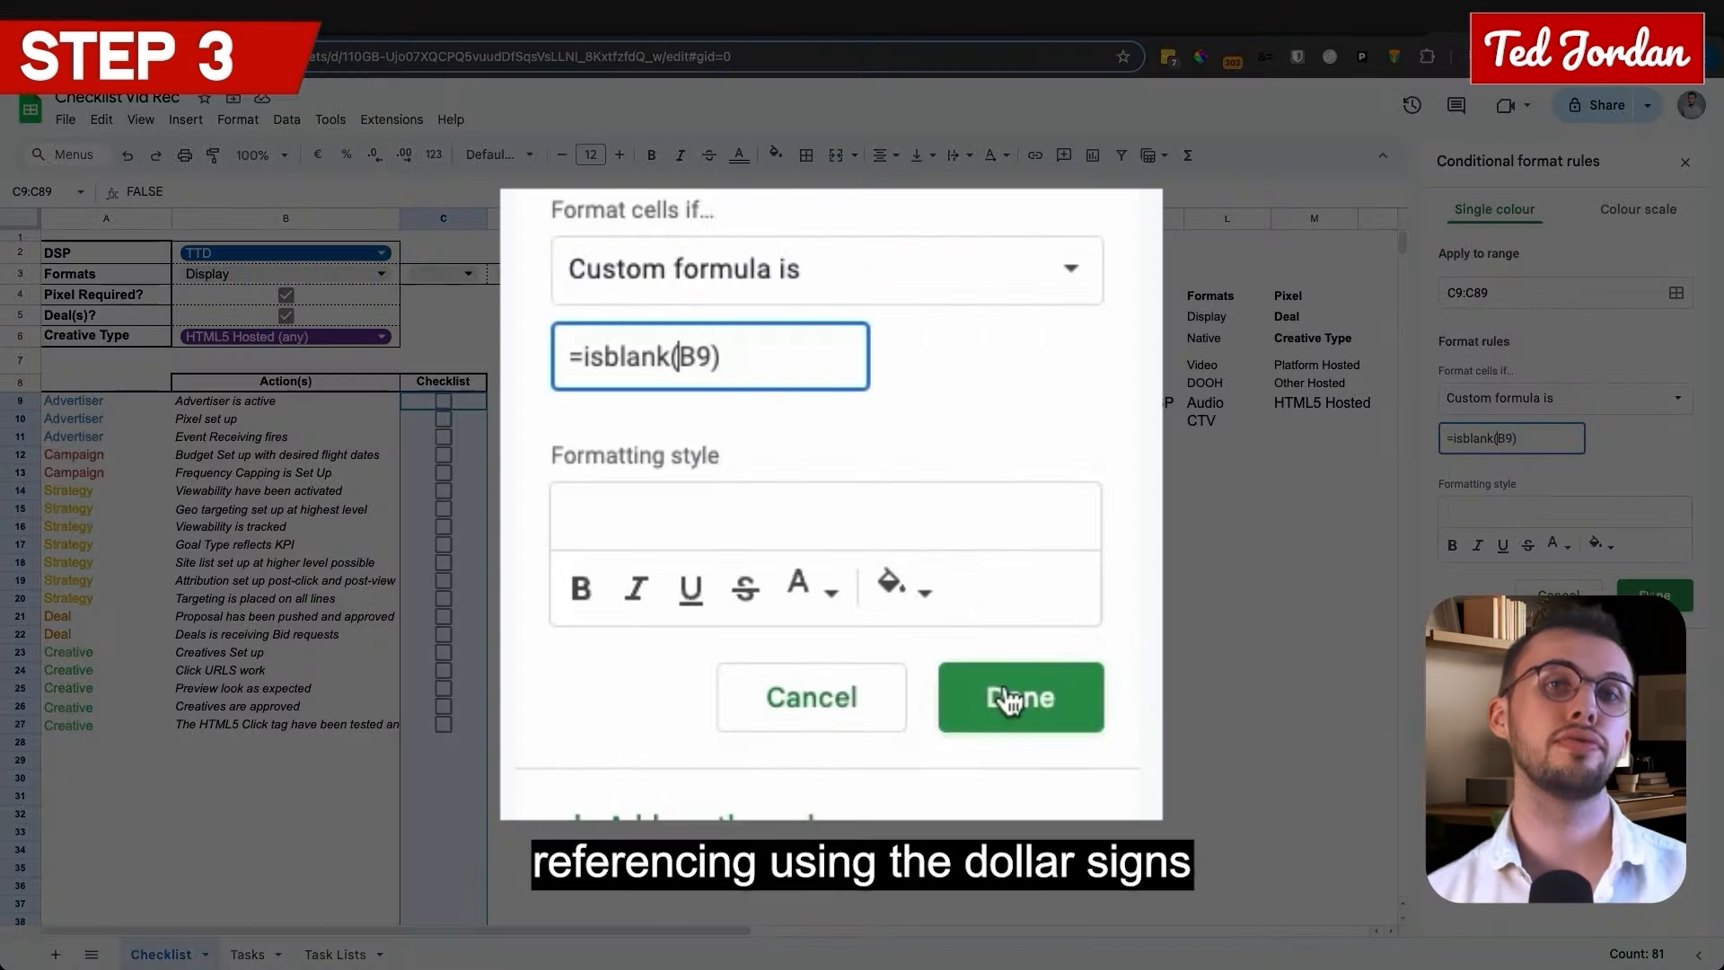
# Demonstrate the absolute version of the blank check by adding dollar signs to make =isblank($B$9), then close the rule.
pyautogui.click(682, 351)
pyautogui.write('$')
pyautogui.click(708, 357)
pyautogui.write('$')
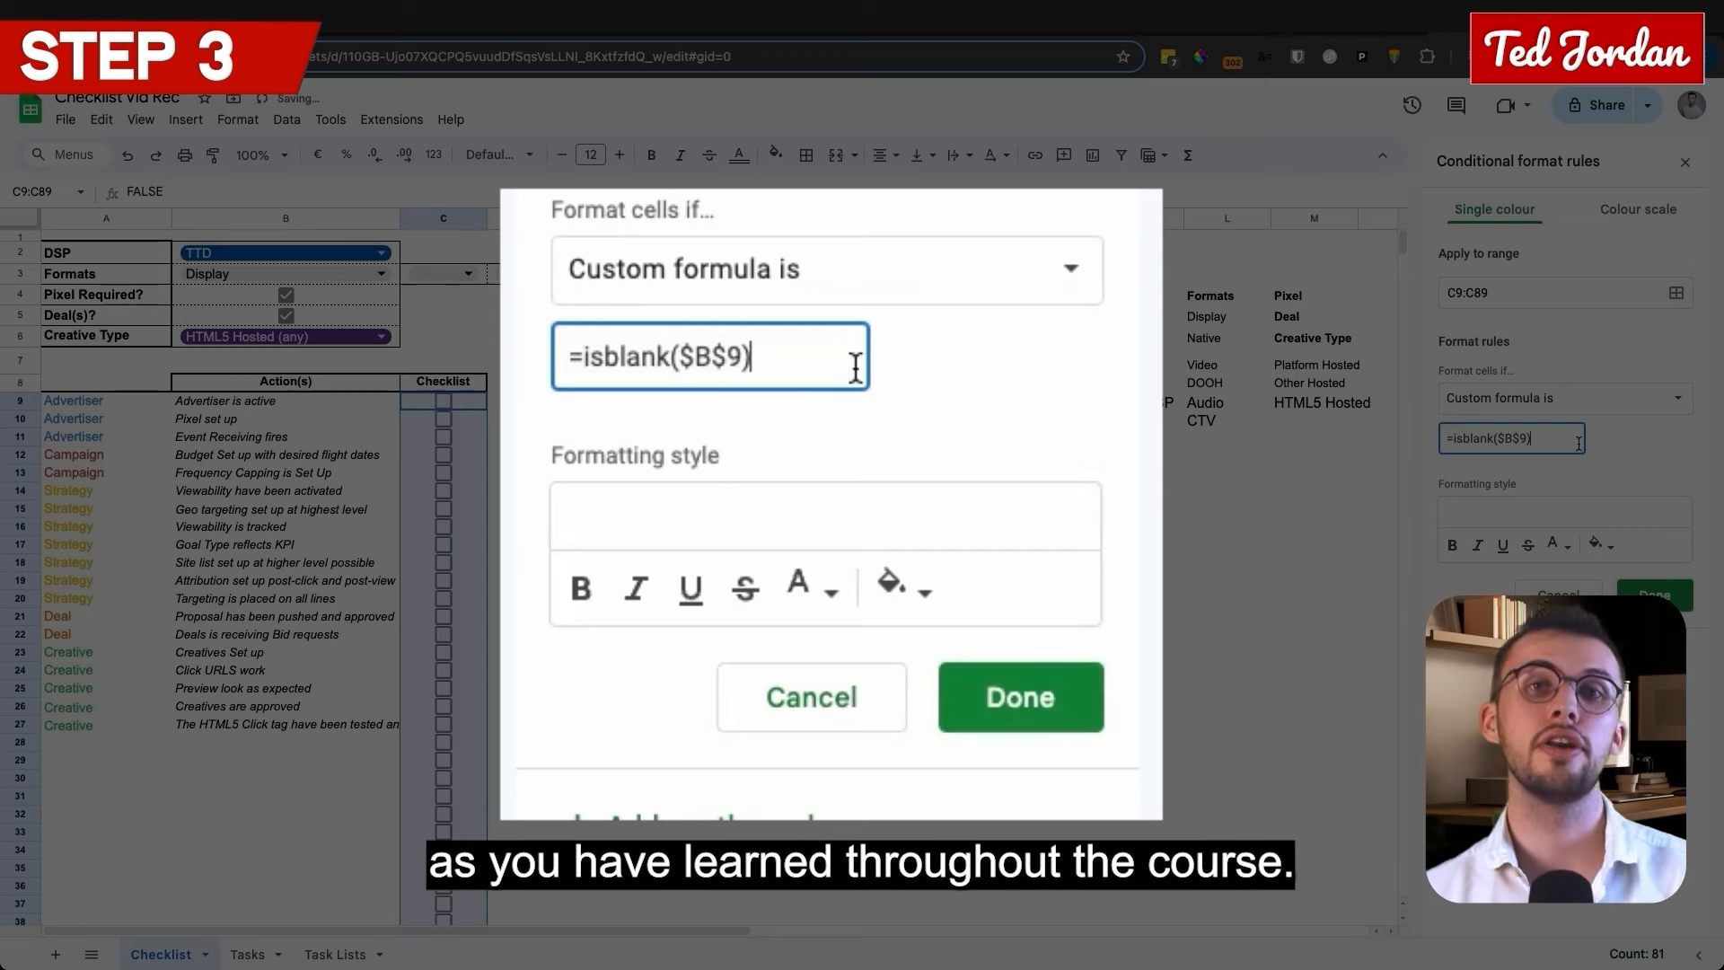
pyautogui.click(907, 409)
pyautogui.click(1654, 595)
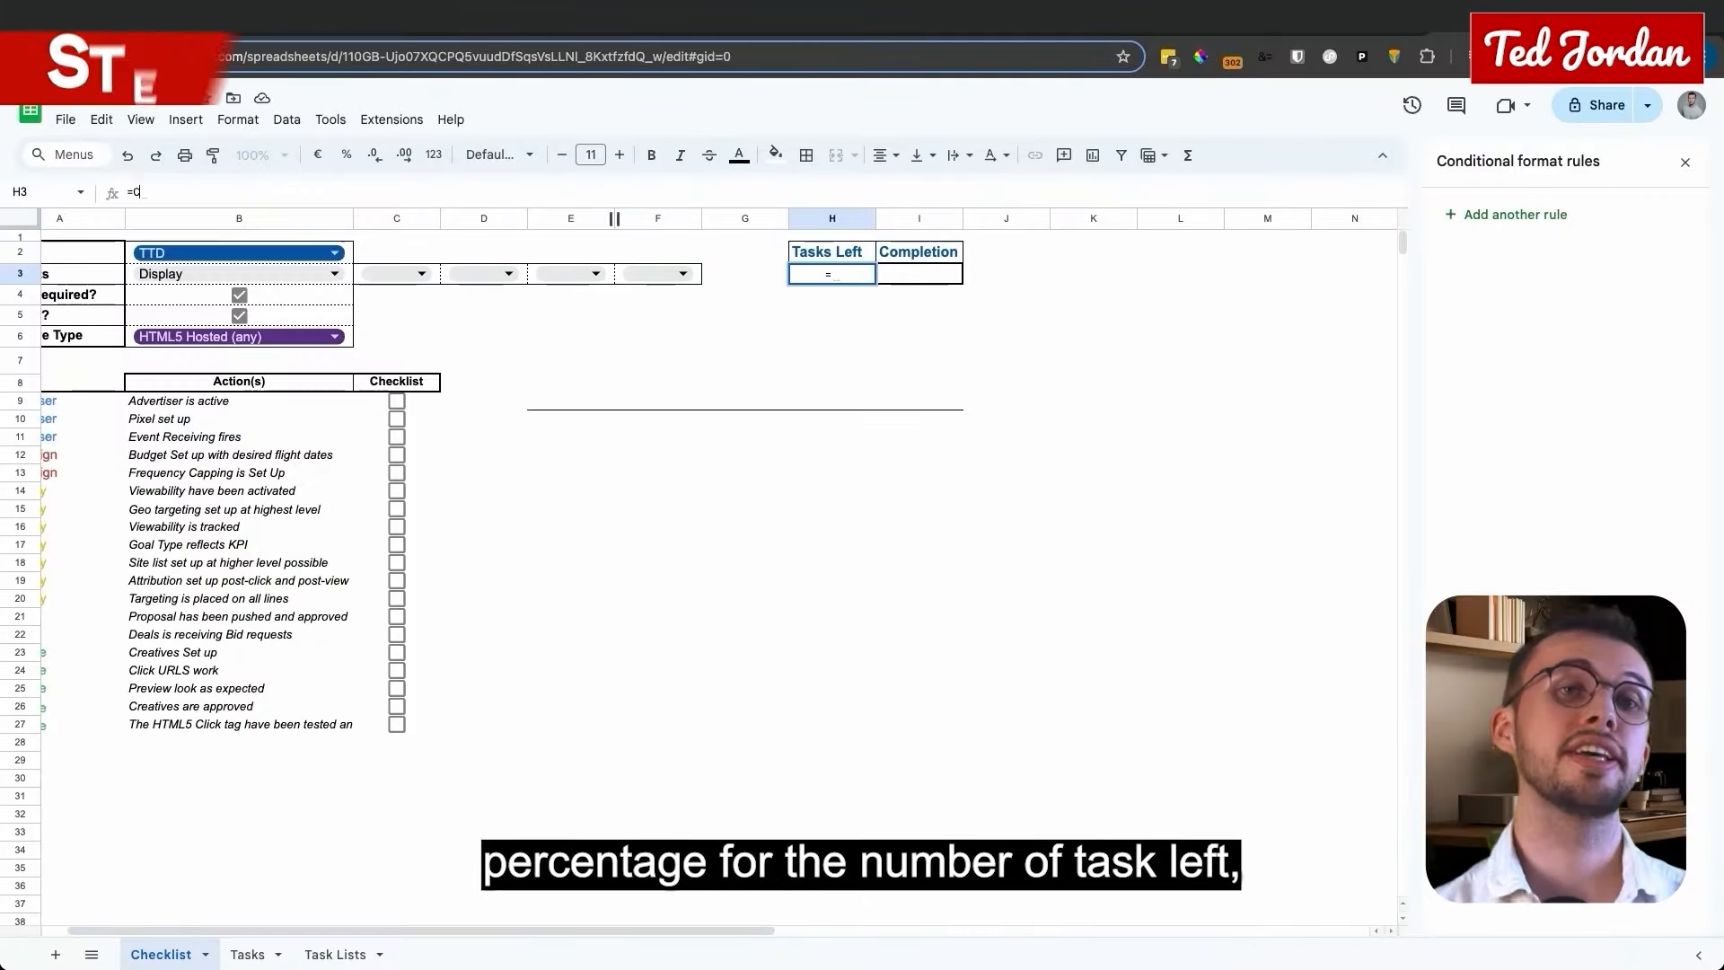
# Enter the Tasks Left formula =COUNTIF(B9:B78, "*") - COUNTIF(C9:C94,TRUE) in H3.
pyautogui.write('=COUNT')
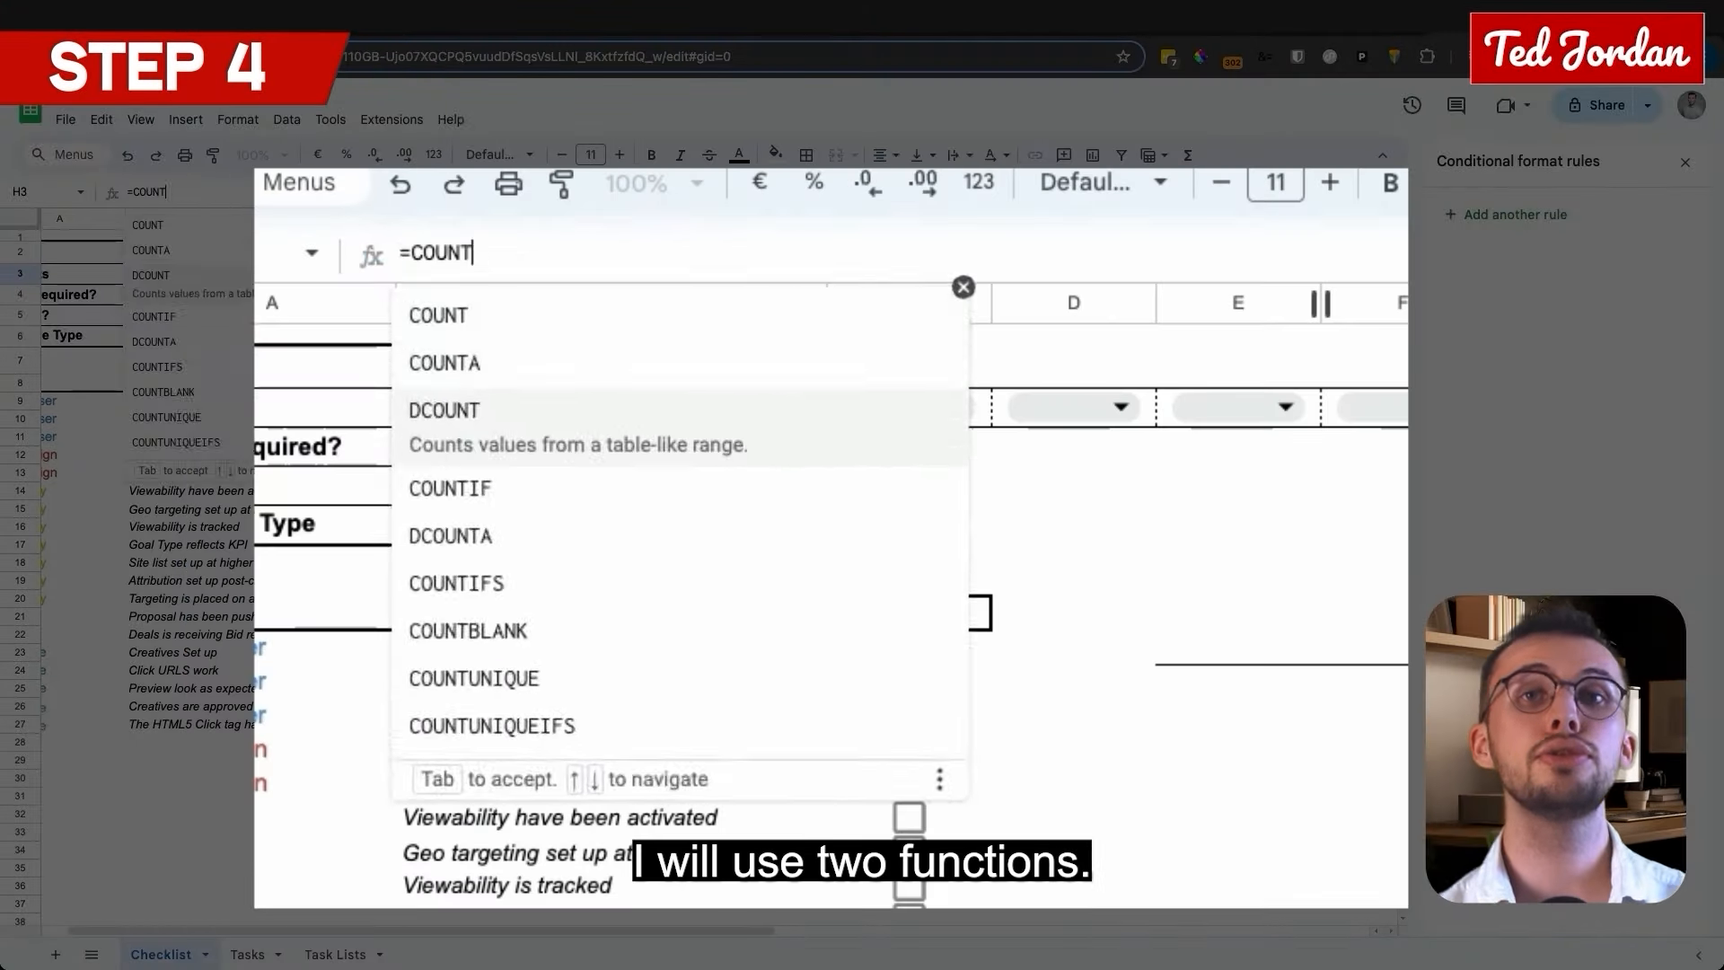
pyautogui.write('IF(')
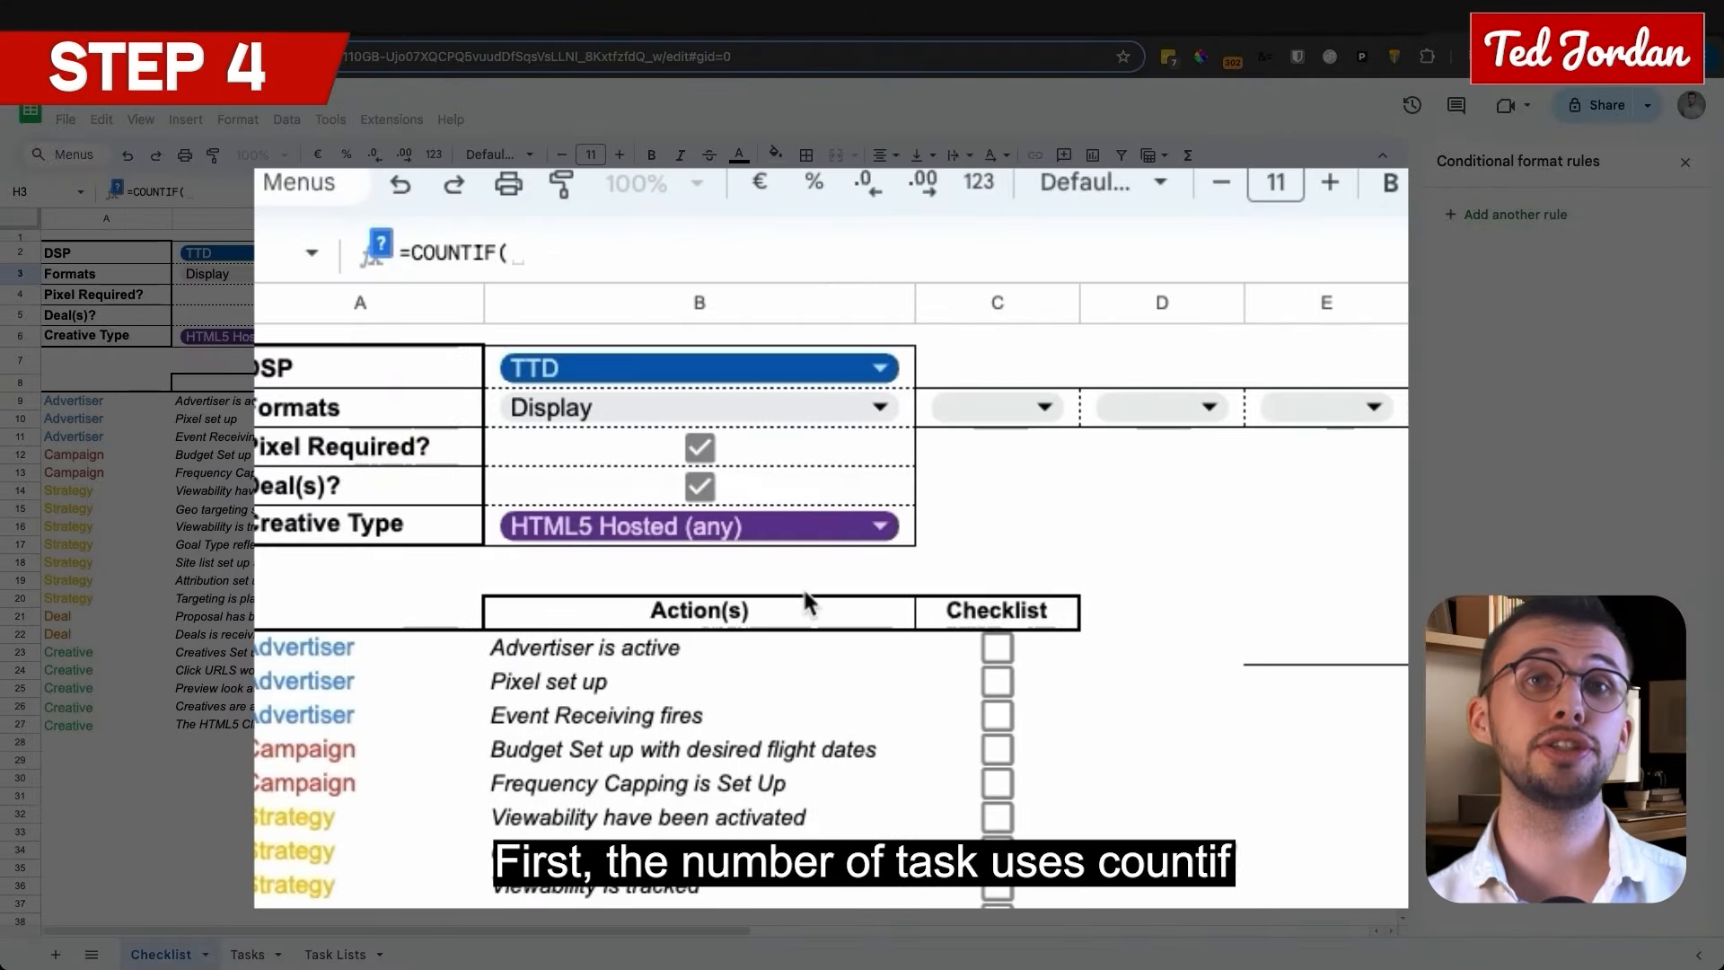
pyautogui.write('B9')
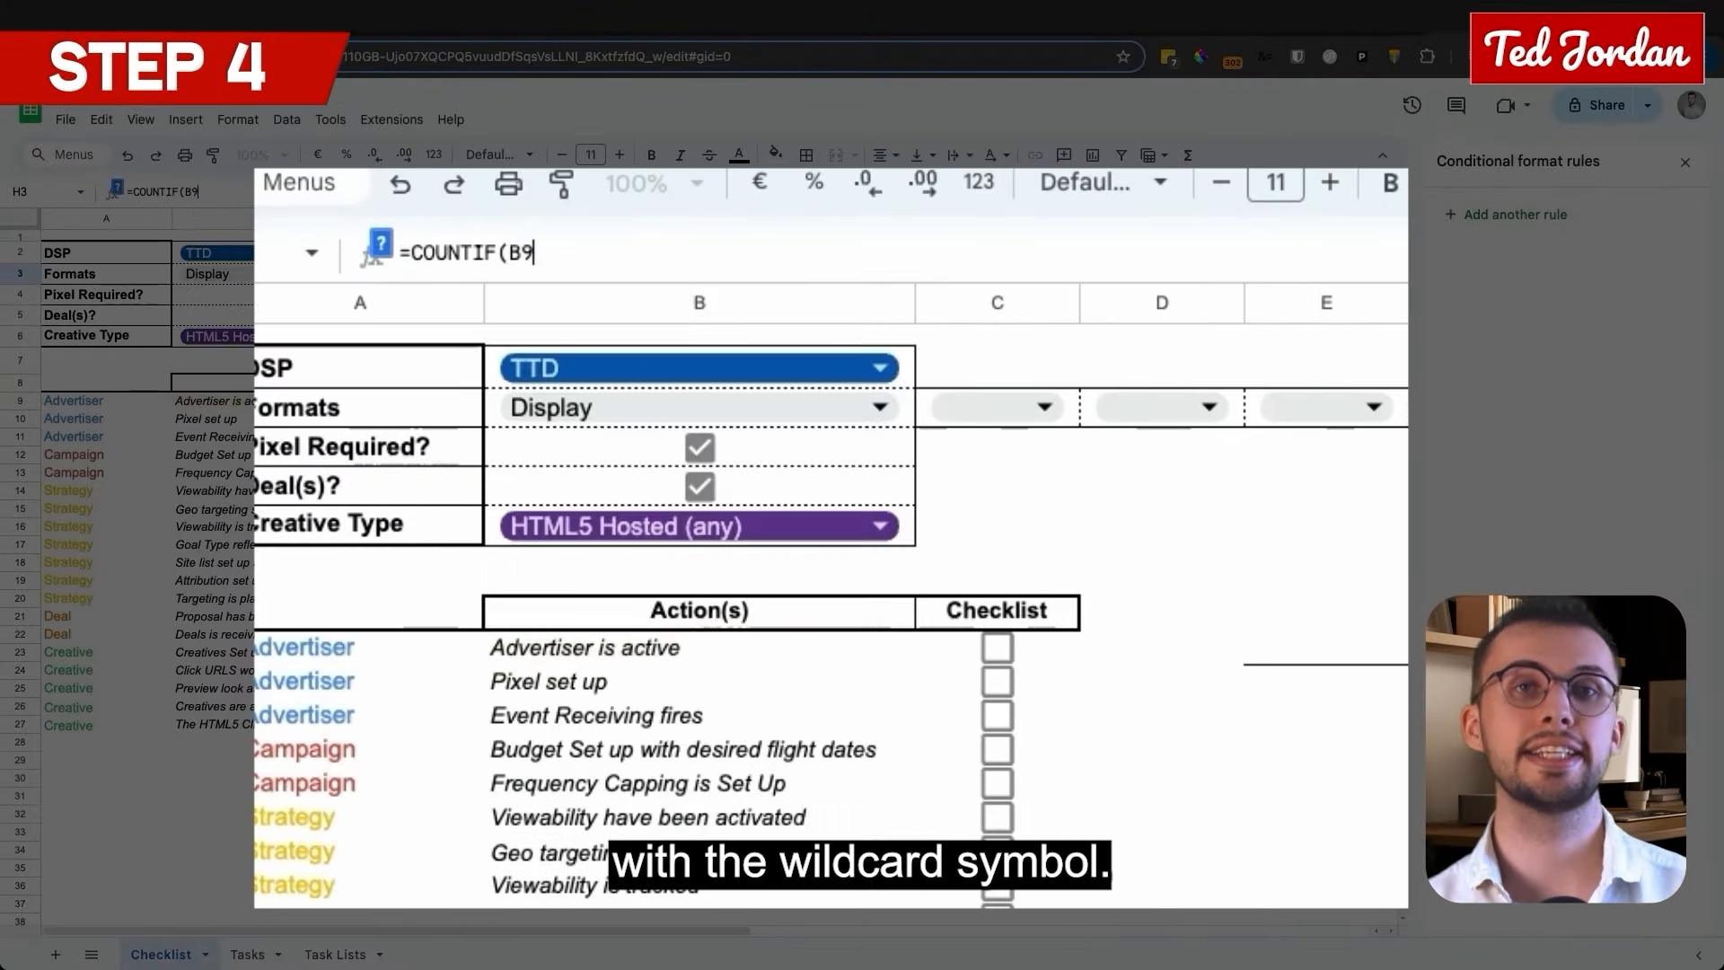
pyautogui.write(':b78')
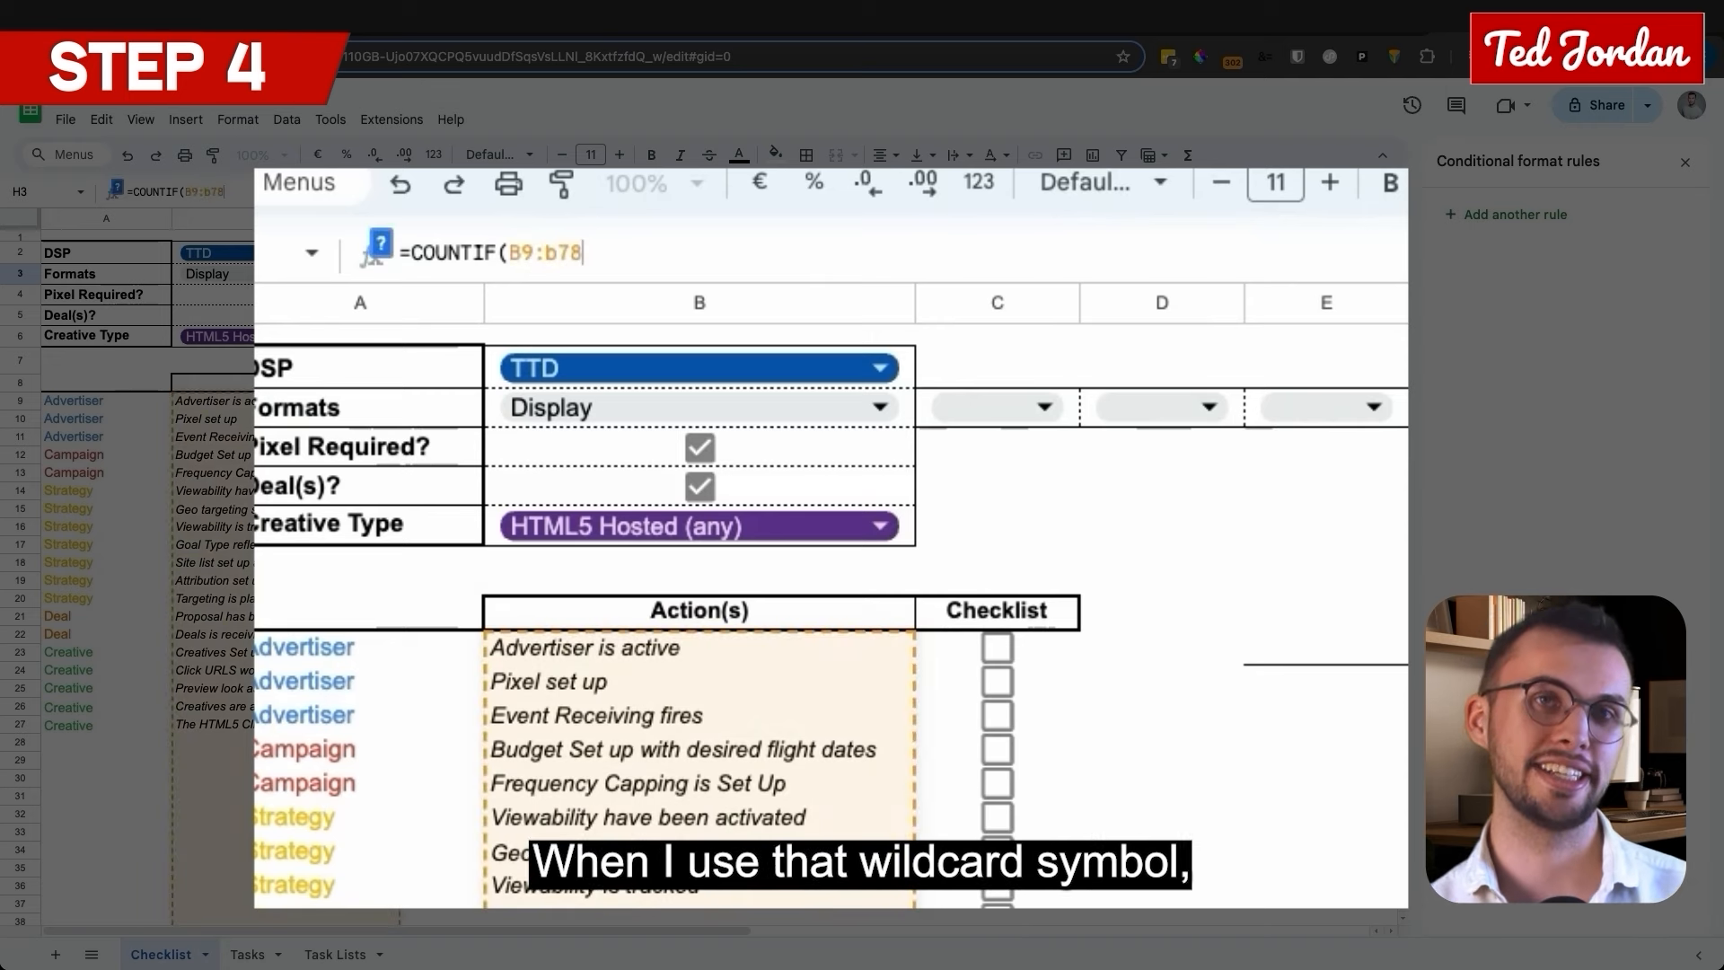
pyautogui.write(', "*"')
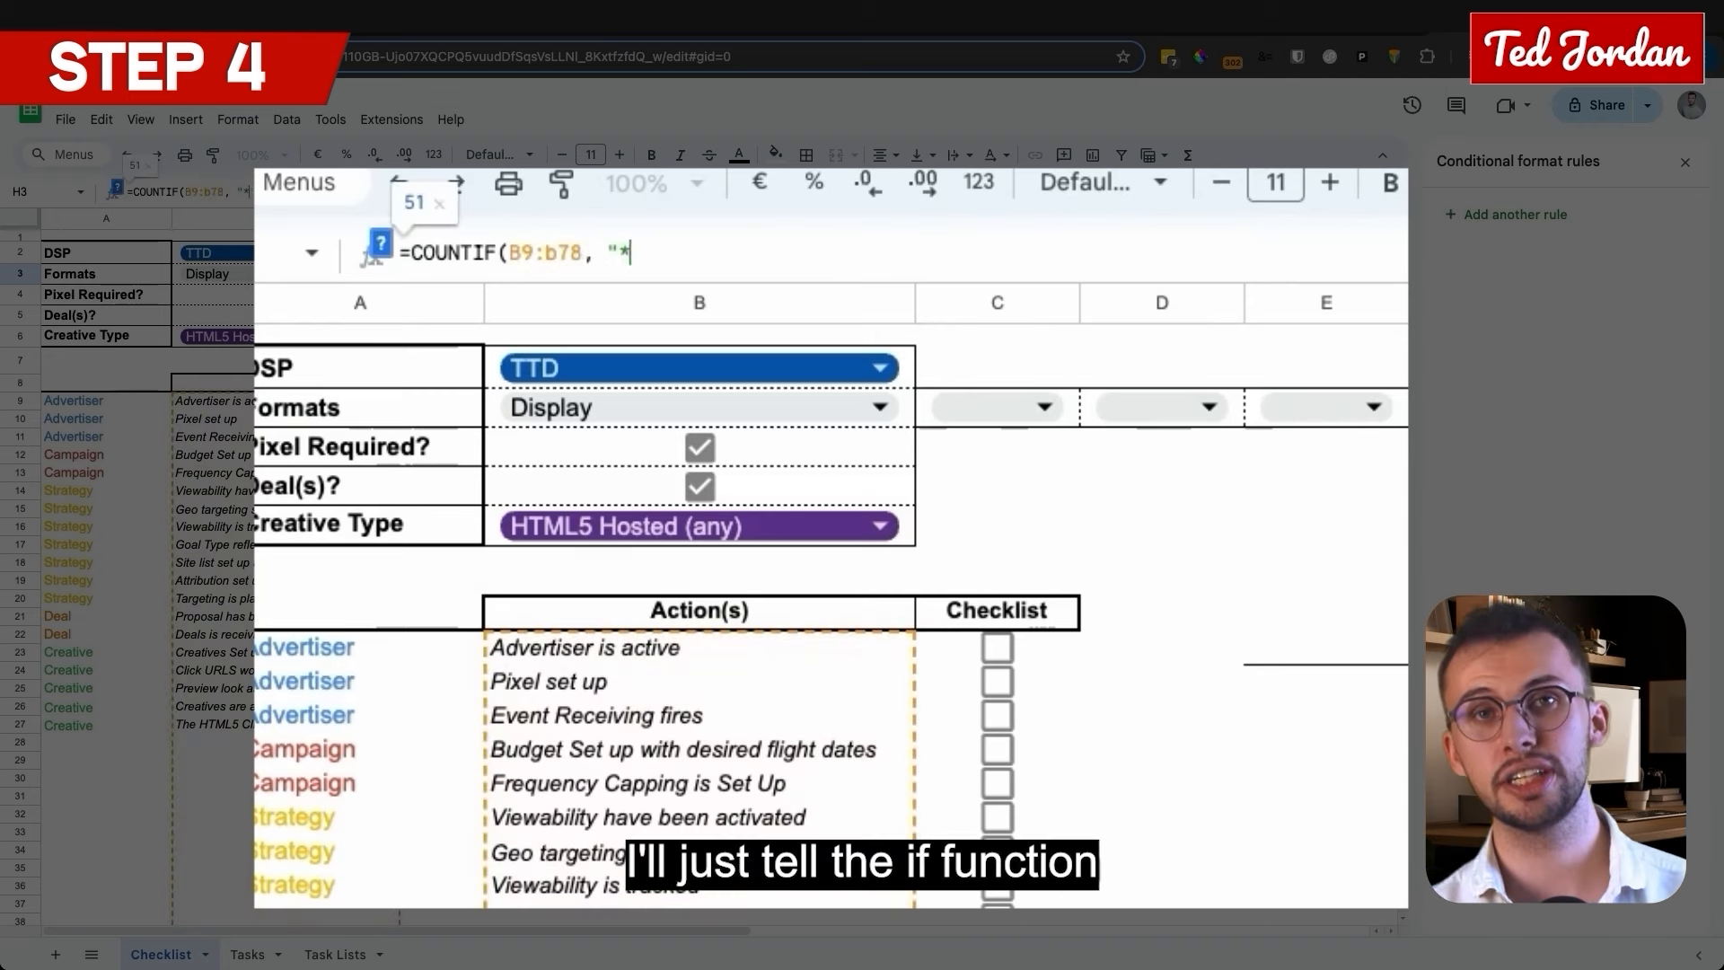
pyautogui.write(')')
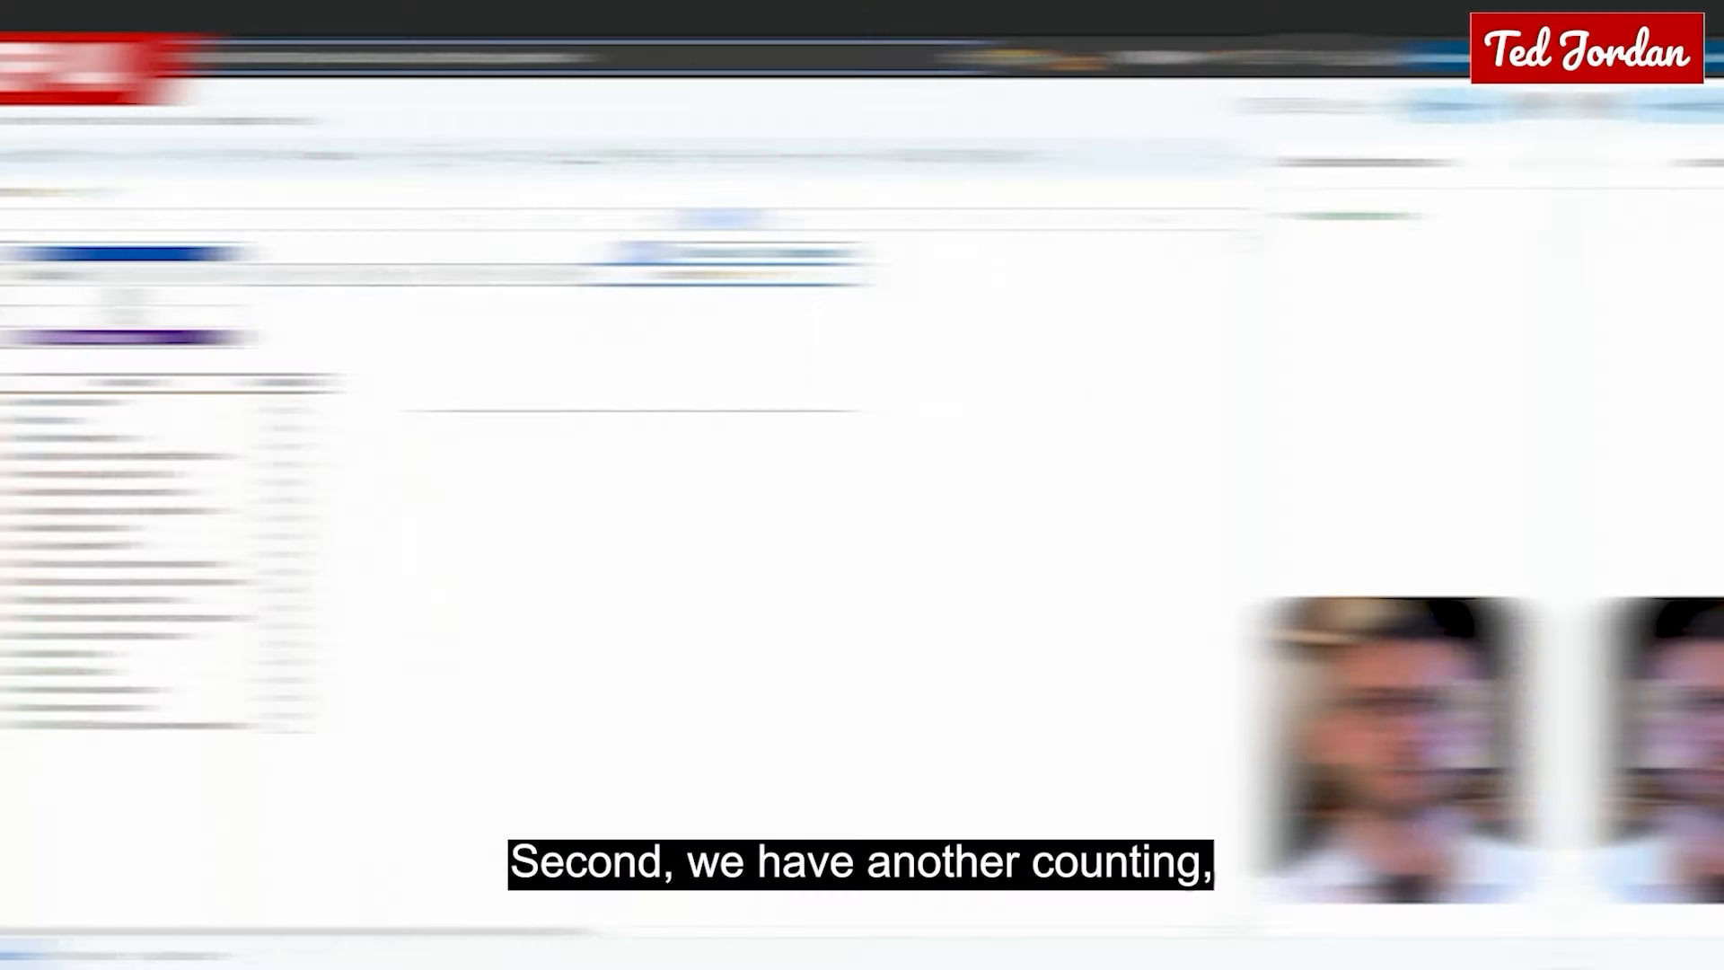
pyautogui.write('- COUNTIF(C9:C9')
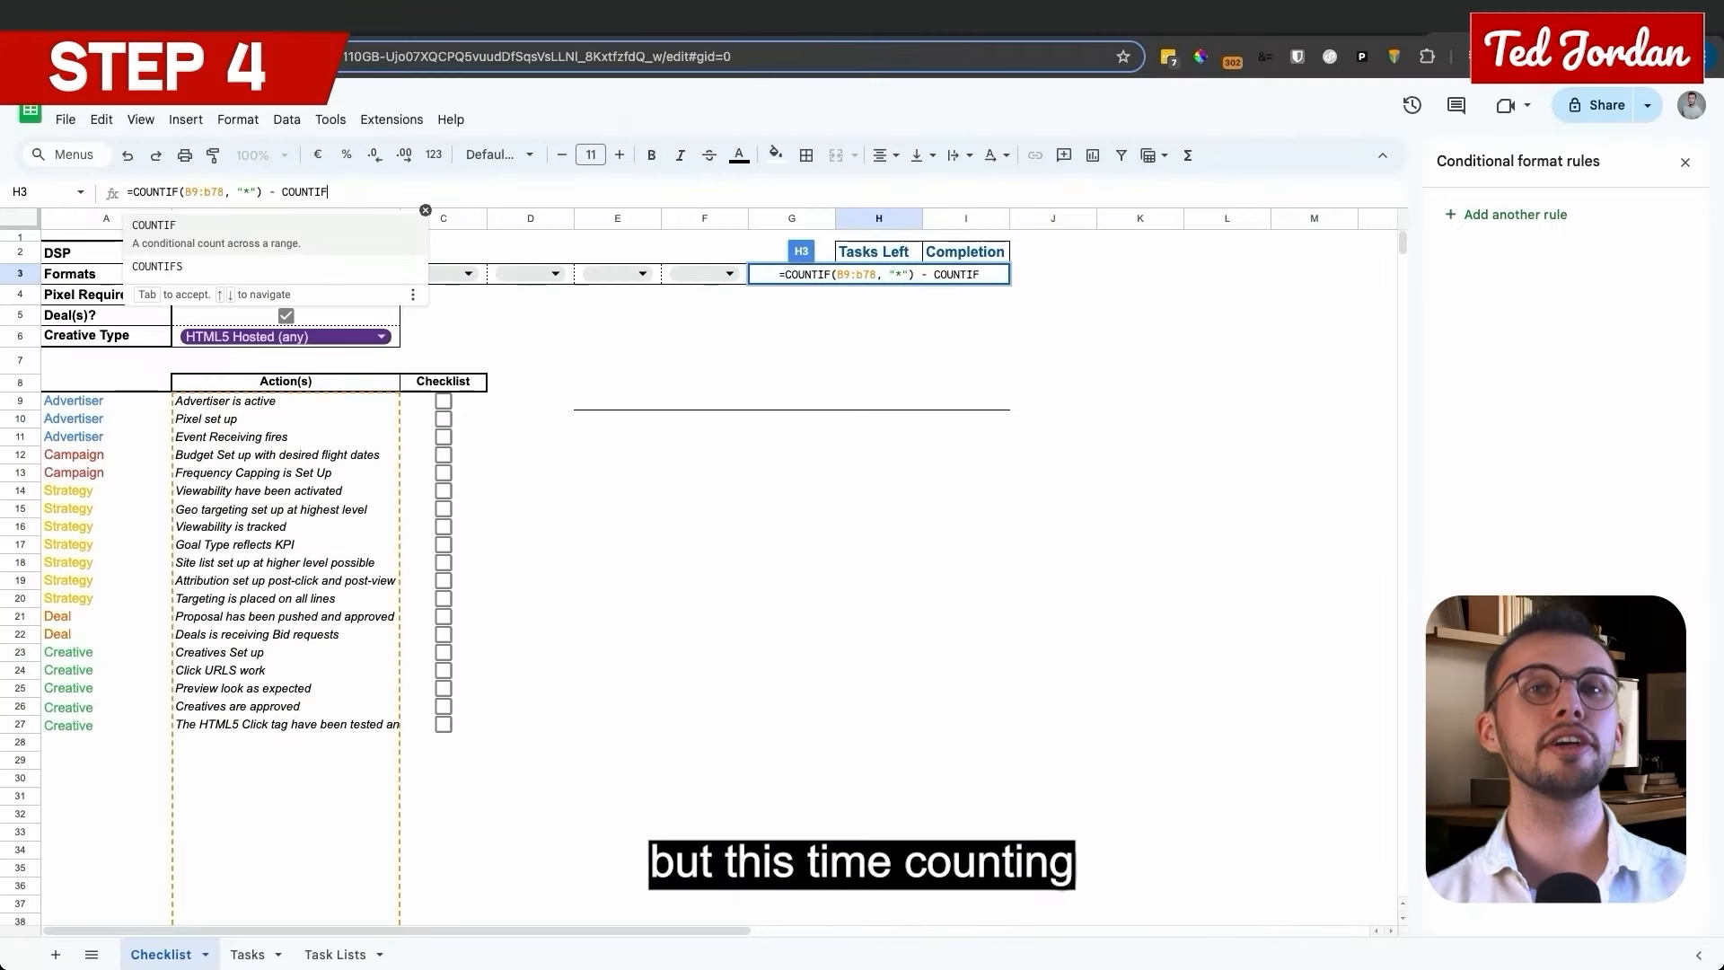
pyautogui.write('4,TRUE)')
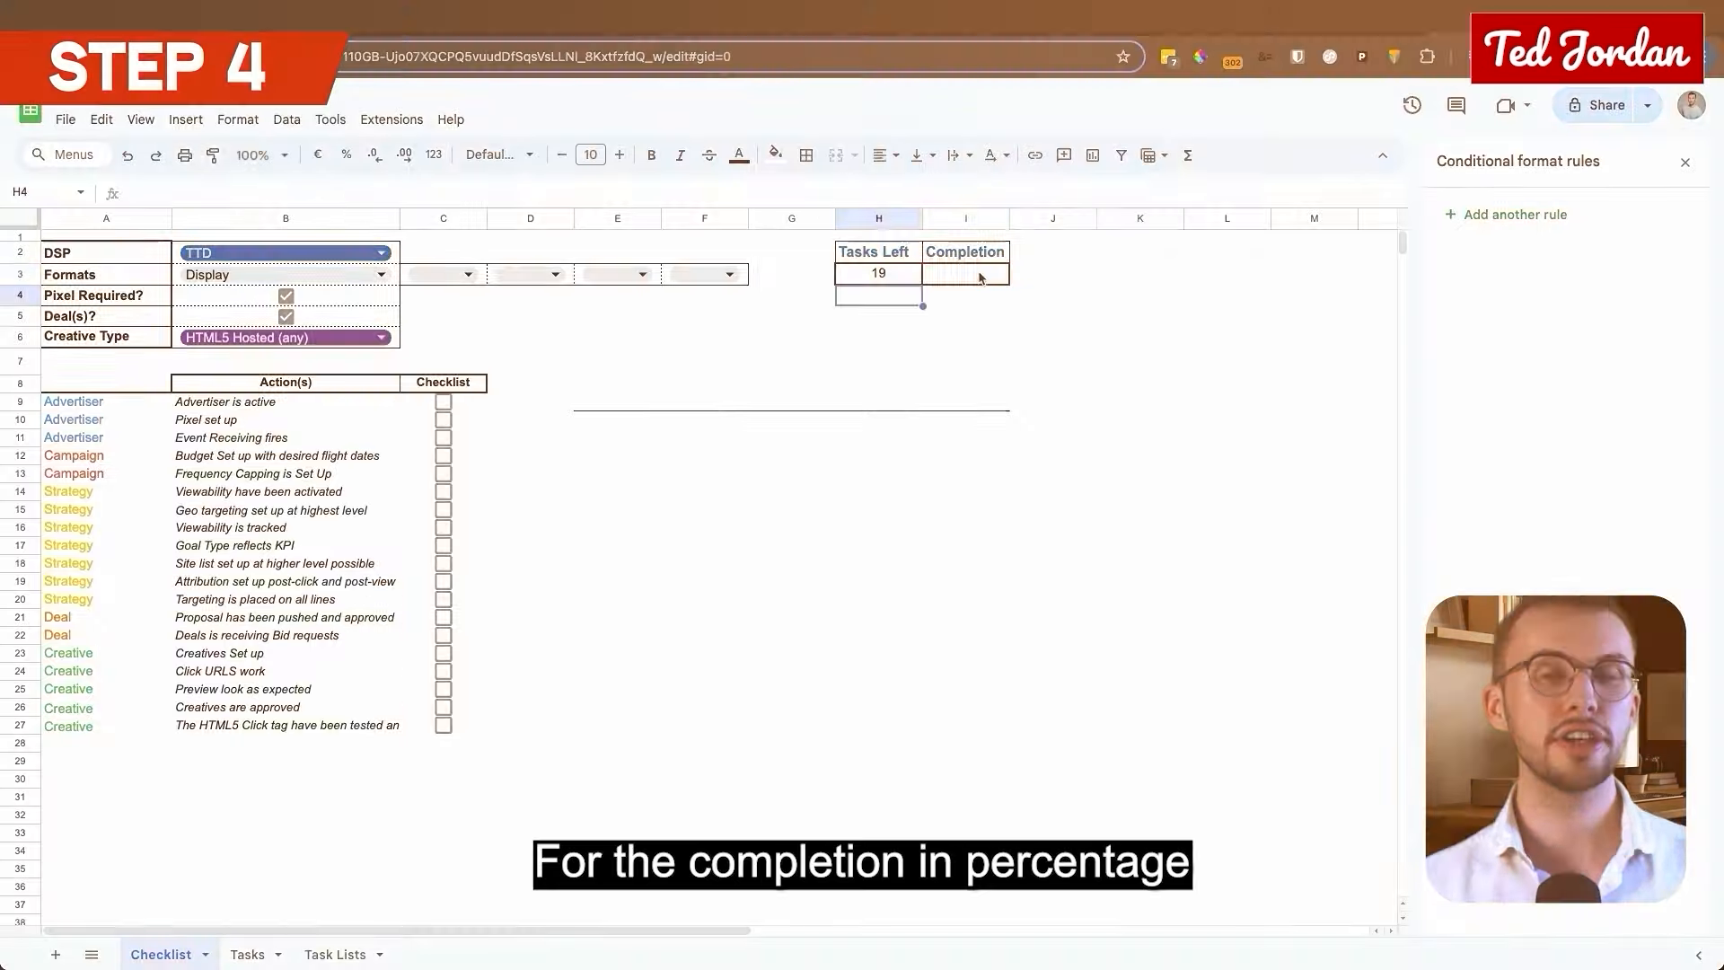
pyautogui.click(966, 275)
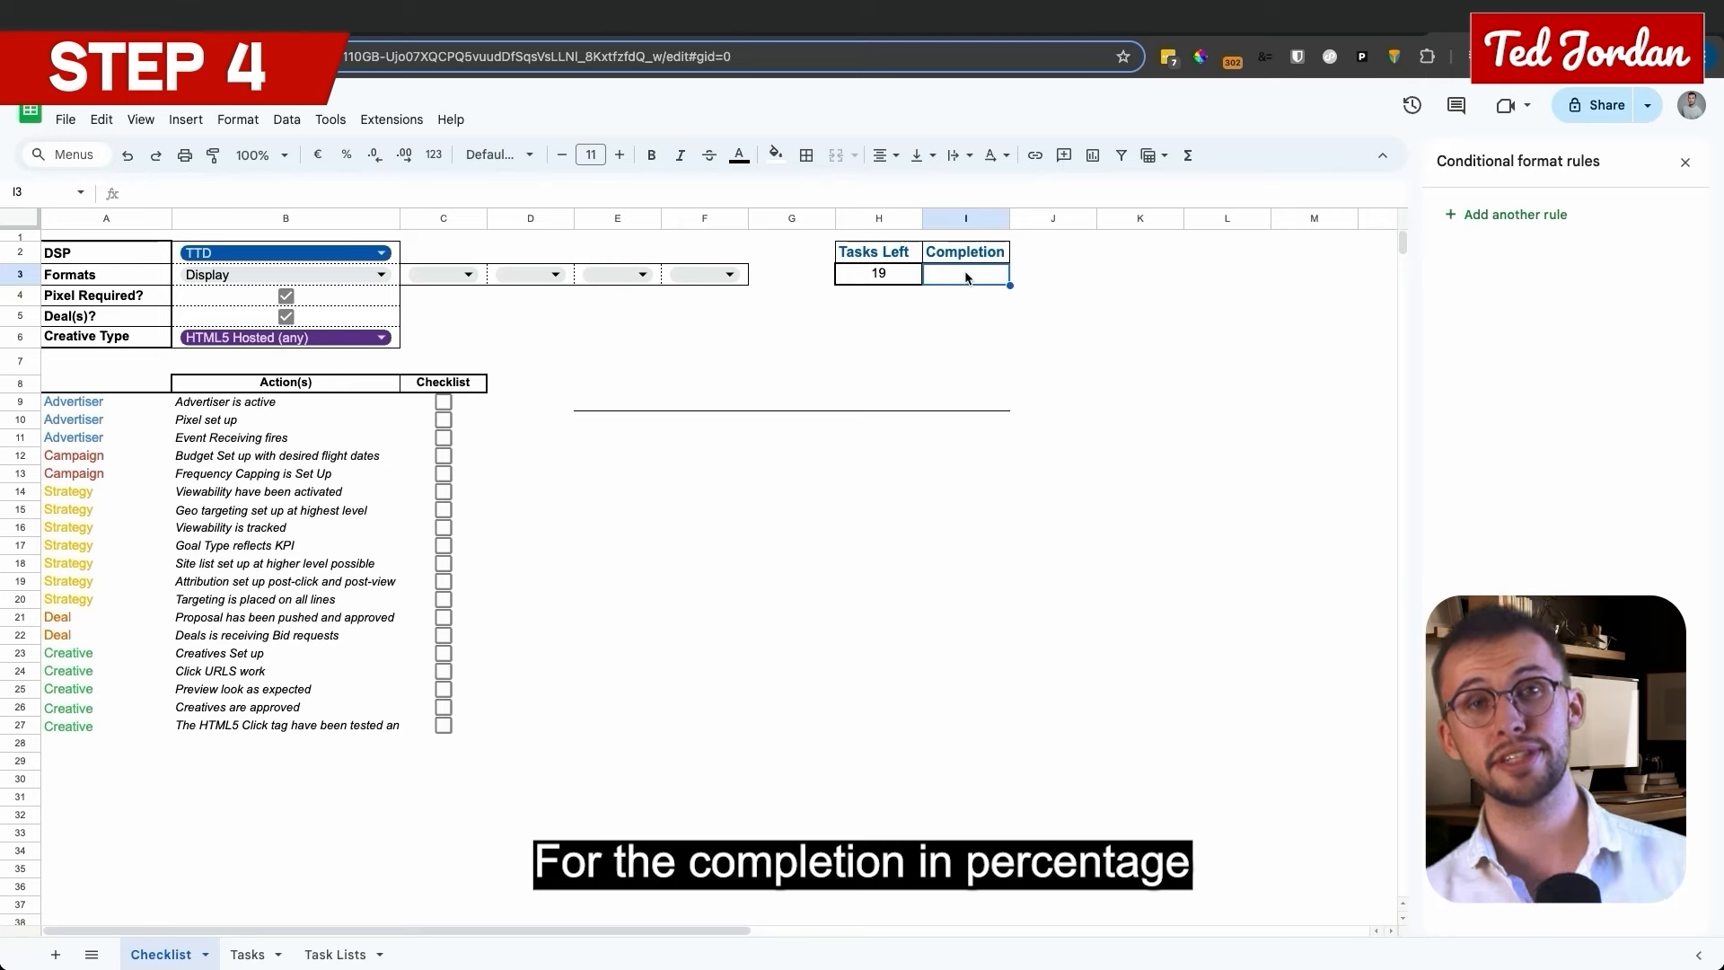
pyautogui.write('=count')
pyautogui.press('BackSpace')
pyautogui.press('BackSpace')
pyautogui.press('BackSpace')
pyautogui.press('BackSpace')
pyautogui.press('BackSpace')
pyautogui.press('BackSpace')
pyautogui.press('Return')
# Copy the Tasks Left formula from H3 into the Completion cell I3.
pyautogui.press('Up')
pyautogui.press('Left')
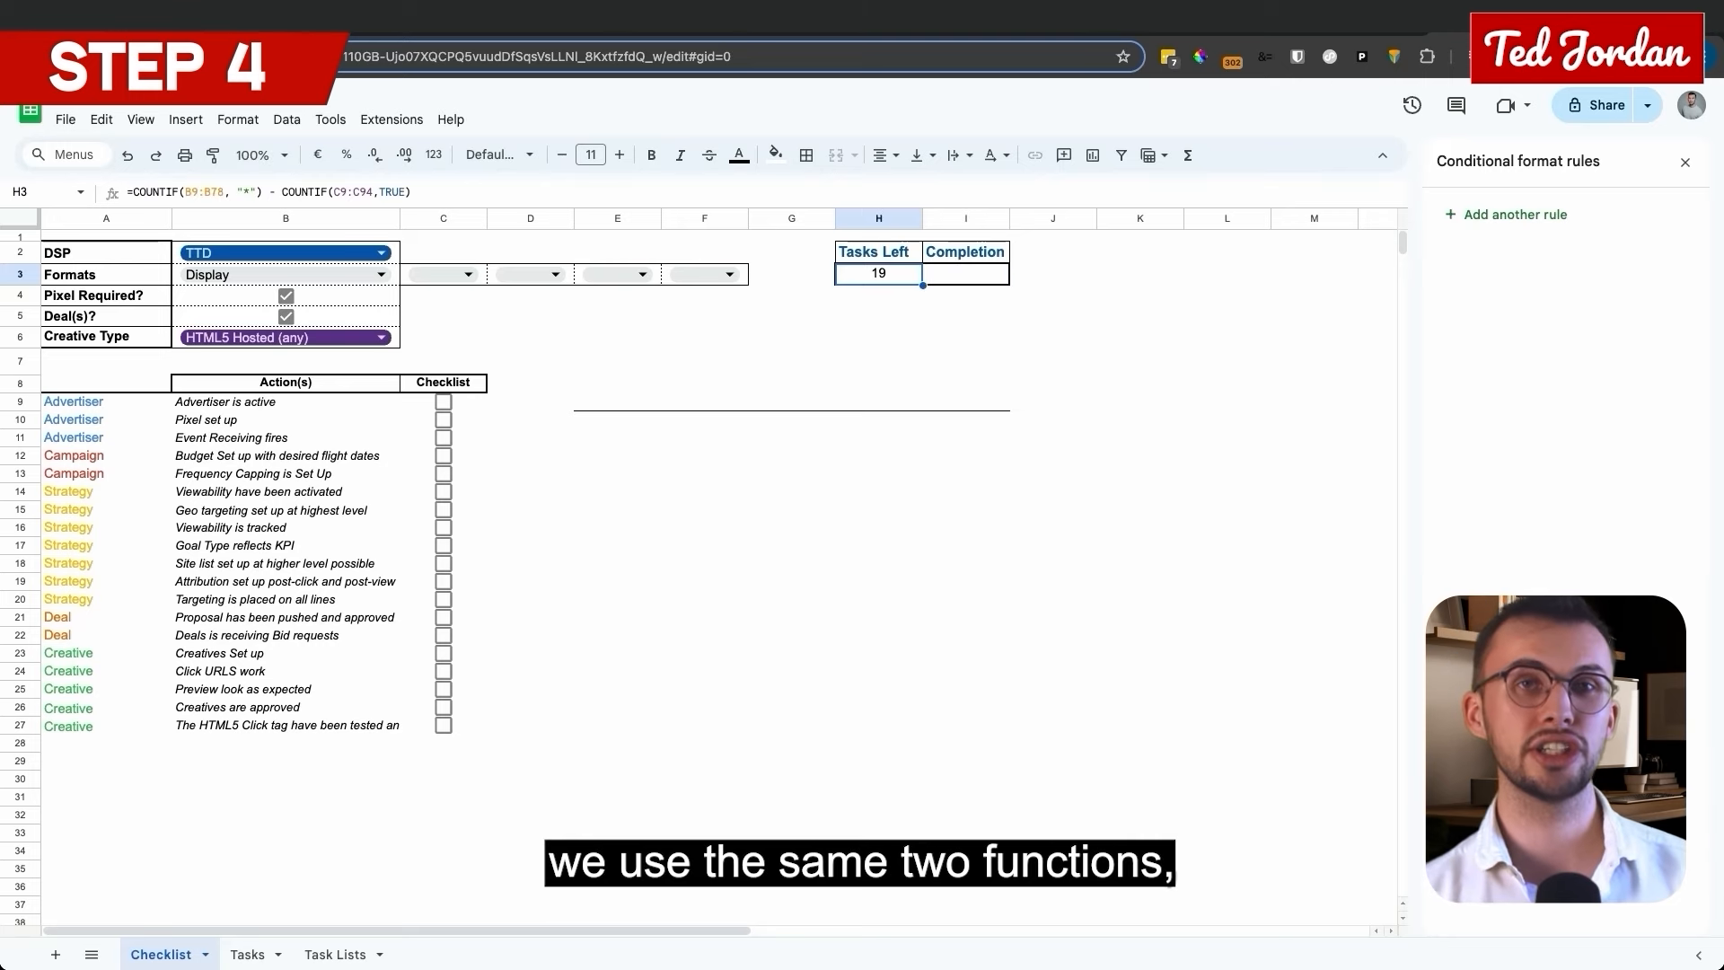
pyautogui.moveTo(442, 192); pyautogui.dragTo(123, 200)
pyautogui.hotkey('ctrl', 'c')
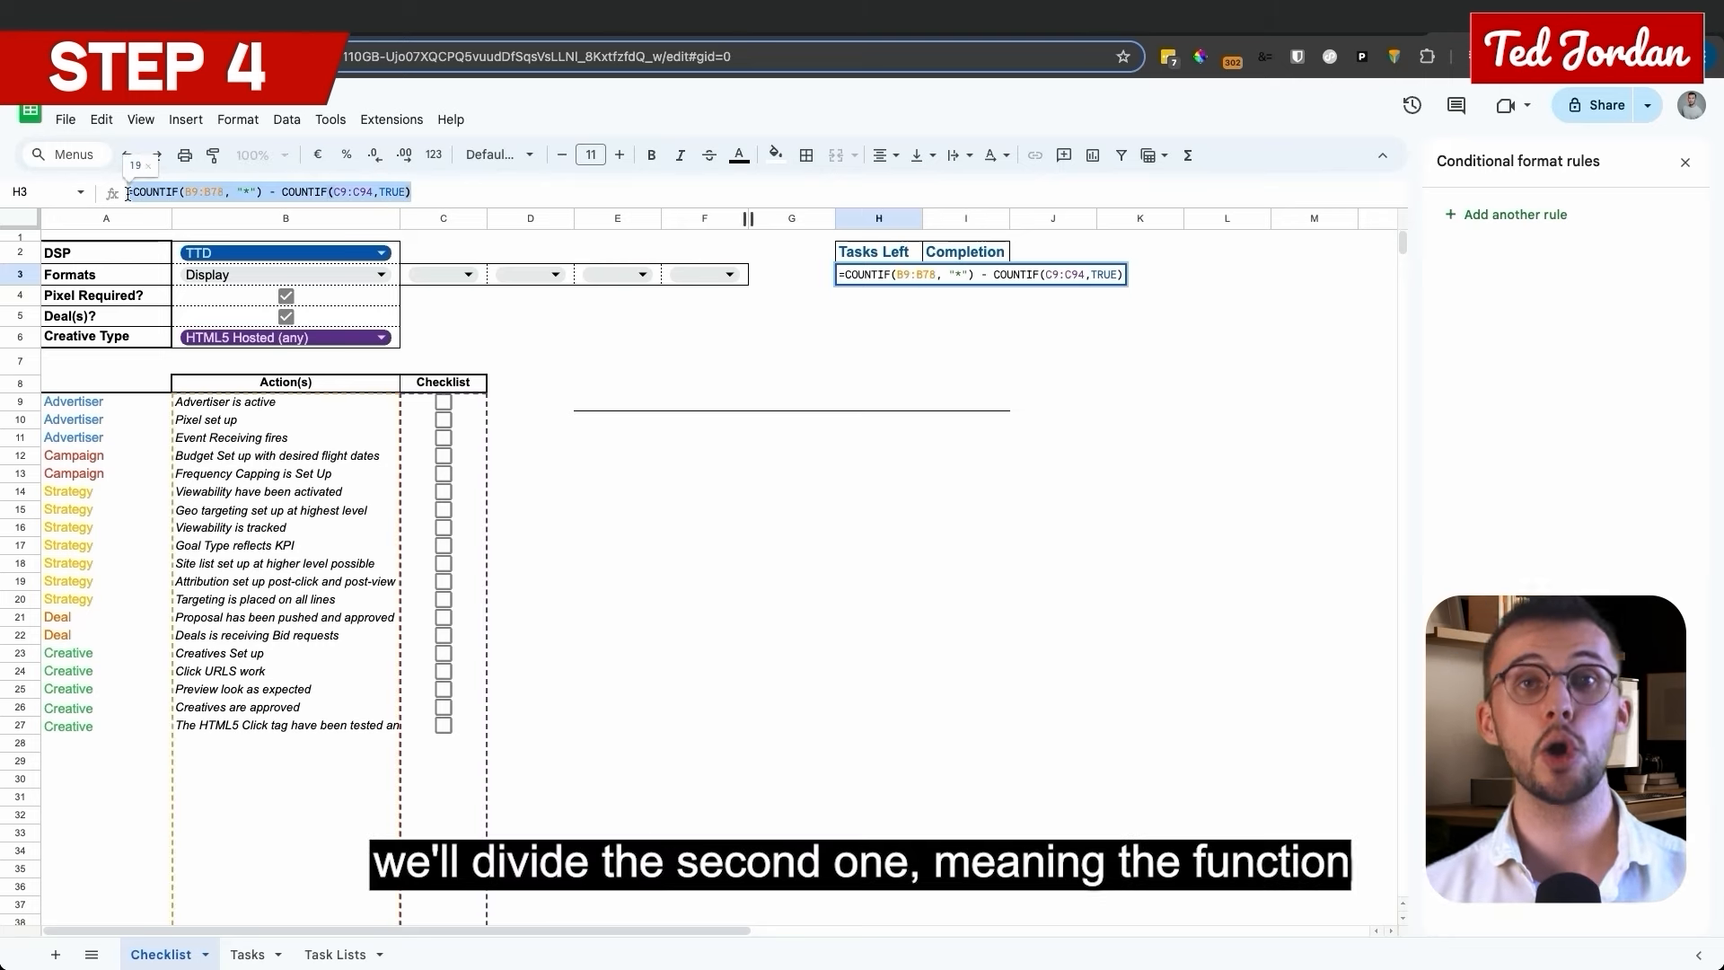
pyautogui.press('Escape')
pyautogui.click(963, 280)
pyautogui.click(463, 189)
pyautogui.hotkey('ctrl', 'v')
# Rework the Completion formula in I3 to =COUNTIF(C9:C94,TRUE) / COUNTIF(B9:B78, "*").
pyautogui.moveTo(264, 193); pyautogui.dragTo(124, 197)
pyautogui.click(491, 201)
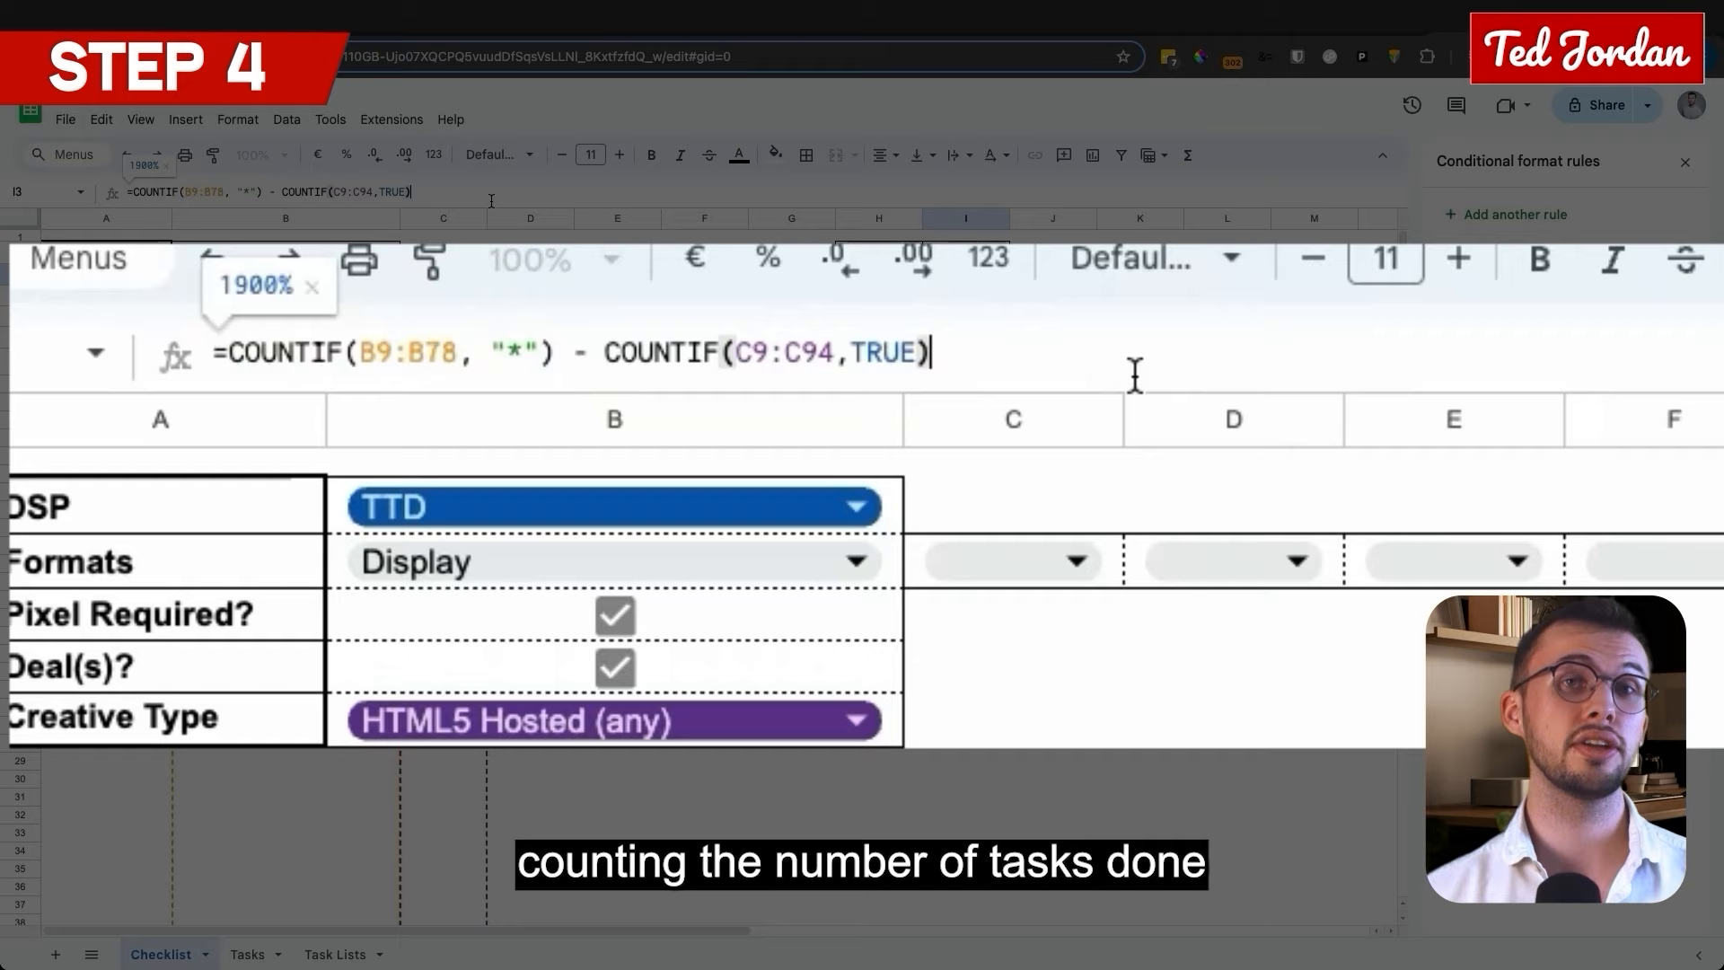
pyautogui.write('/')
pyautogui.write('COUNTIF(B9:B78, "*")')
pyautogui.moveTo(279, 193); pyautogui.dragTo(129, 191)
pyautogui.press('BackSpace')
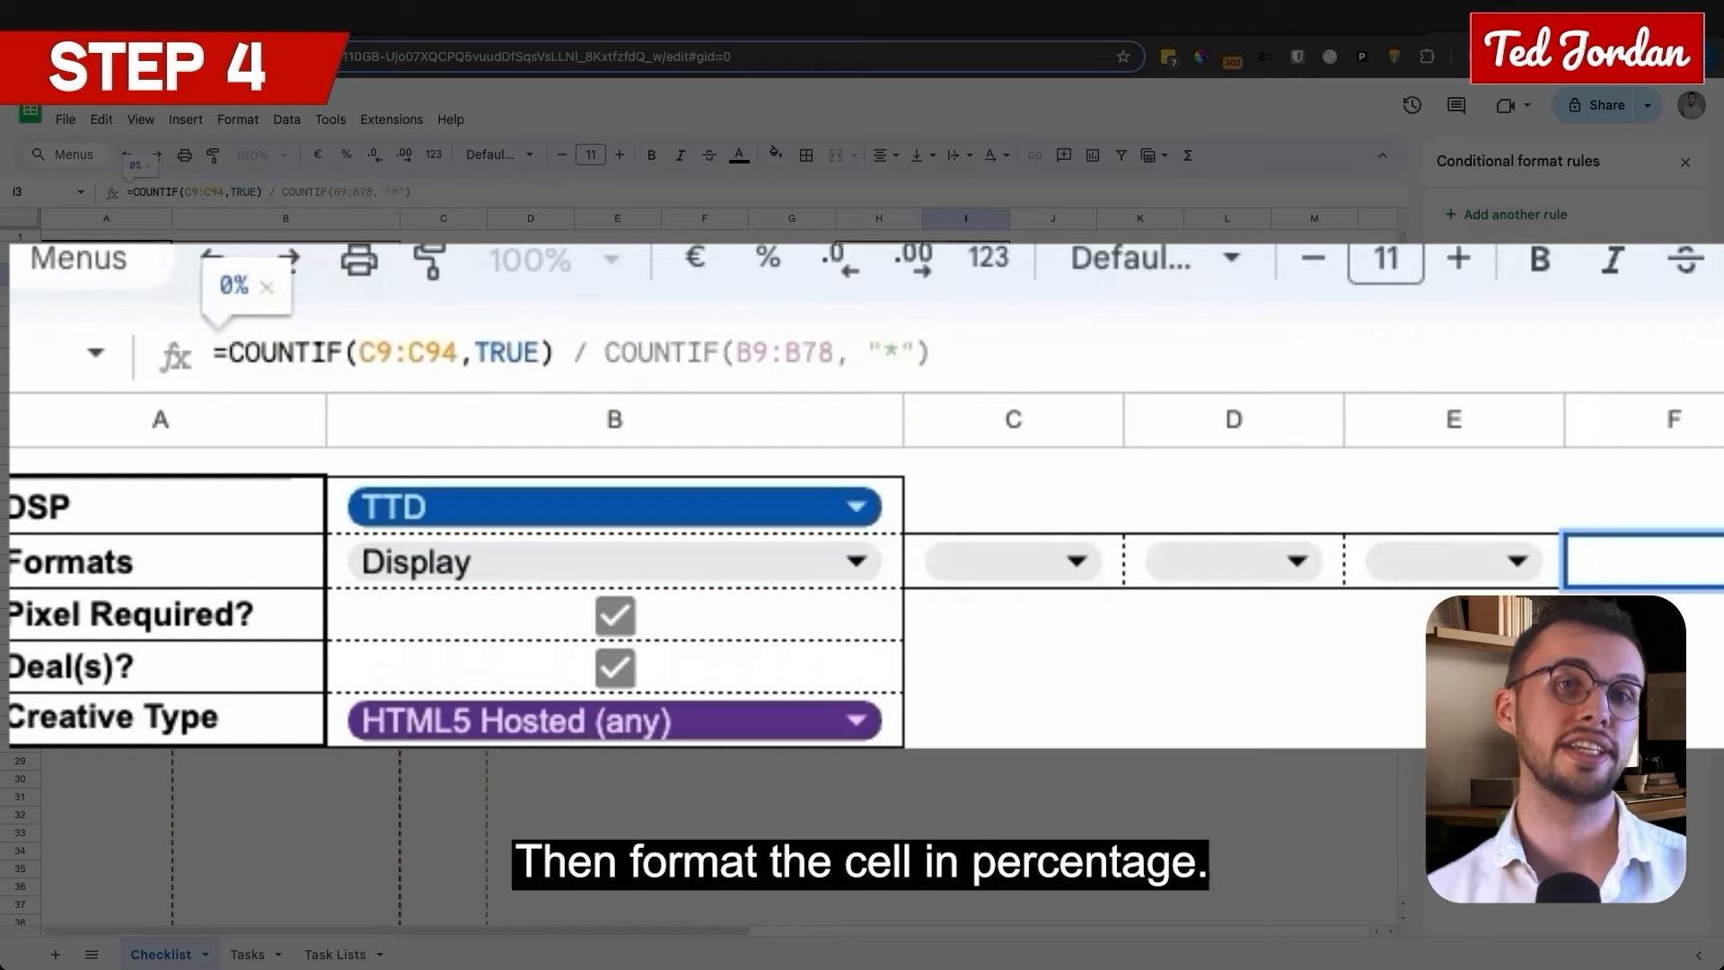
pyautogui.press('Return')
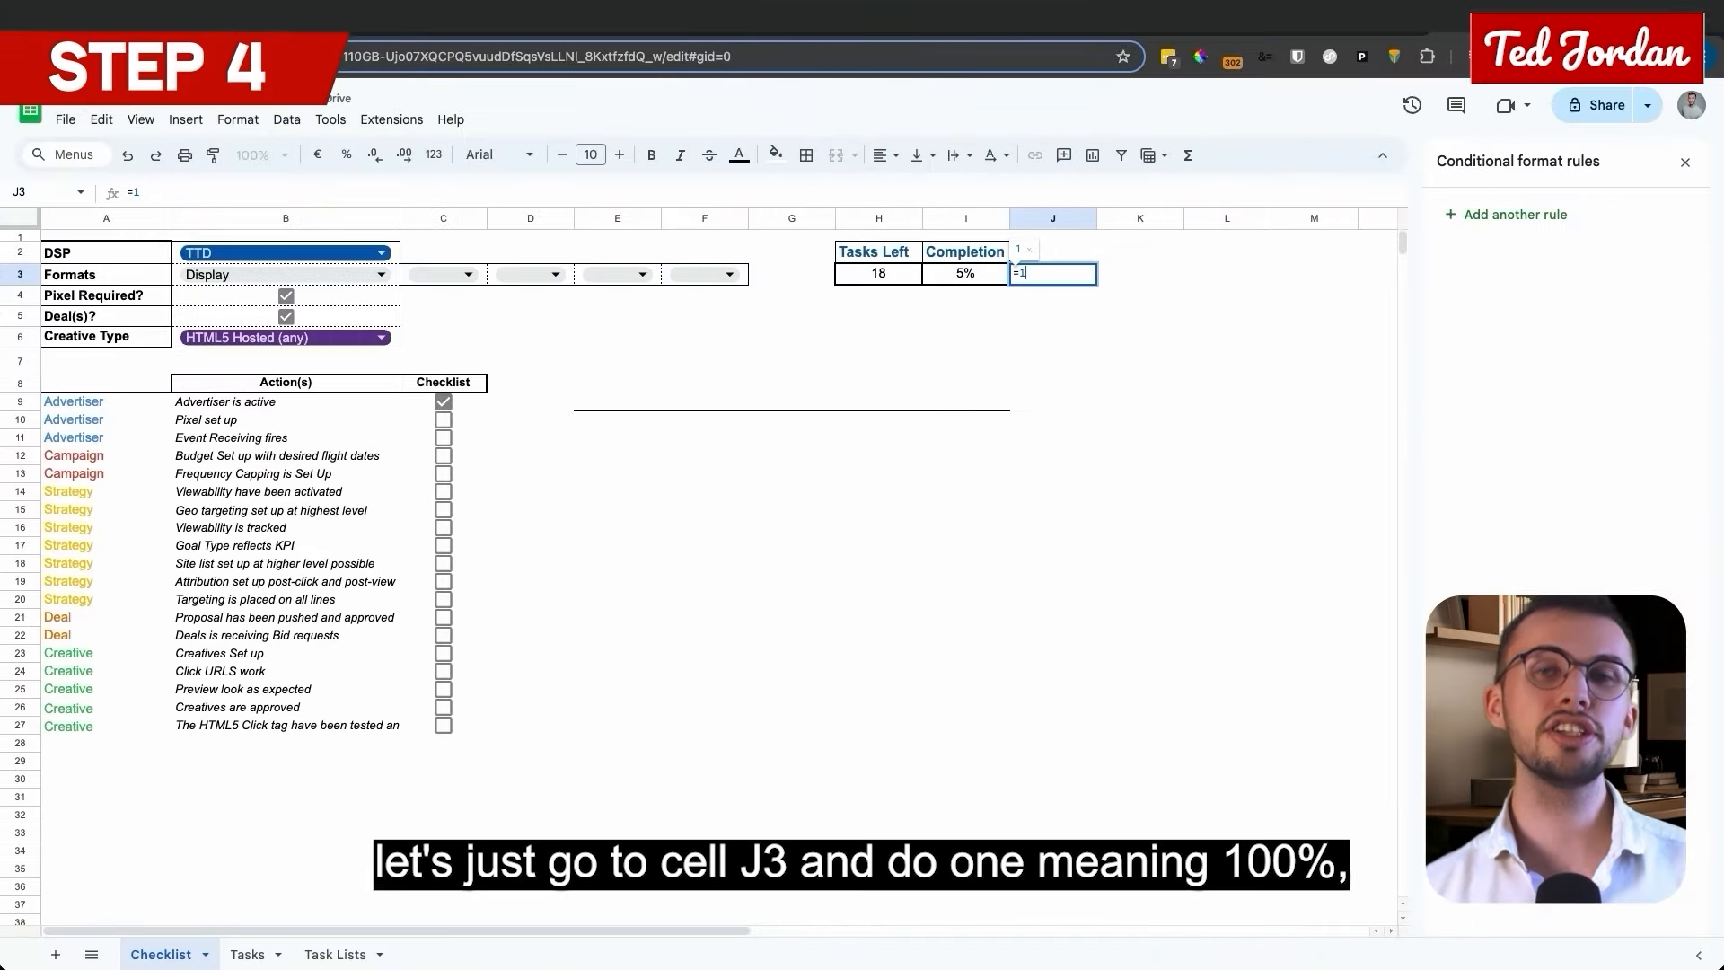
# Subtract the Completion value in I3 from 1 in cell J3 and head the column Not Completed in J2.
pyautogui.write('-')
pyautogui.click(938, 278)
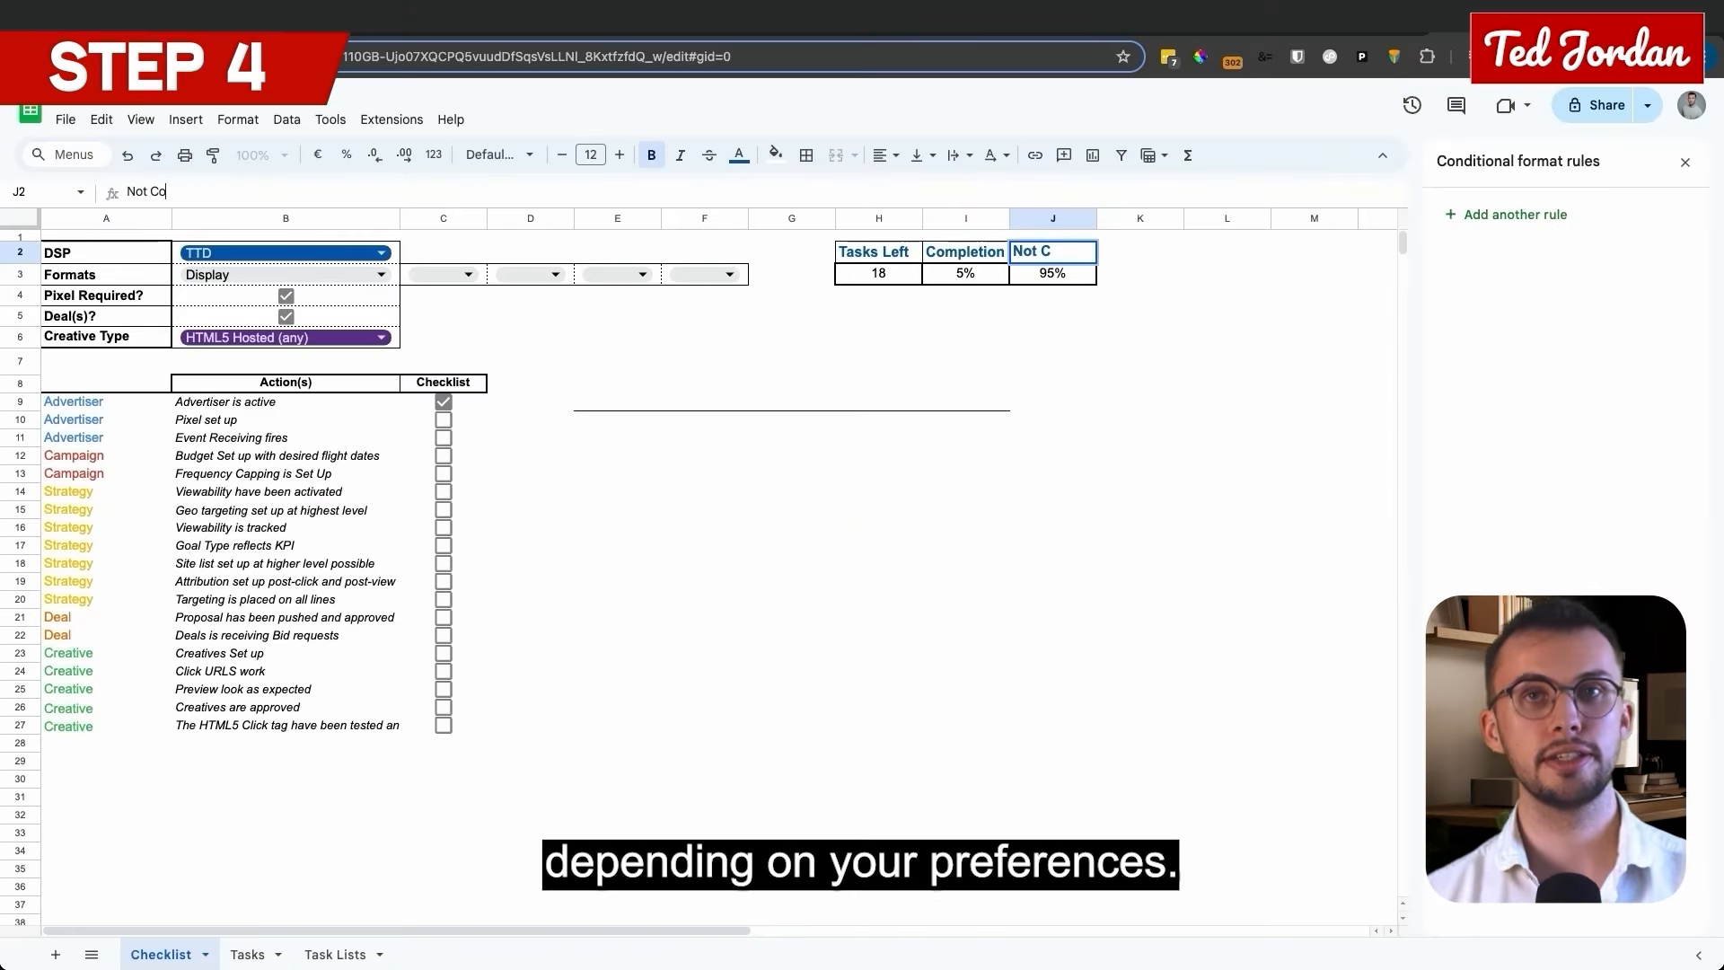
pyautogui.write('mpleted')
pyautogui.press('Return')
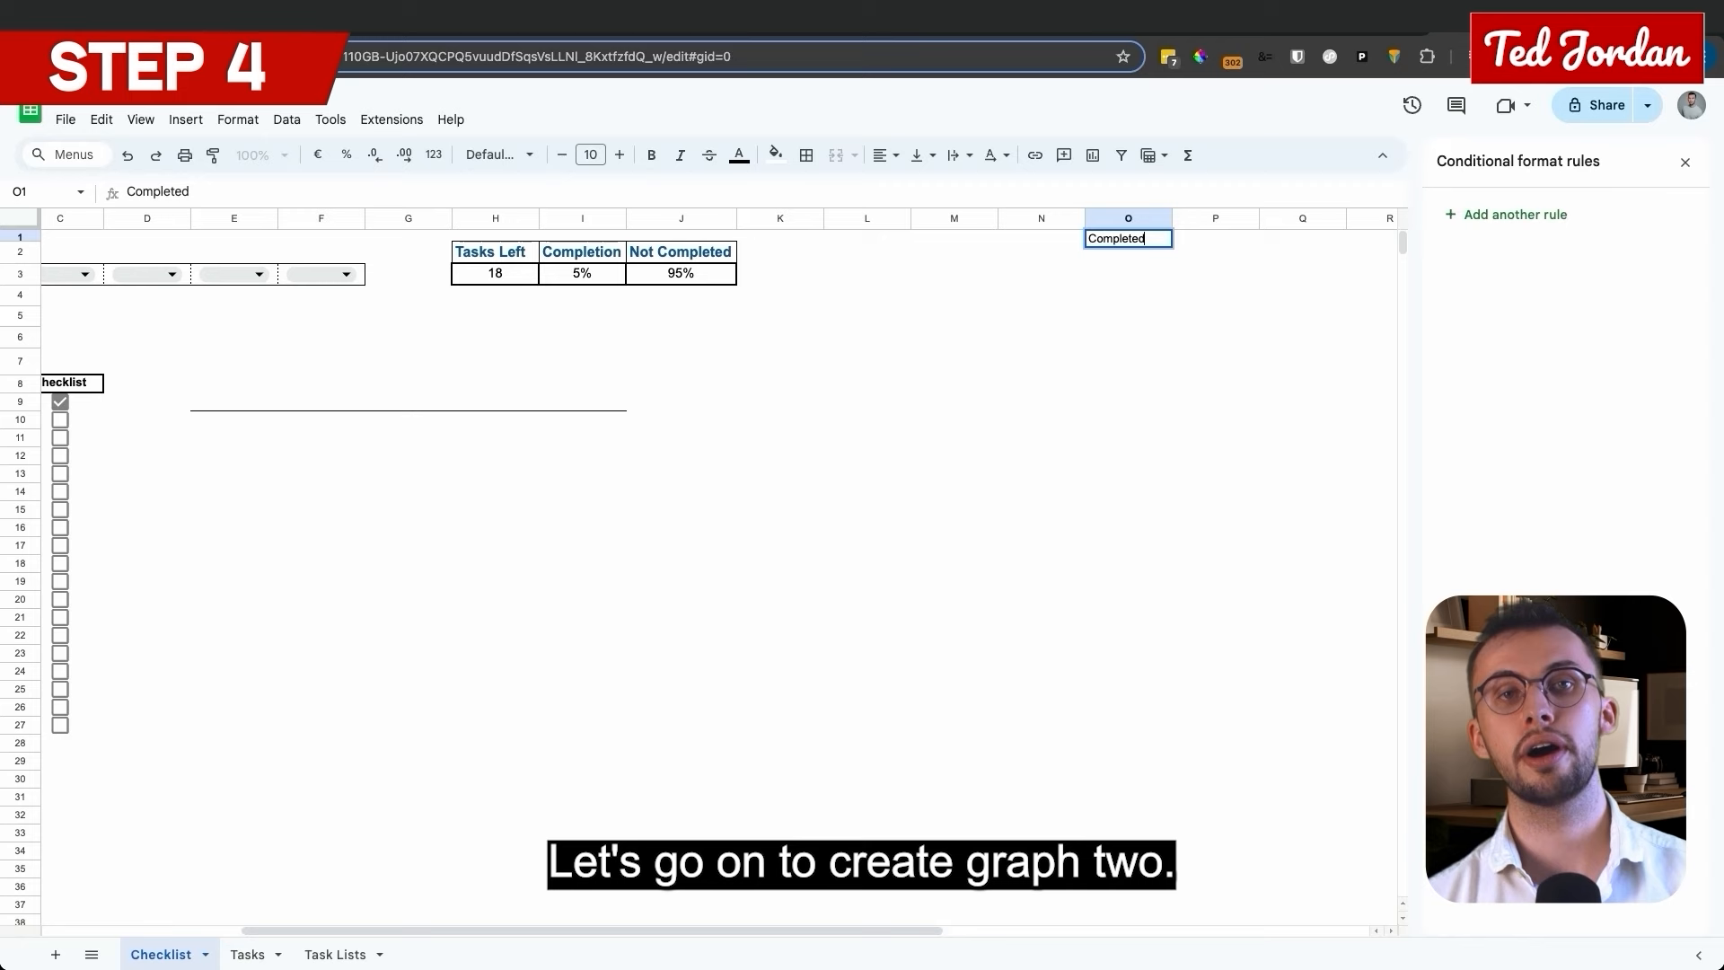
# Set up the helper table headers Completed in O1 and Not Completed in P1.
pyautogui.press('Tab')
pyautogui.write('Not Completed')
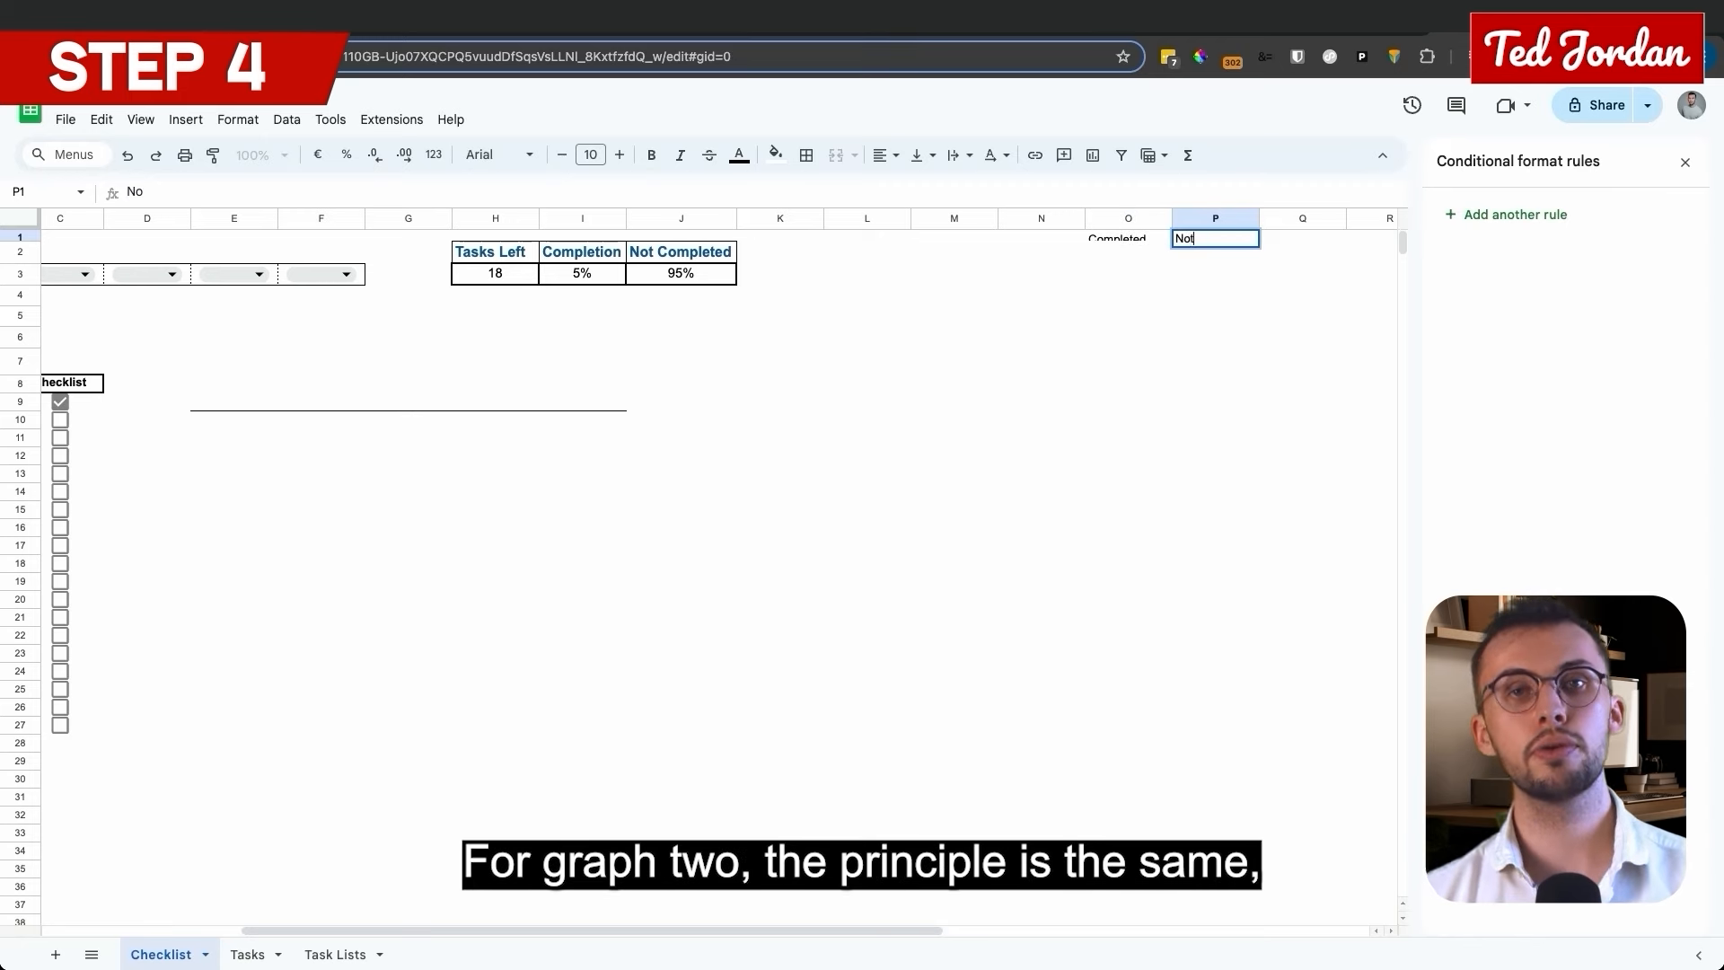
pyautogui.press('Return')
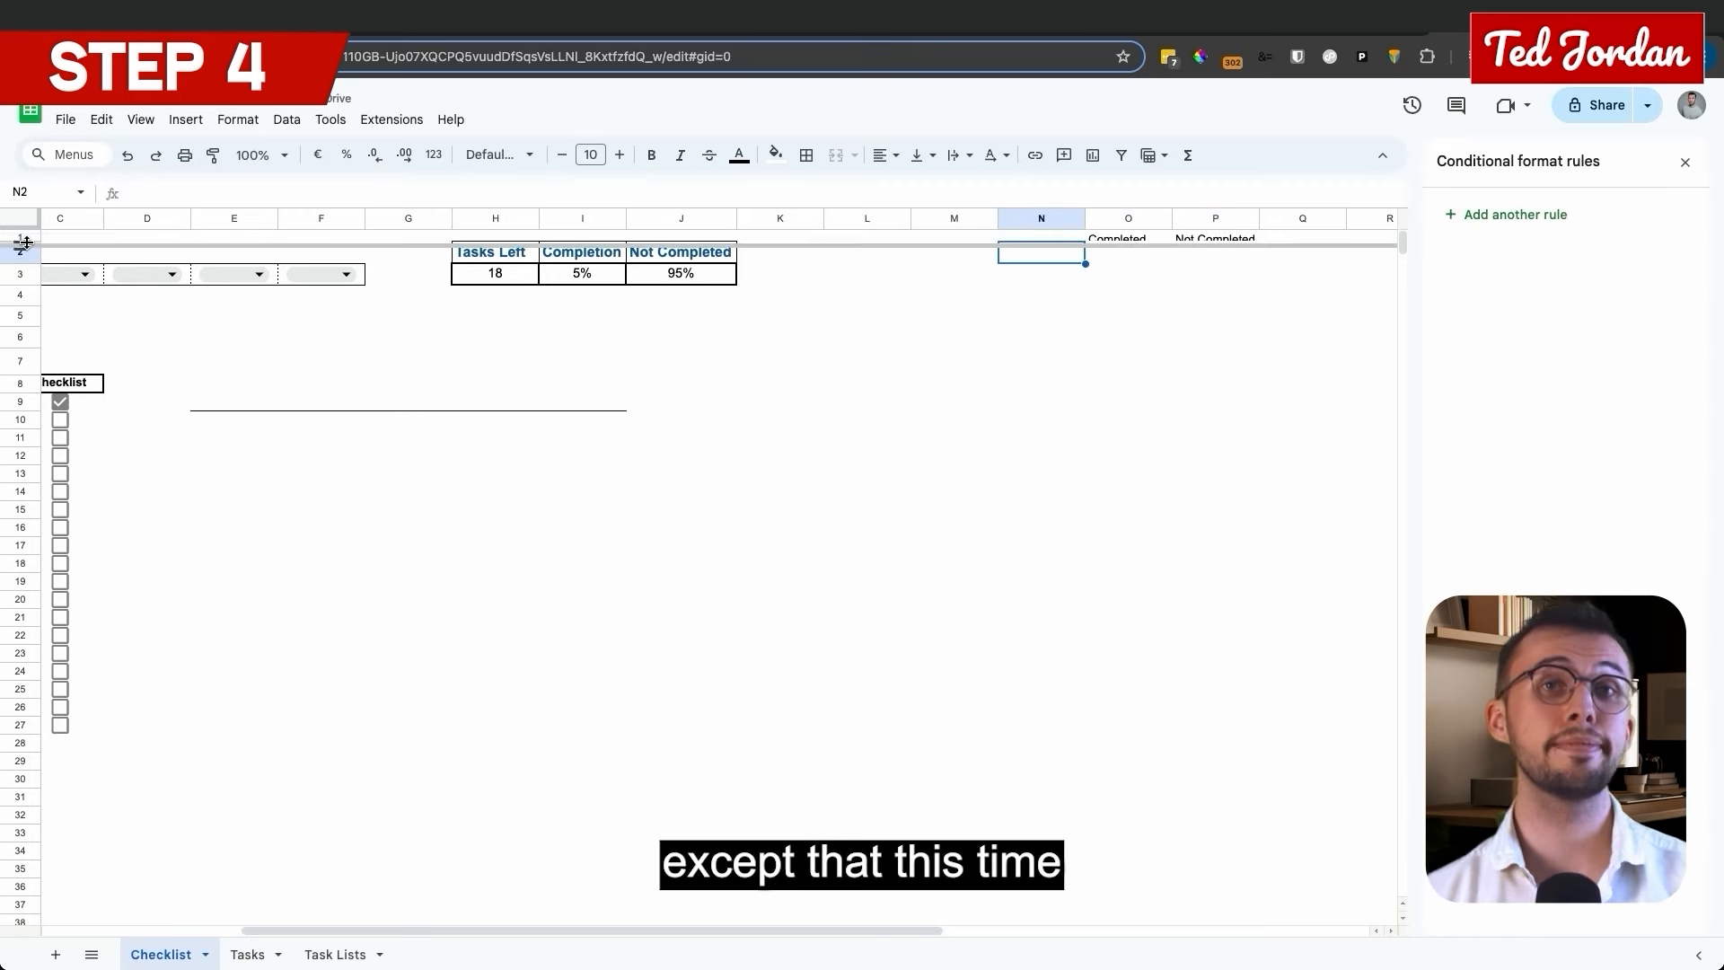
# List the categories Advertiser, Campaign, Strategy, Creative and Deal in N2:N6.
pyautogui.write('Advertiser')
pyautogui.press('Return')
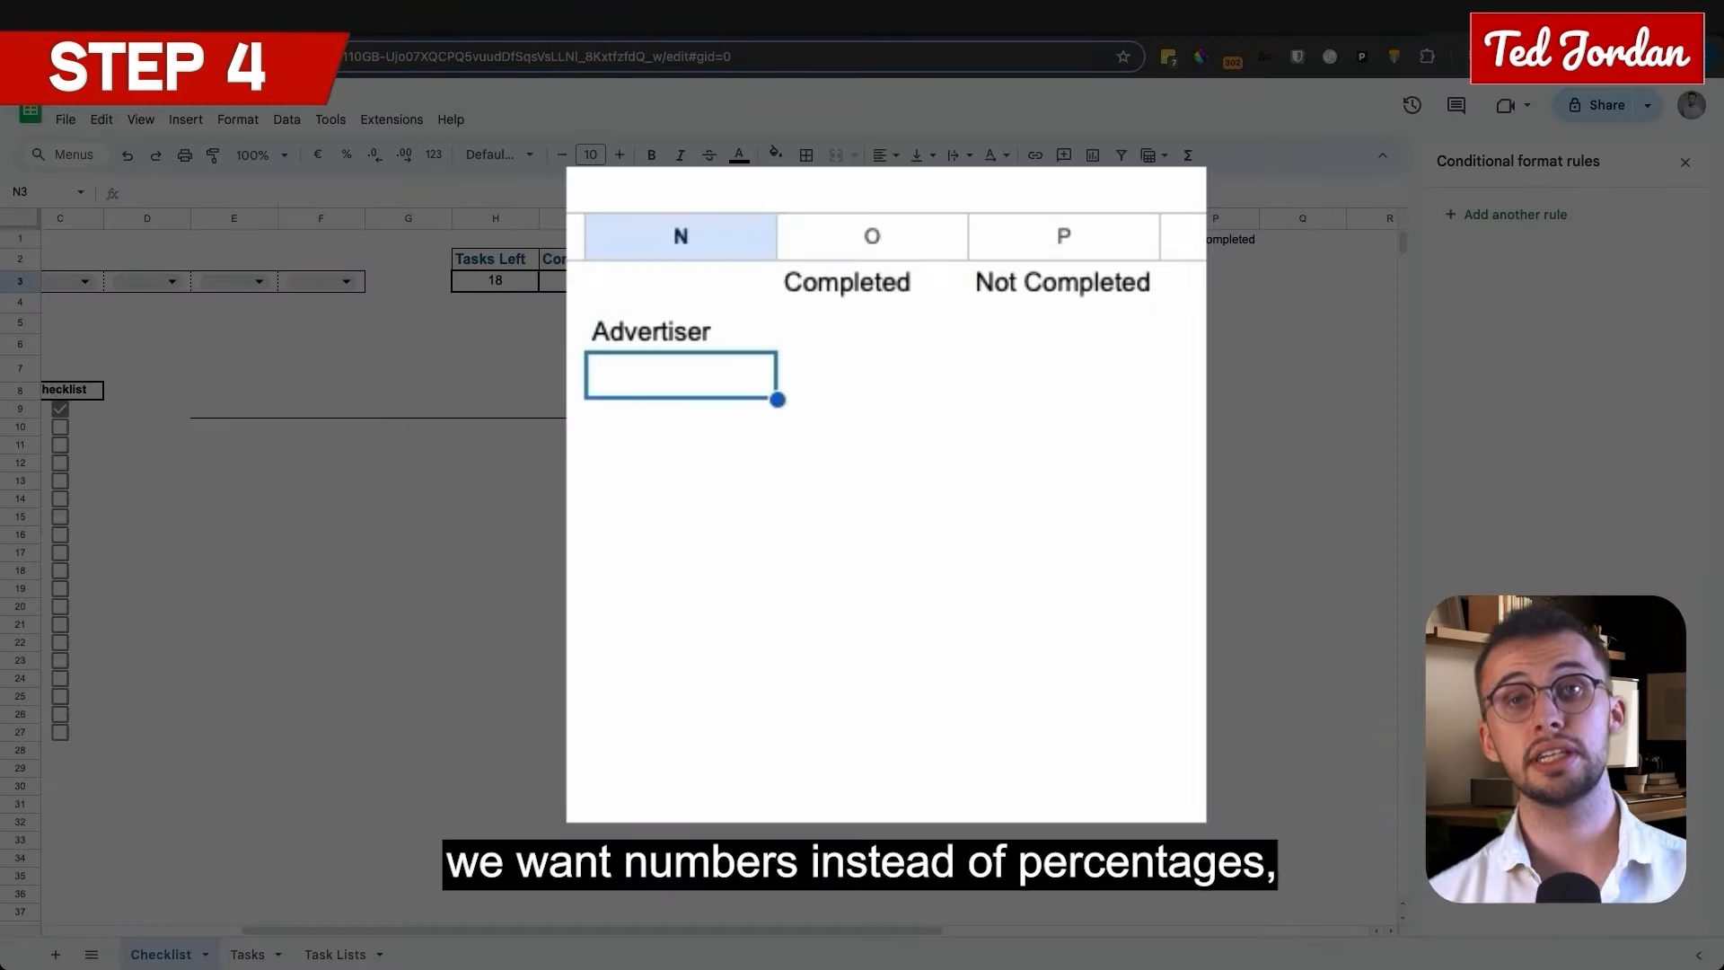
pyautogui.write('Campaign')
pyautogui.press('Return')
pyautogui.write('Strategy')
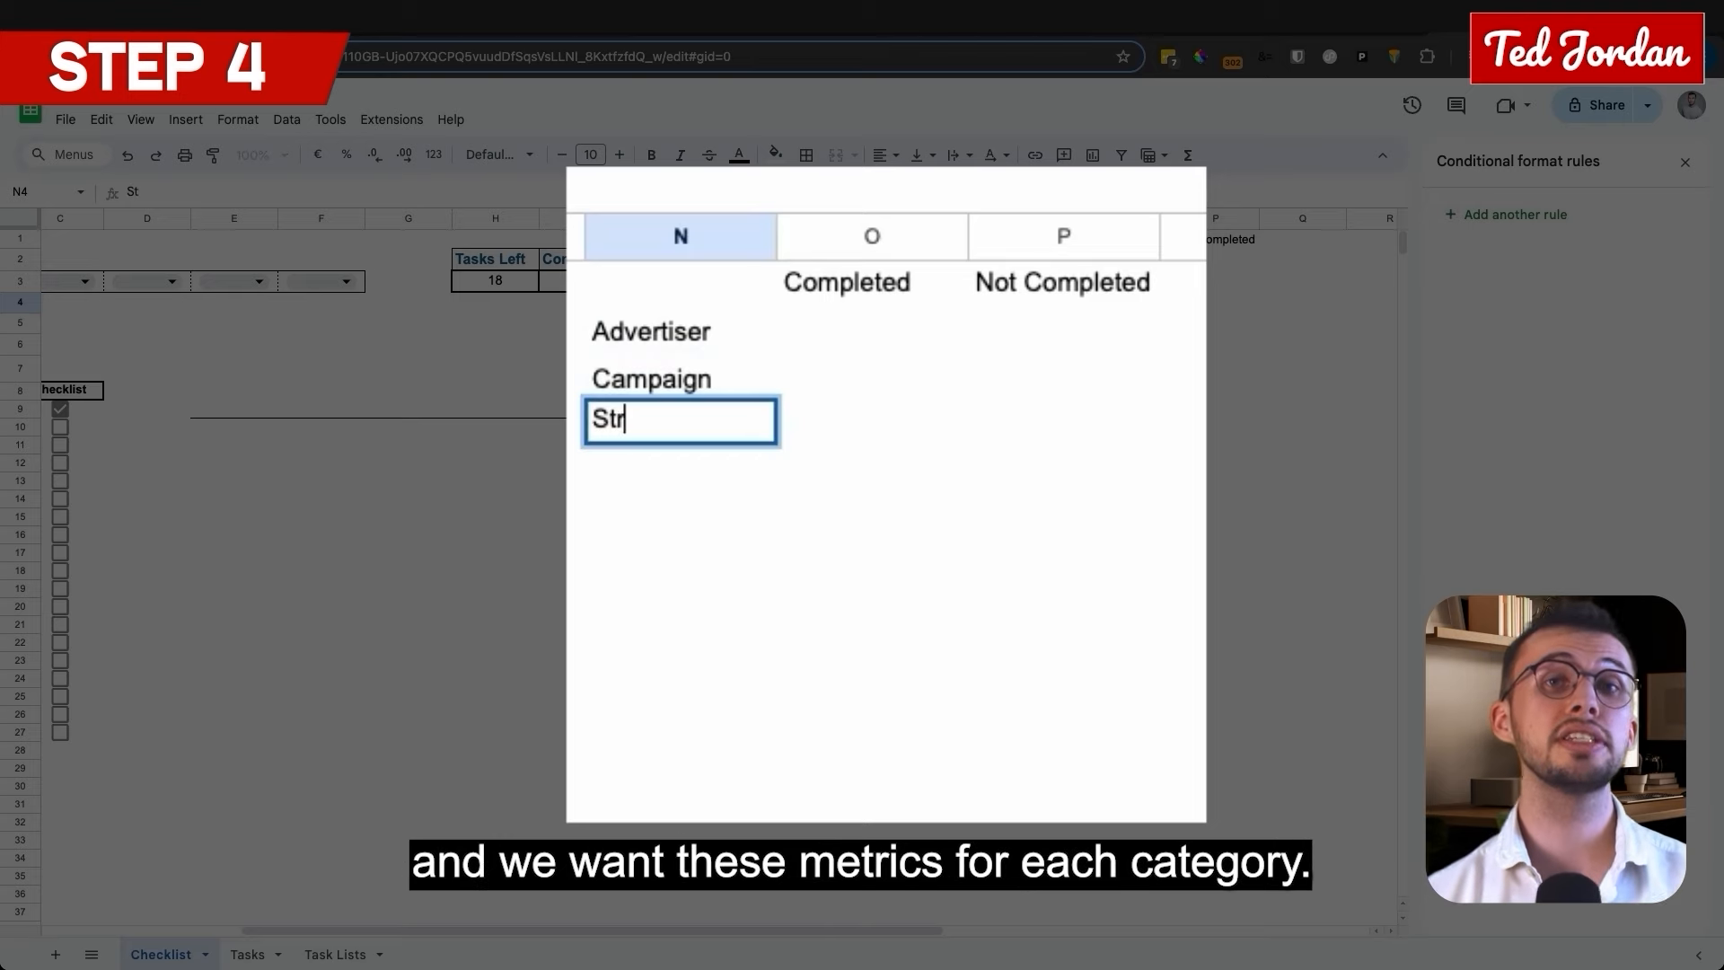
pyautogui.press('Return')
pyautogui.write('Creative')
pyautogui.press('Return')
pyautogui.write('Deal')
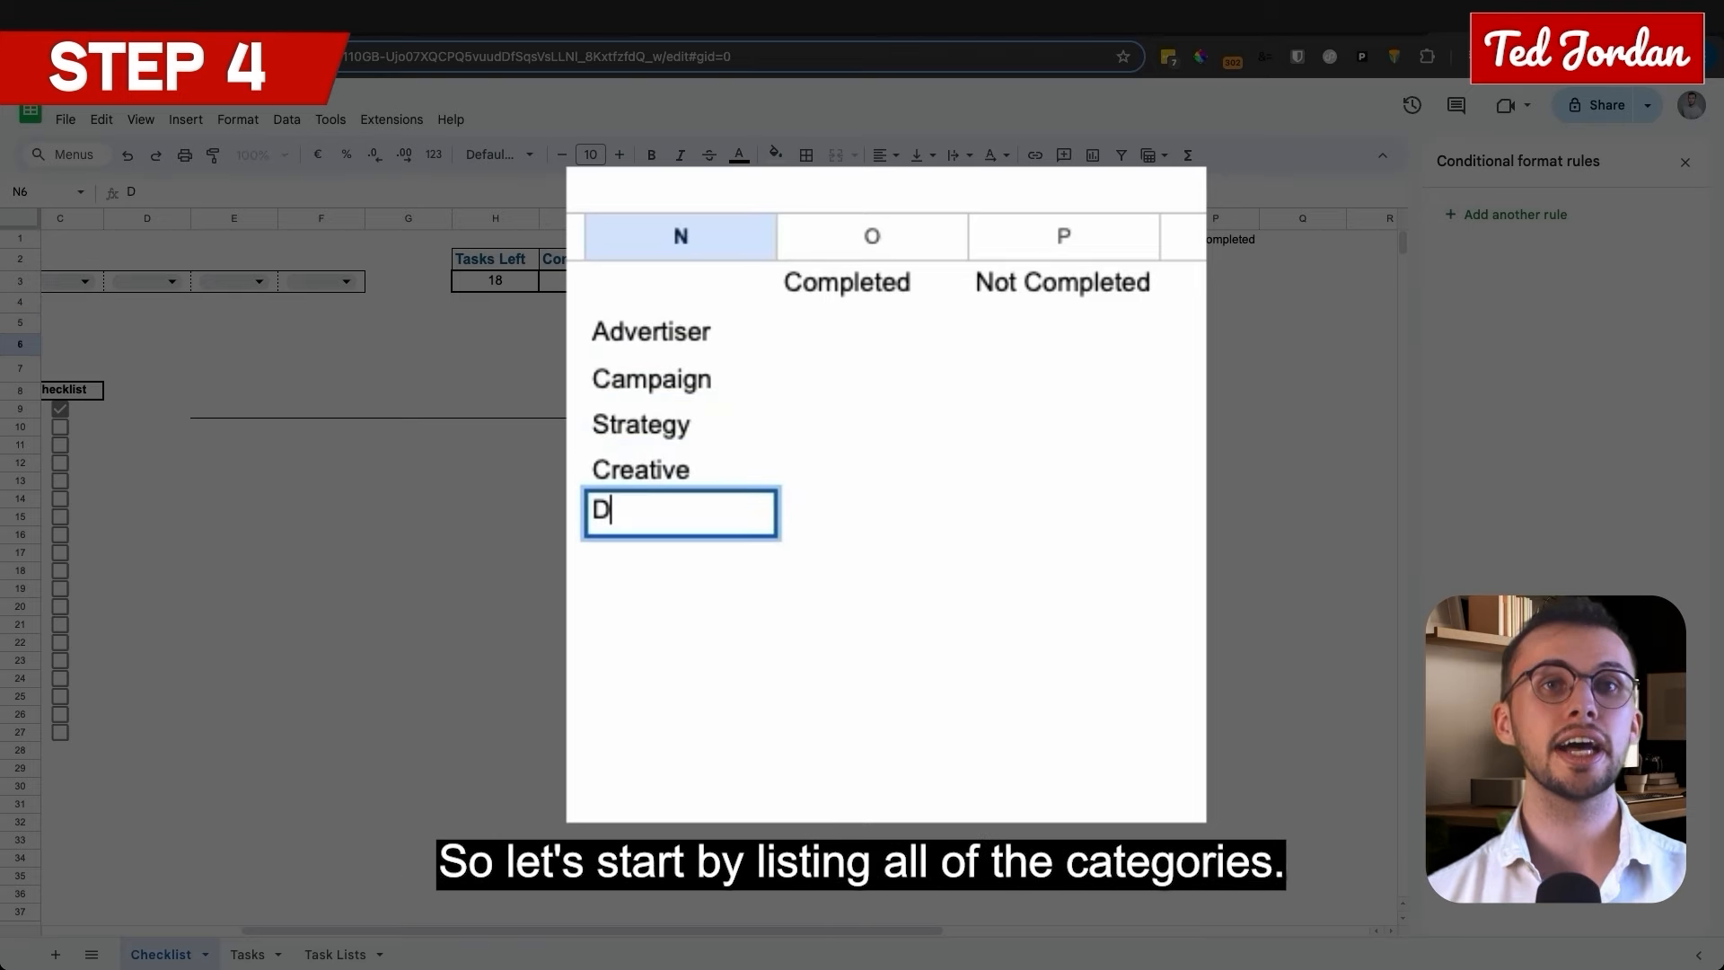
pyautogui.press('Return')
# Begin a COUNTIFS formula in O2 that matches $A$9:$A$1000 against the category in N2.
pyautogui.click(824, 339)
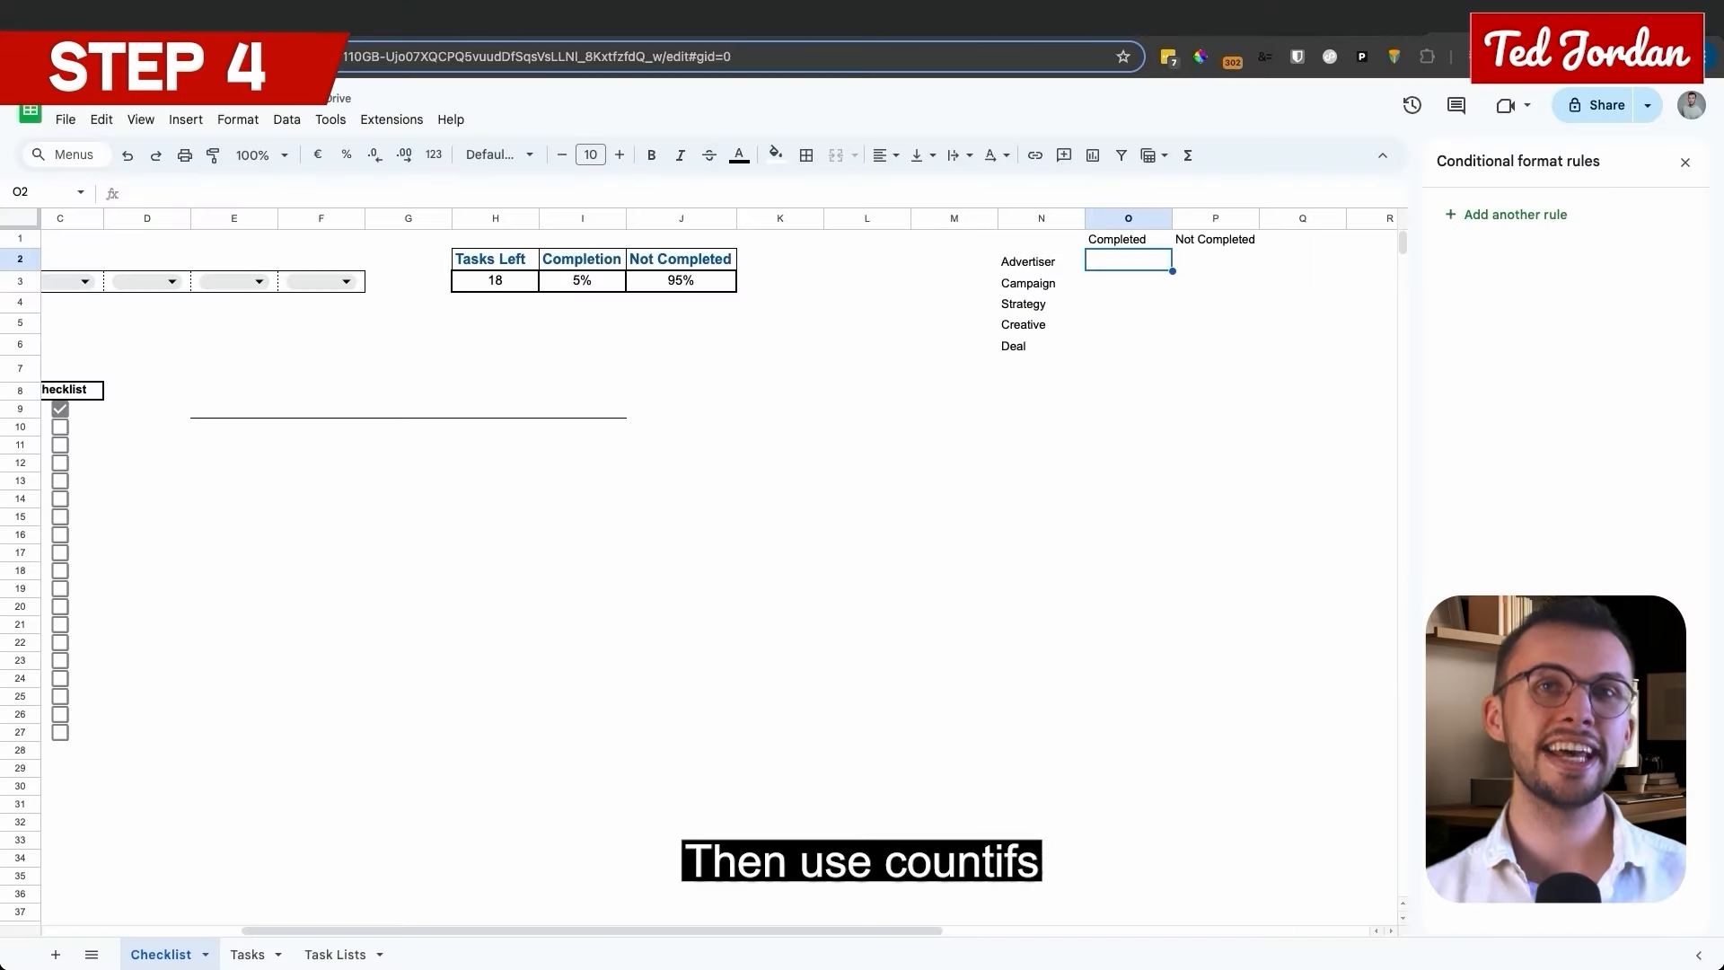
pyautogui.write('COUNTIFS')
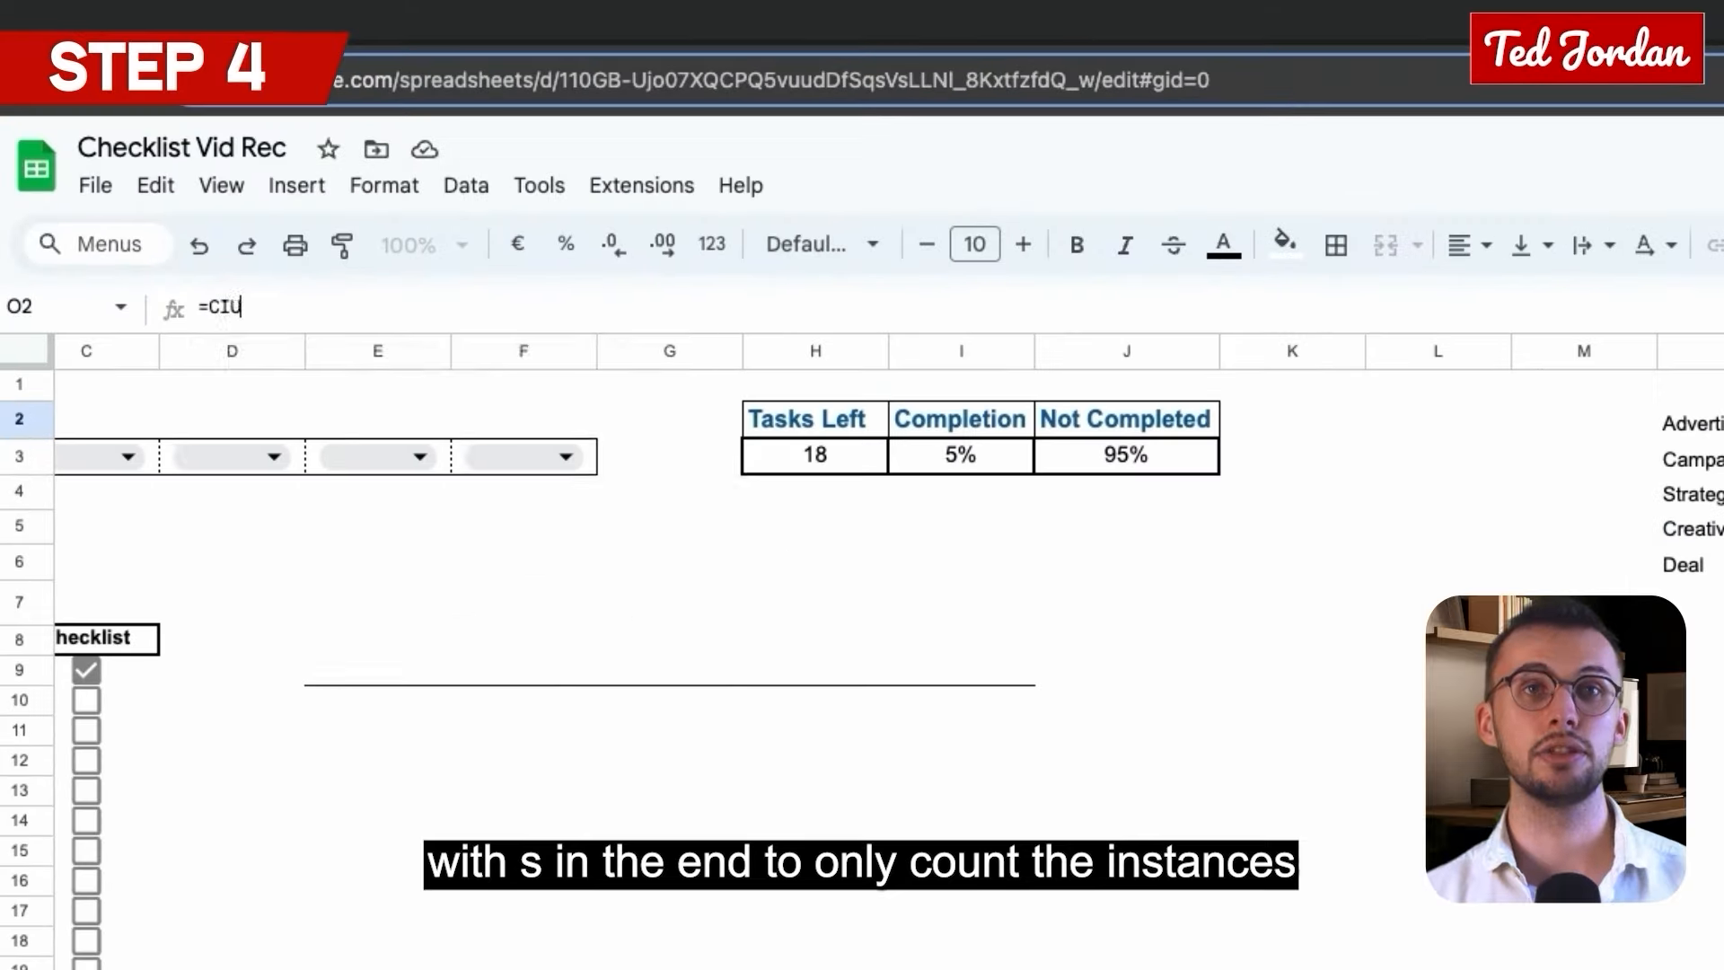
pyautogui.write('(')
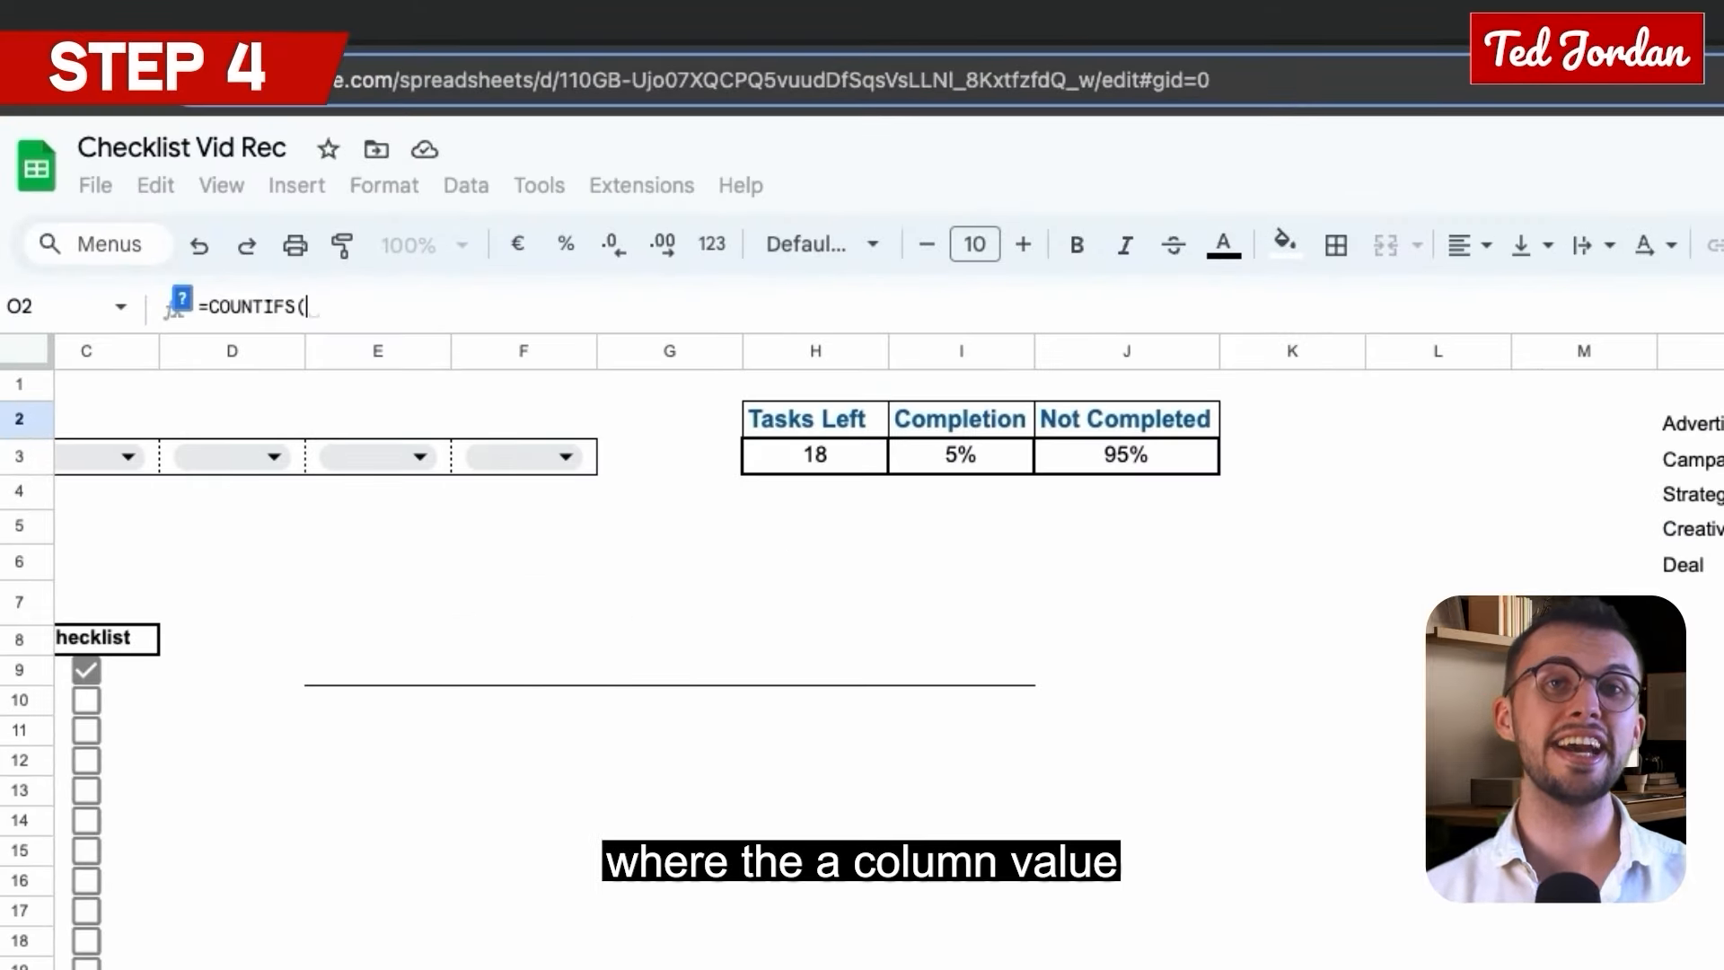
pyautogui.write('$A$9:')
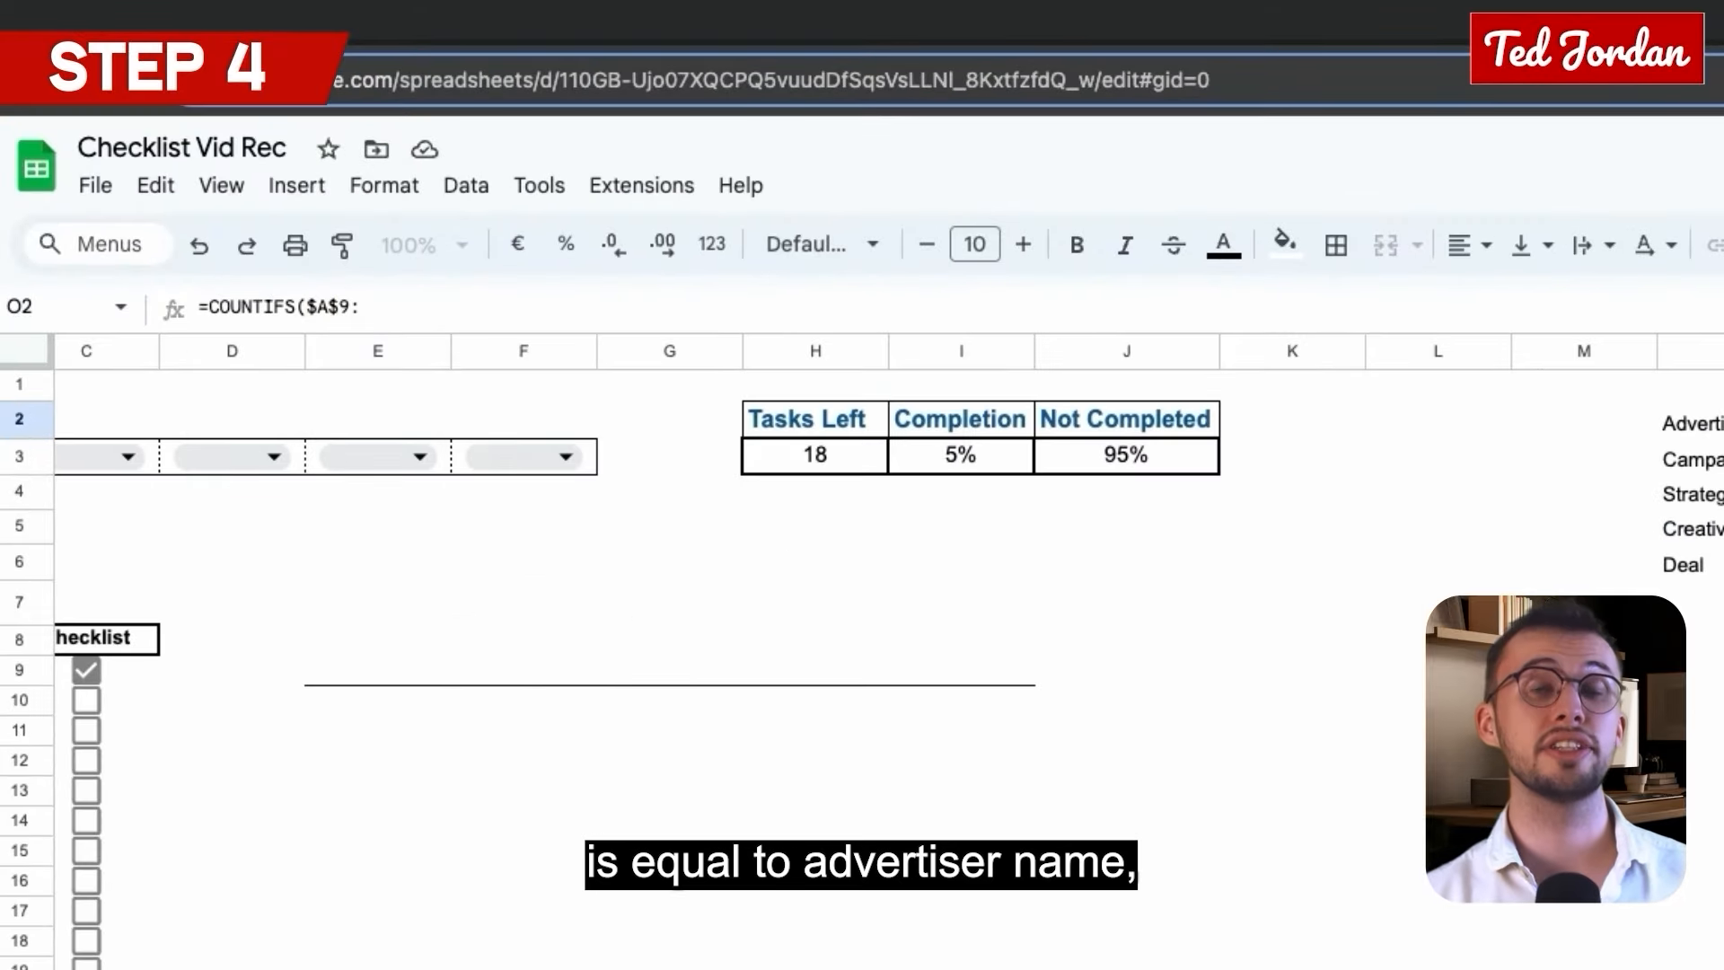
pyautogui.write('$A$1000')
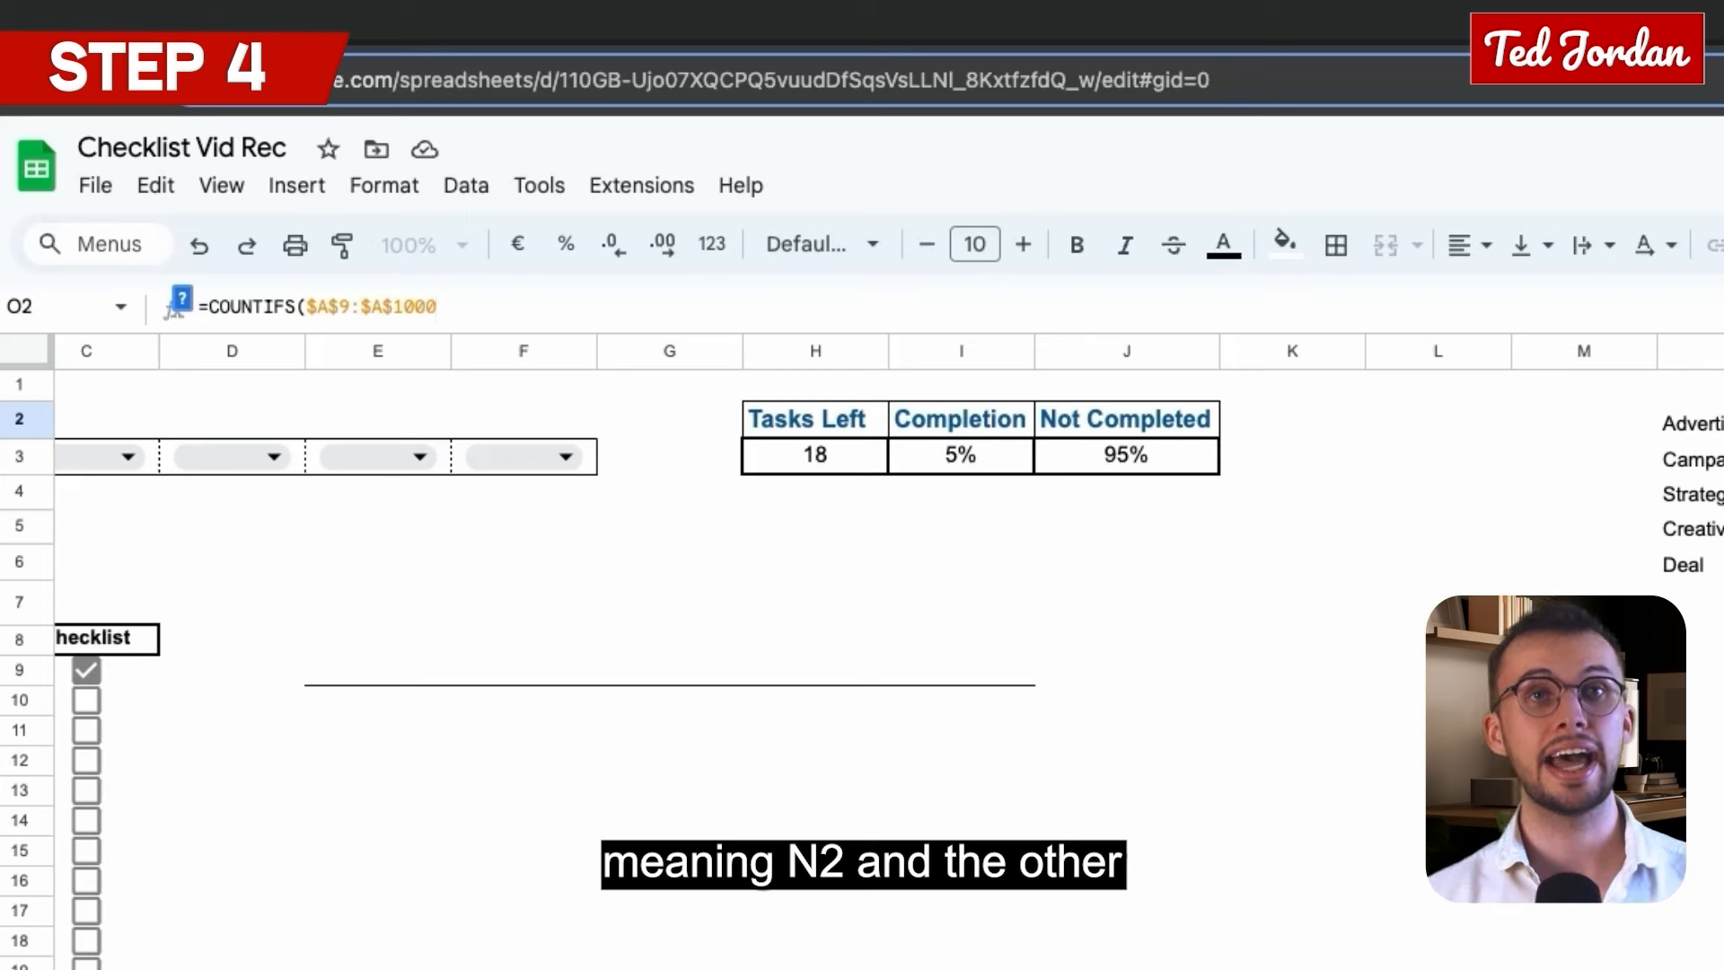
pyautogui.write(',')
pyautogui.click(1706, 431)
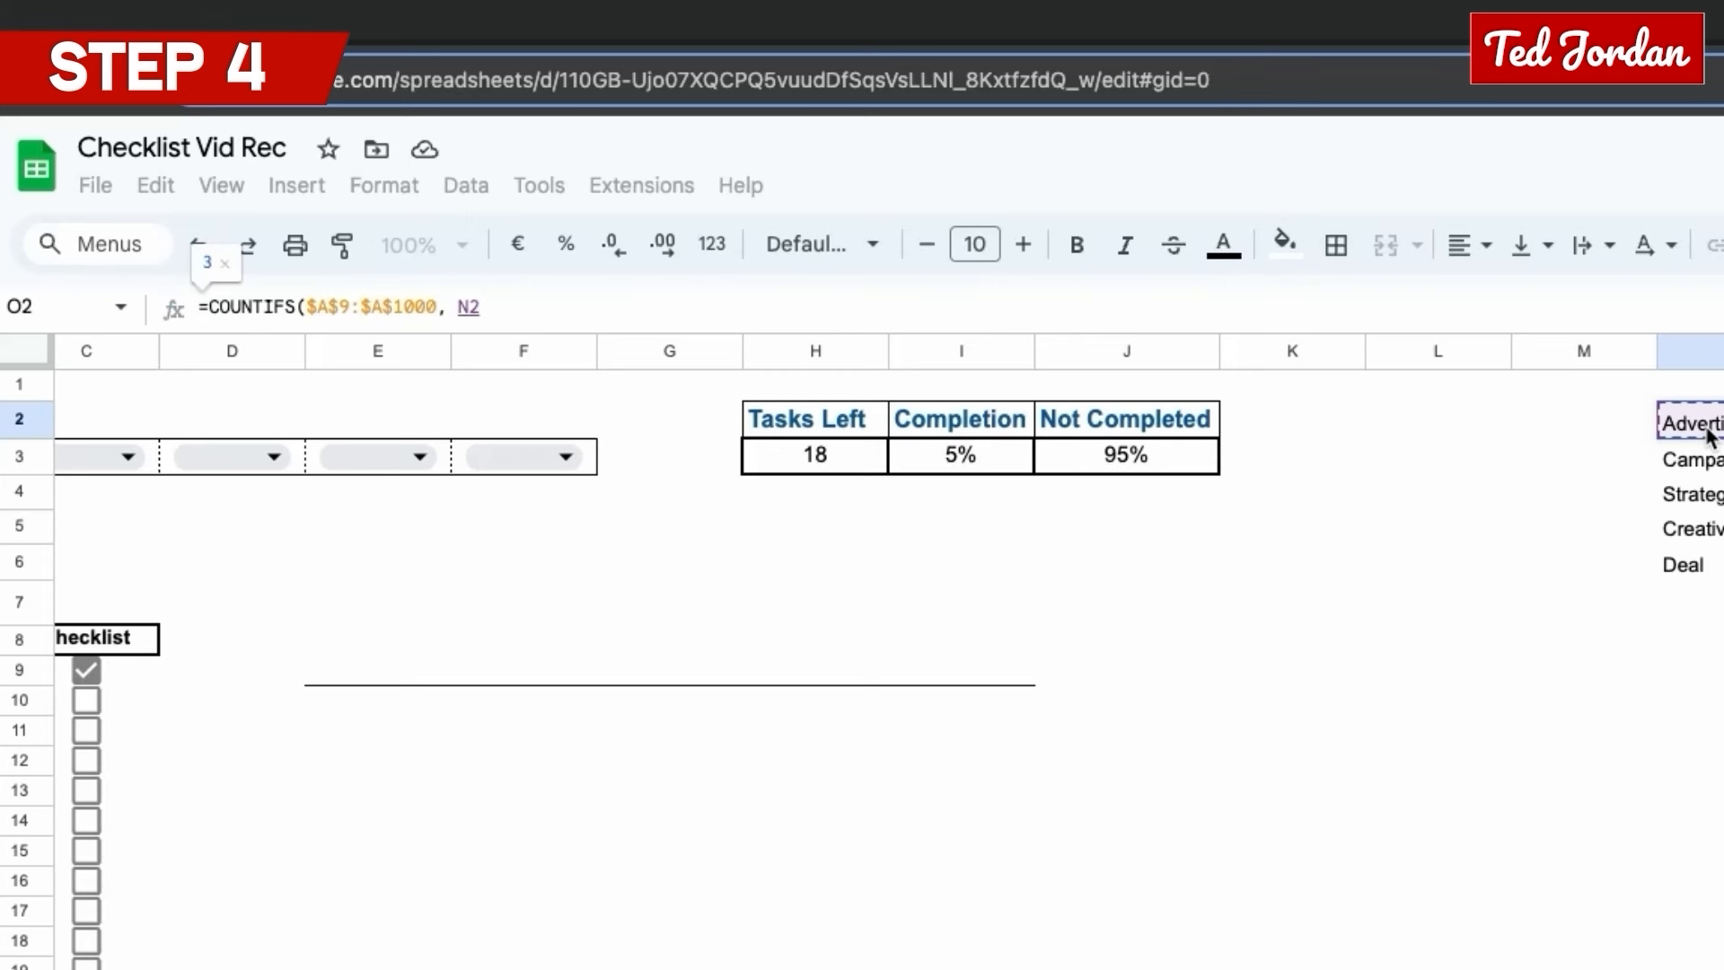
# Add the absolute checklist range $C$9:$C$1000 as the second criteria range of the O2 formula.
pyautogui.write(',')
pyautogui.moveTo(437, 307); pyautogui.dragTo(311, 307)
pyautogui.click(524, 307)
pyautogui.press('BackSpace')
pyautogui.write('C')
pyautogui.click(582, 307)
pyautogui.press('BackSpace')
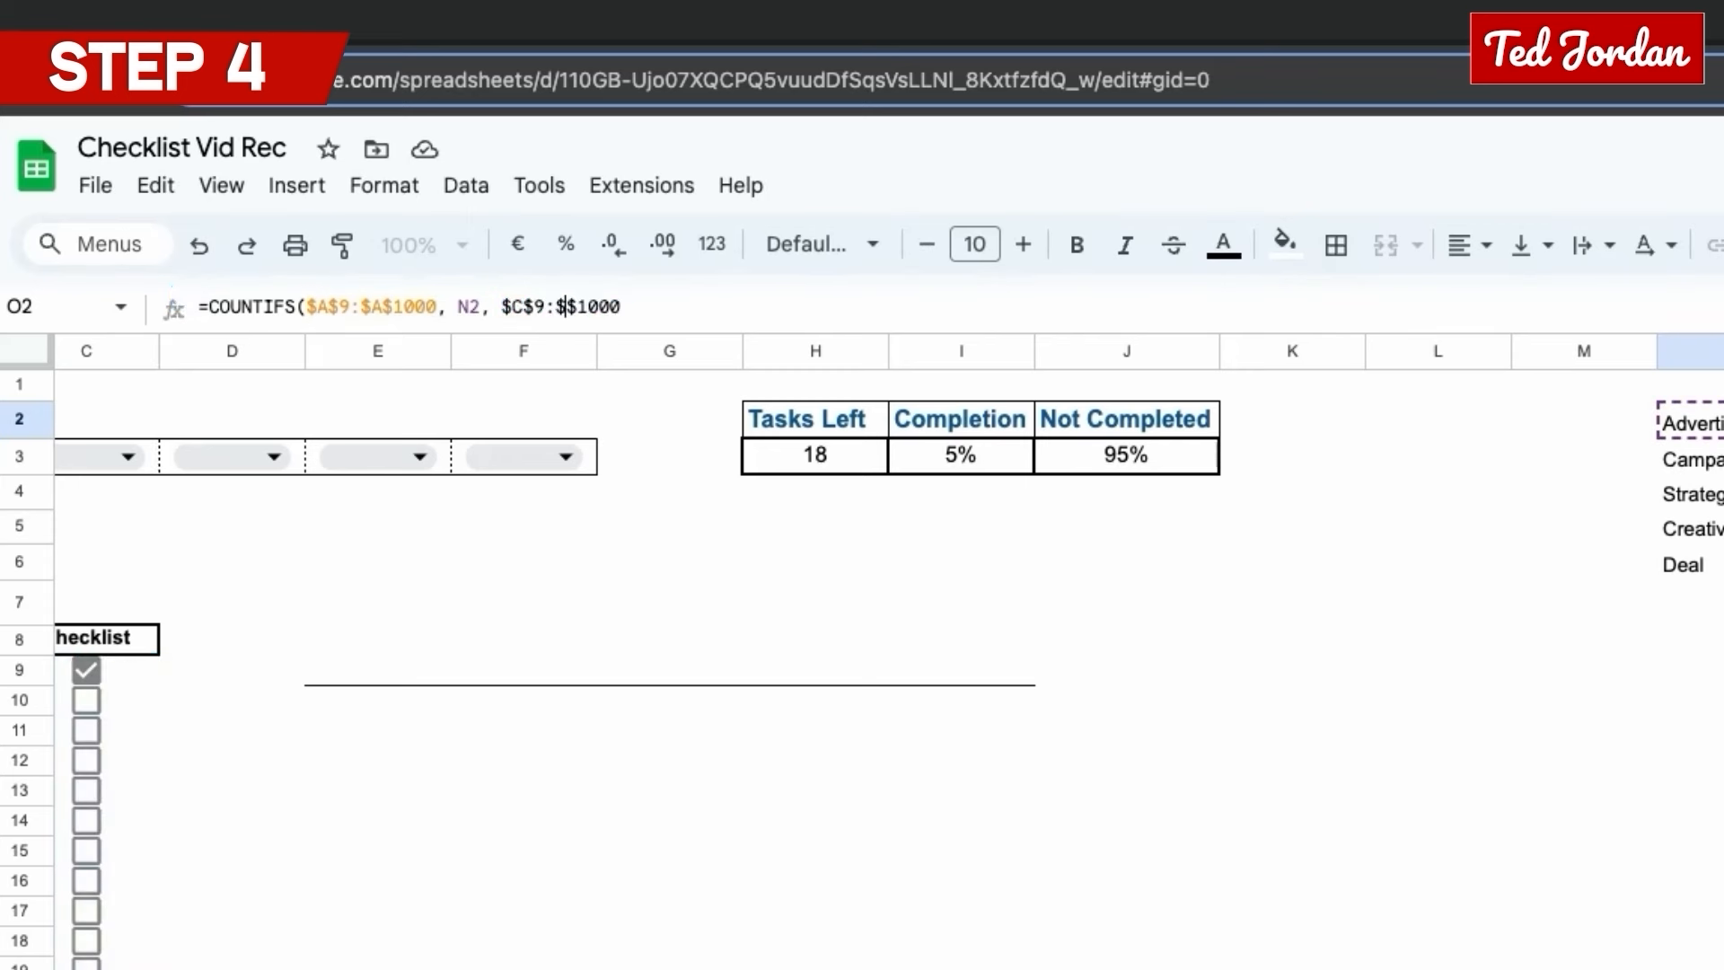
pyautogui.write('C')
# Complete the O2 formula with the criterion "=TRUE" and fill it down the Completed column to the Deal row.
pyautogui.hscroll(8, 842, 617)
pyautogui.click(709, 309)
pyautogui.hscroll(-2, 527, 862)
pyautogui.write(', "=TRUE"')
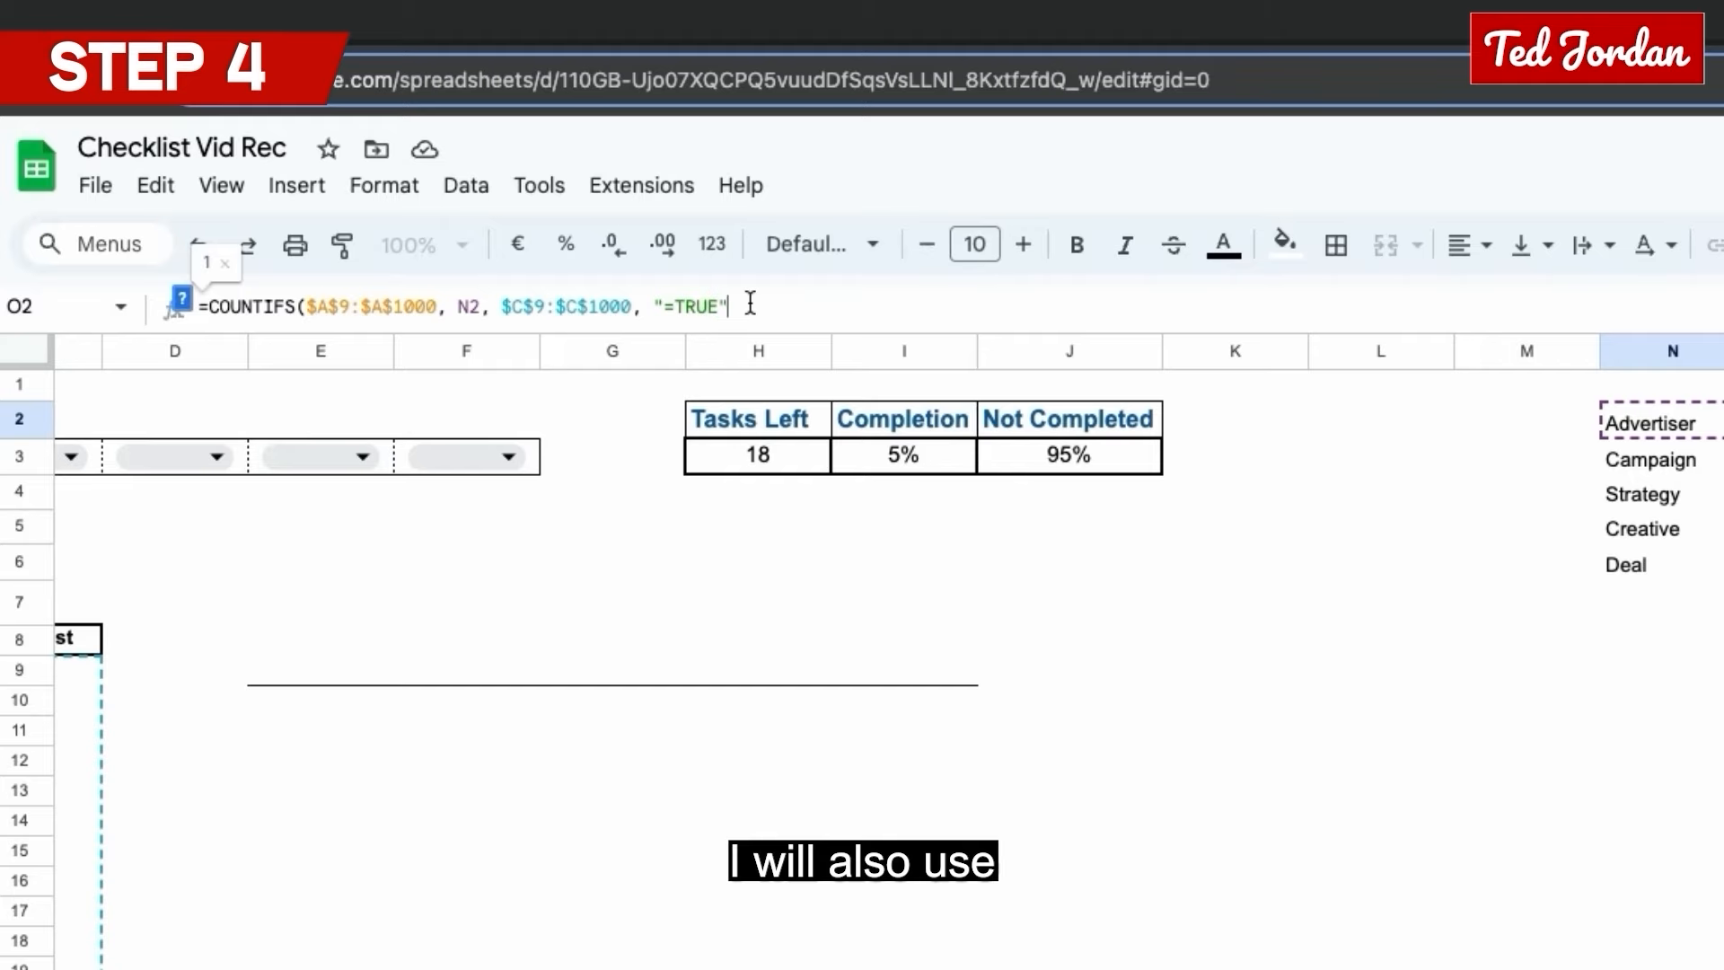
pyautogui.write(')')
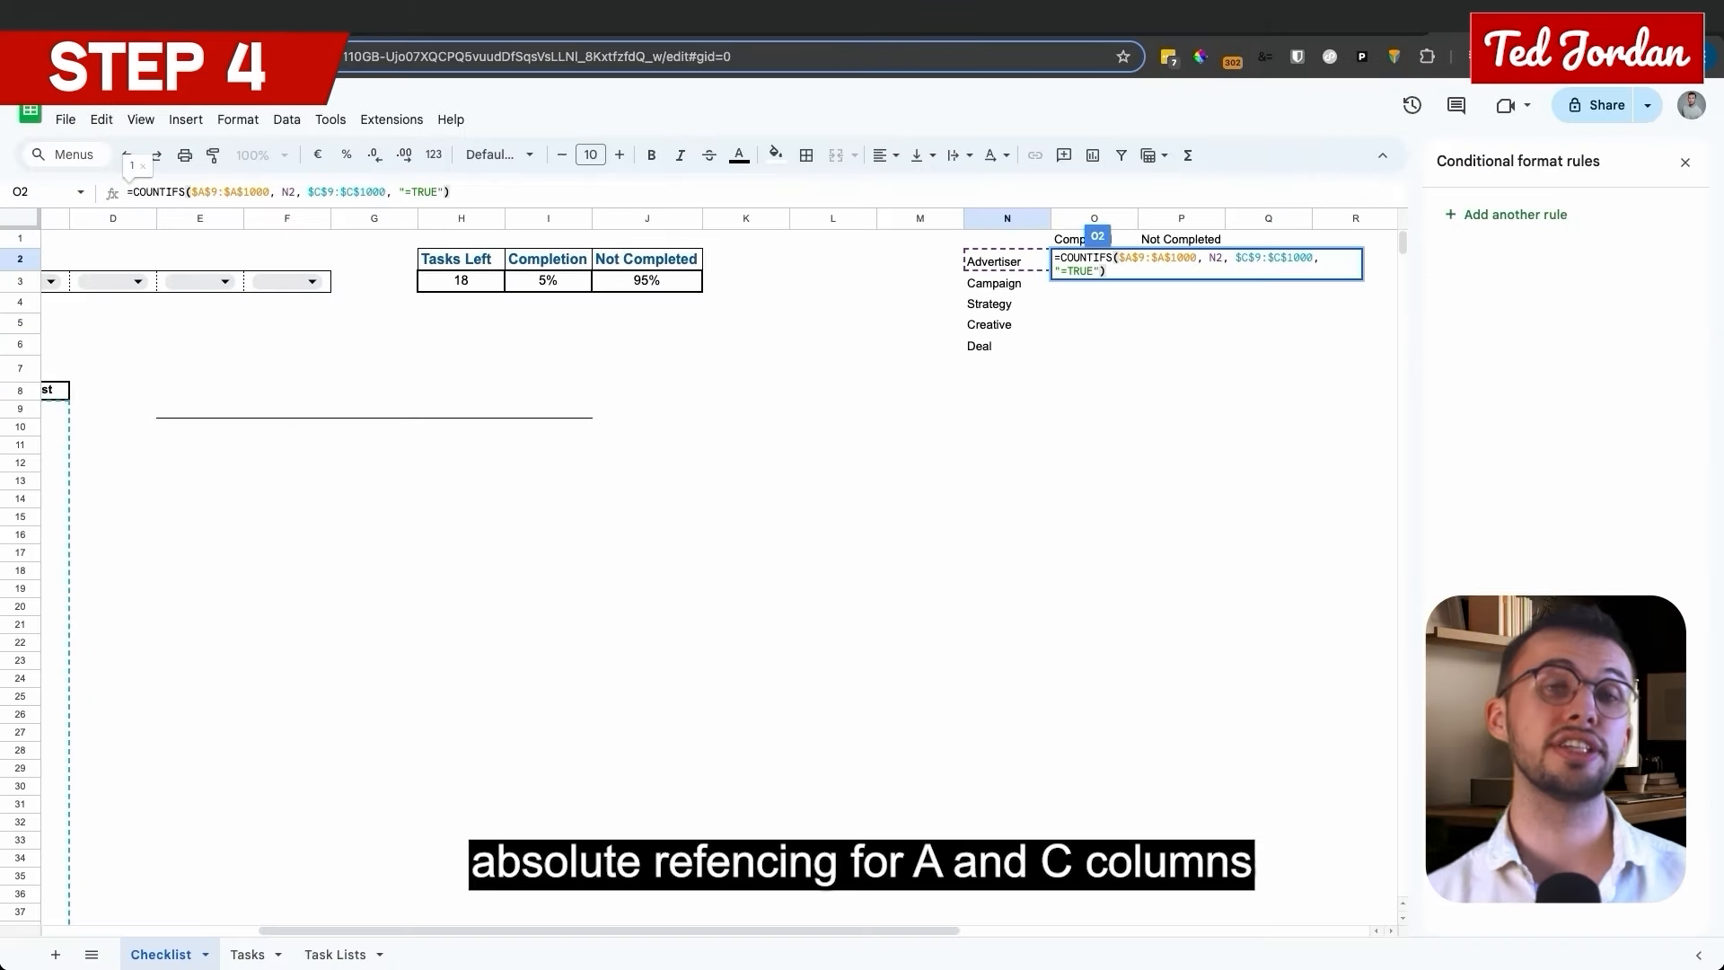
pyautogui.press('Return')
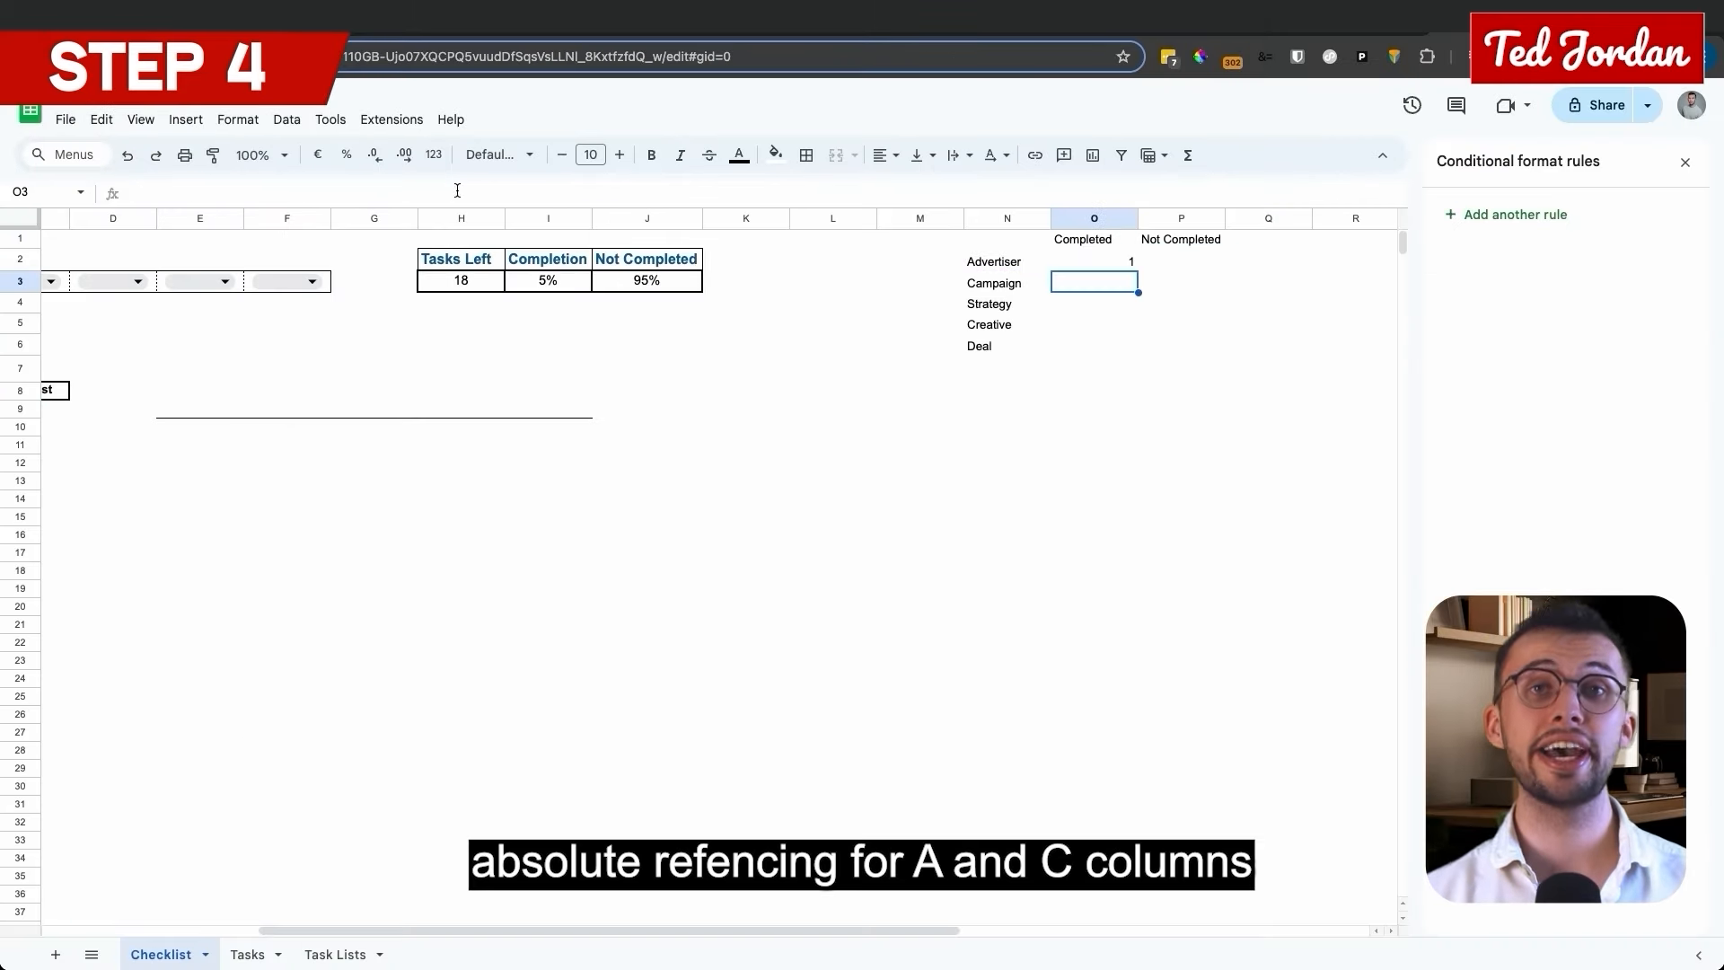
pyautogui.moveTo(1137, 271); pyautogui.dragTo(1137, 349)
pyautogui.click(1111, 283)
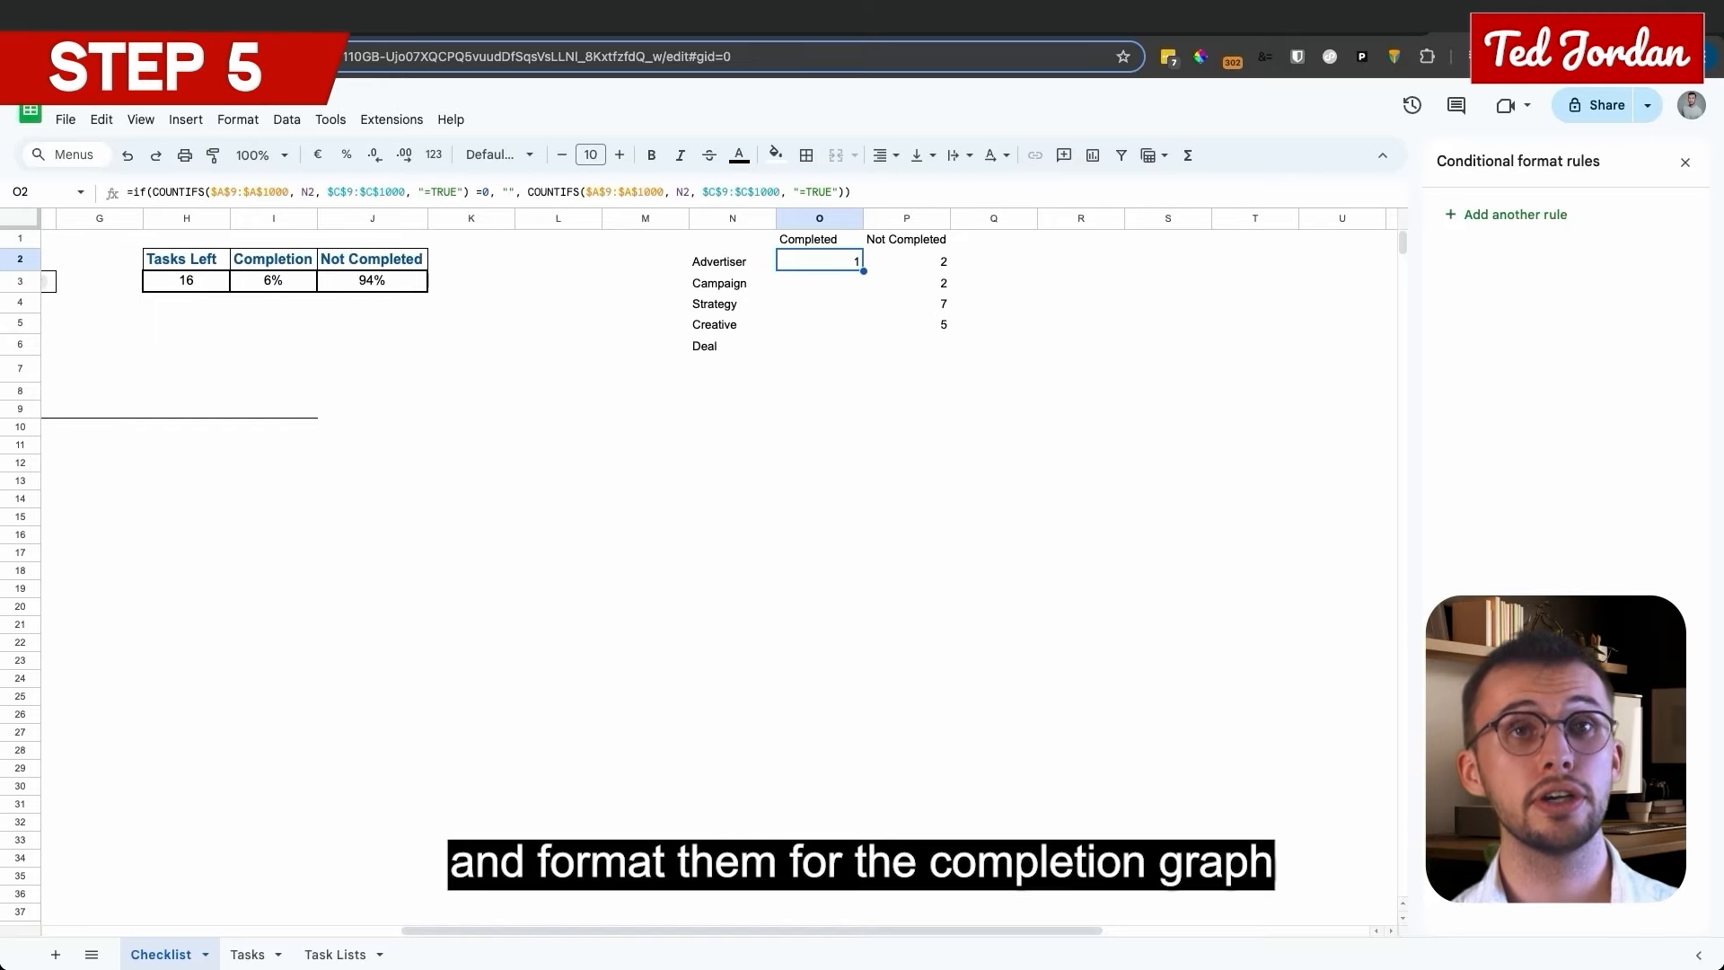
# Insert a chart from the Completion and Not Completed values in I3:J3 and make it a stacked bar chart.
pyautogui.hscroll(-8, 650, 655)
pyautogui.click(1001, 268)
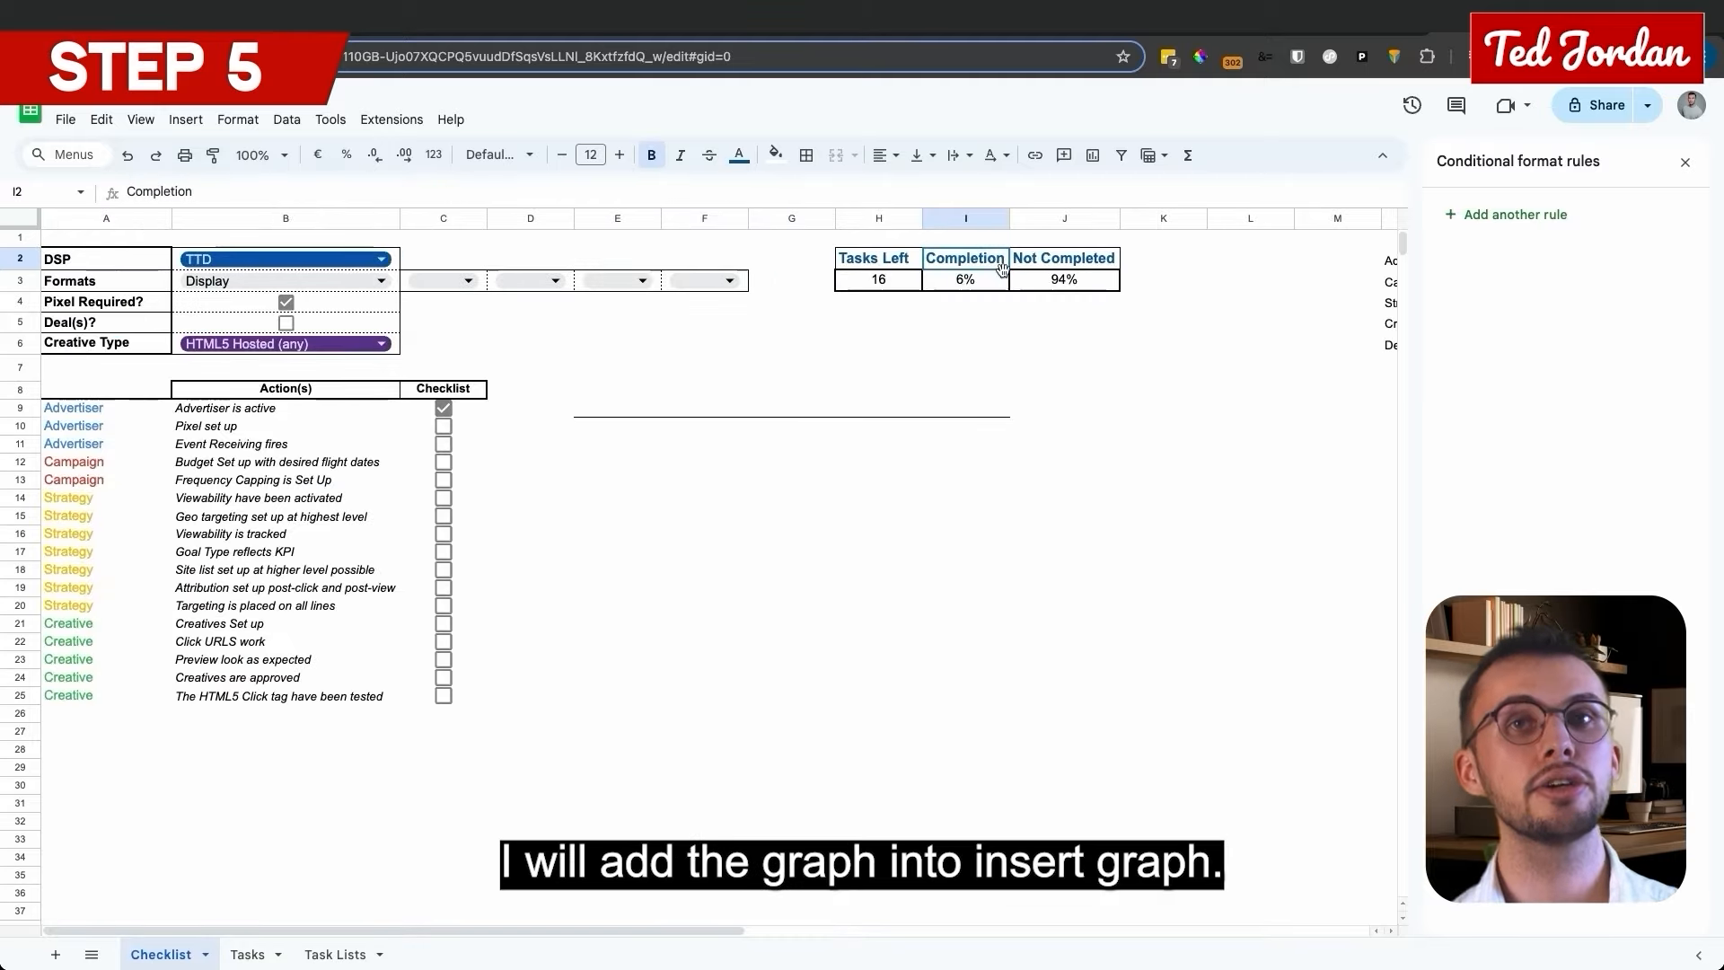
pyautogui.moveTo(965, 279); pyautogui.dragTo(1064, 279)
pyautogui.click(185, 119)
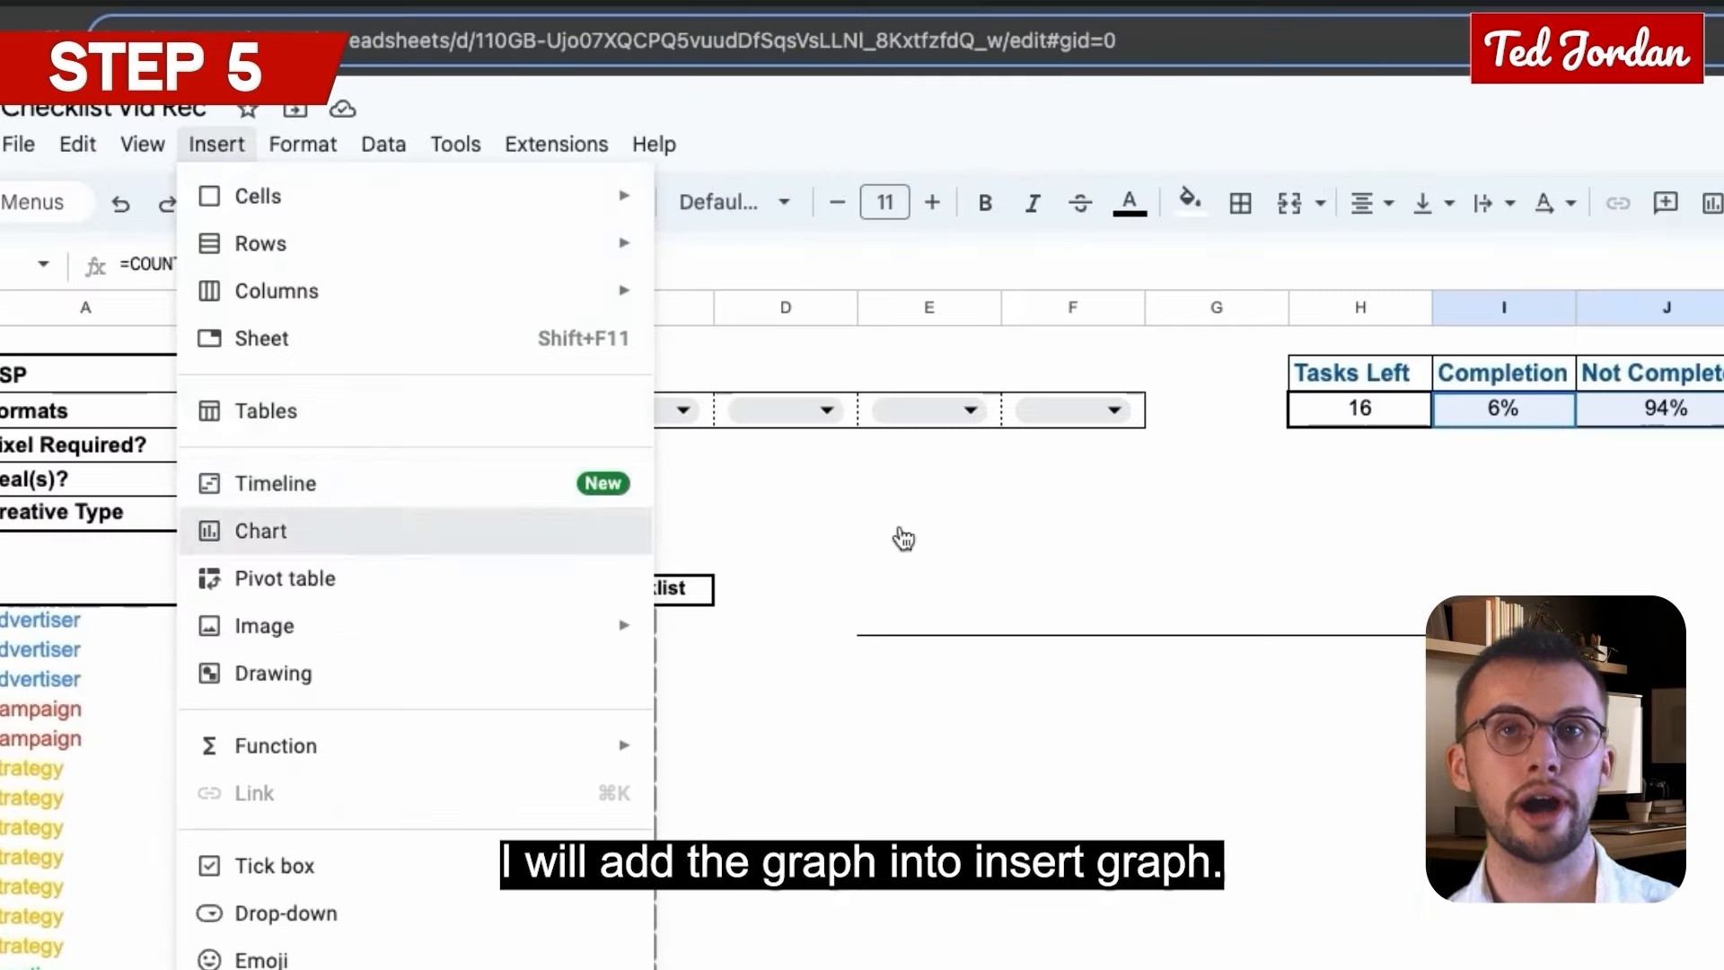
pyautogui.click(260, 530)
pyautogui.click(1538, 284)
pyautogui.click(1538, 738)
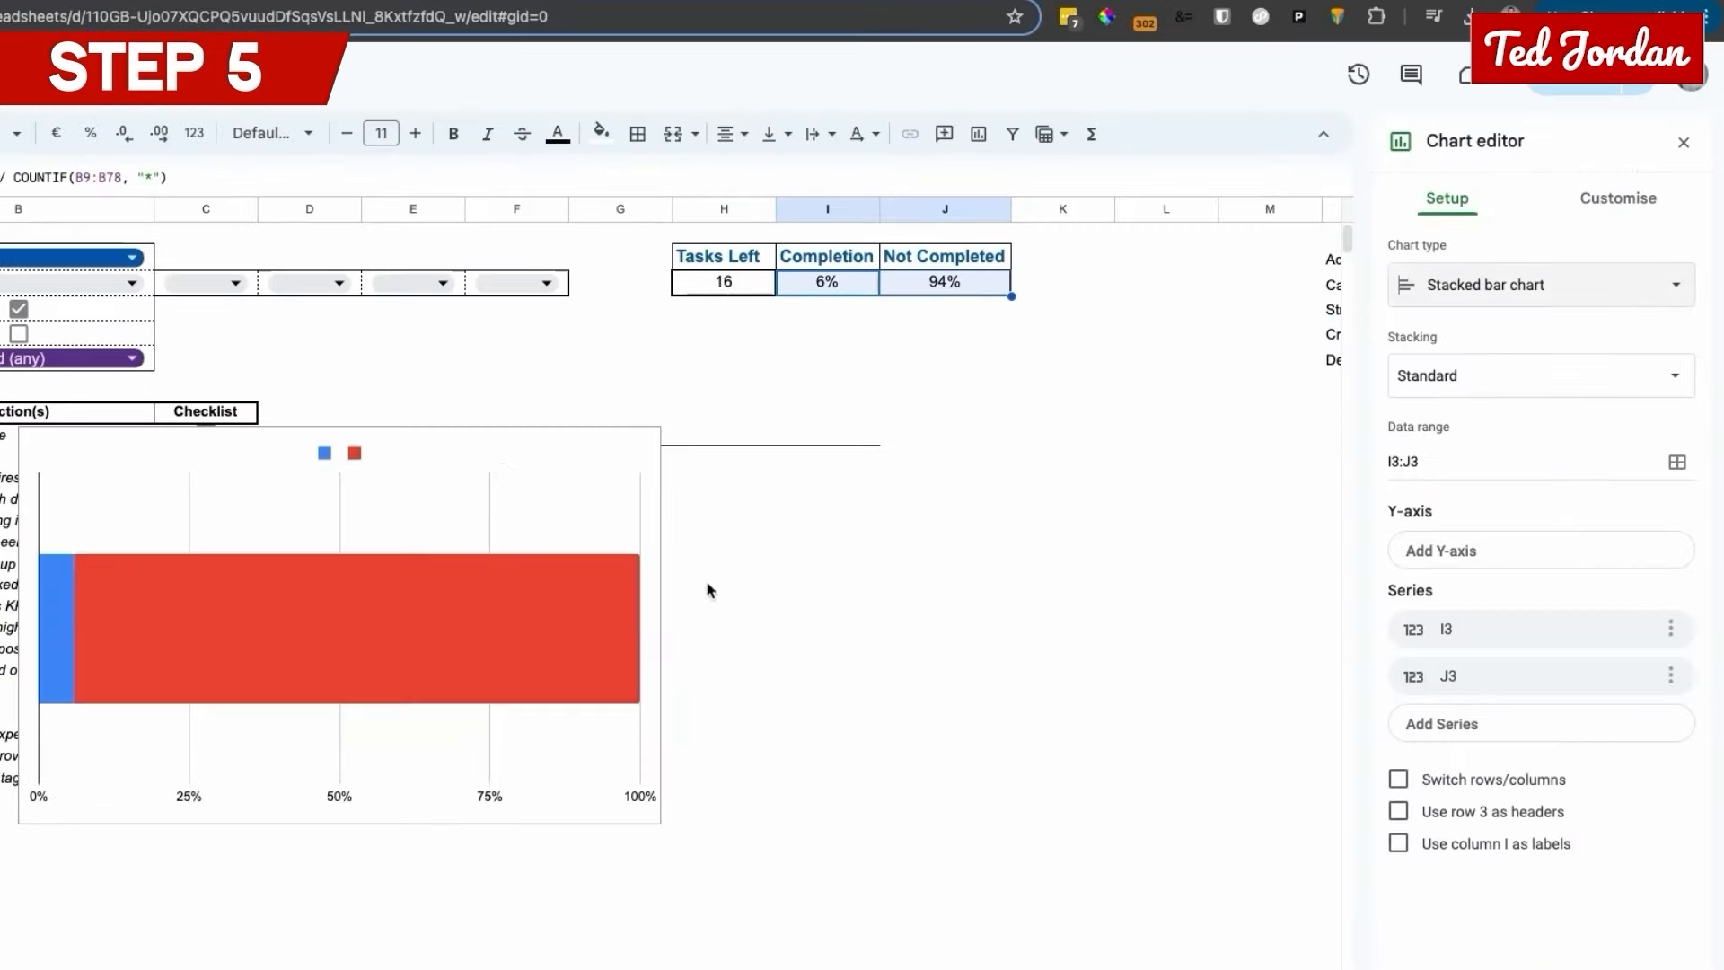
# Move the stacked bar chart beneath the Tasks Left, Completion and Not Completed cells and shrink its height to a thin horizontal strip.
pyautogui.moveTo(619, 443); pyautogui.dragTo(969, 339)
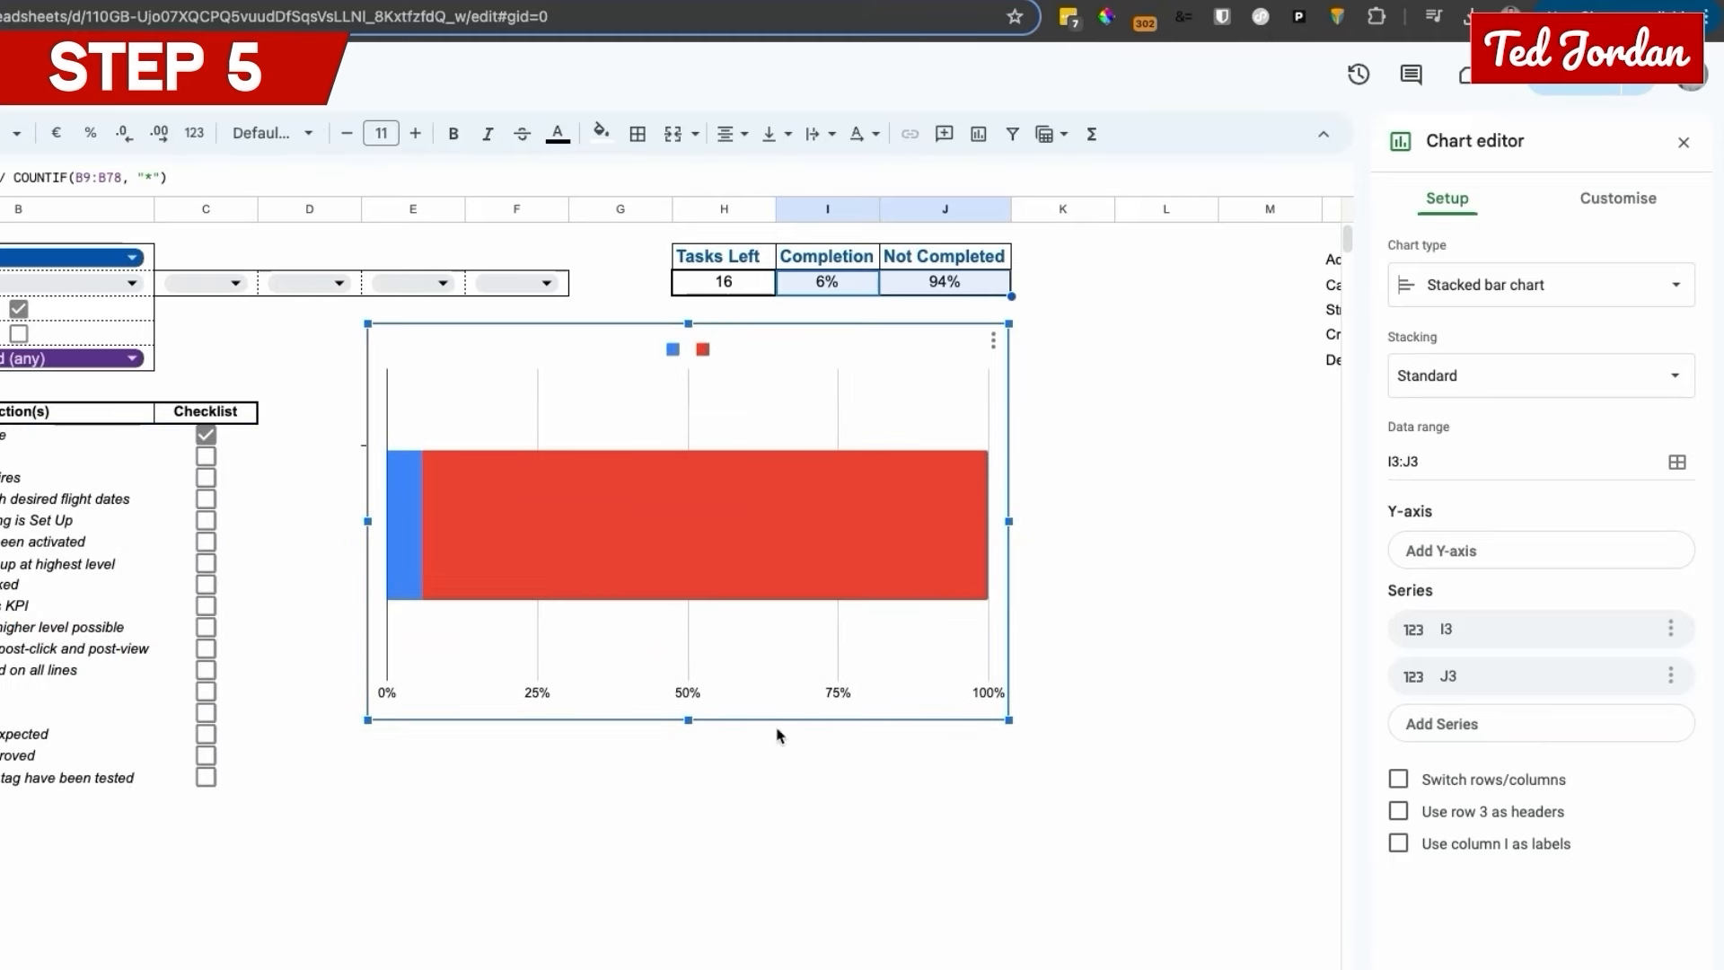
pyautogui.moveTo(688, 720); pyautogui.dragTo(688, 434)
pyautogui.moveTo(593, 356); pyautogui.dragTo(533, 354)
# Try a custom bright blue fill colour for Bar 1 of the completion chart.
pyautogui.click(950, 342)
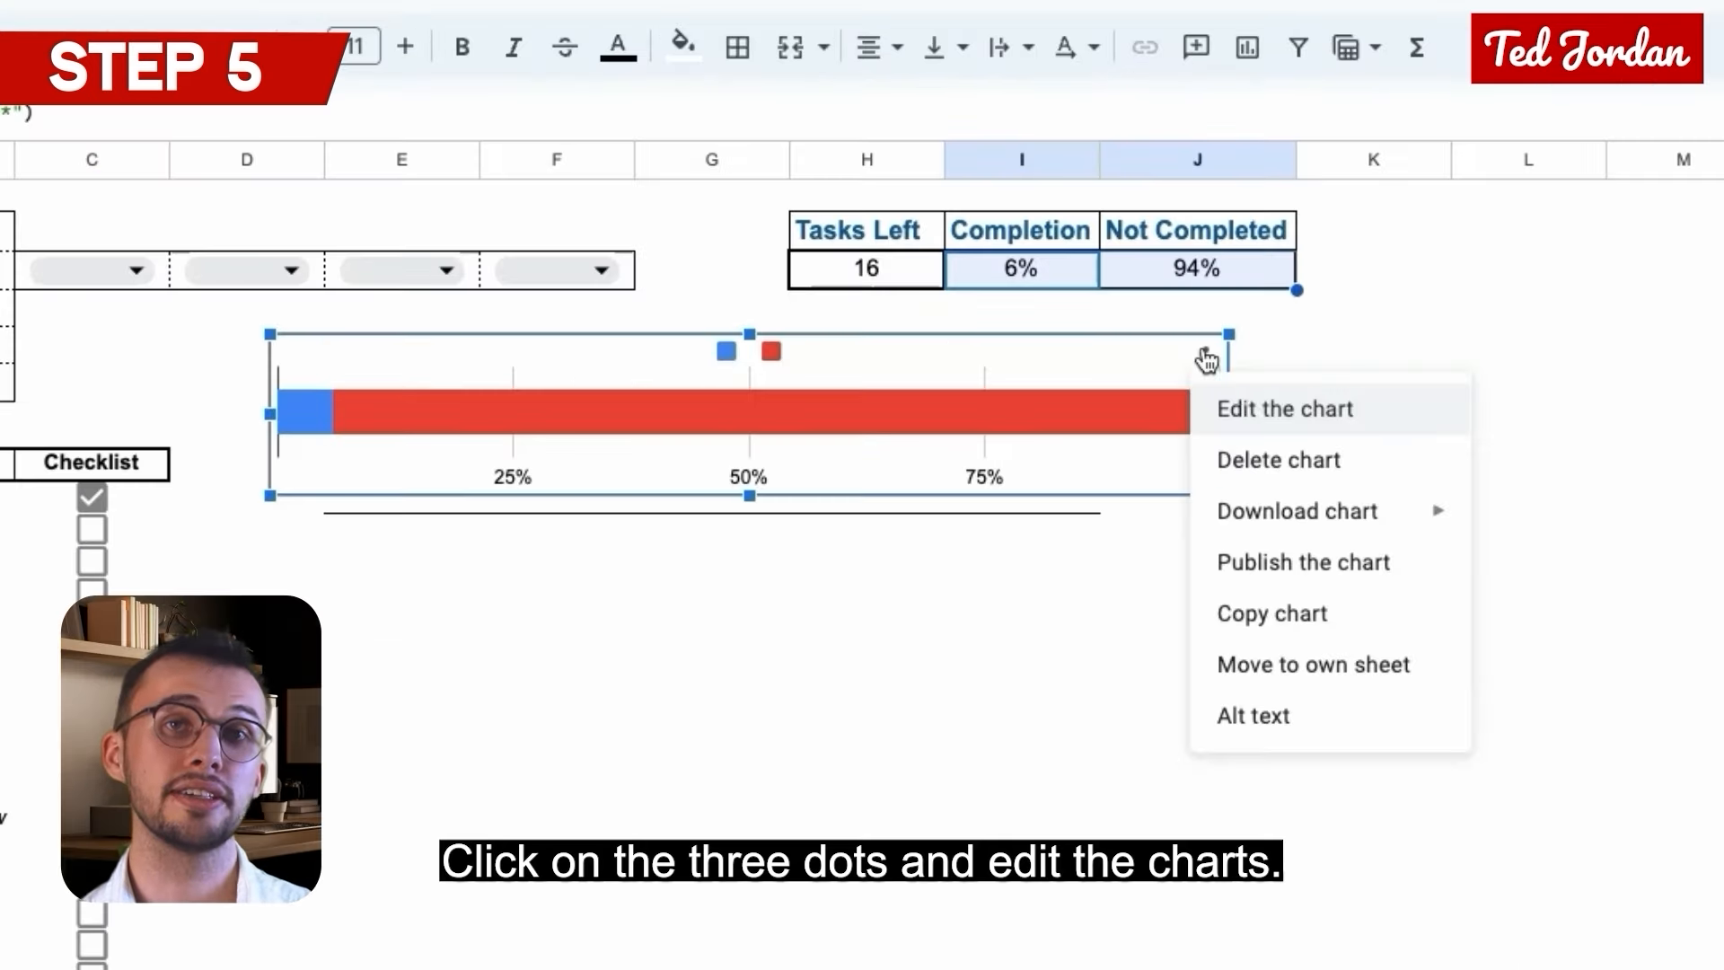
pyautogui.click(992, 371)
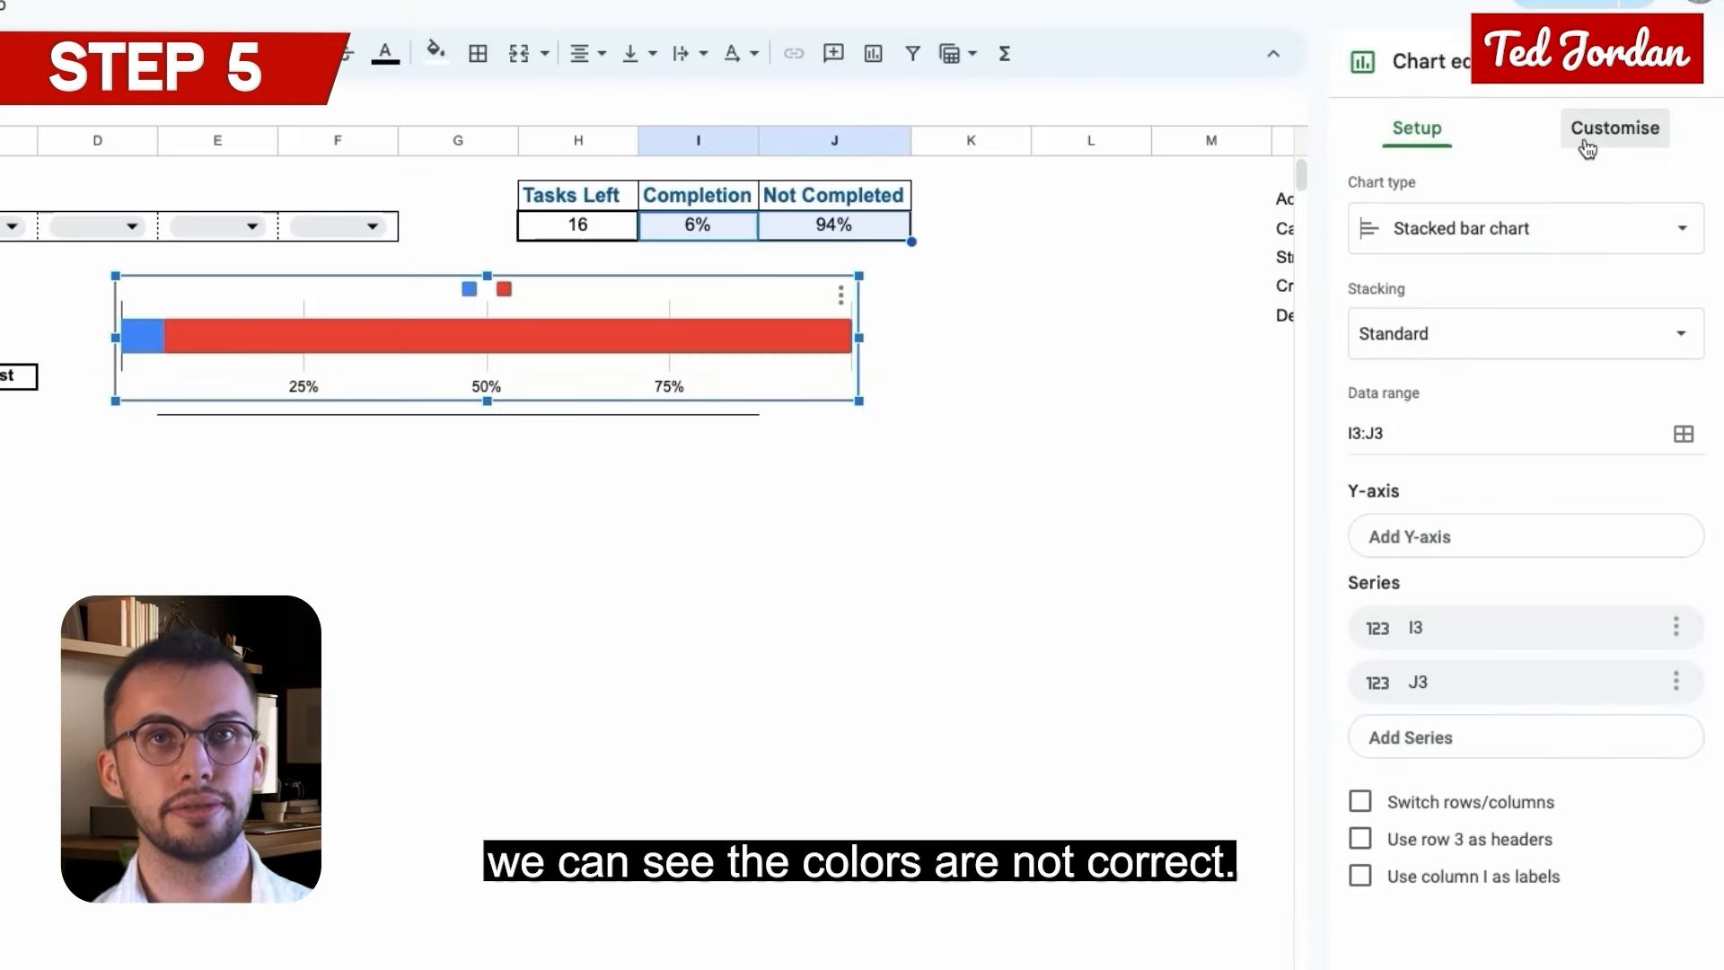
pyautogui.click(1587, 143)
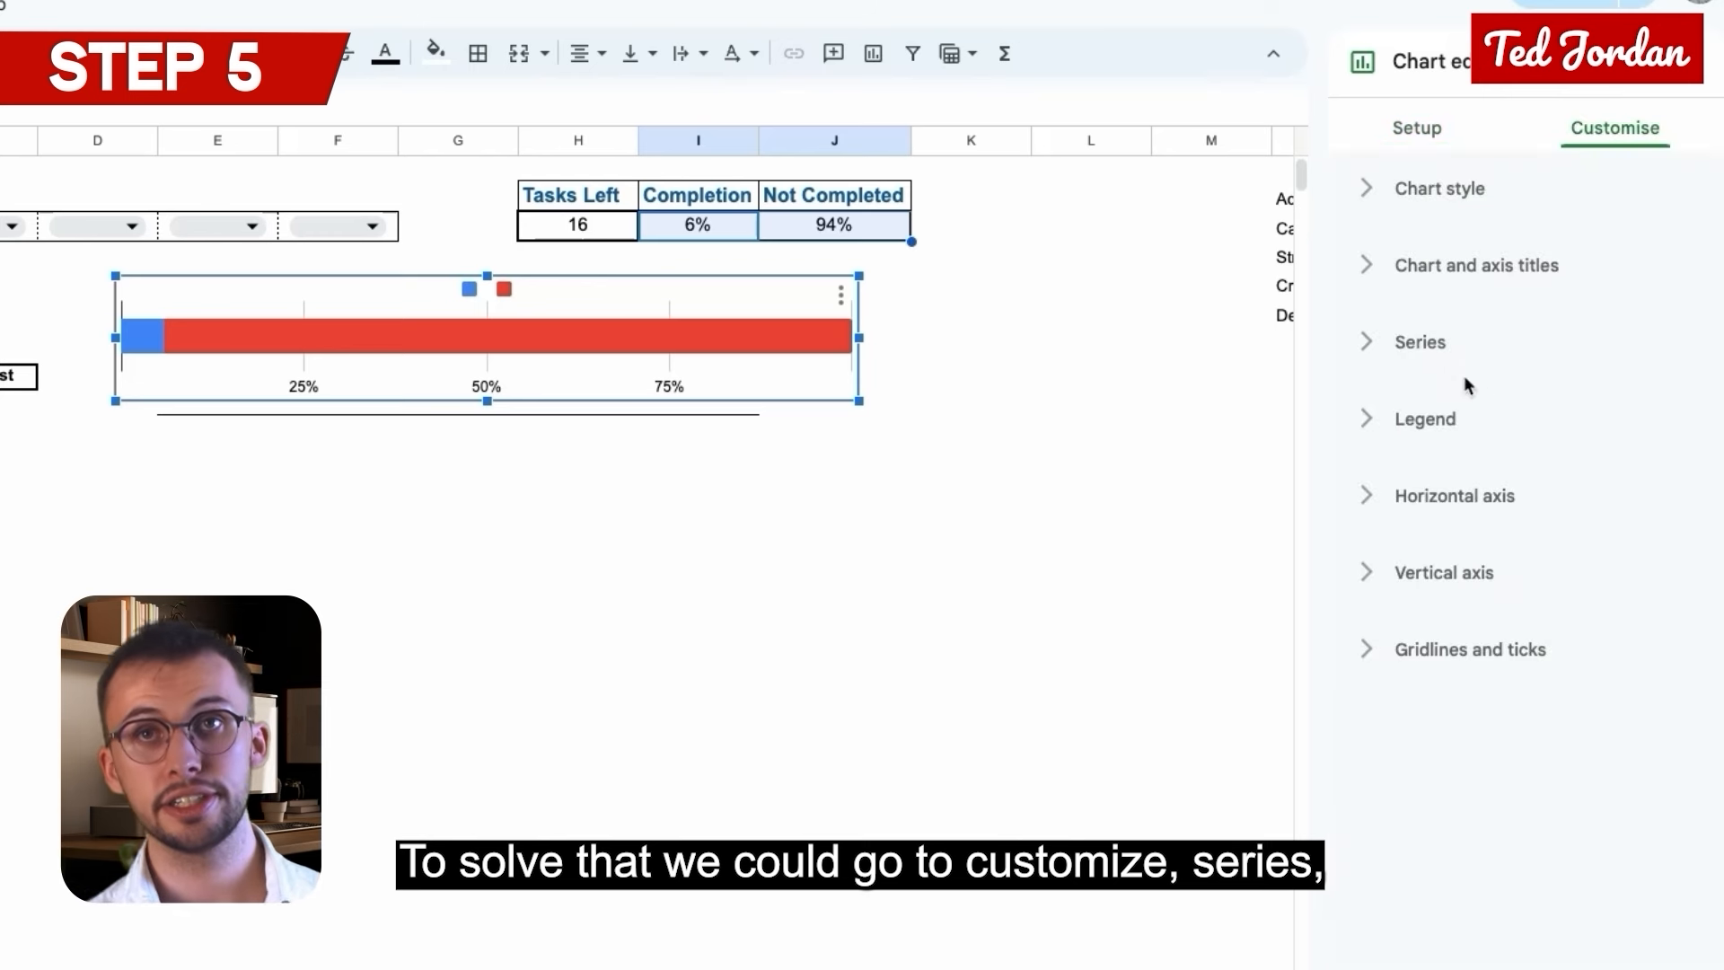
pyautogui.click(1436, 370)
pyautogui.click(1440, 409)
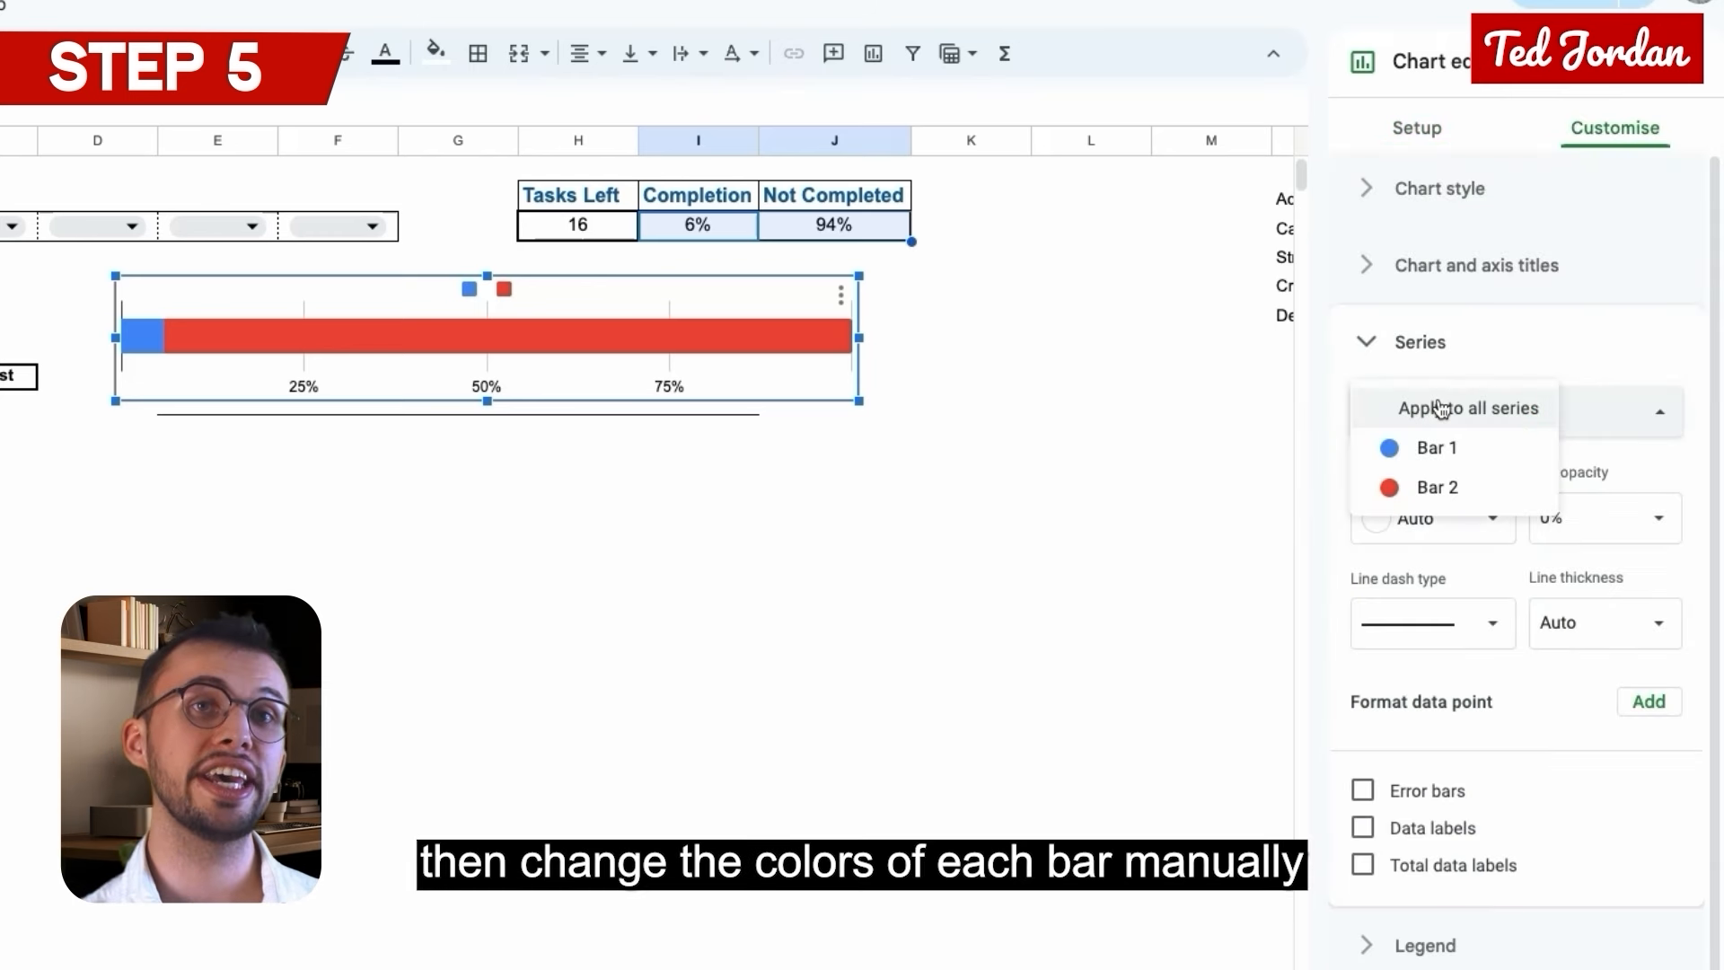
pyautogui.click(1437, 447)
pyautogui.click(1470, 528)
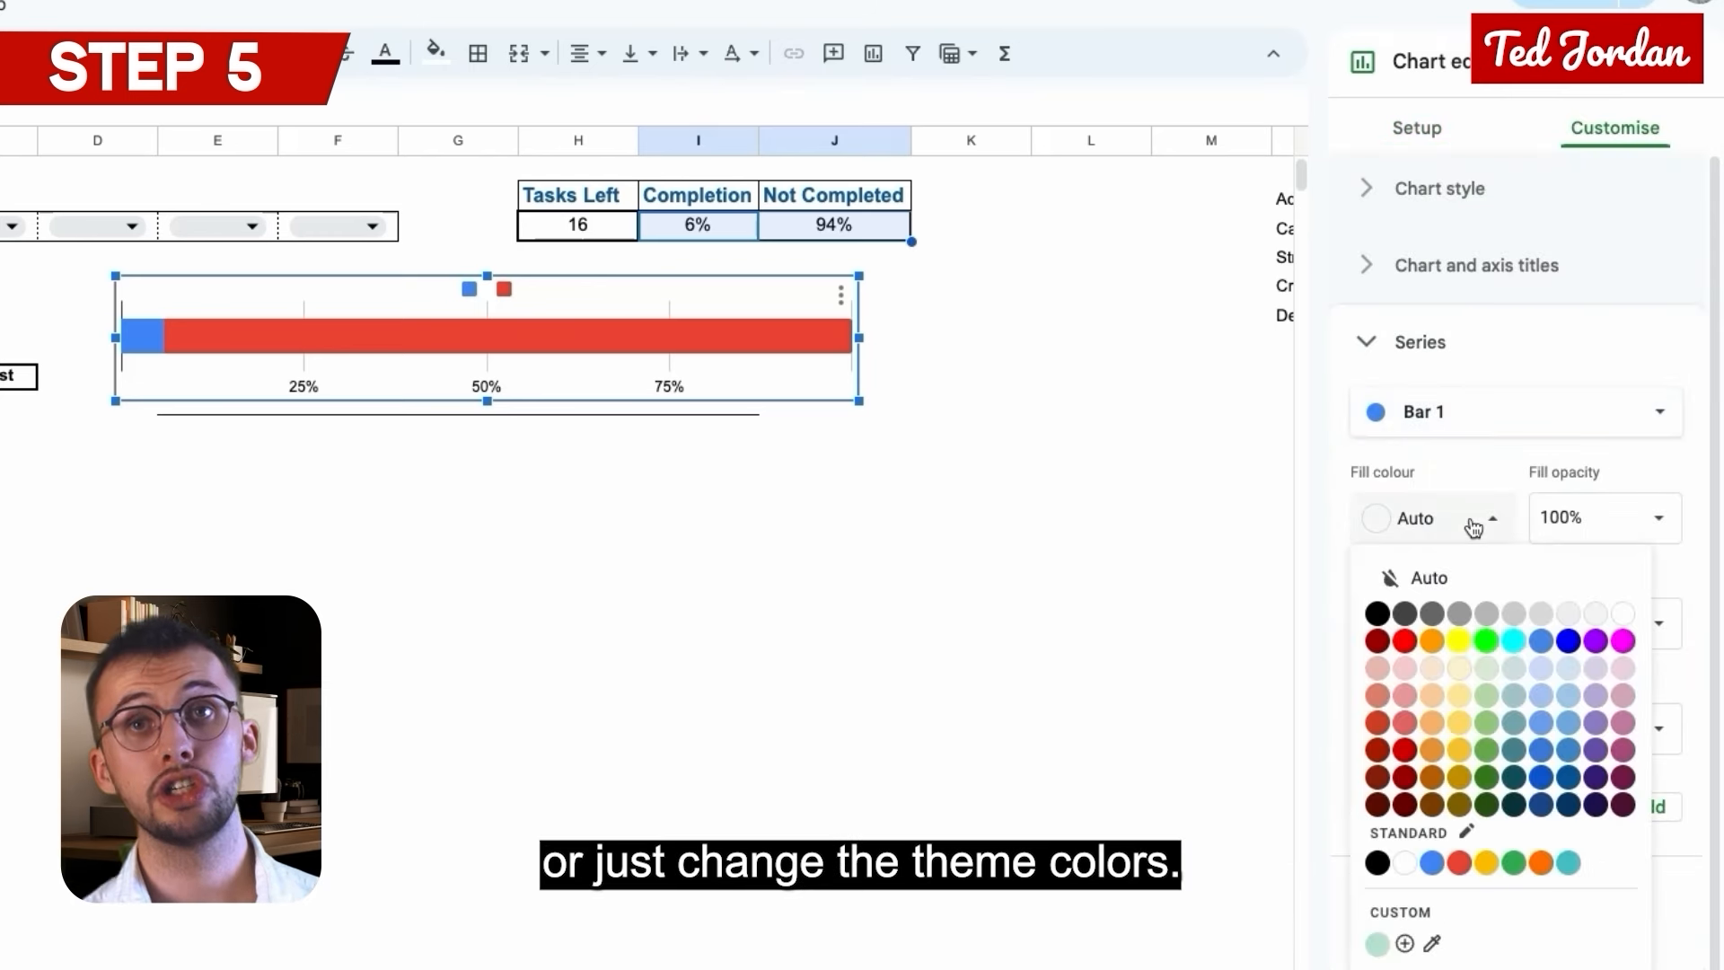
pyautogui.click(1569, 641)
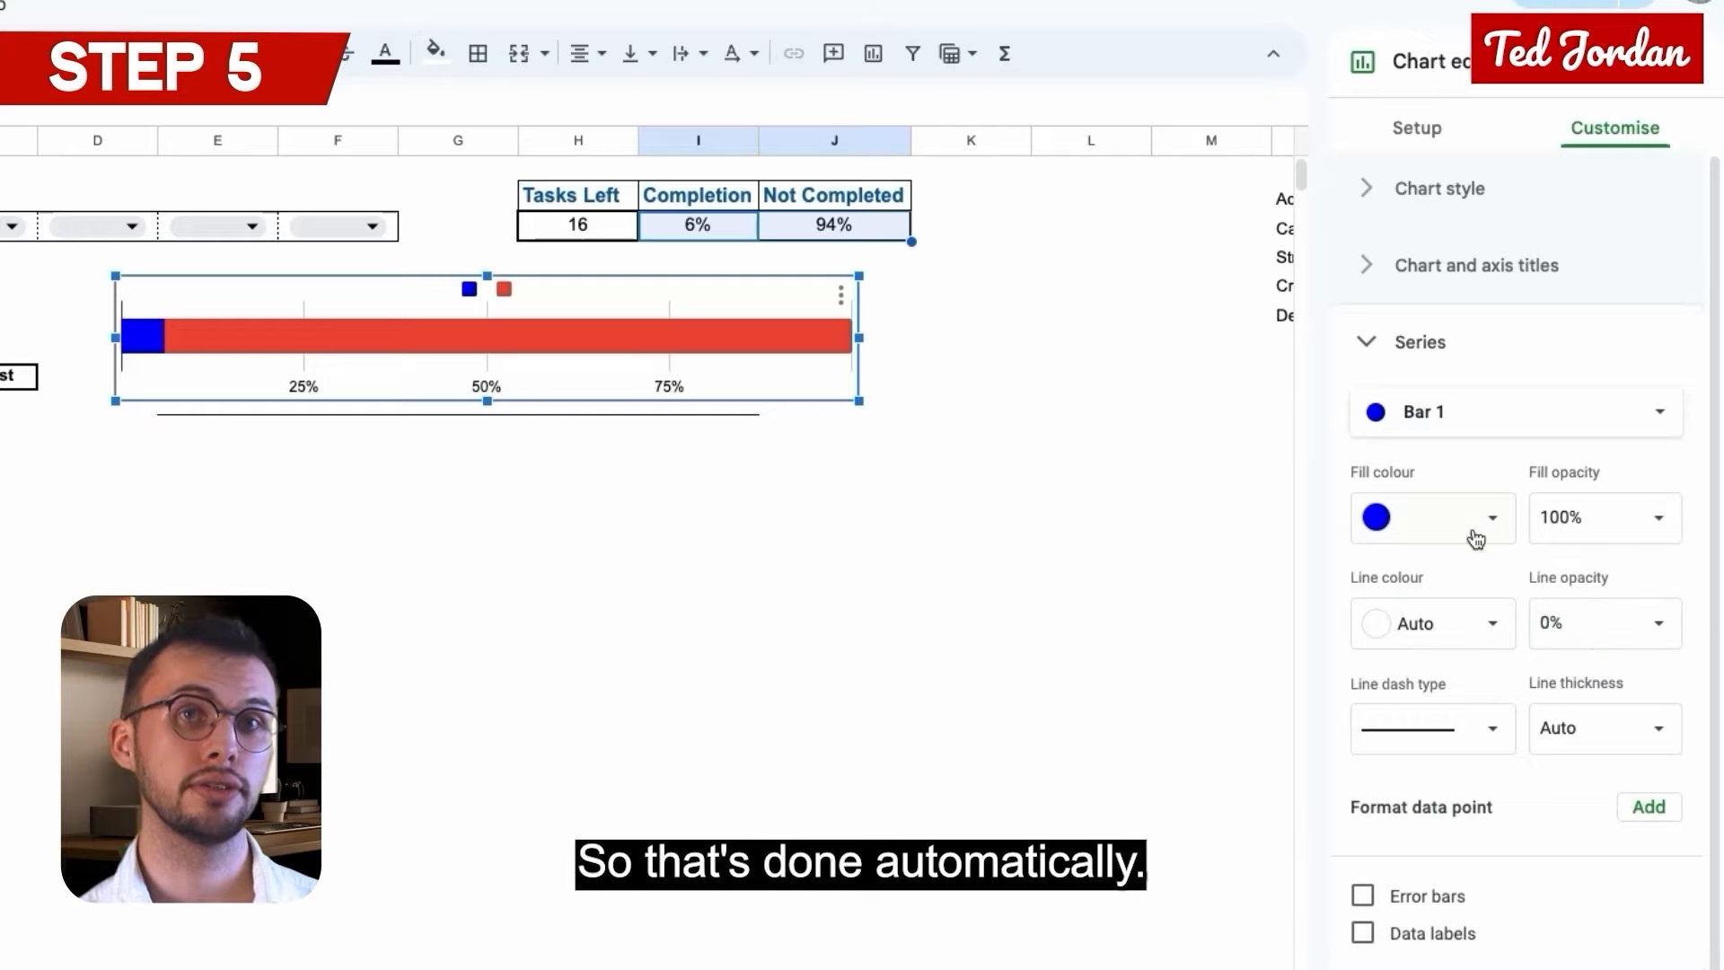
pyautogui.click(1439, 519)
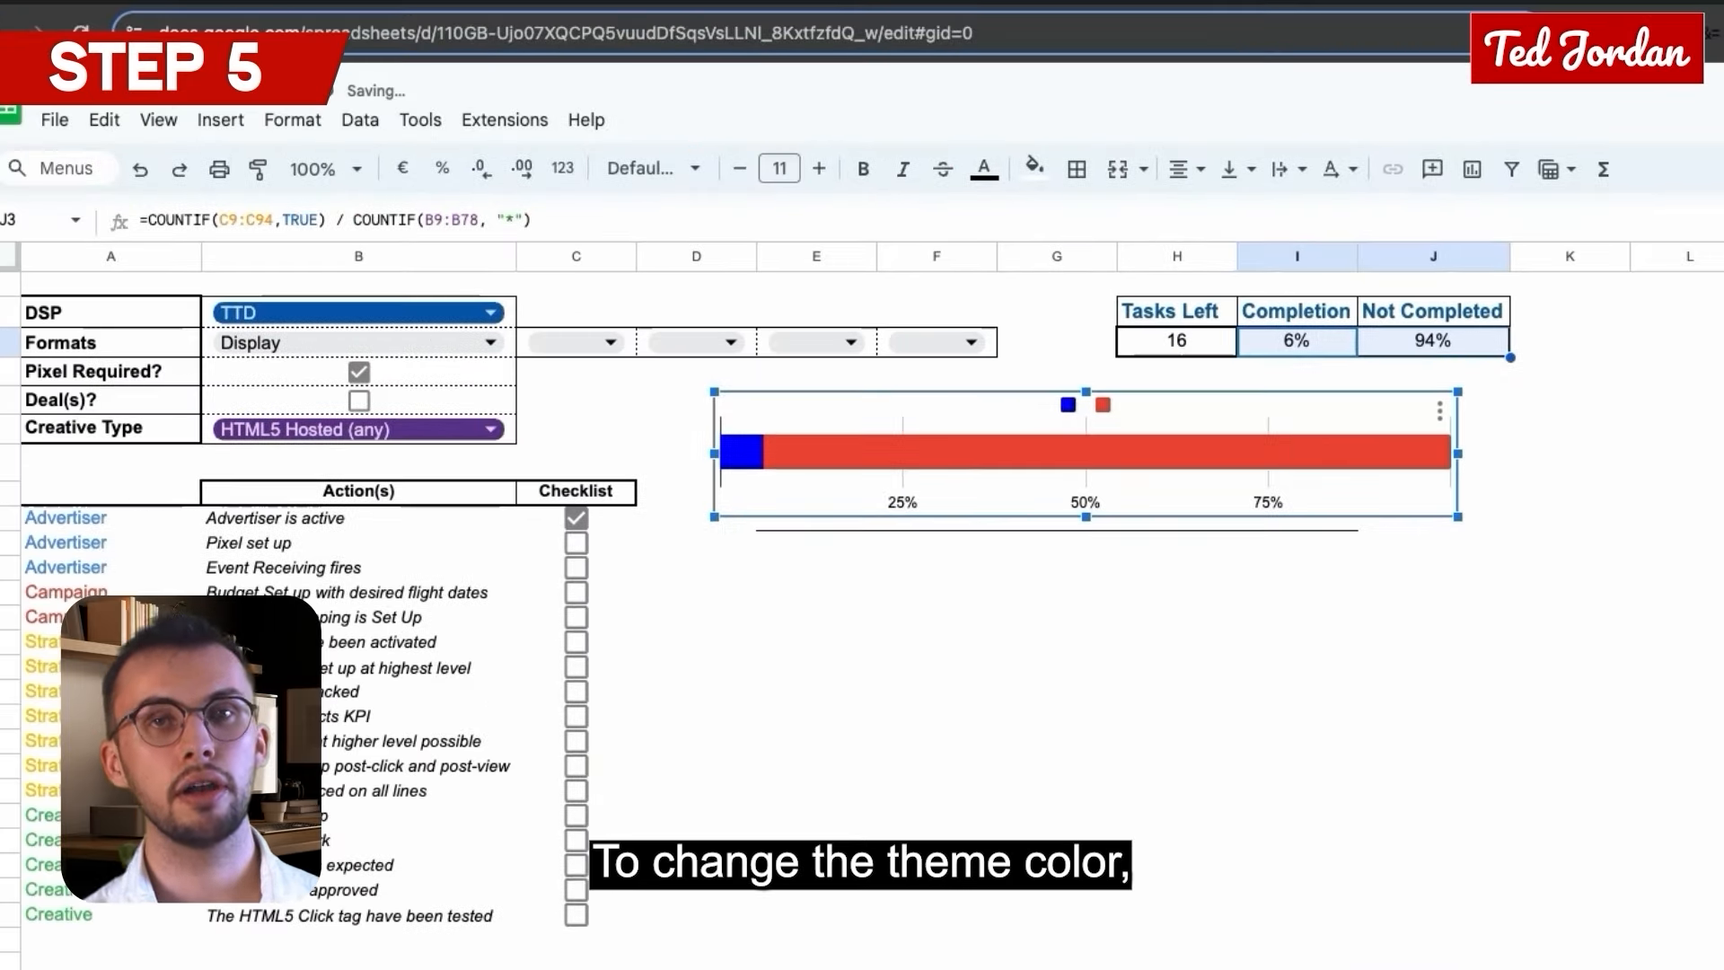
# Apply the Simple Light theme to the spreadsheet.
pyautogui.click(292, 120)
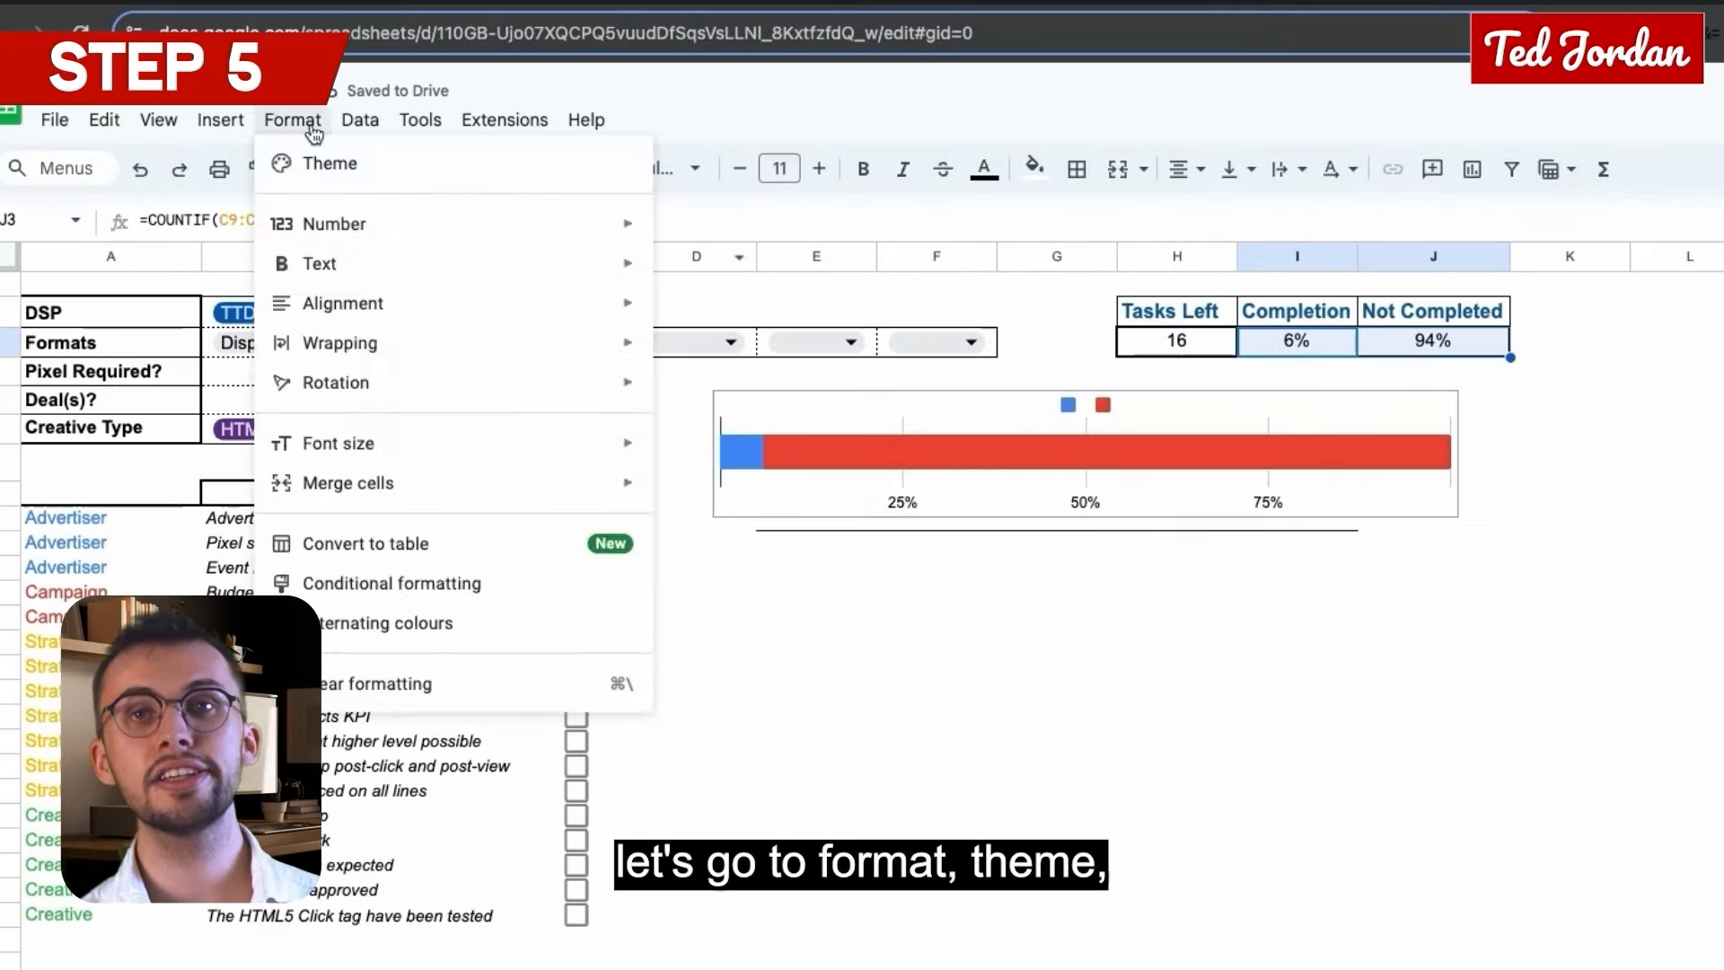
pyautogui.click(1495, 546)
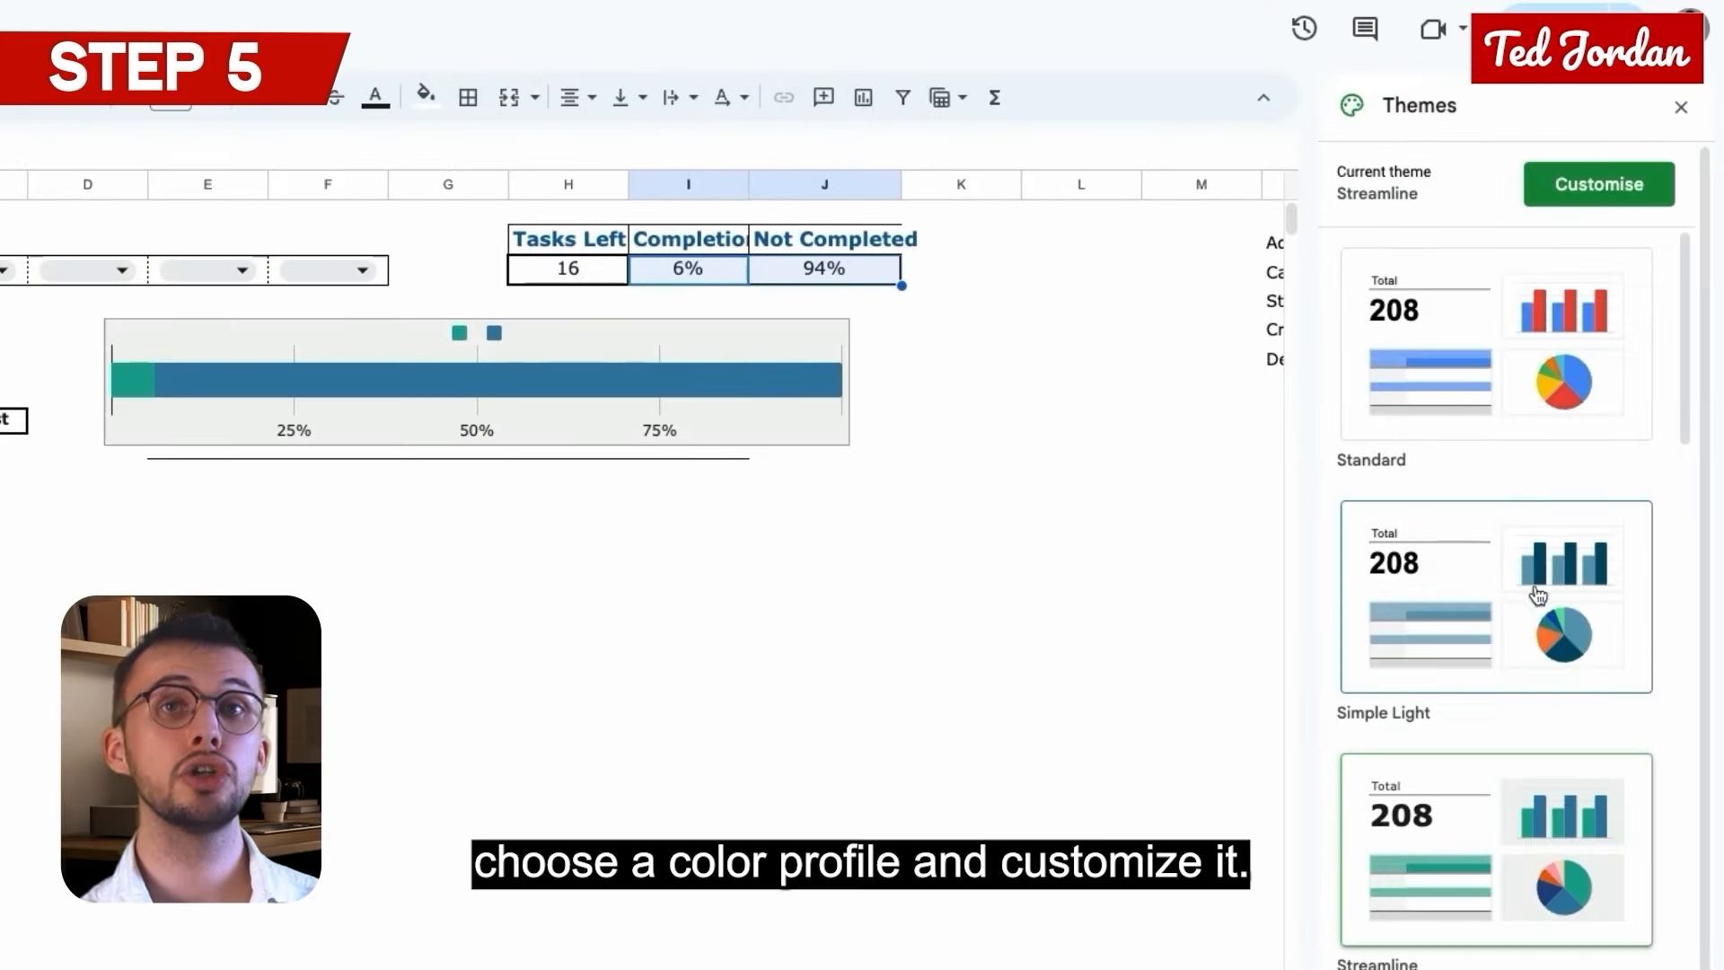
pyautogui.click(1493, 604)
# Customise the theme colours with a dark blue Accent 1 for the completed bar and a pale blue Accent 2 for the uncompleted bar.
pyautogui.click(1575, 193)
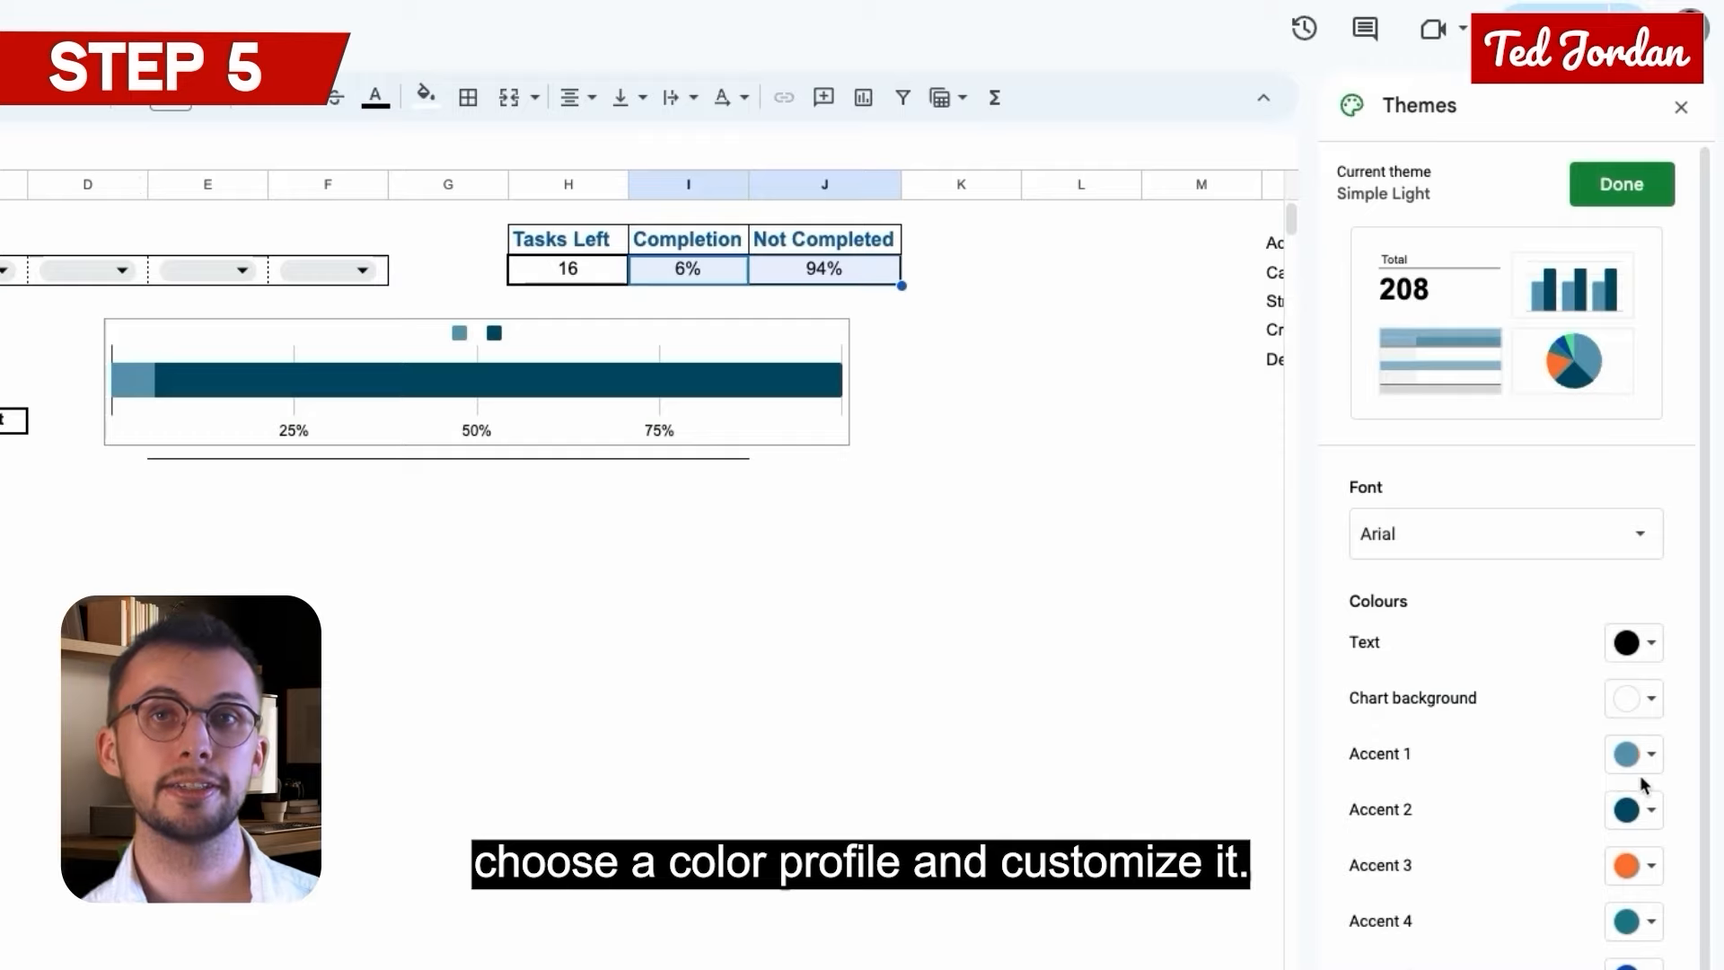
pyautogui.click(1635, 756)
pyautogui.click(1581, 653)
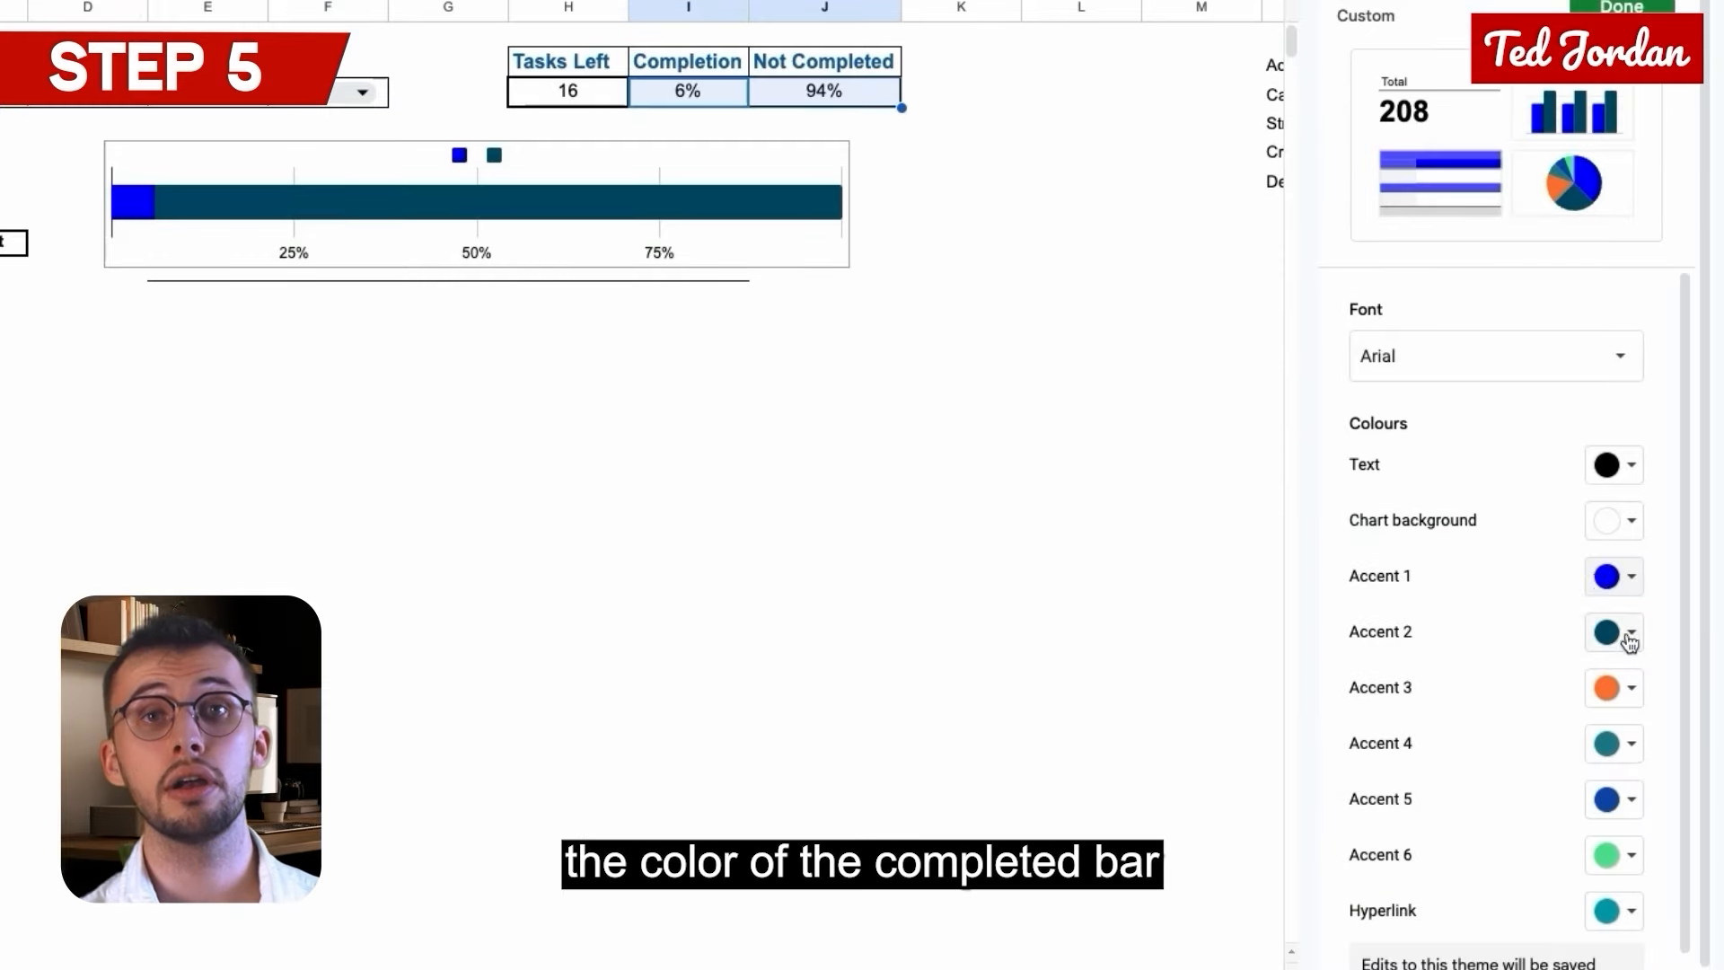
pyautogui.click(1598, 579)
pyautogui.click(1562, 790)
pyautogui.click(1621, 634)
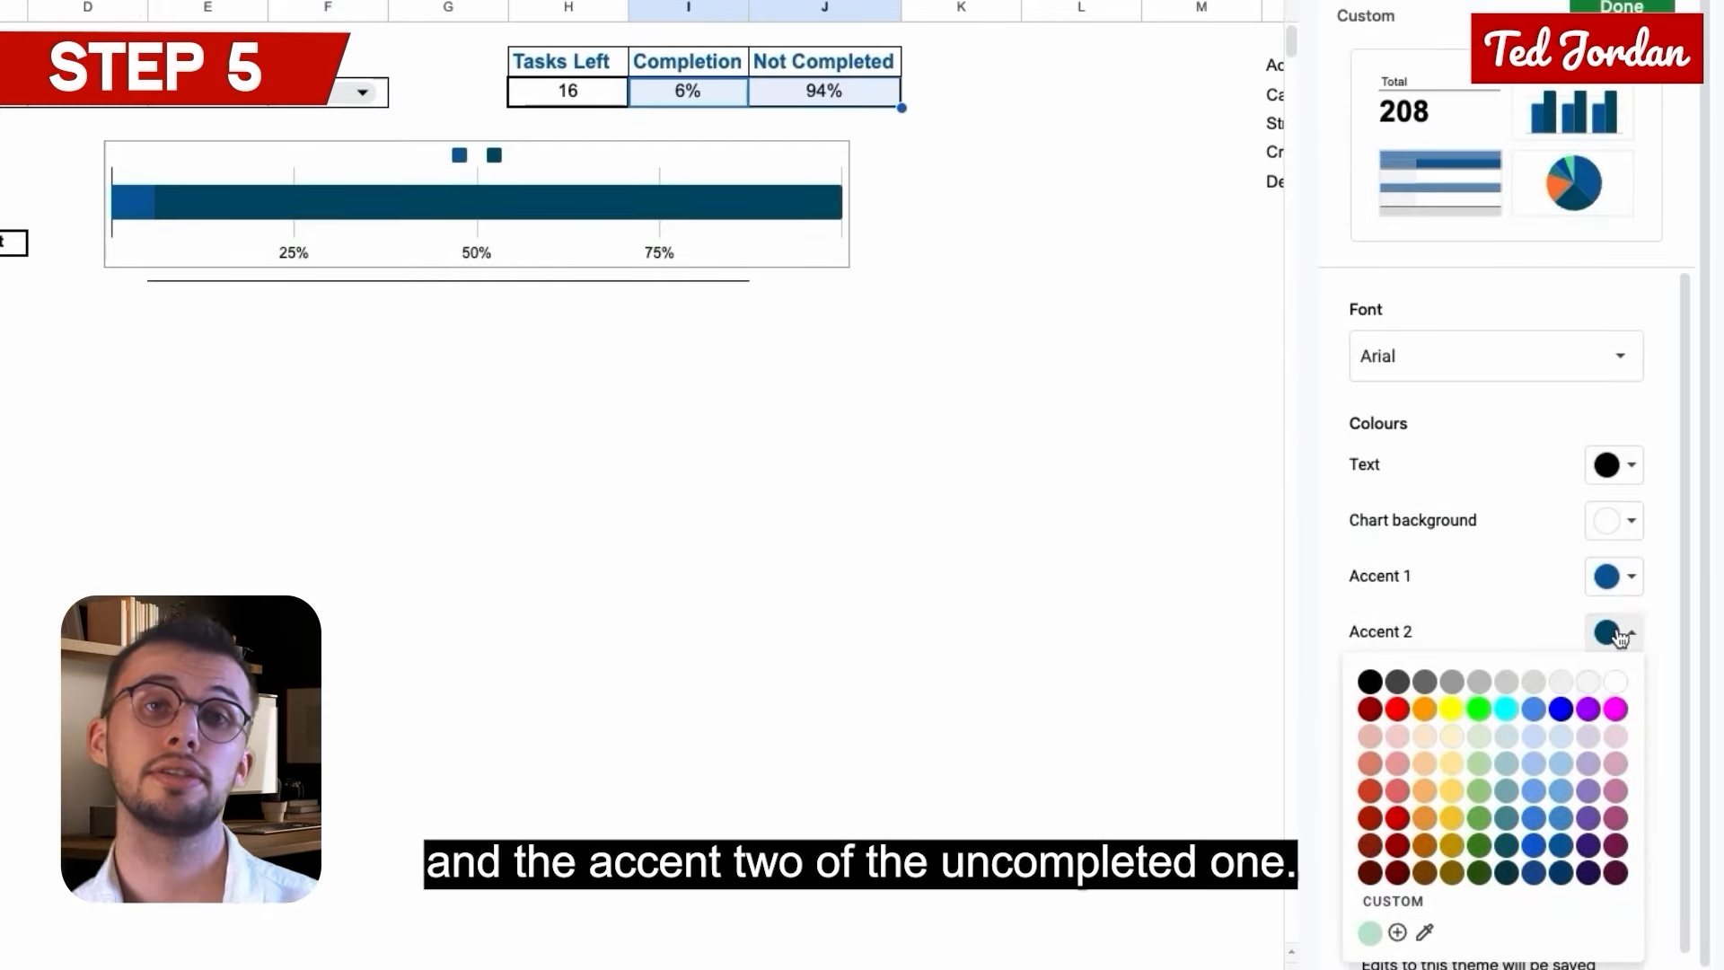
pyautogui.click(1561, 749)
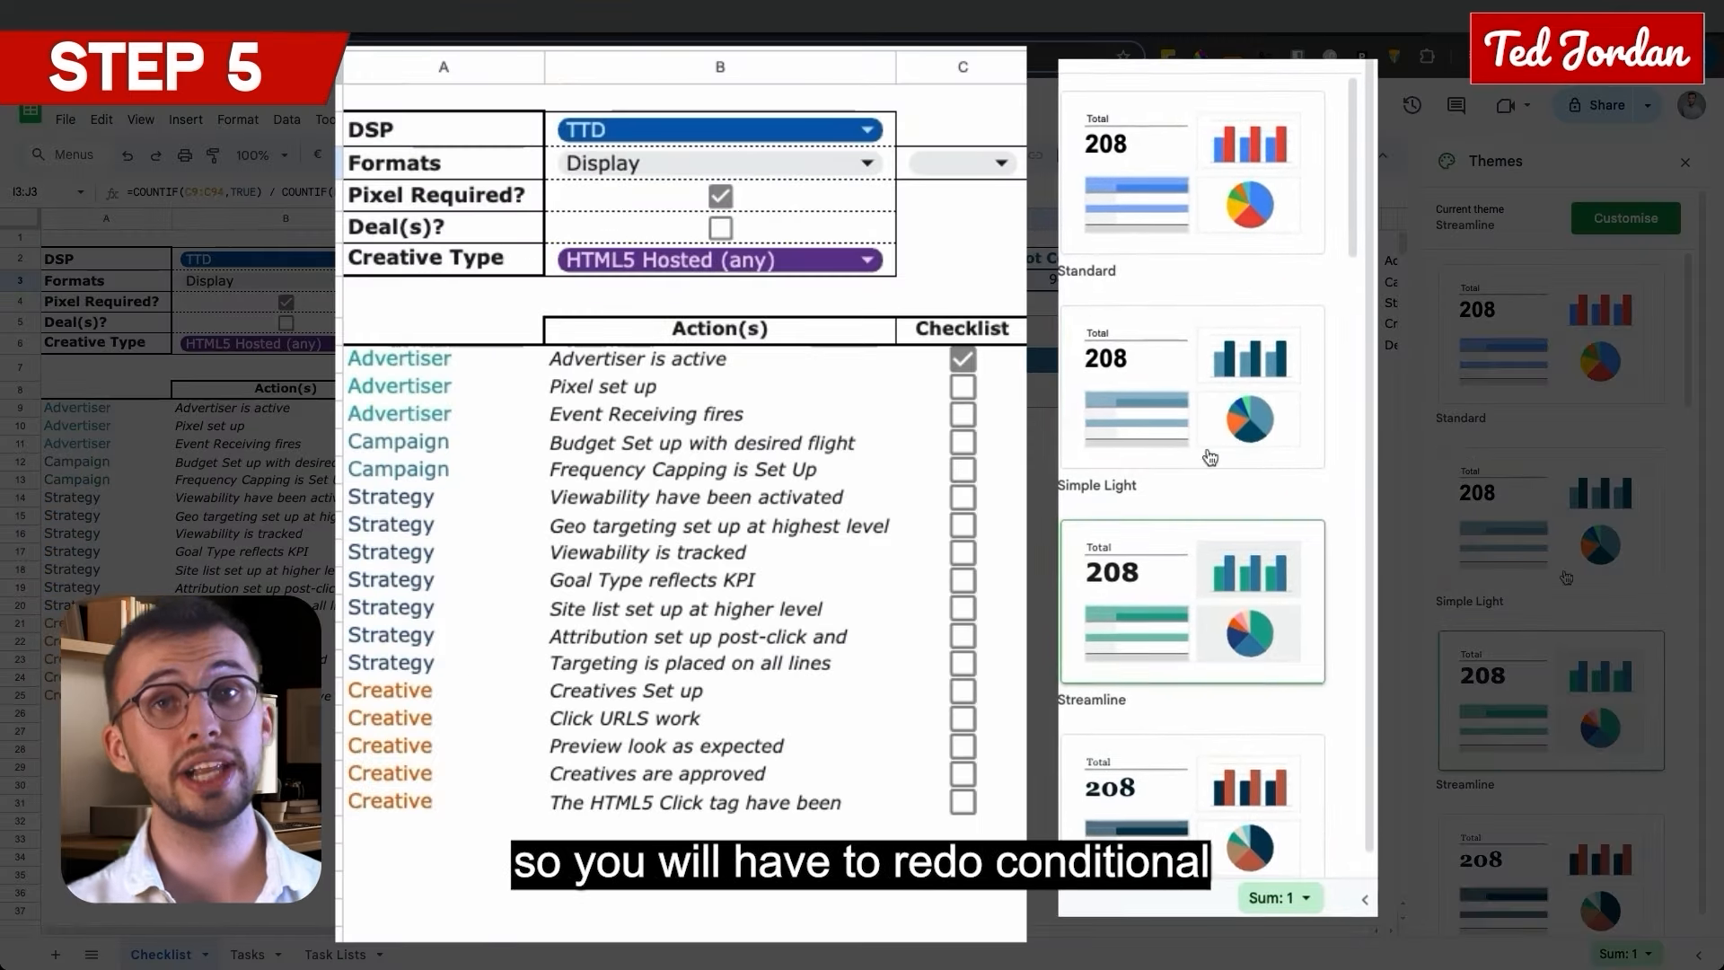
# Turn off the completion chart's major gridlines on the horizontal axis and leave major ticks off on the vertical axis.
pyautogui.click(1620, 222)
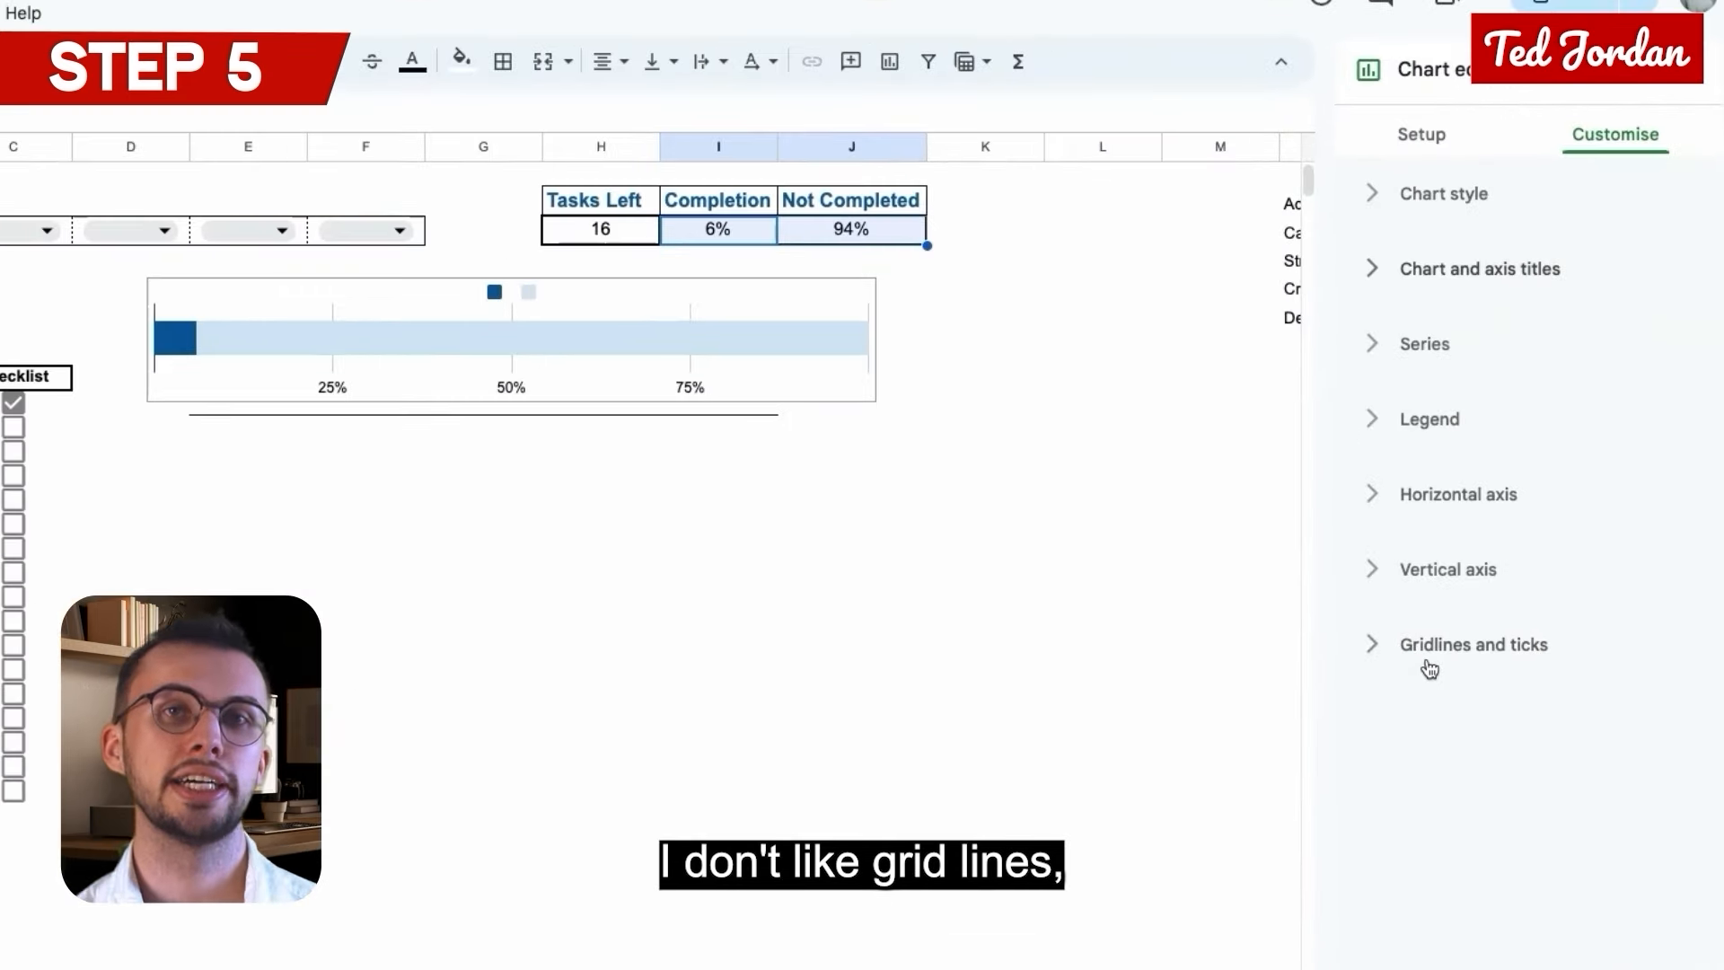
pyautogui.click(1430, 669)
pyautogui.click(1479, 718)
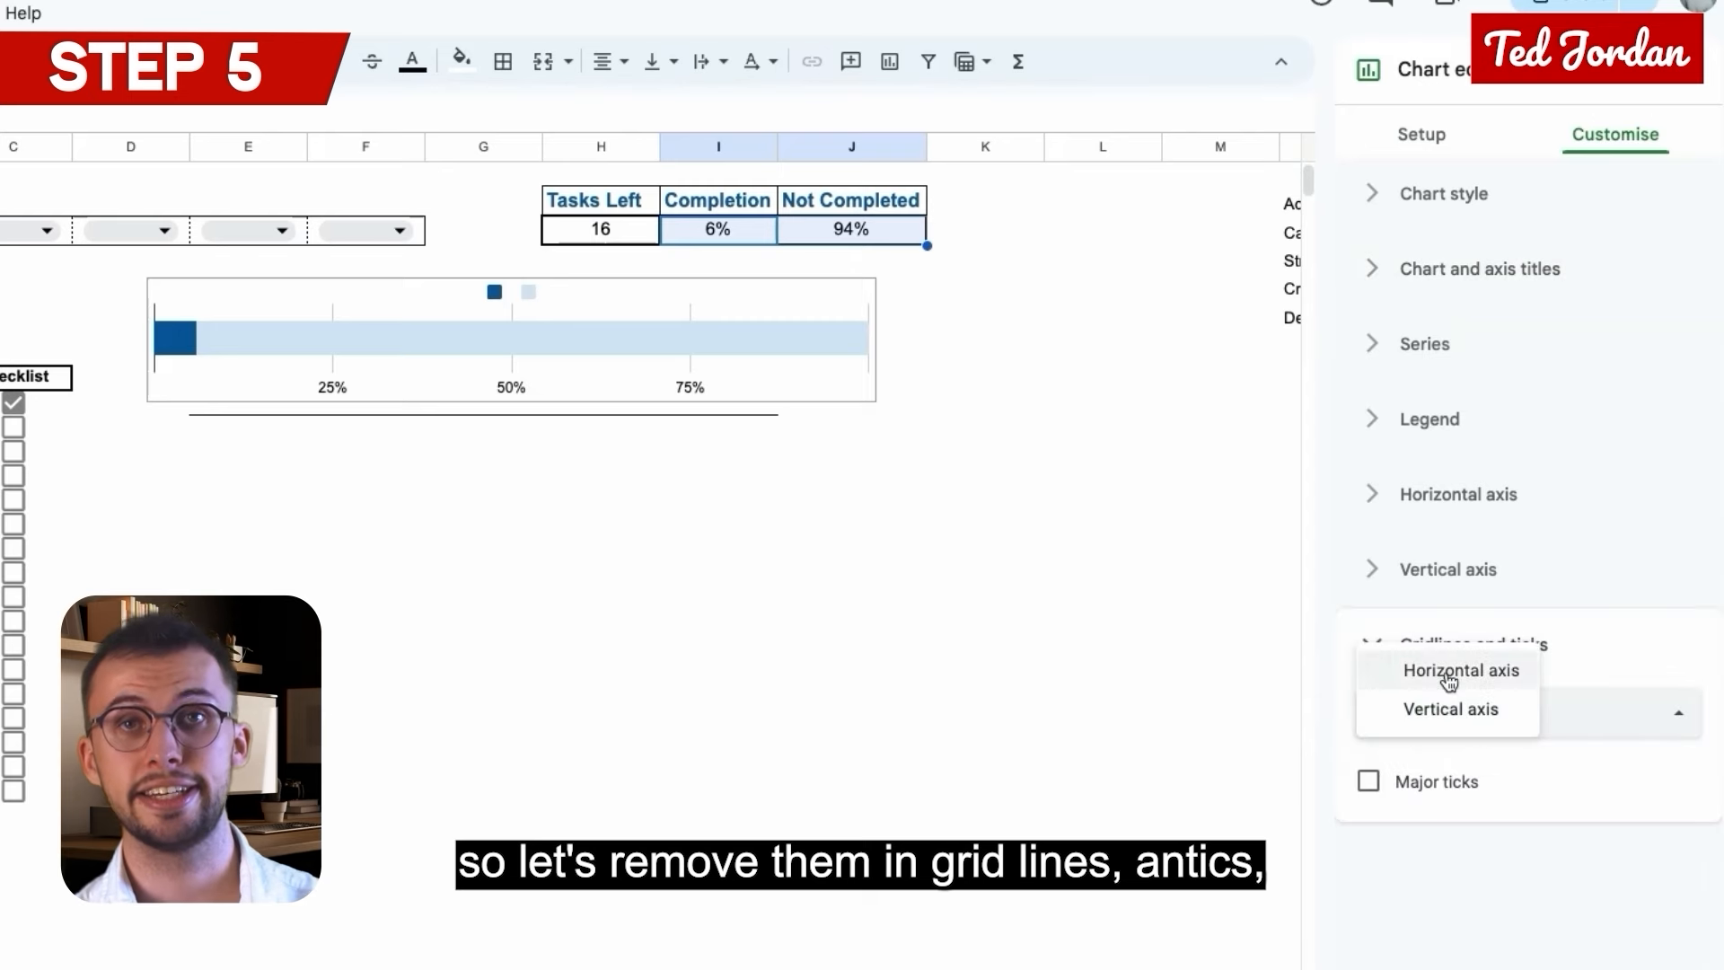
pyautogui.click(1393, 677)
pyautogui.click(1370, 855)
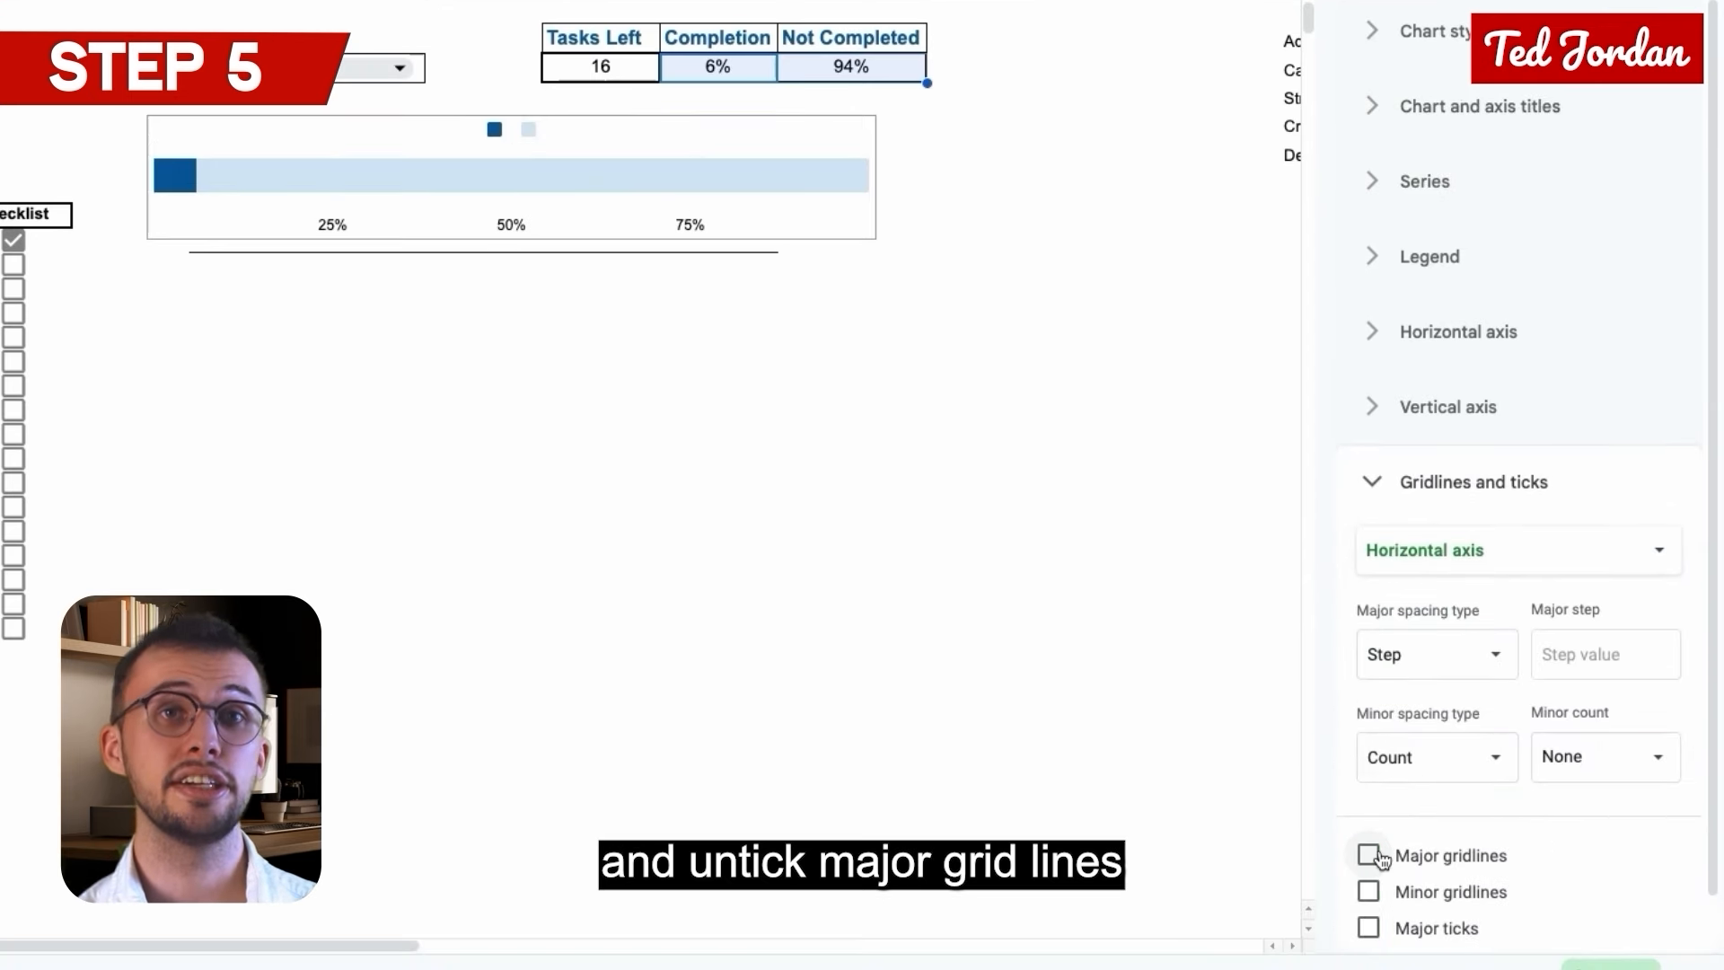
pyautogui.click(1447, 560)
pyautogui.click(1429, 506)
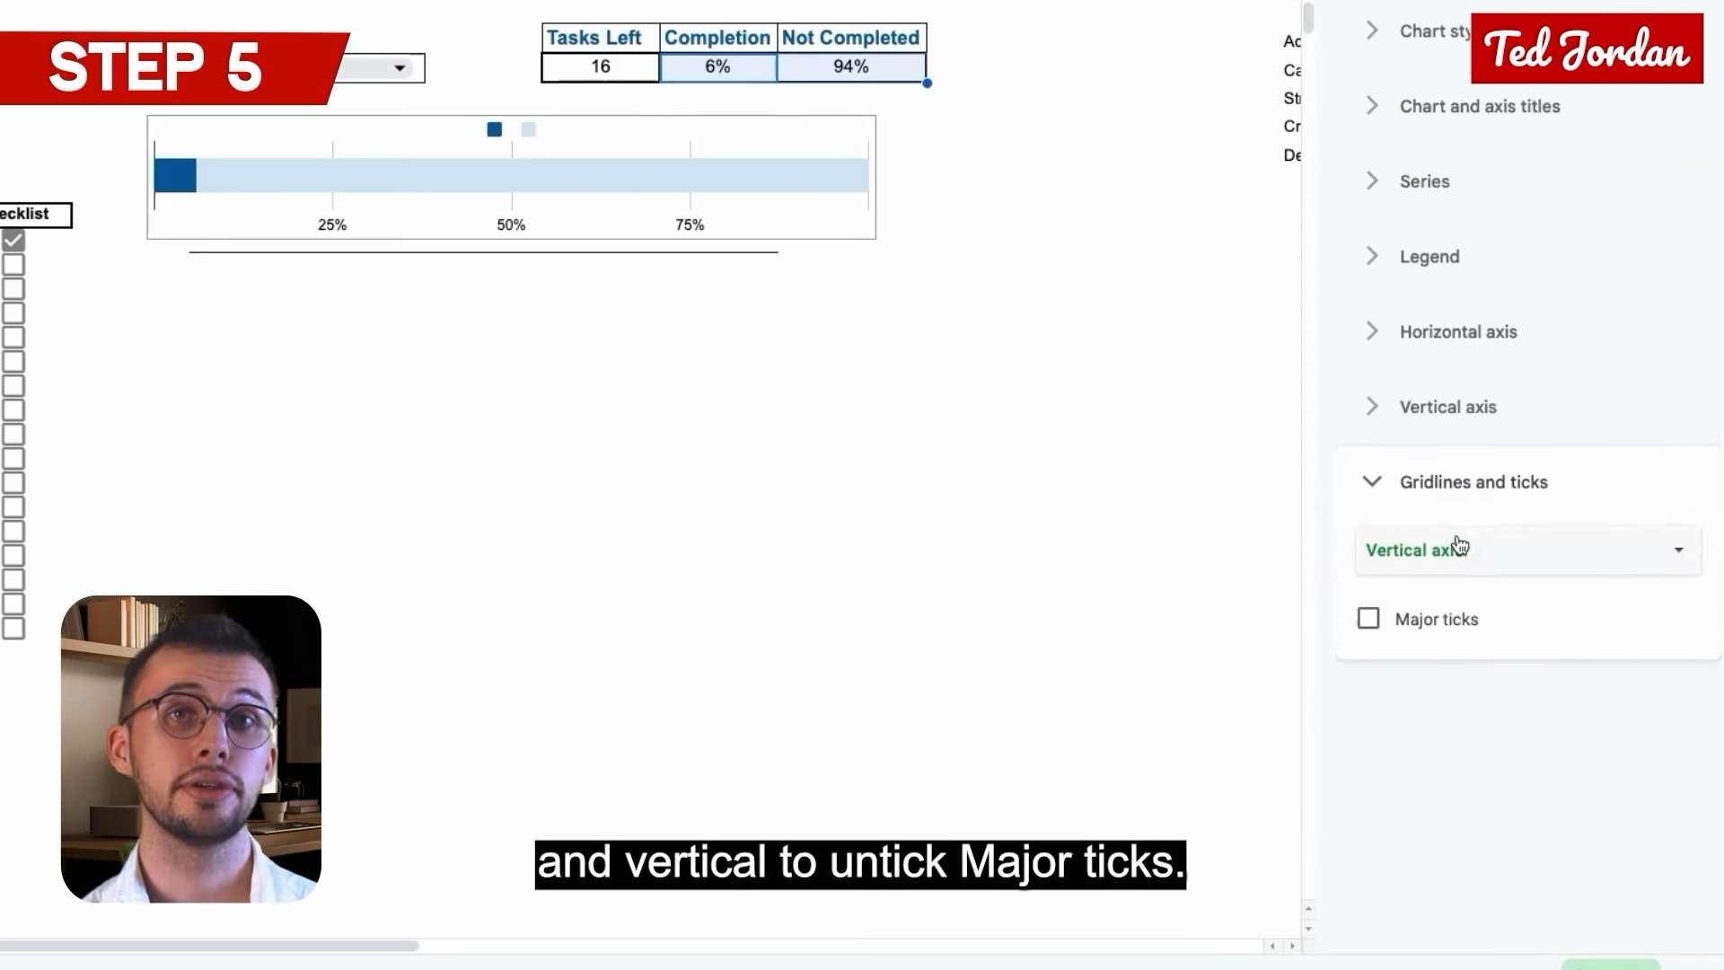
pyautogui.click(1371, 619)
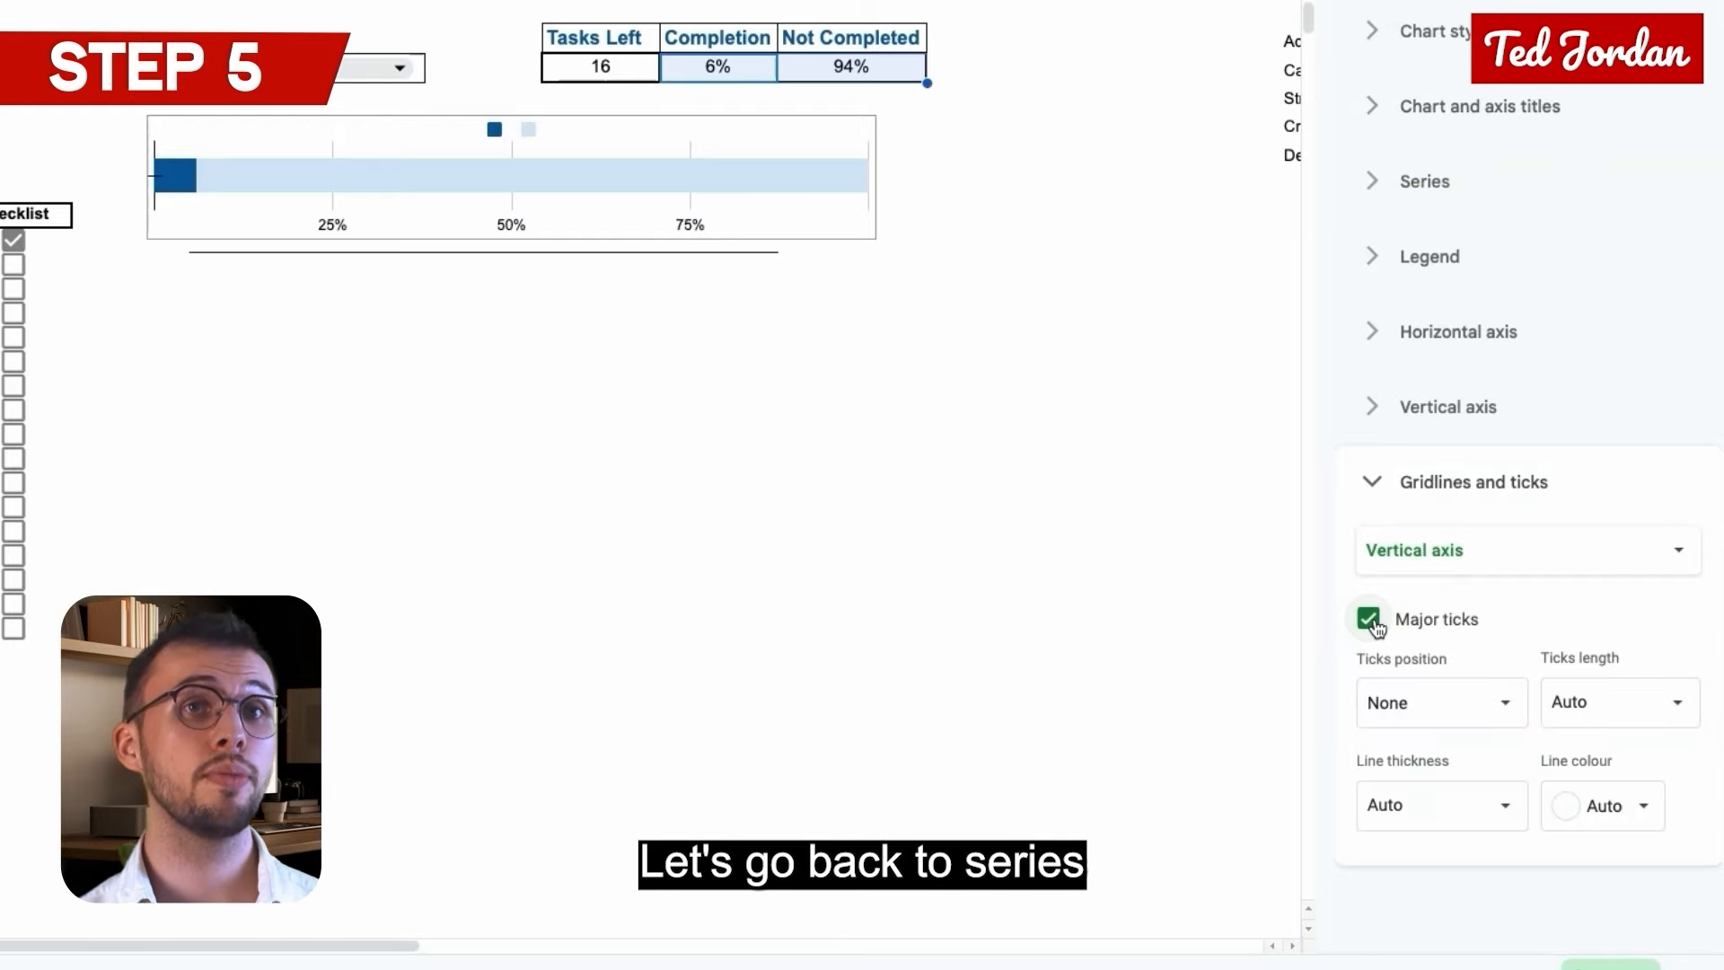
pyautogui.click(1371, 620)
# Show data labels on all series of the completion chart, formatted bold at font size 18.
pyautogui.click(1429, 422)
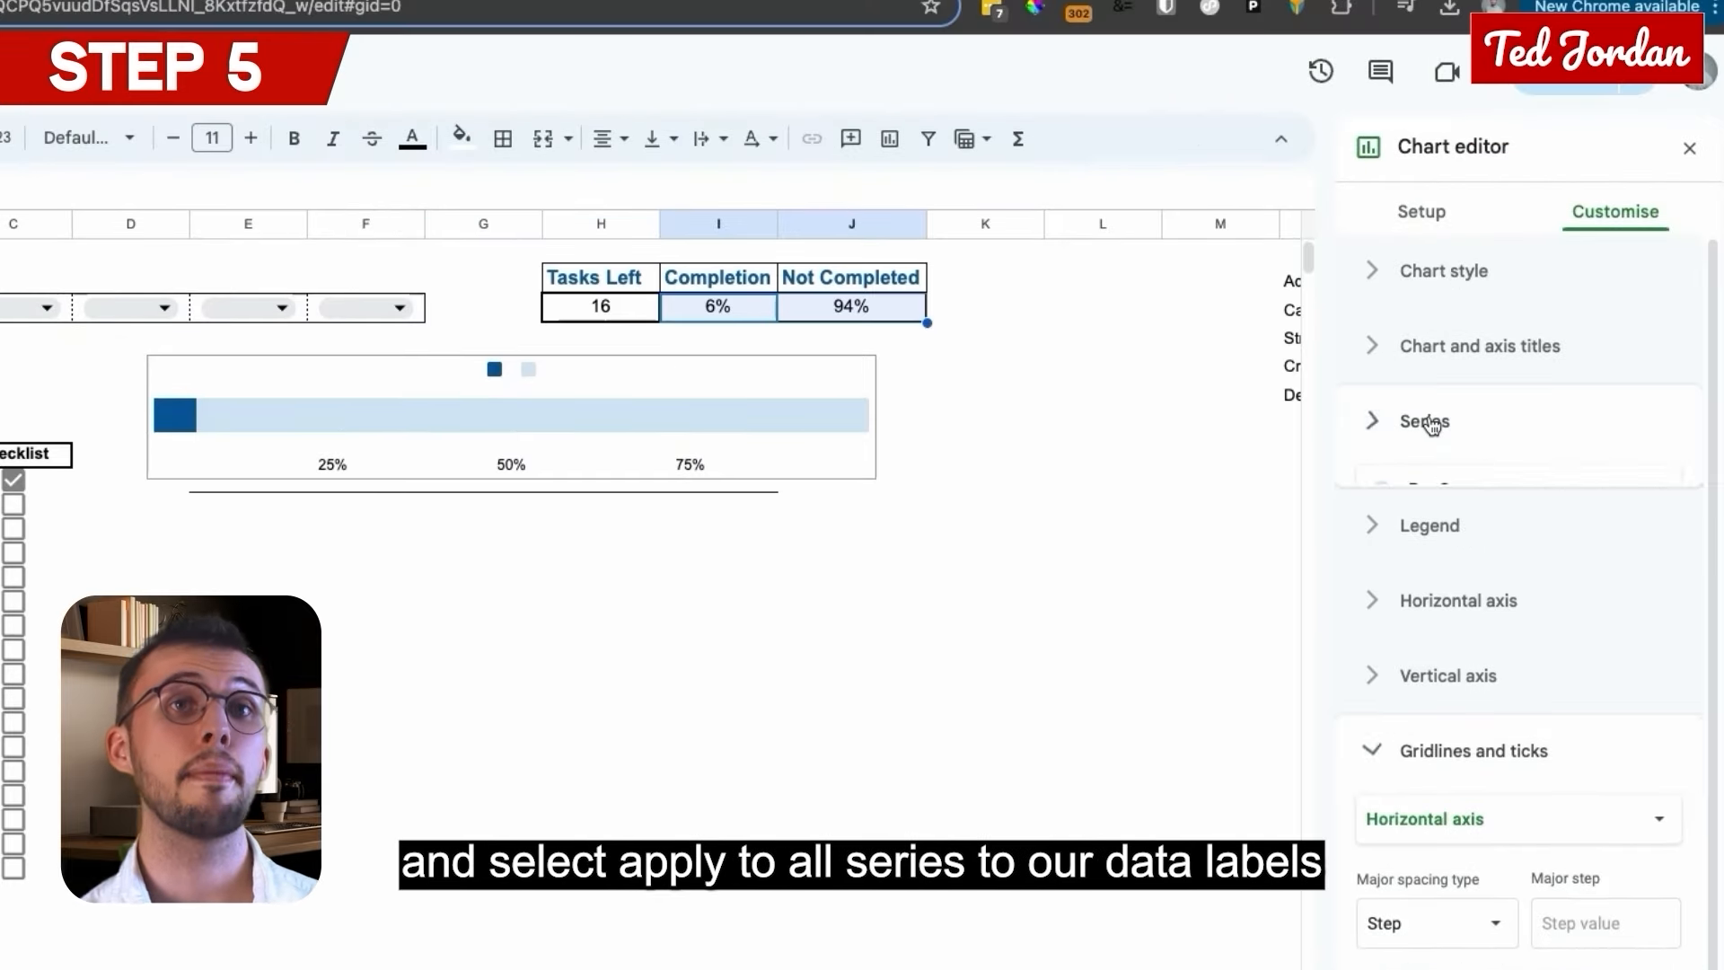
pyautogui.click(1461, 496)
pyautogui.click(1467, 411)
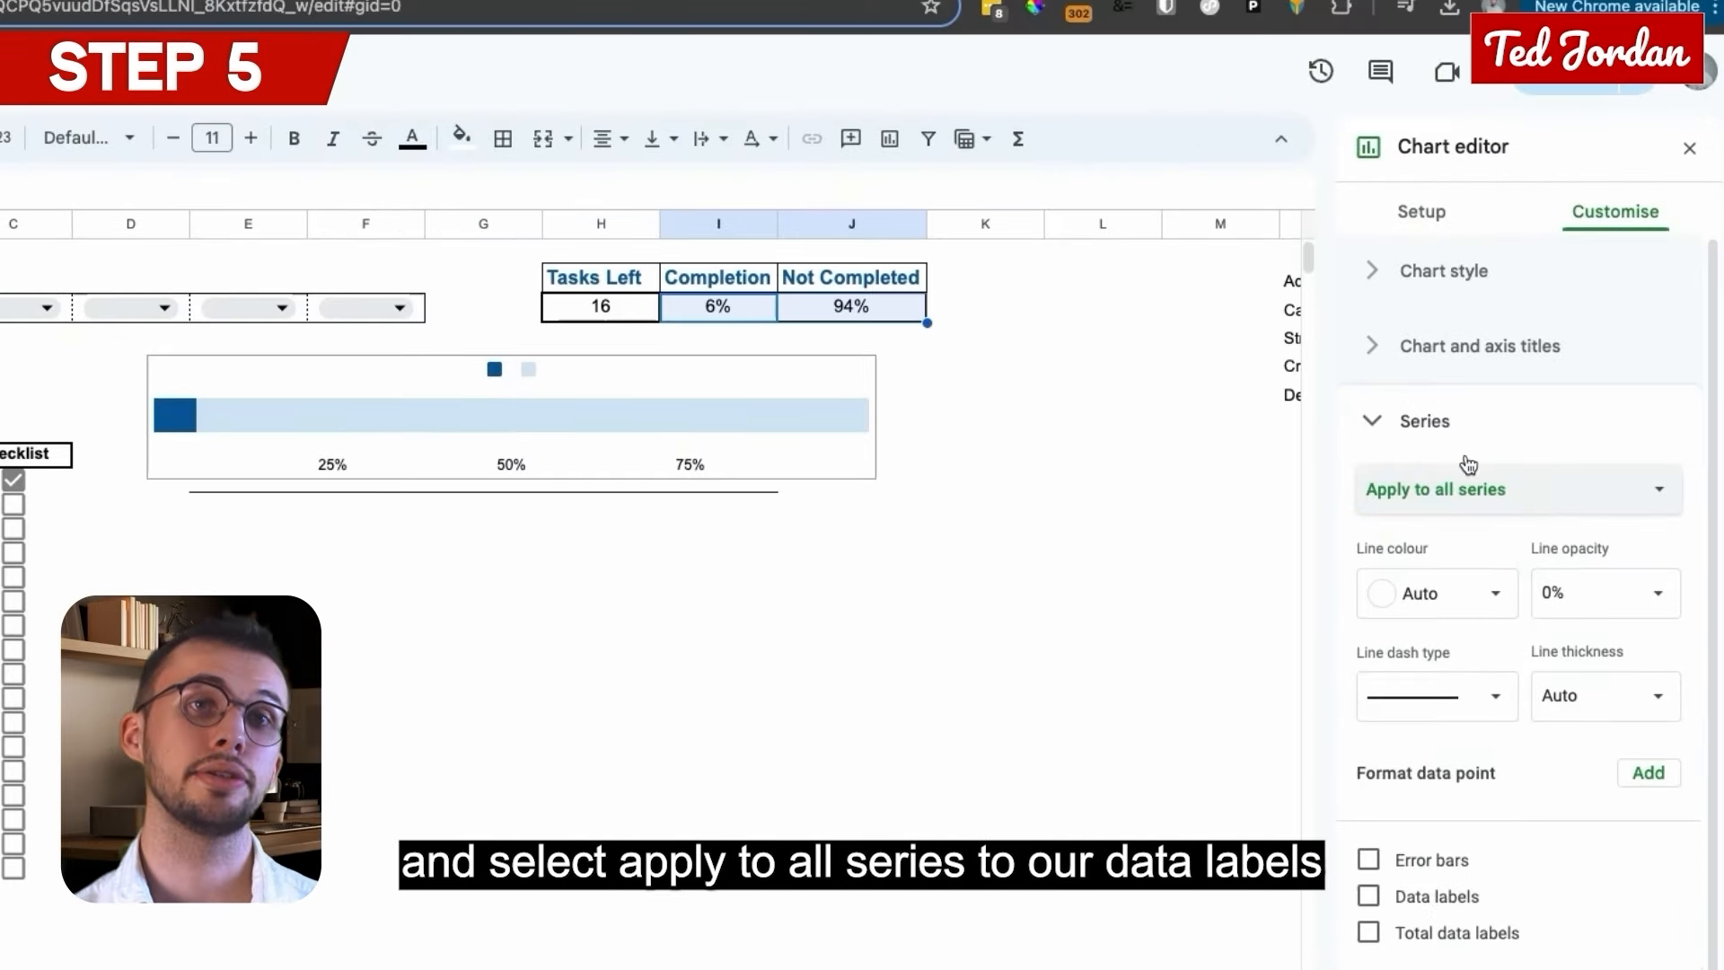
pyautogui.click(1389, 653)
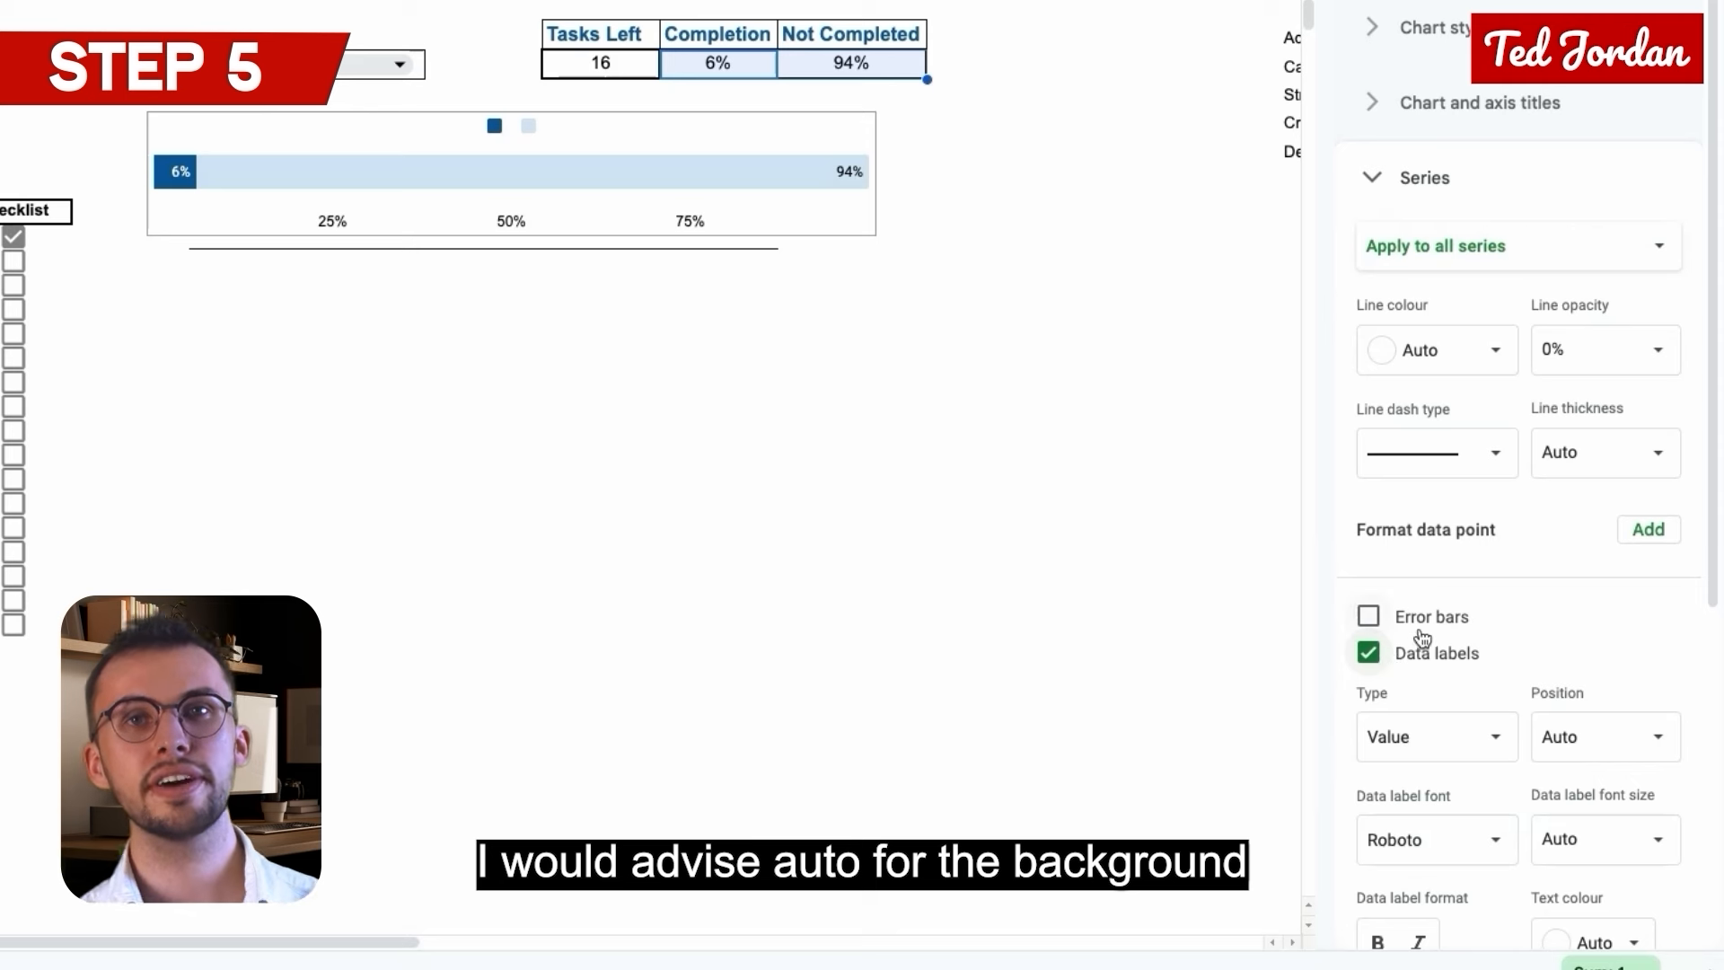
pyautogui.scroll(-1, 1422, 639)
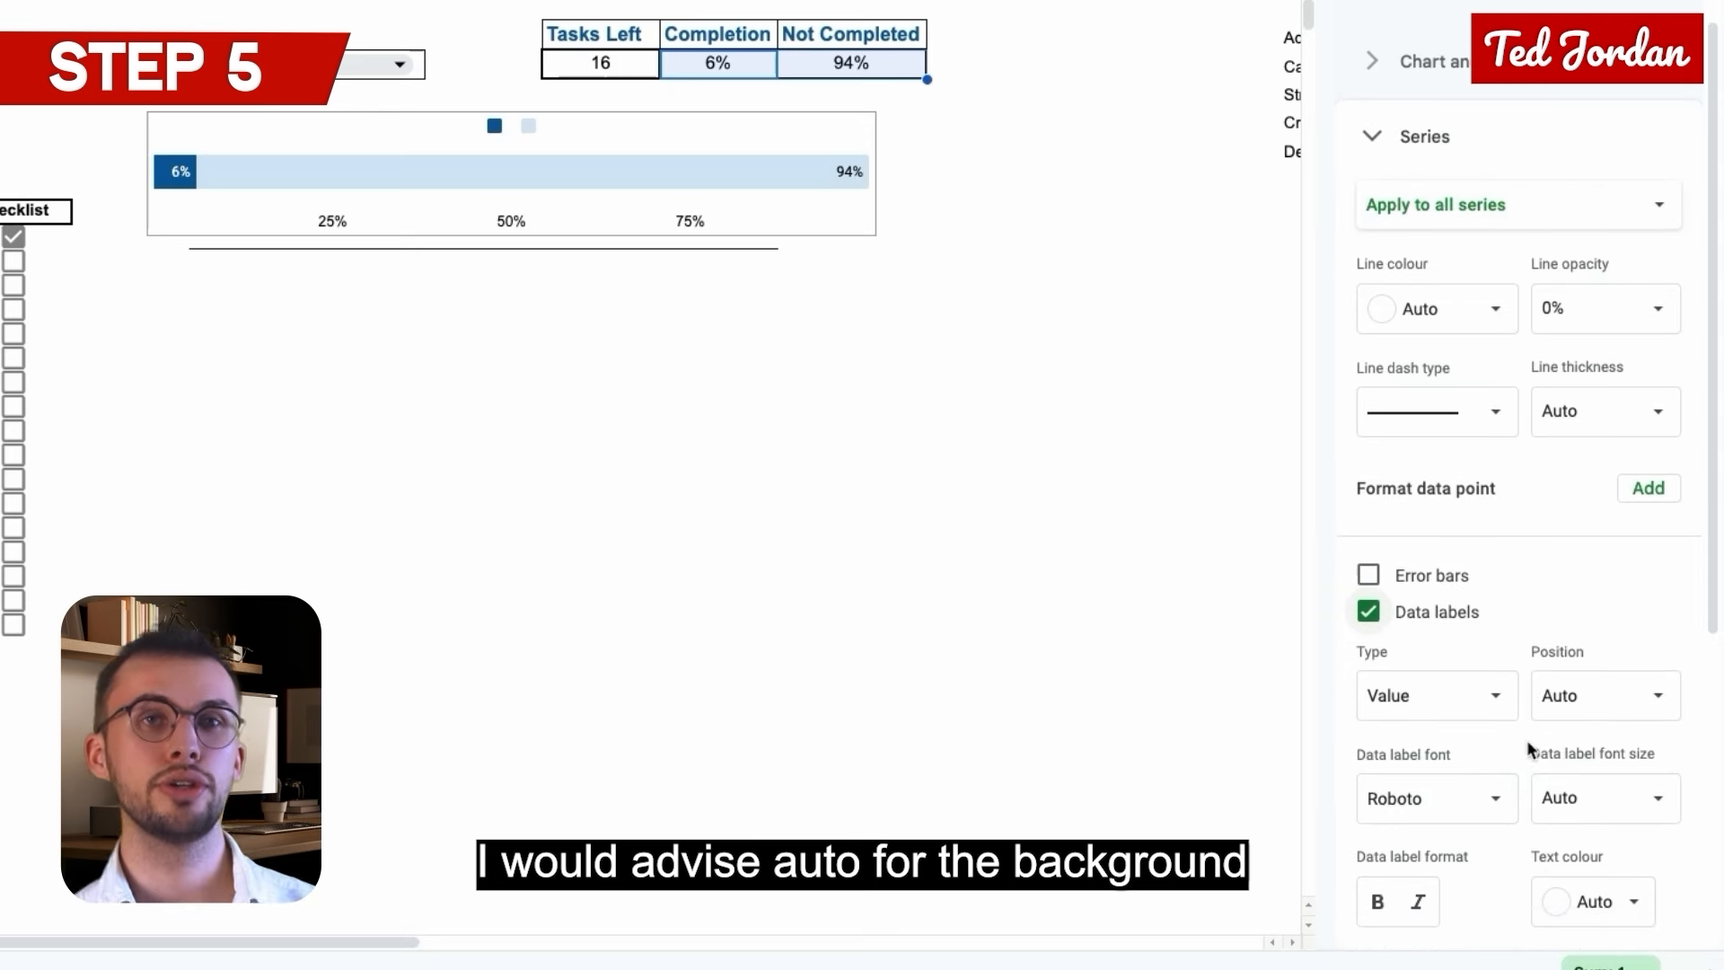
pyautogui.click(1622, 799)
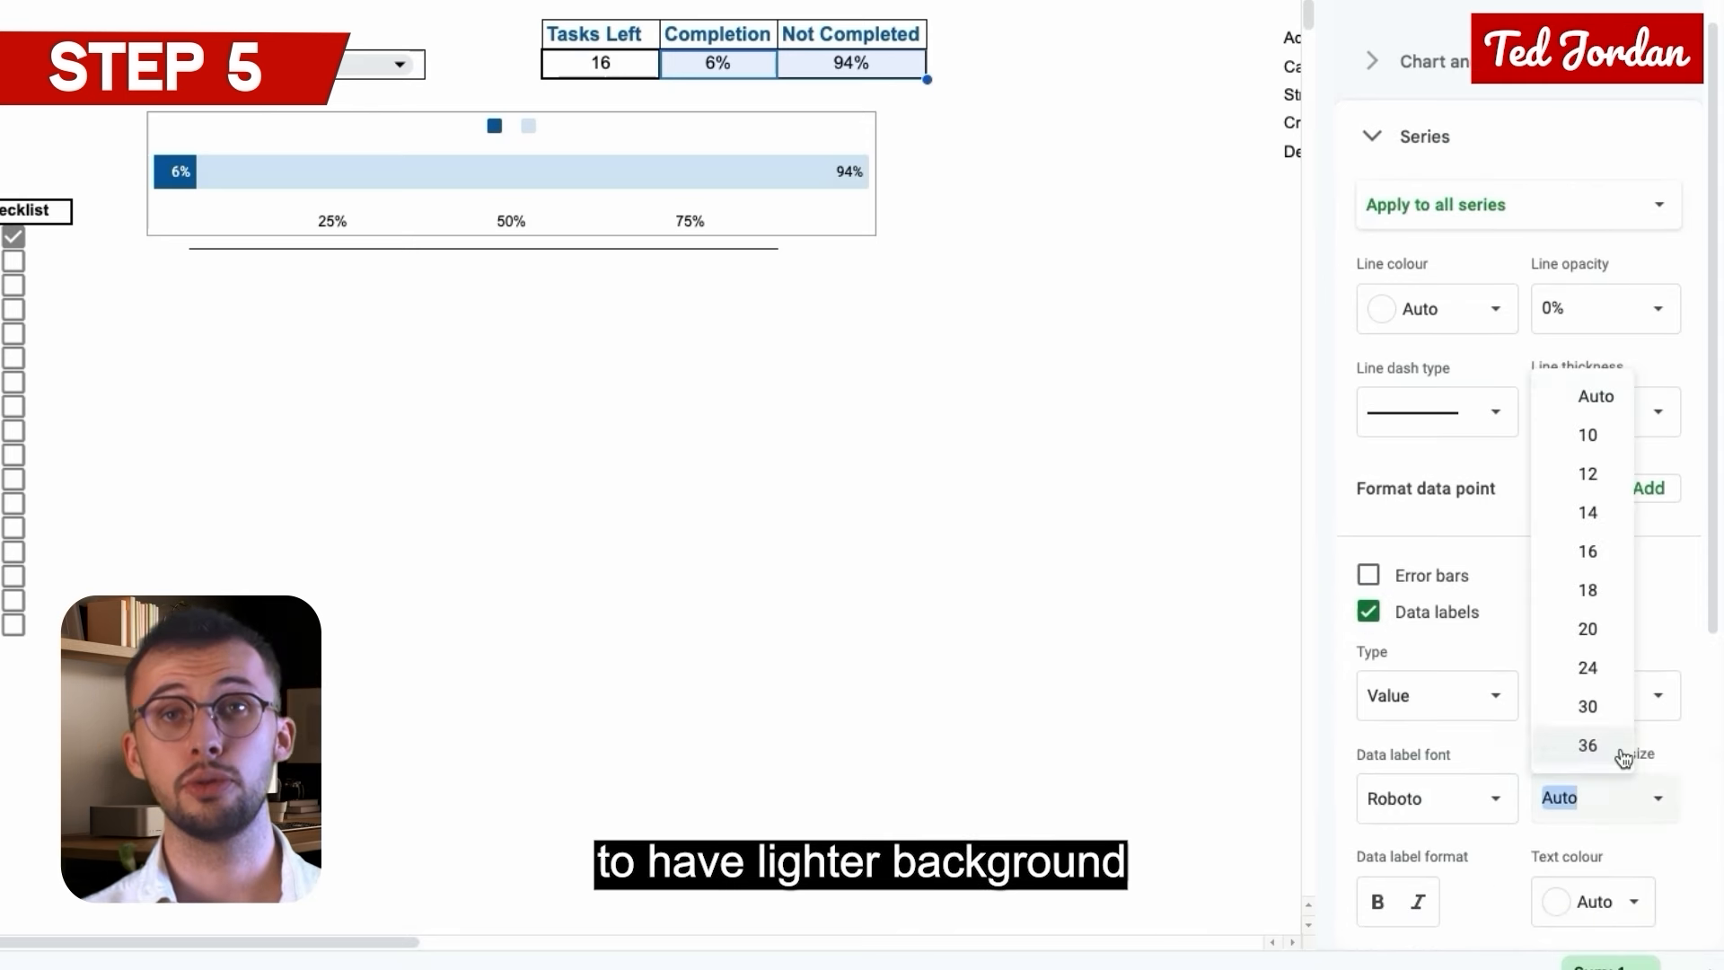
pyautogui.click(1594, 586)
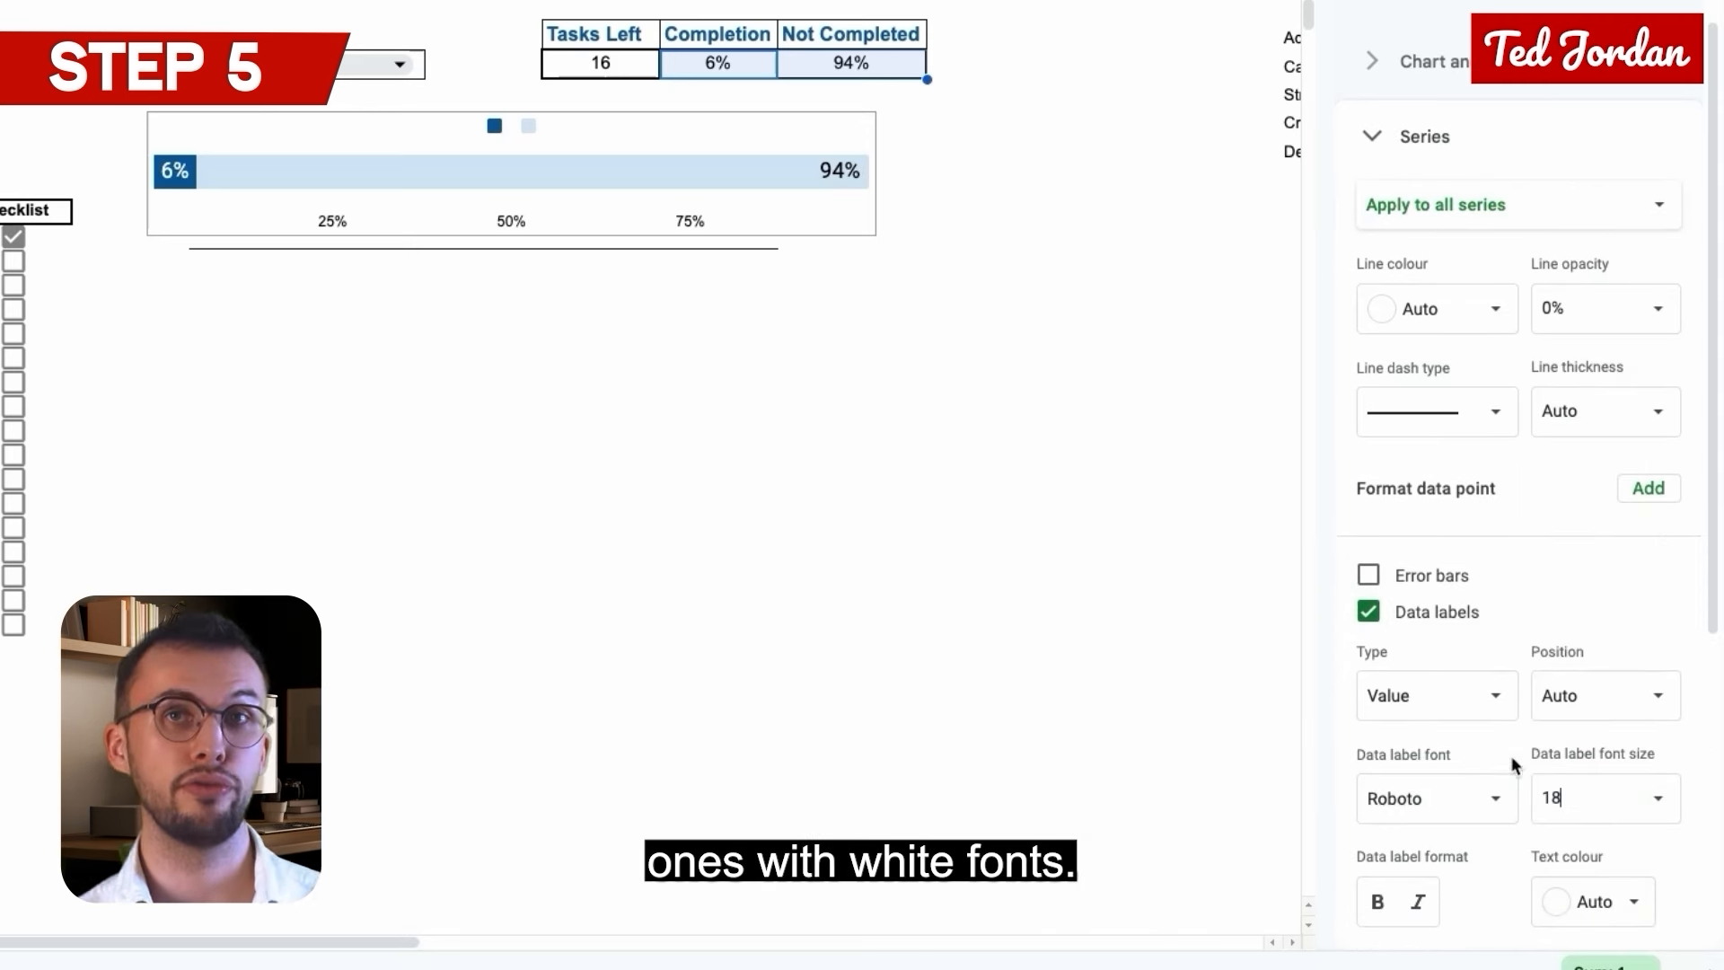
pyautogui.click(1374, 902)
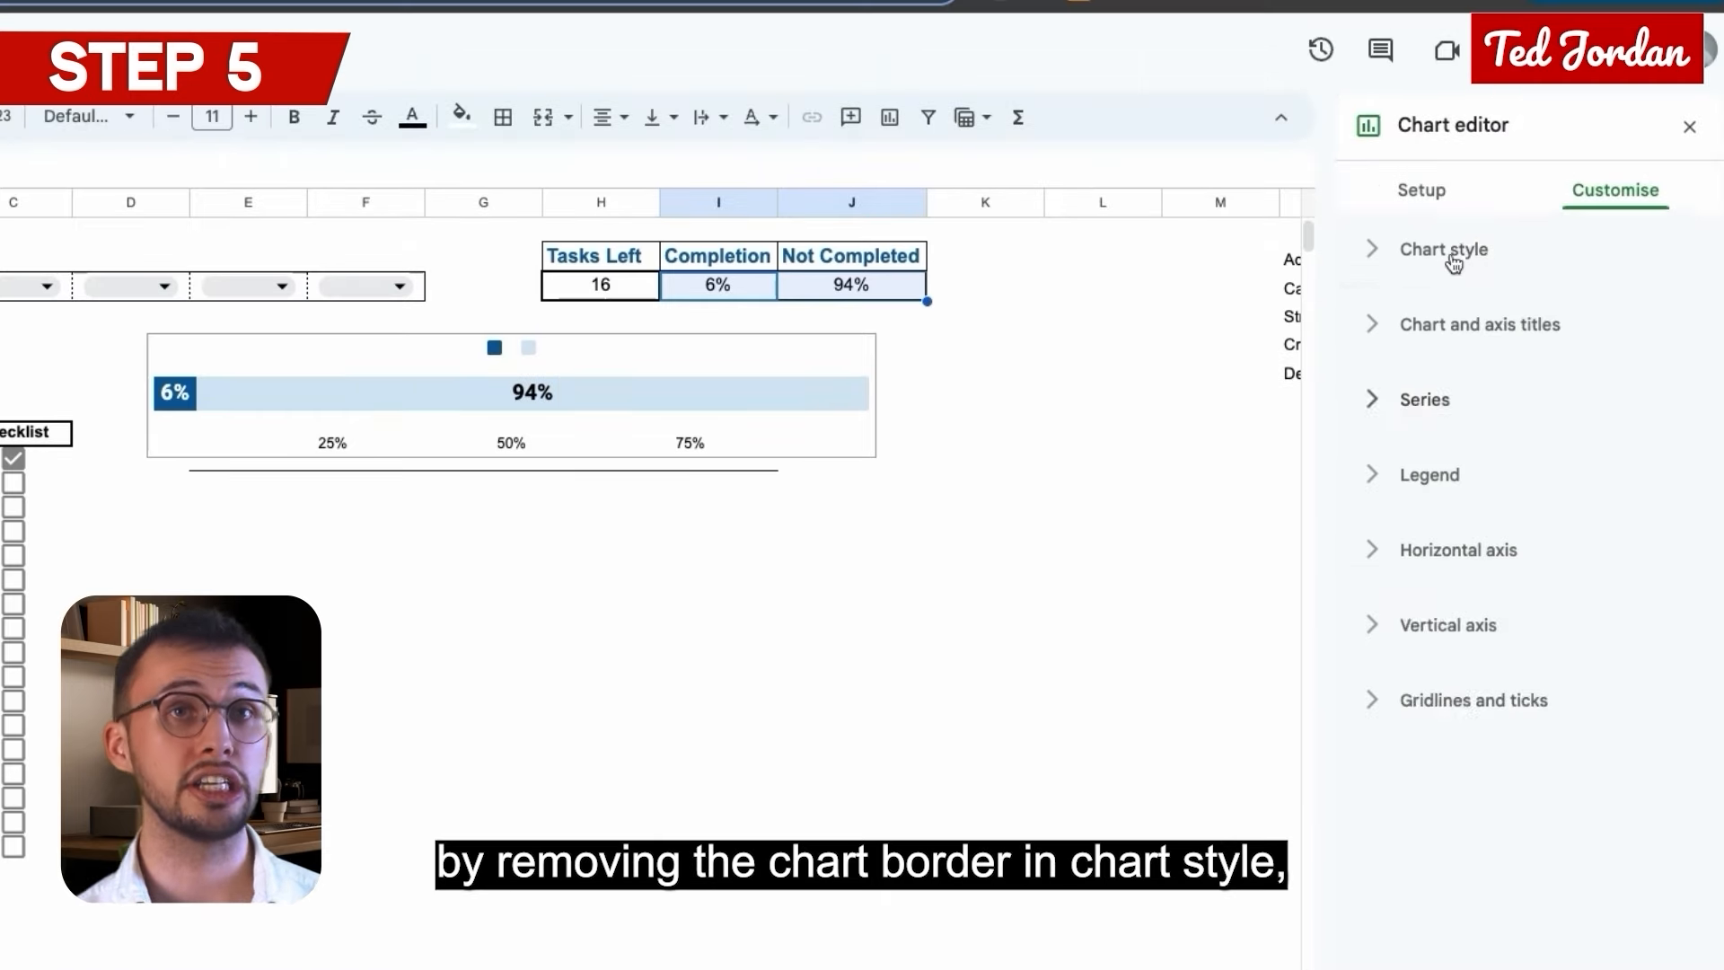
# Remove the completion chart's border by setting its border colour to None.
pyautogui.click(1436, 251)
pyautogui.click(1390, 454)
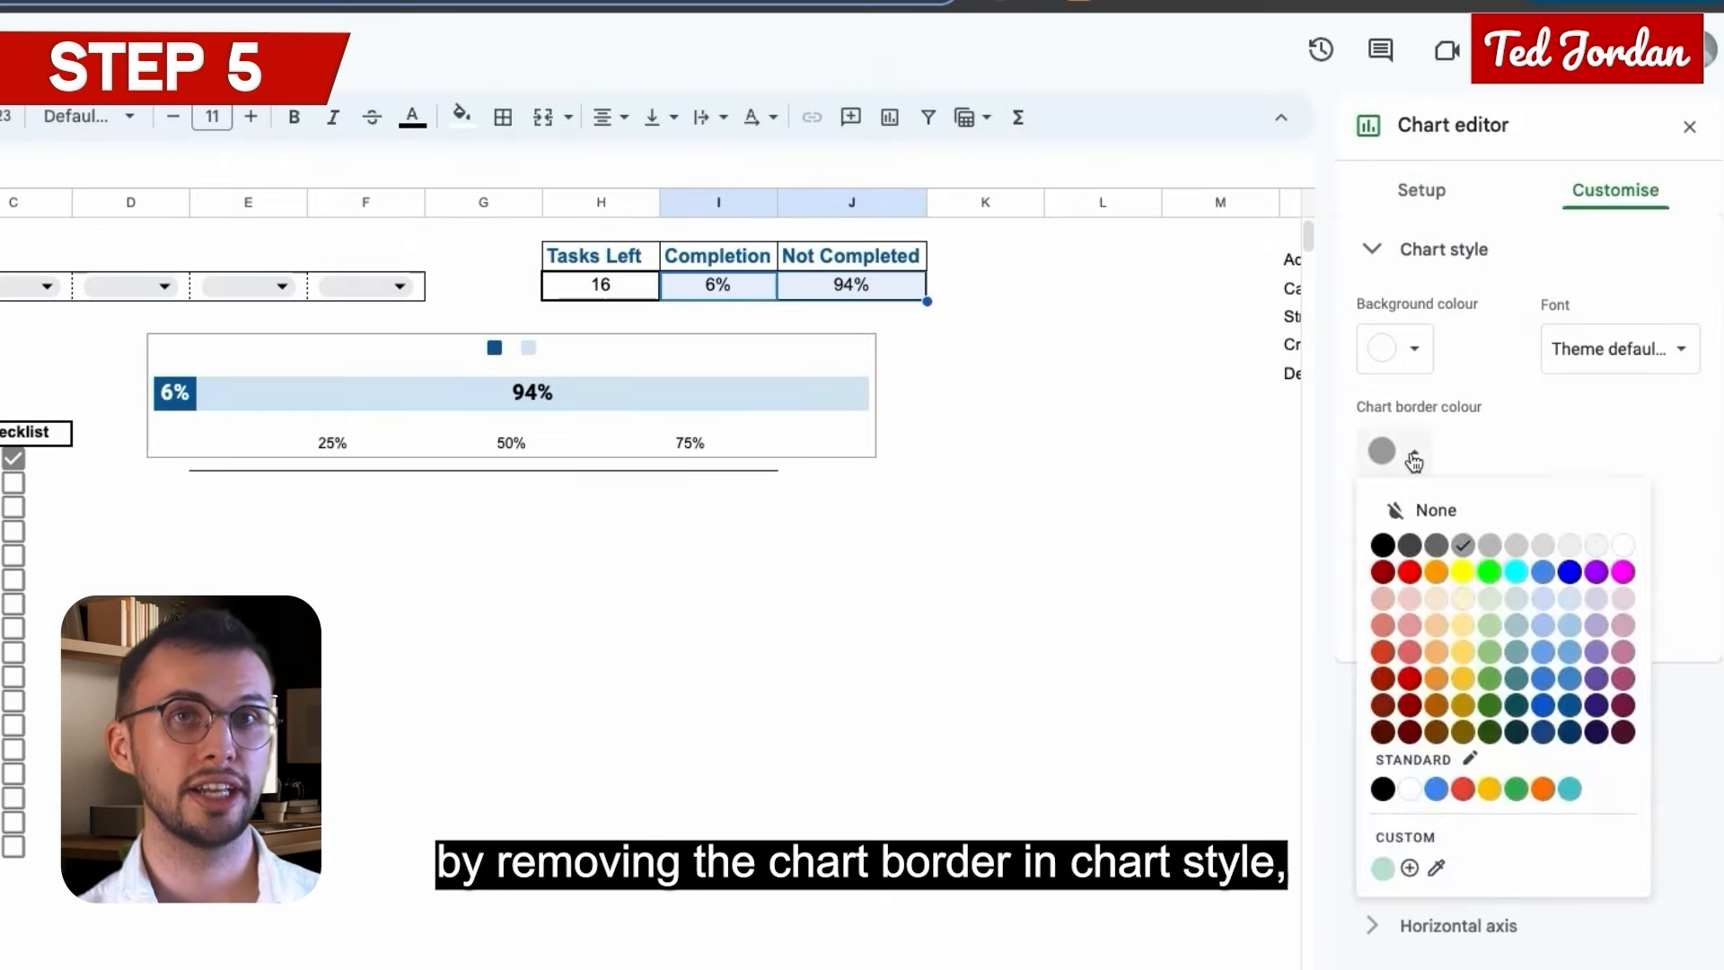
pyautogui.click(1432, 508)
pyautogui.click(1439, 256)
# Add the title "Completion" to the chart and set the title font size to 18.
pyautogui.click(1479, 325)
pyautogui.click(1518, 505)
pyautogui.write('Completion')
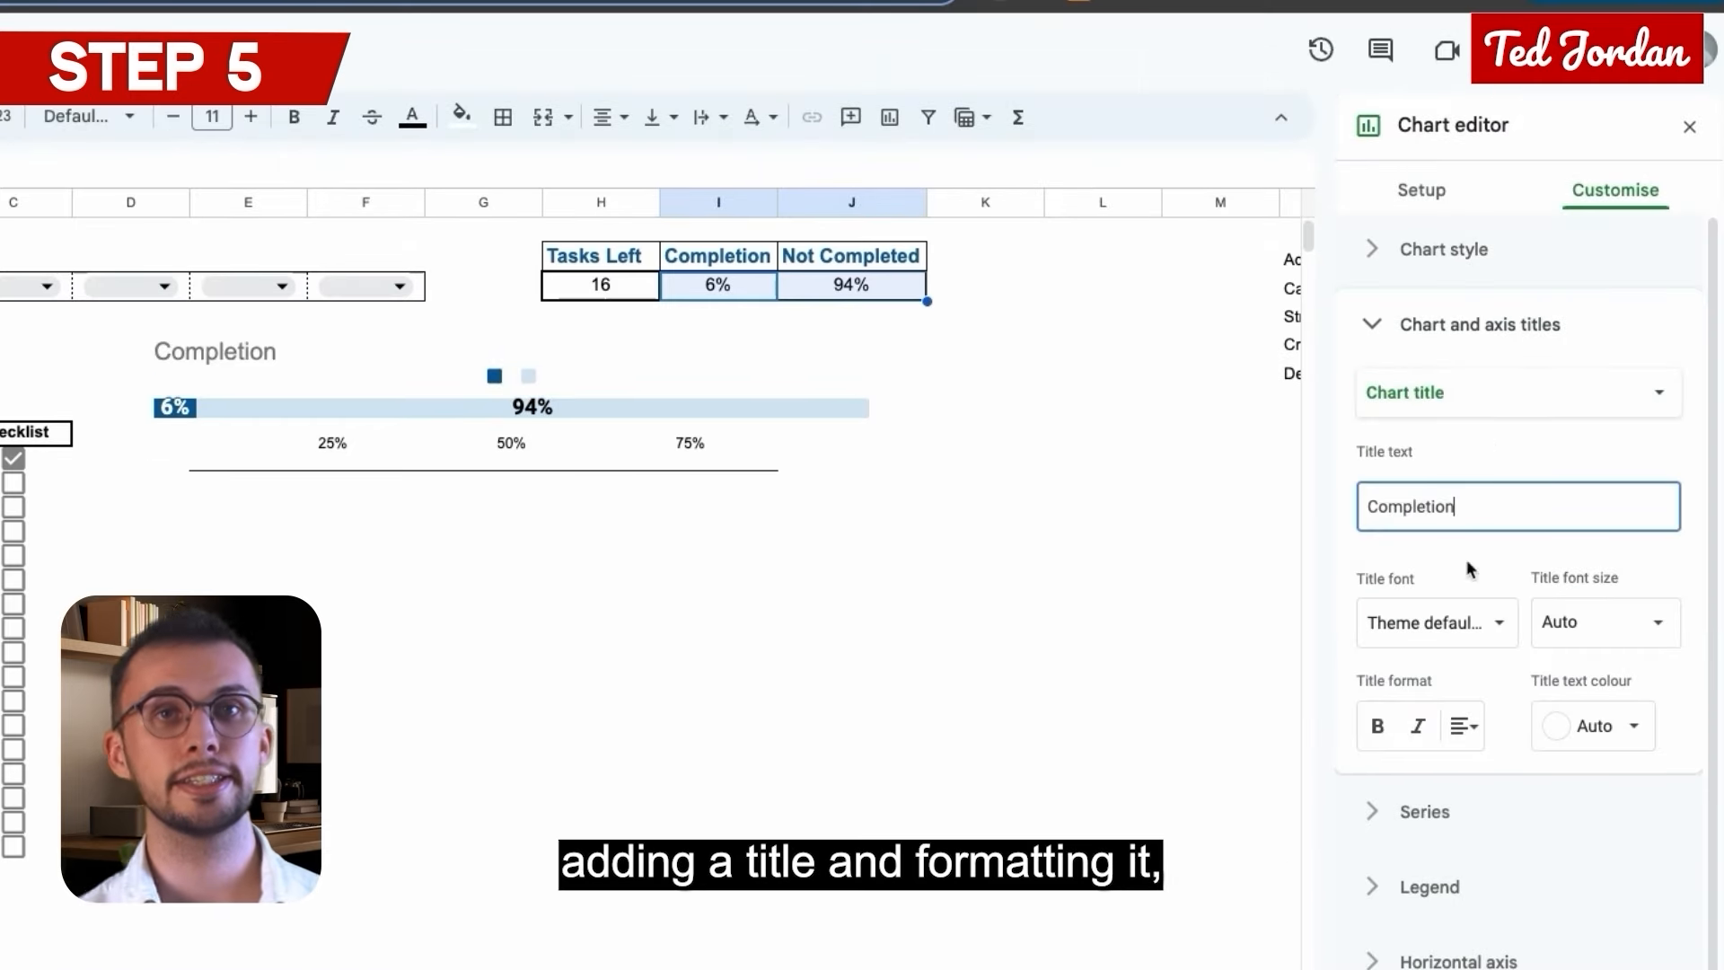
pyautogui.click(1589, 621)
pyautogui.click(1587, 869)
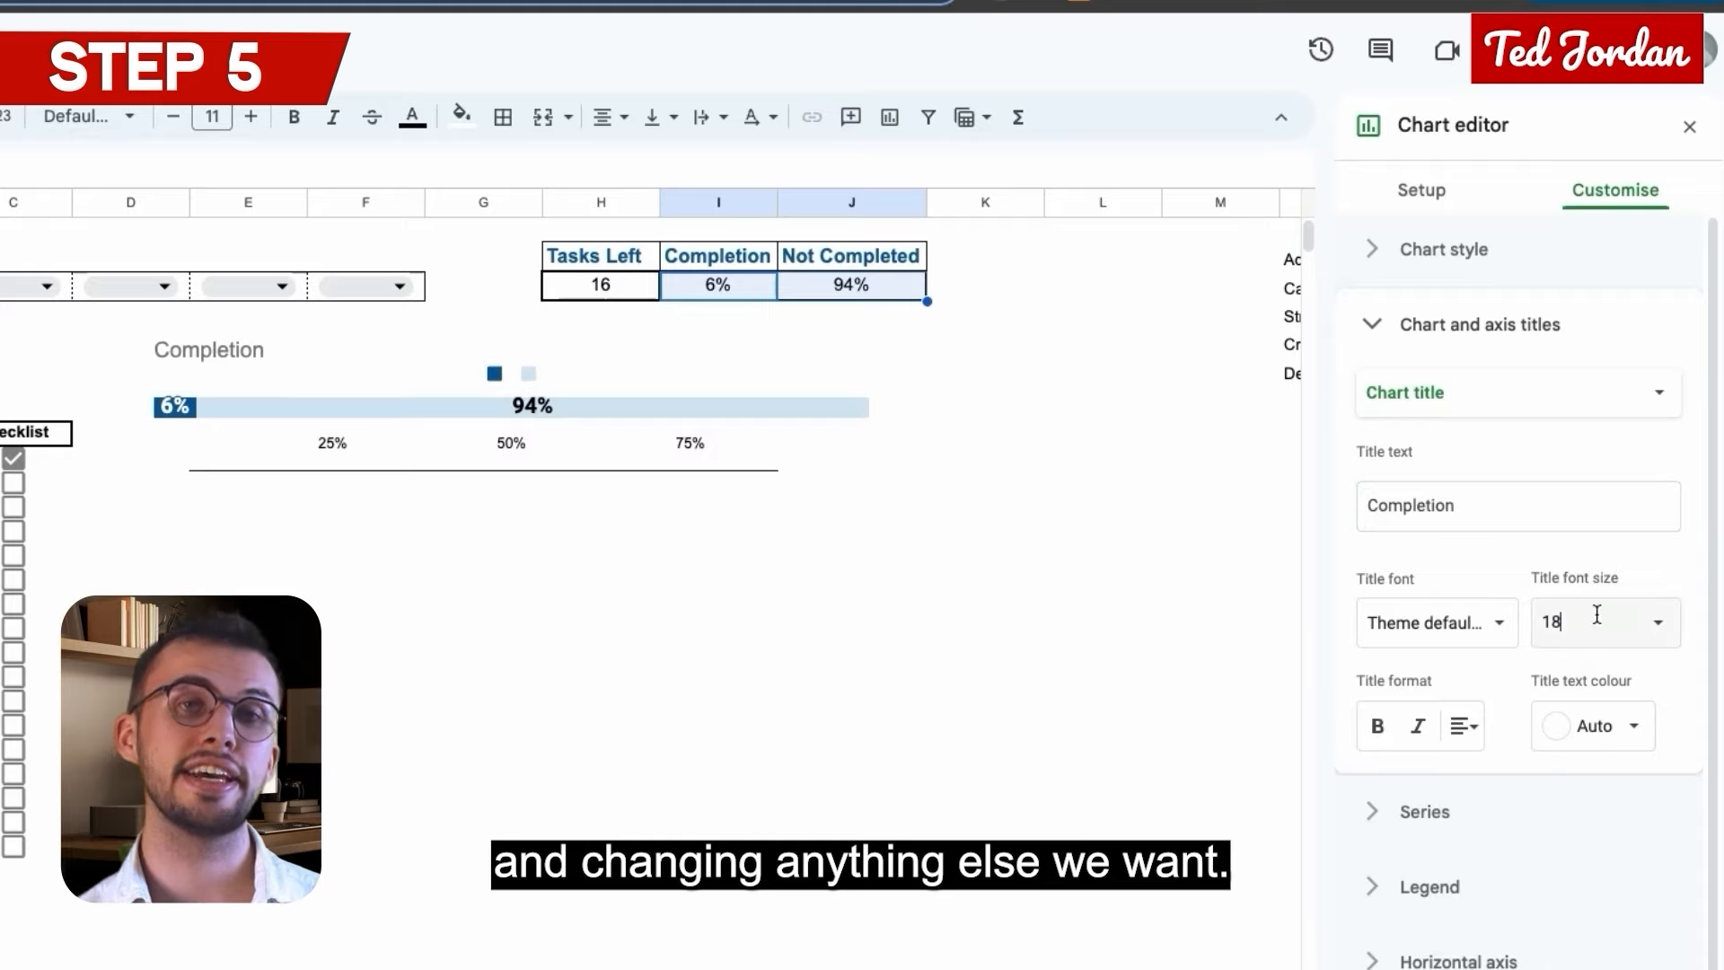
pyautogui.click(1598, 621)
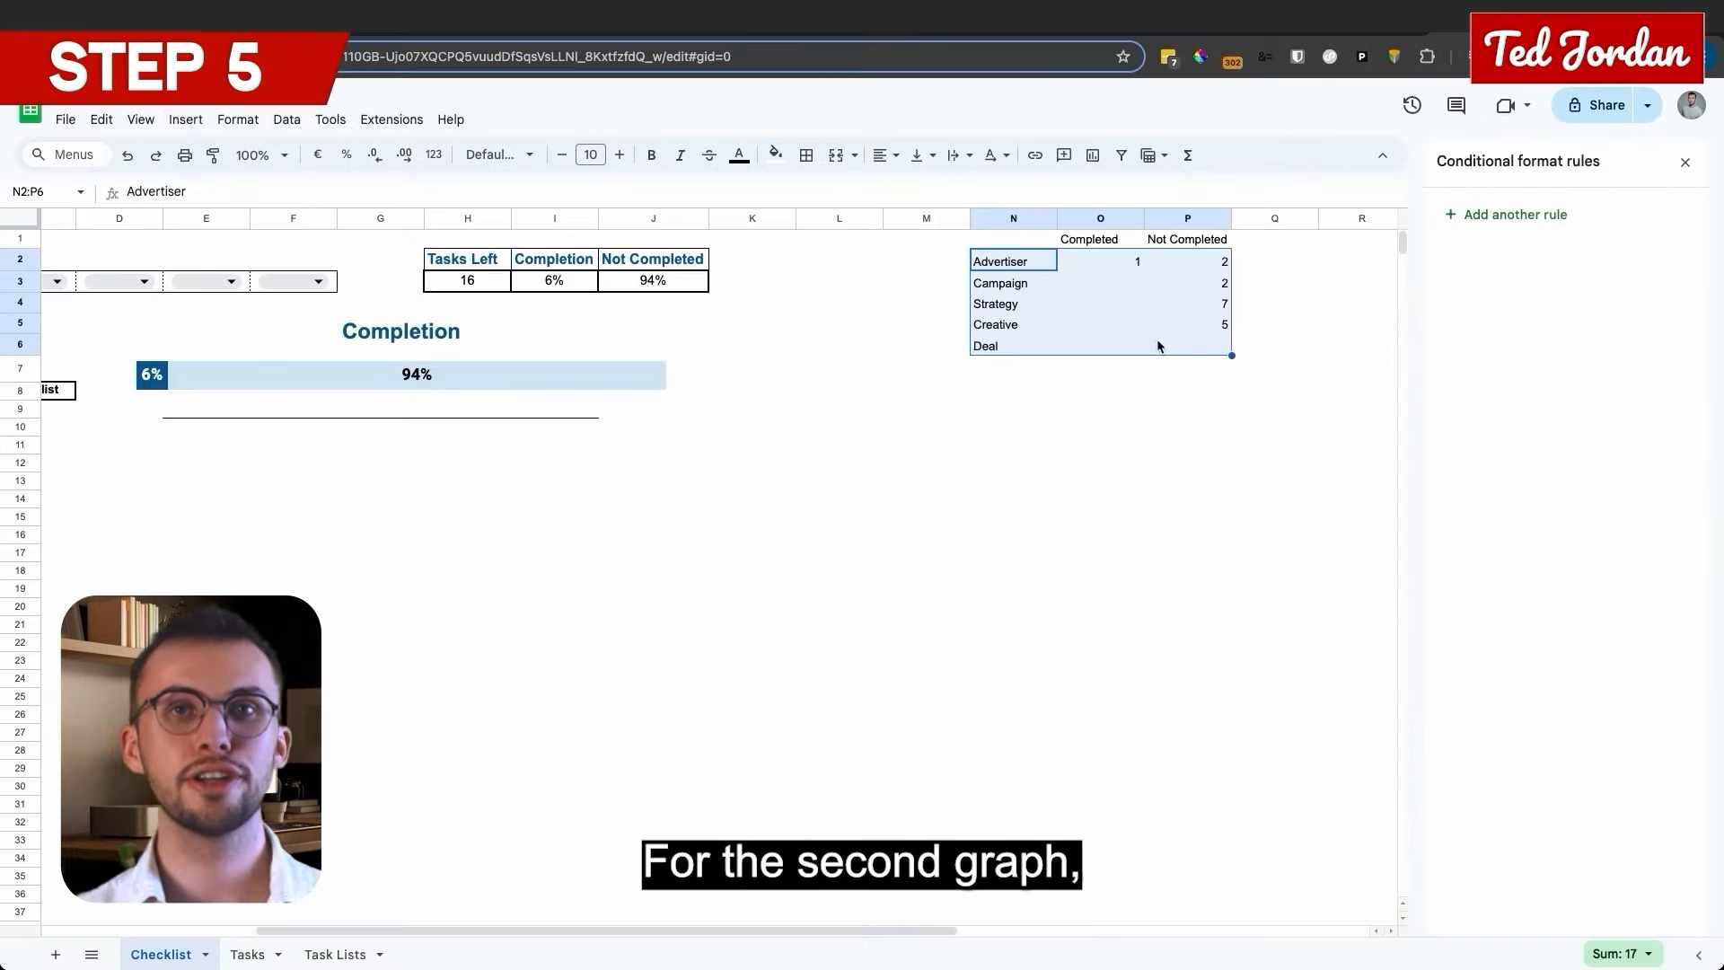
# Insert a chart from the category data in N2:P6 and place it below the completion chart.
pyautogui.click(185, 119)
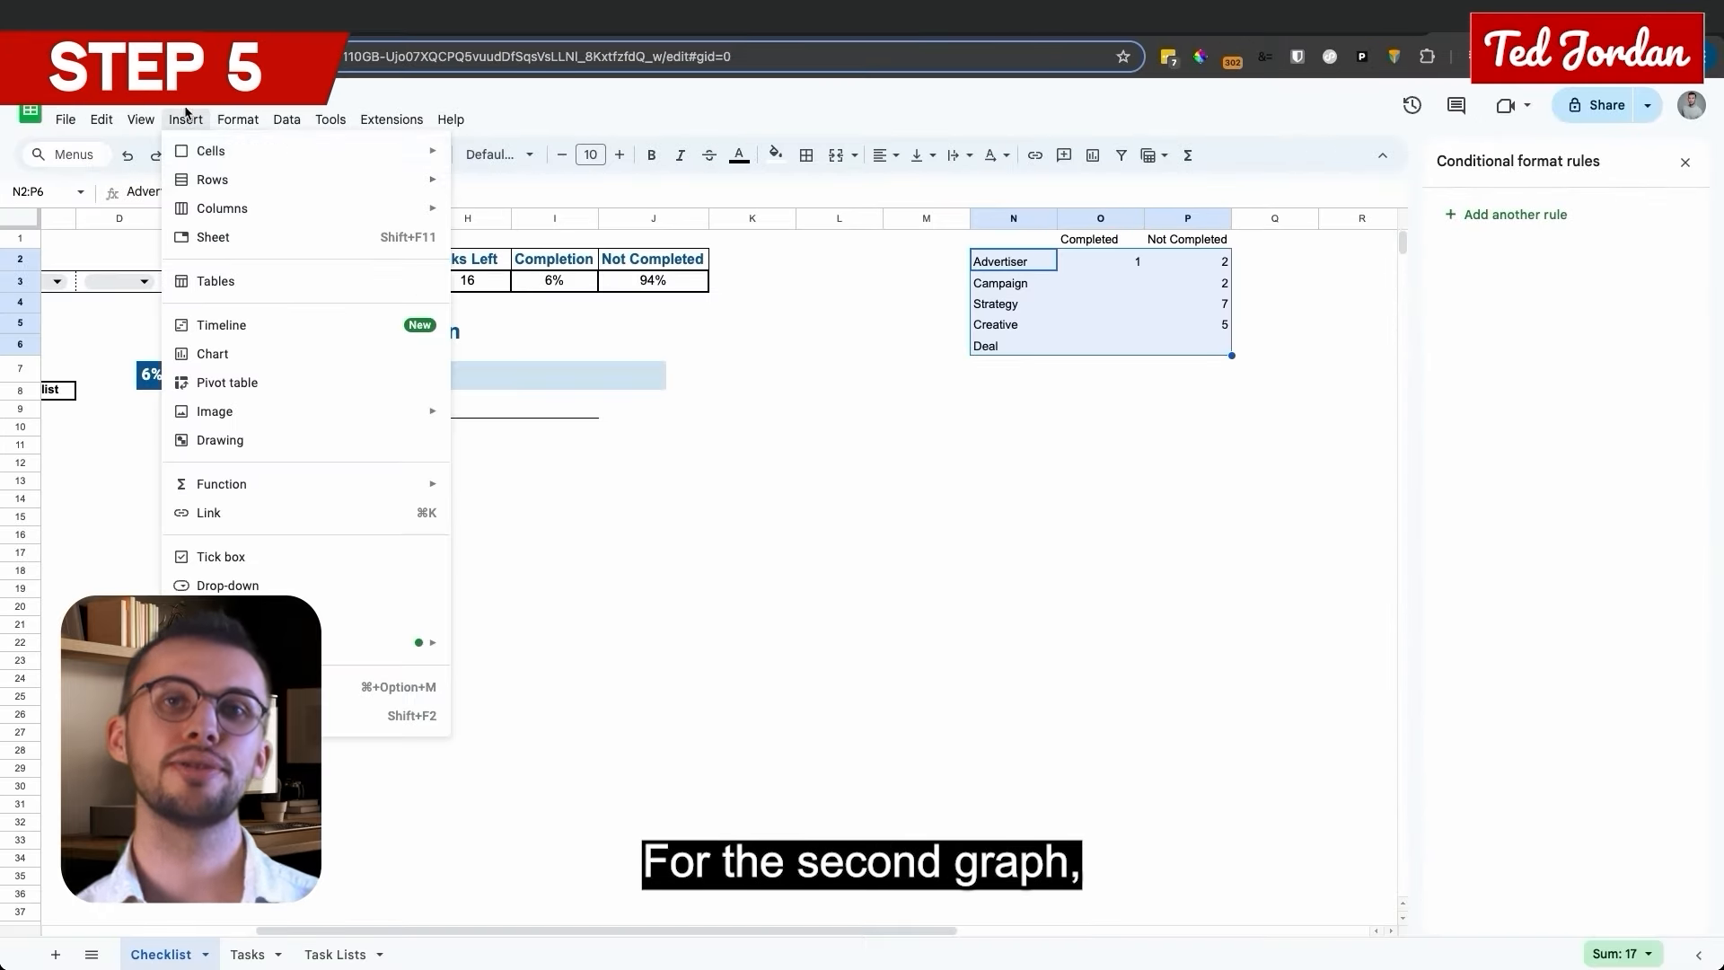
pyautogui.click(251, 351)
pyautogui.moveTo(536, 477); pyautogui.dragTo(508, 472)
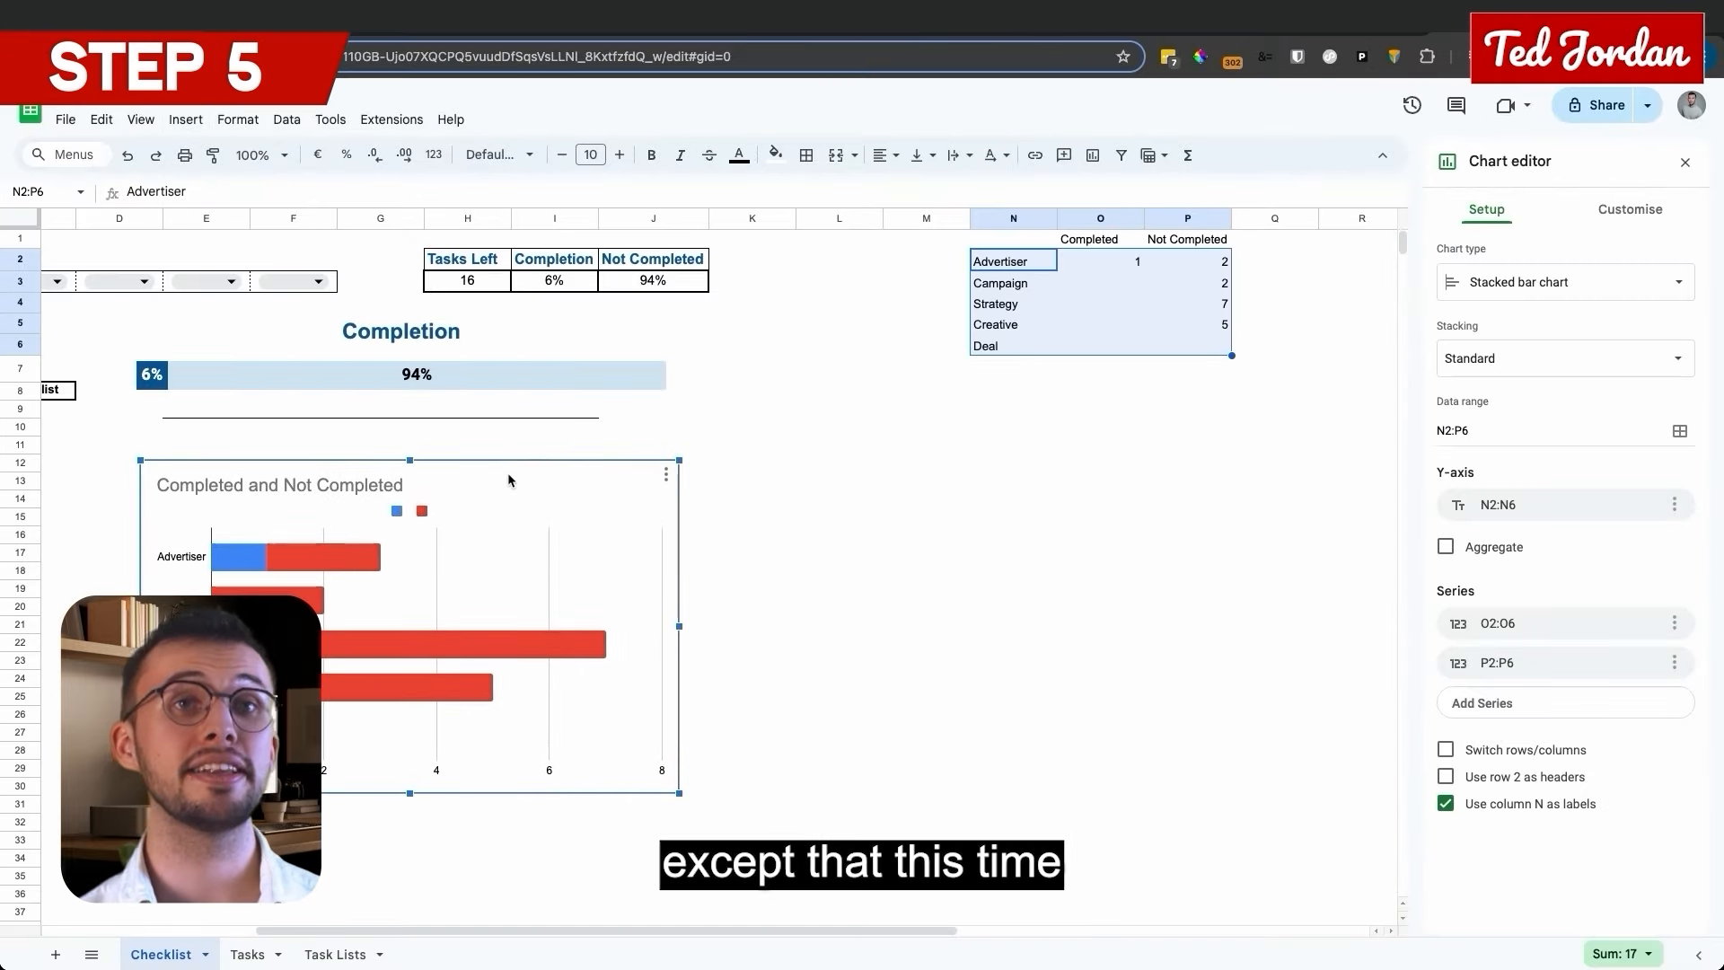
# Delete the category chart's title and set its legend position to None.
pyautogui.click(332, 483)
pyautogui.press('Delete')
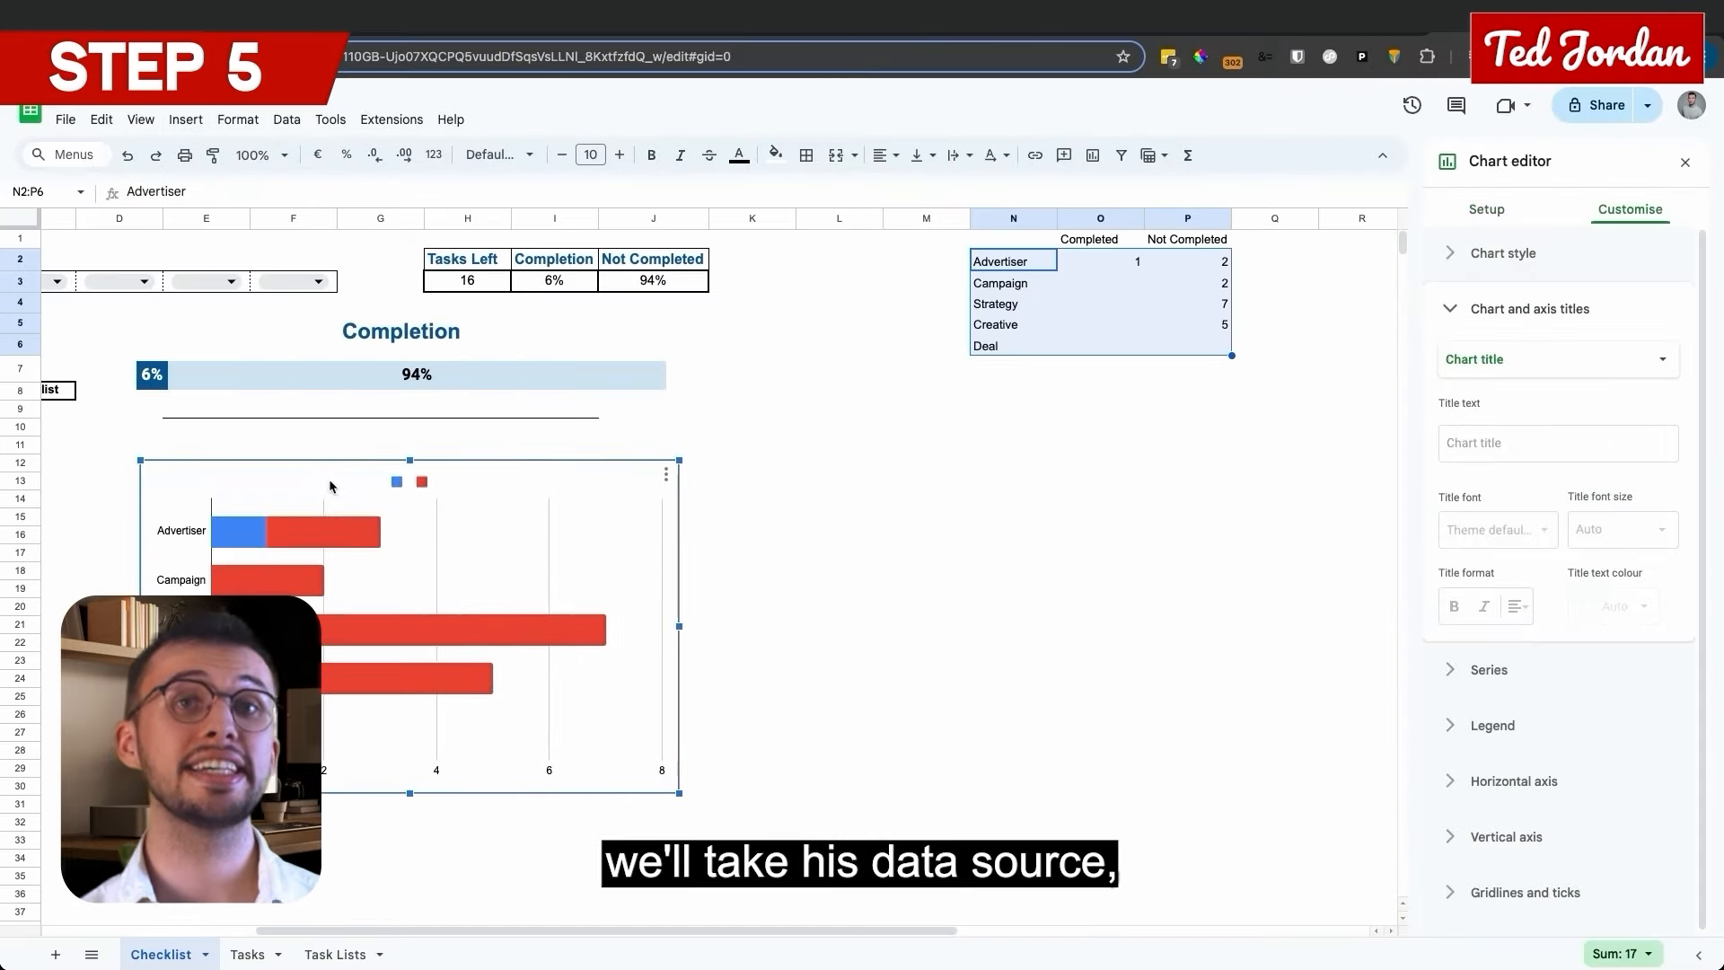
pyautogui.click(663, 543)
pyautogui.click(399, 481)
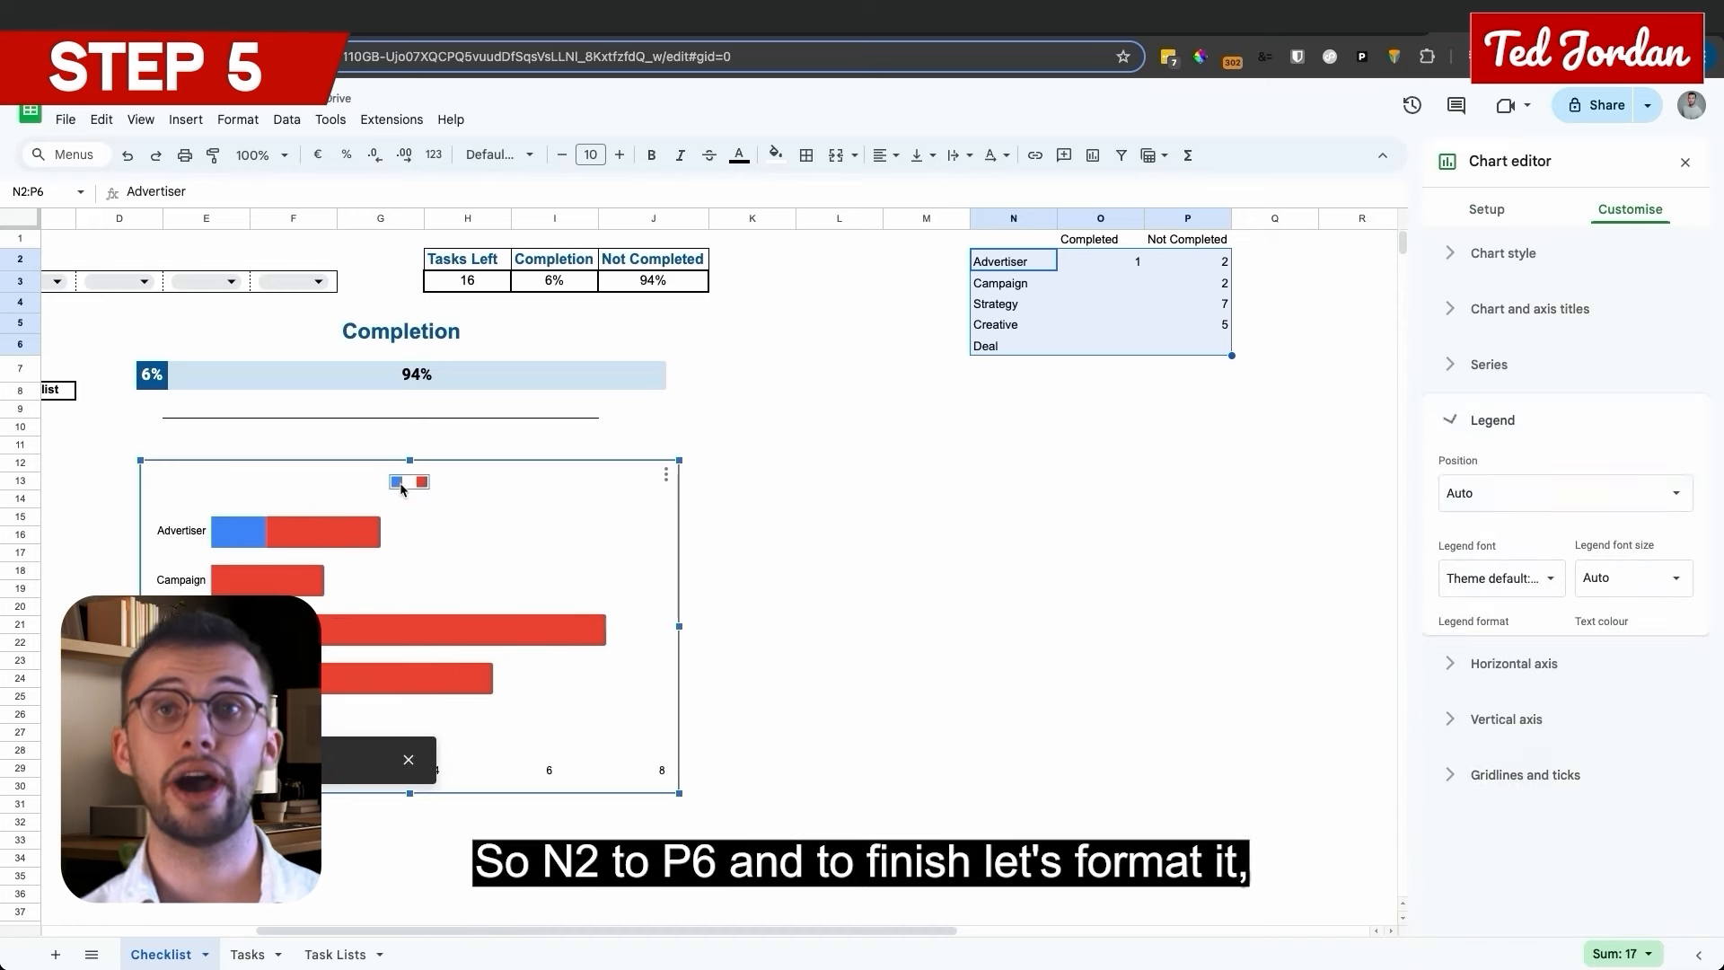
pyautogui.click(1564, 492)
pyautogui.click(1463, 285)
pyautogui.doubleClick(249, 518)
pyautogui.click(1522, 213)
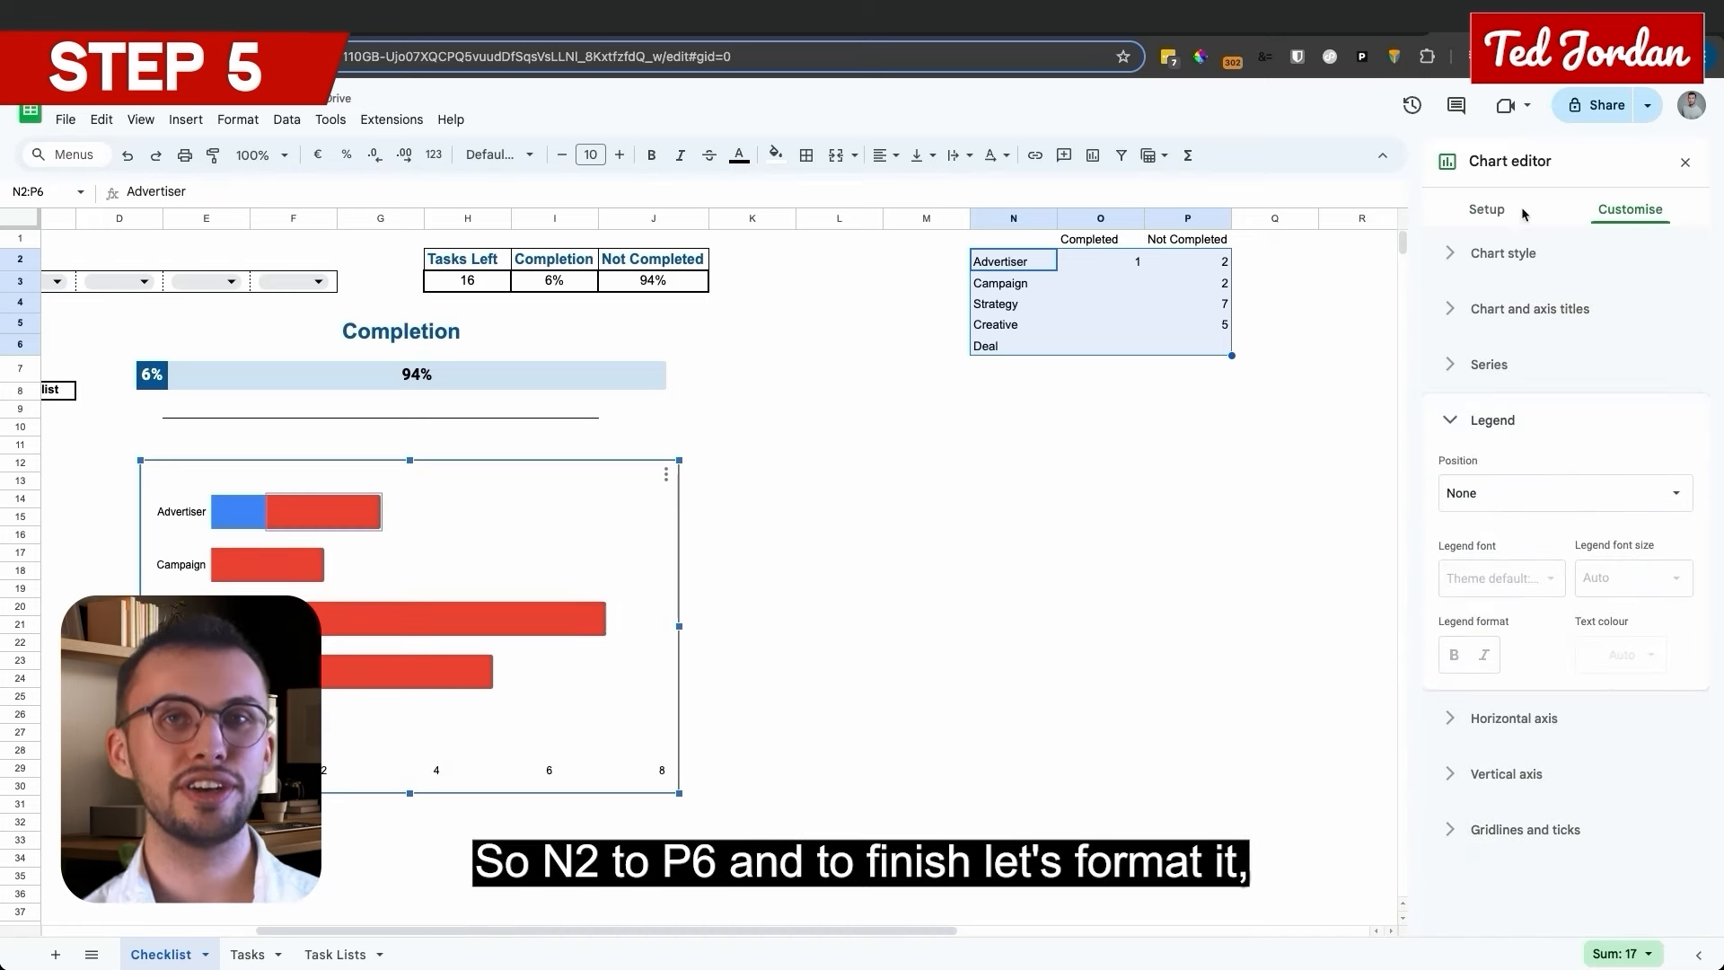
pyautogui.click(1509, 255)
pyautogui.click(1504, 254)
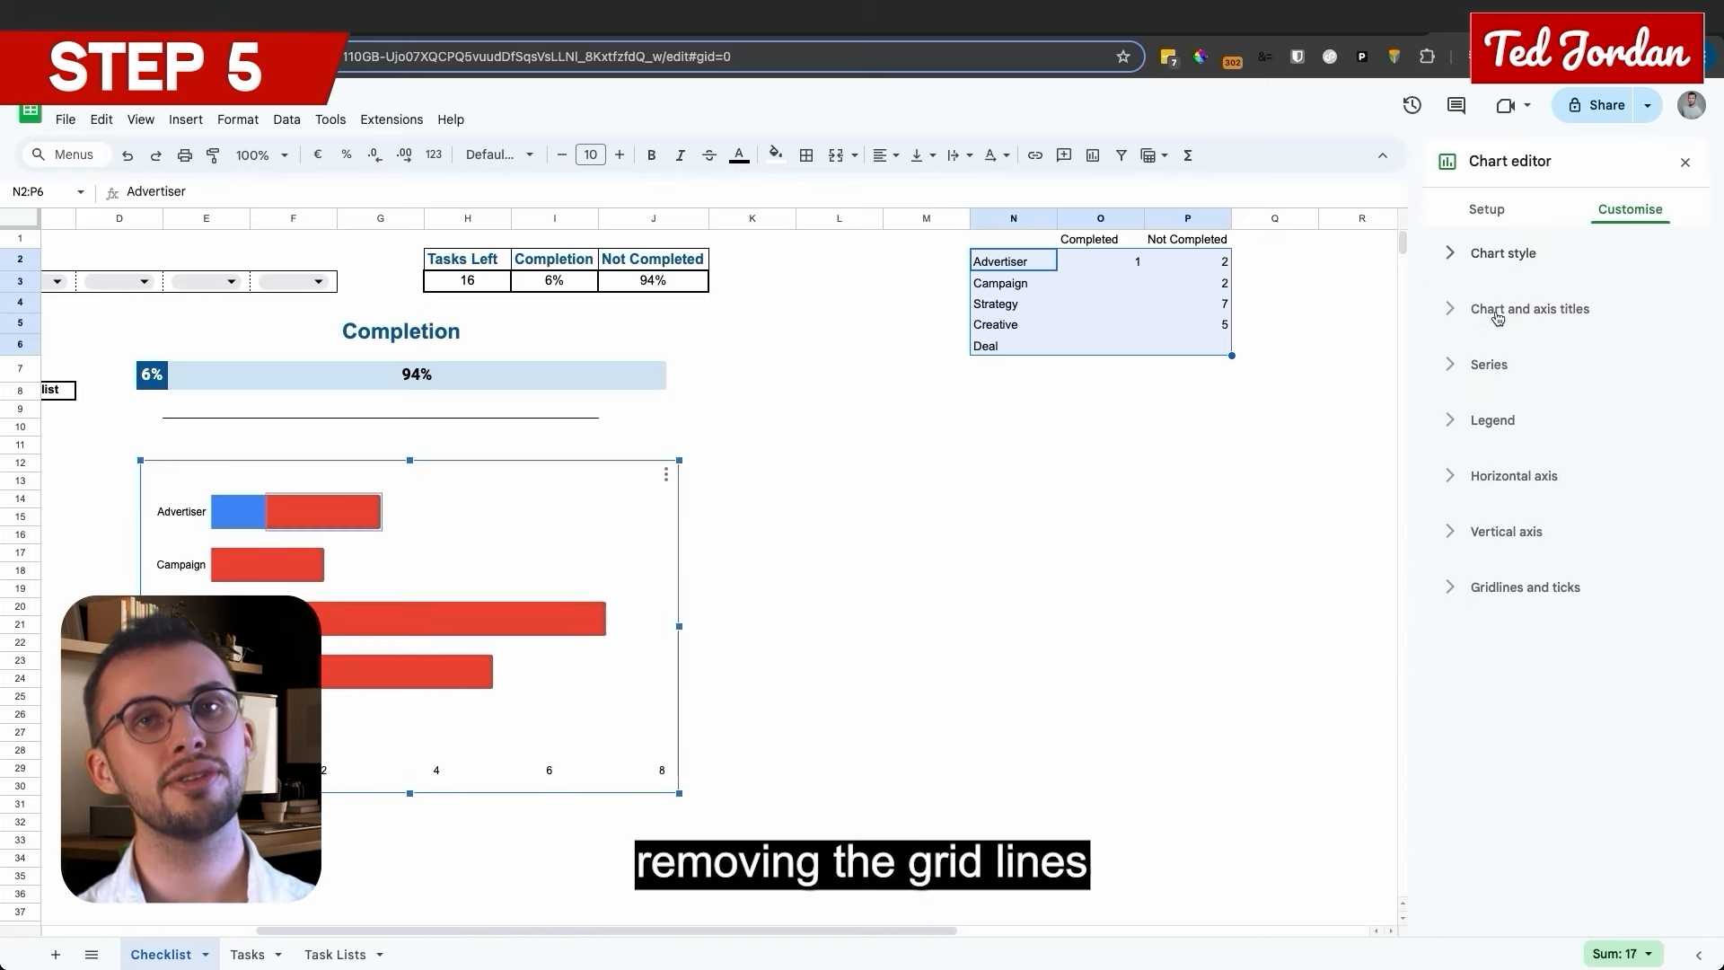
pyautogui.click(1497, 313)
pyautogui.click(1502, 367)
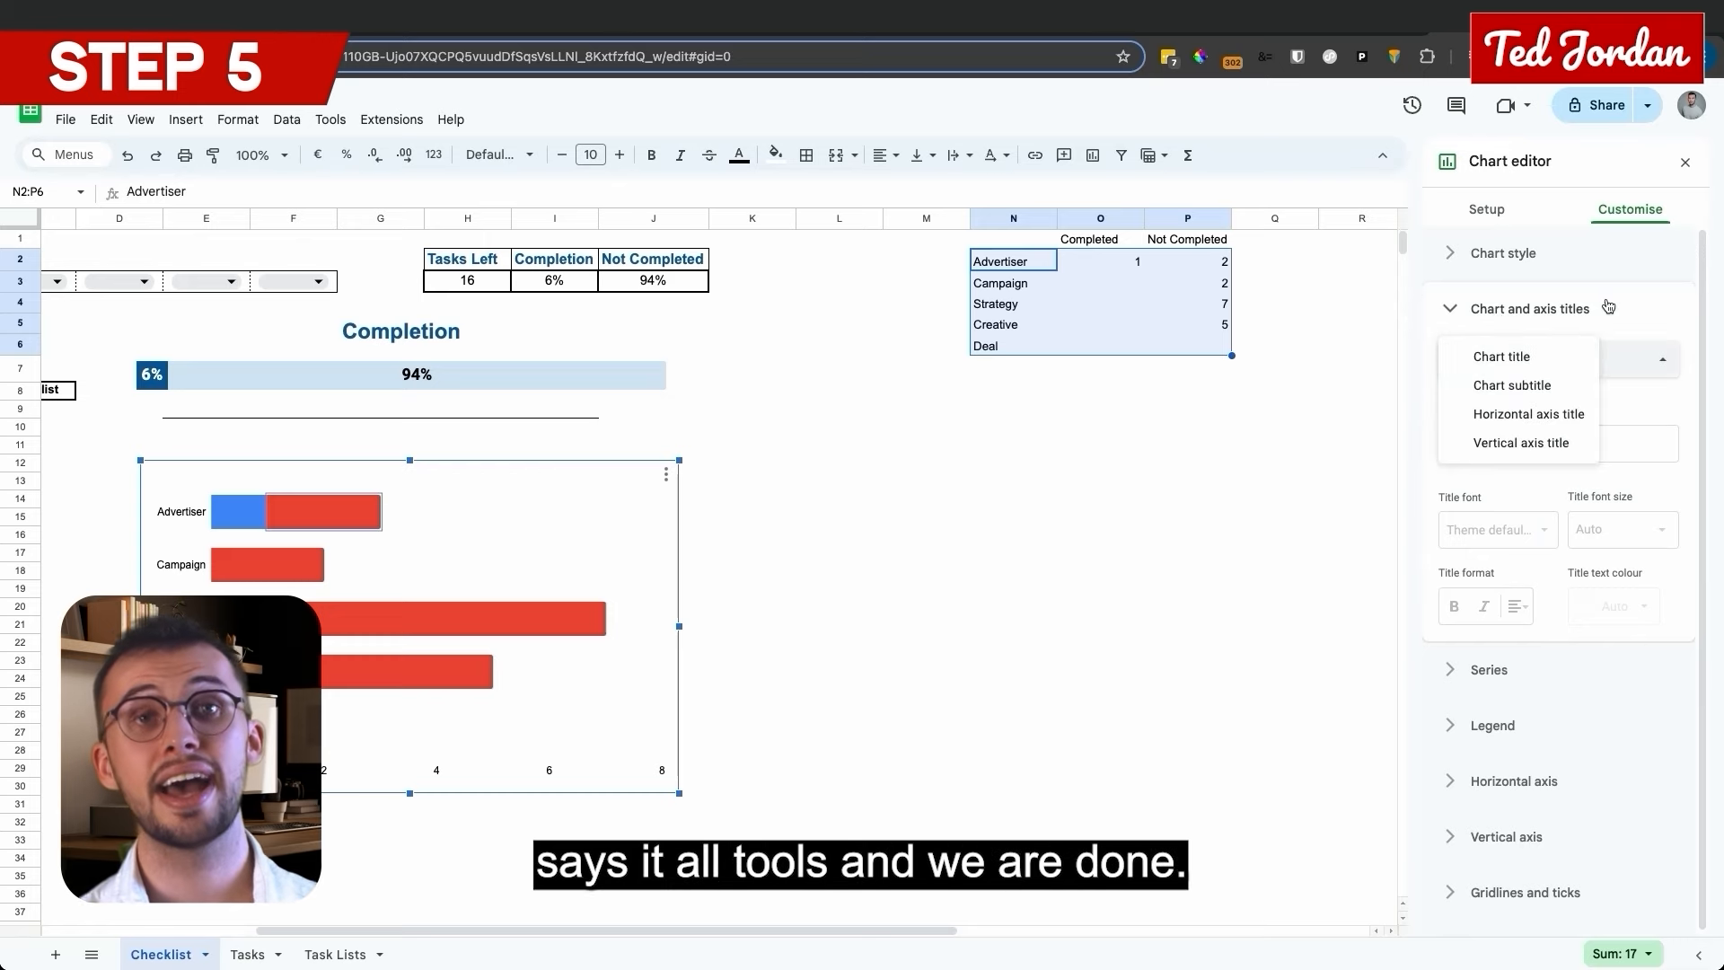
pyautogui.click(1489, 669)
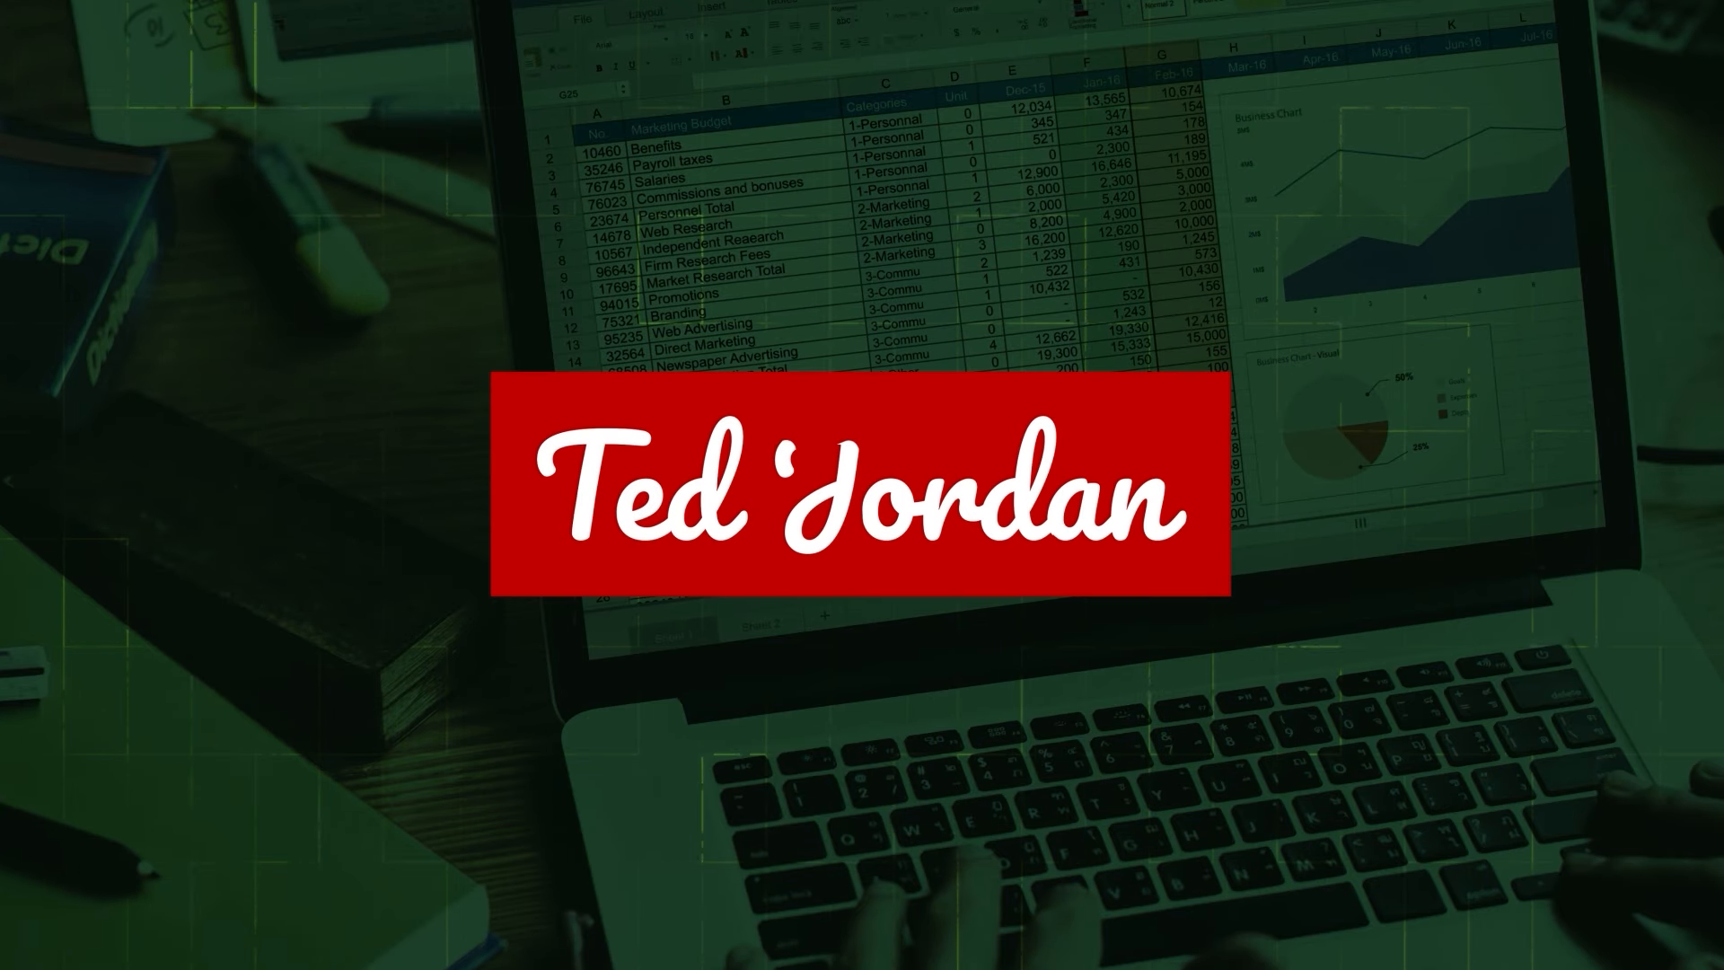